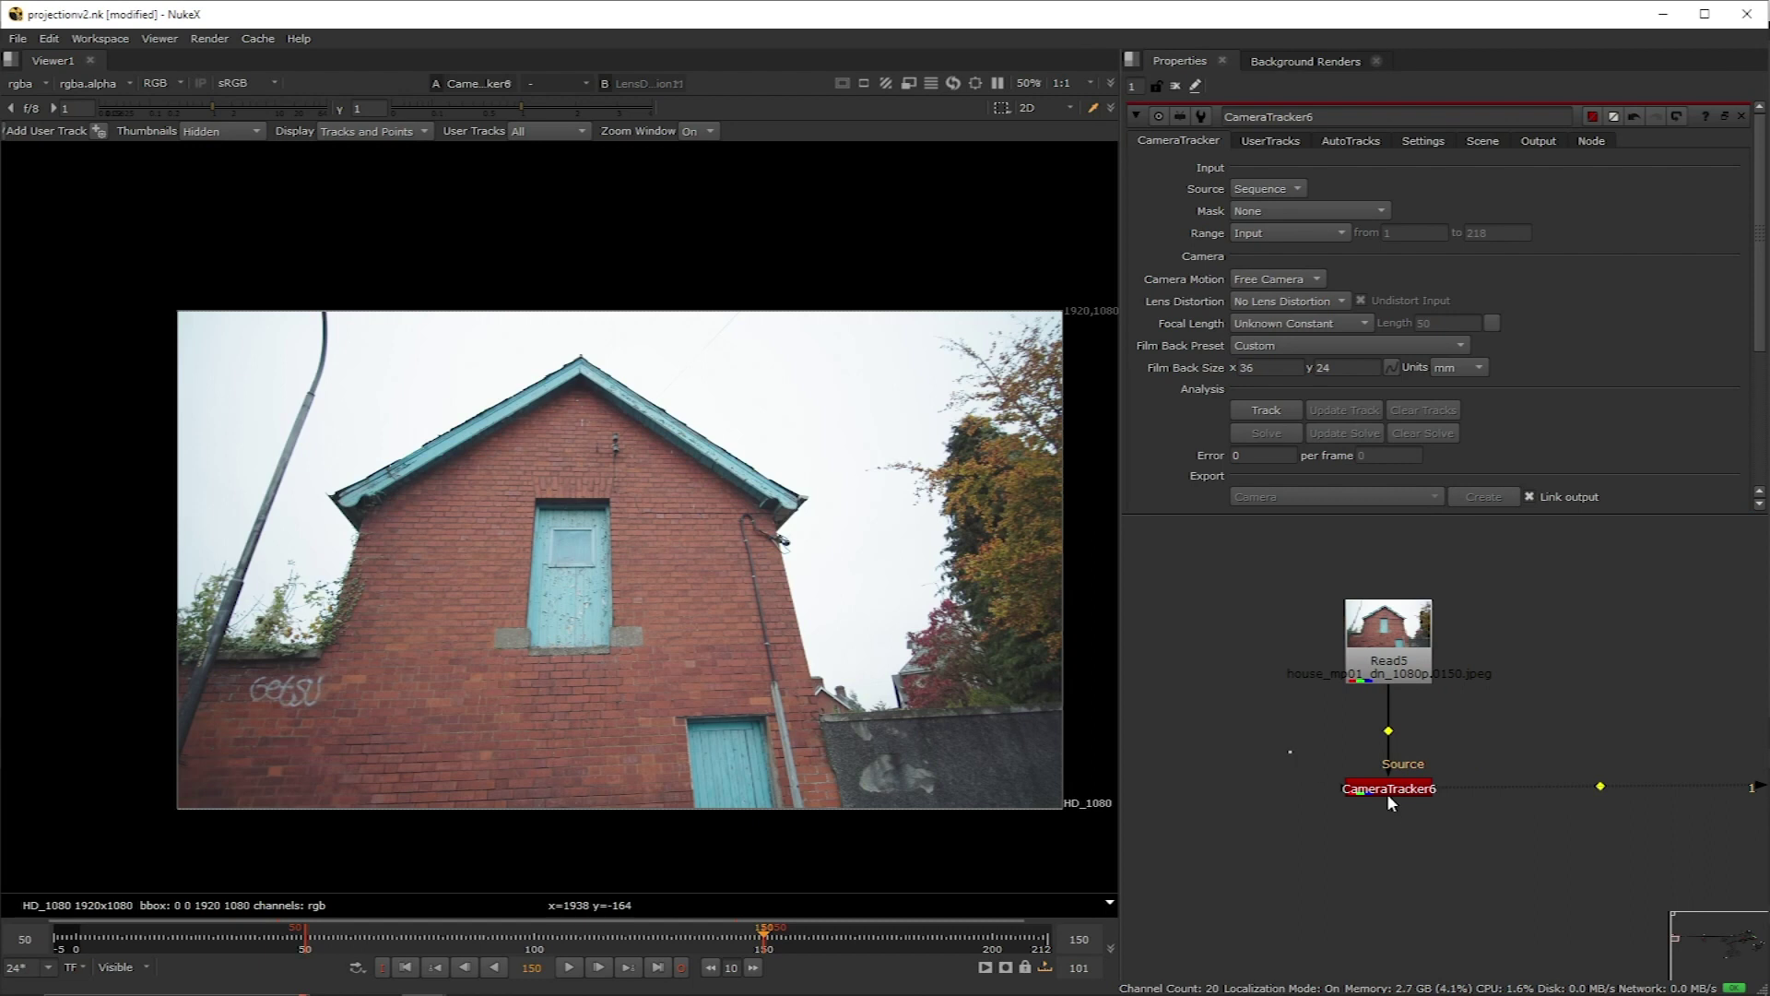
Step: Select the new CameraTracker6 node under Read5 to show its tracking settings
{"action": "left_click_drag", "start_coordinate": [1291, 752], "coordinate": [1490, 829]}
Step: Set CameraTracker6's Lens Distortion to Unknown Lens, then delete the node
{"action": "left_click", "coordinate": [1539, 140]}
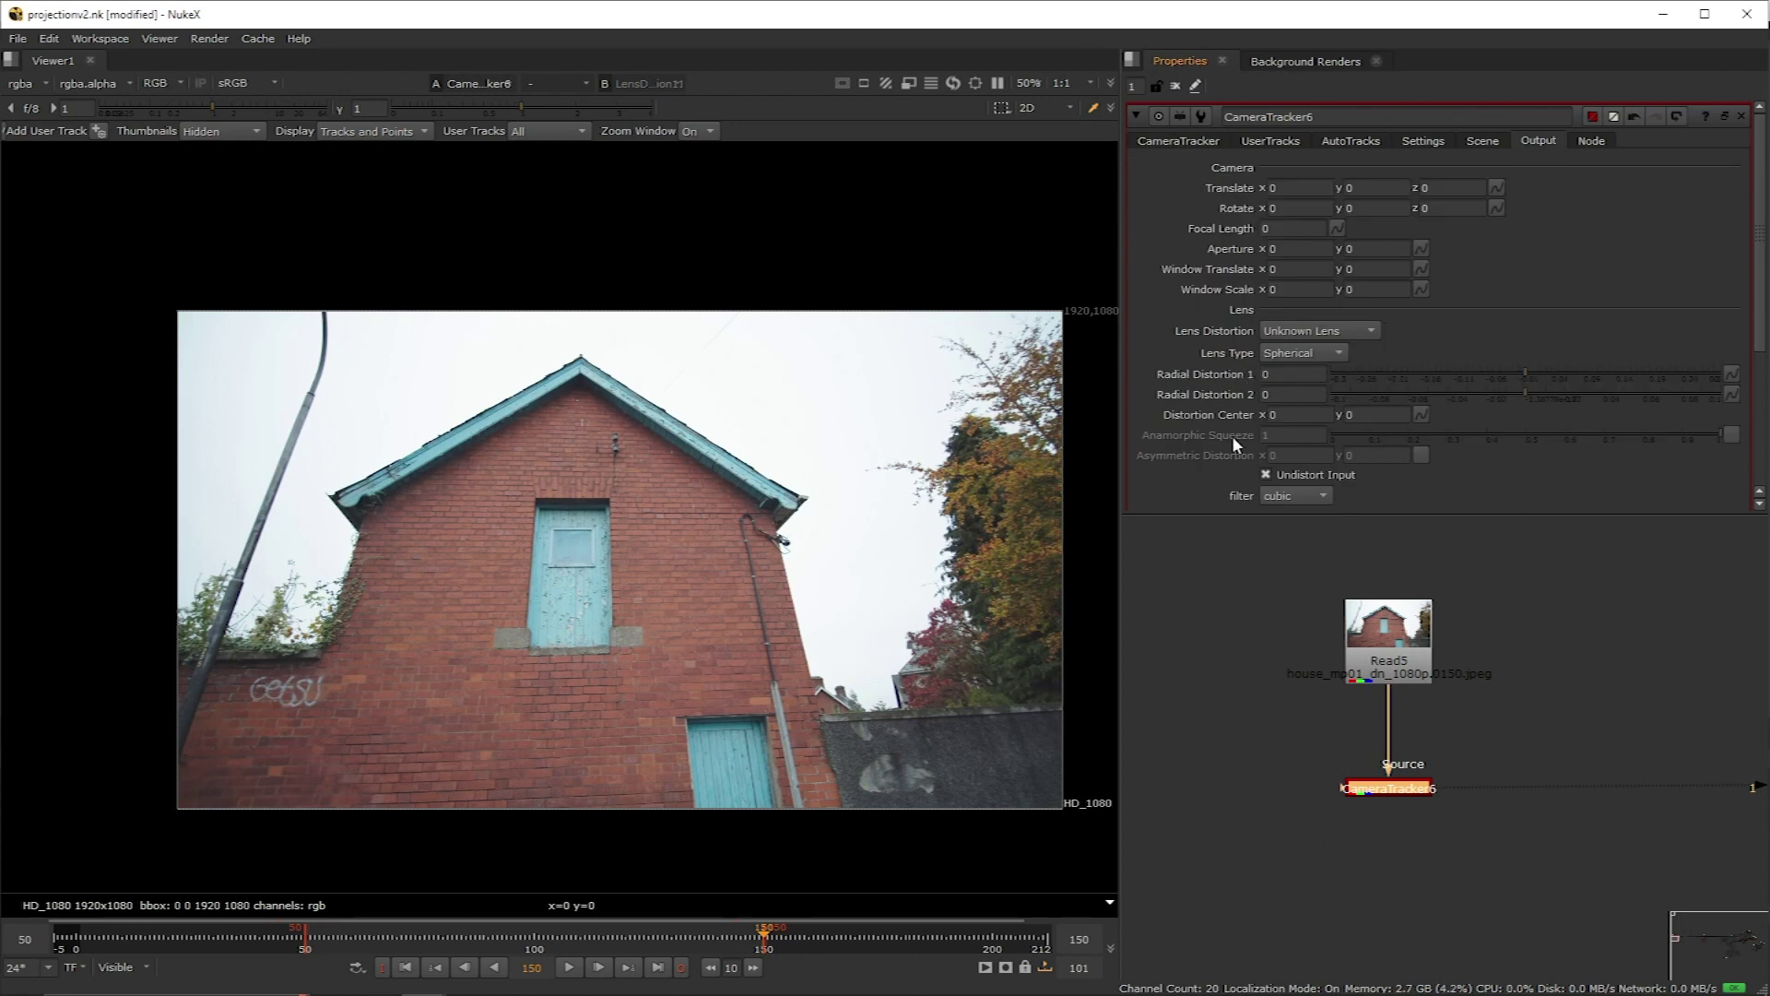
{"action": "left_click", "coordinate": [1178, 140]}
{"action": "left_click", "coordinate": [1291, 301]}
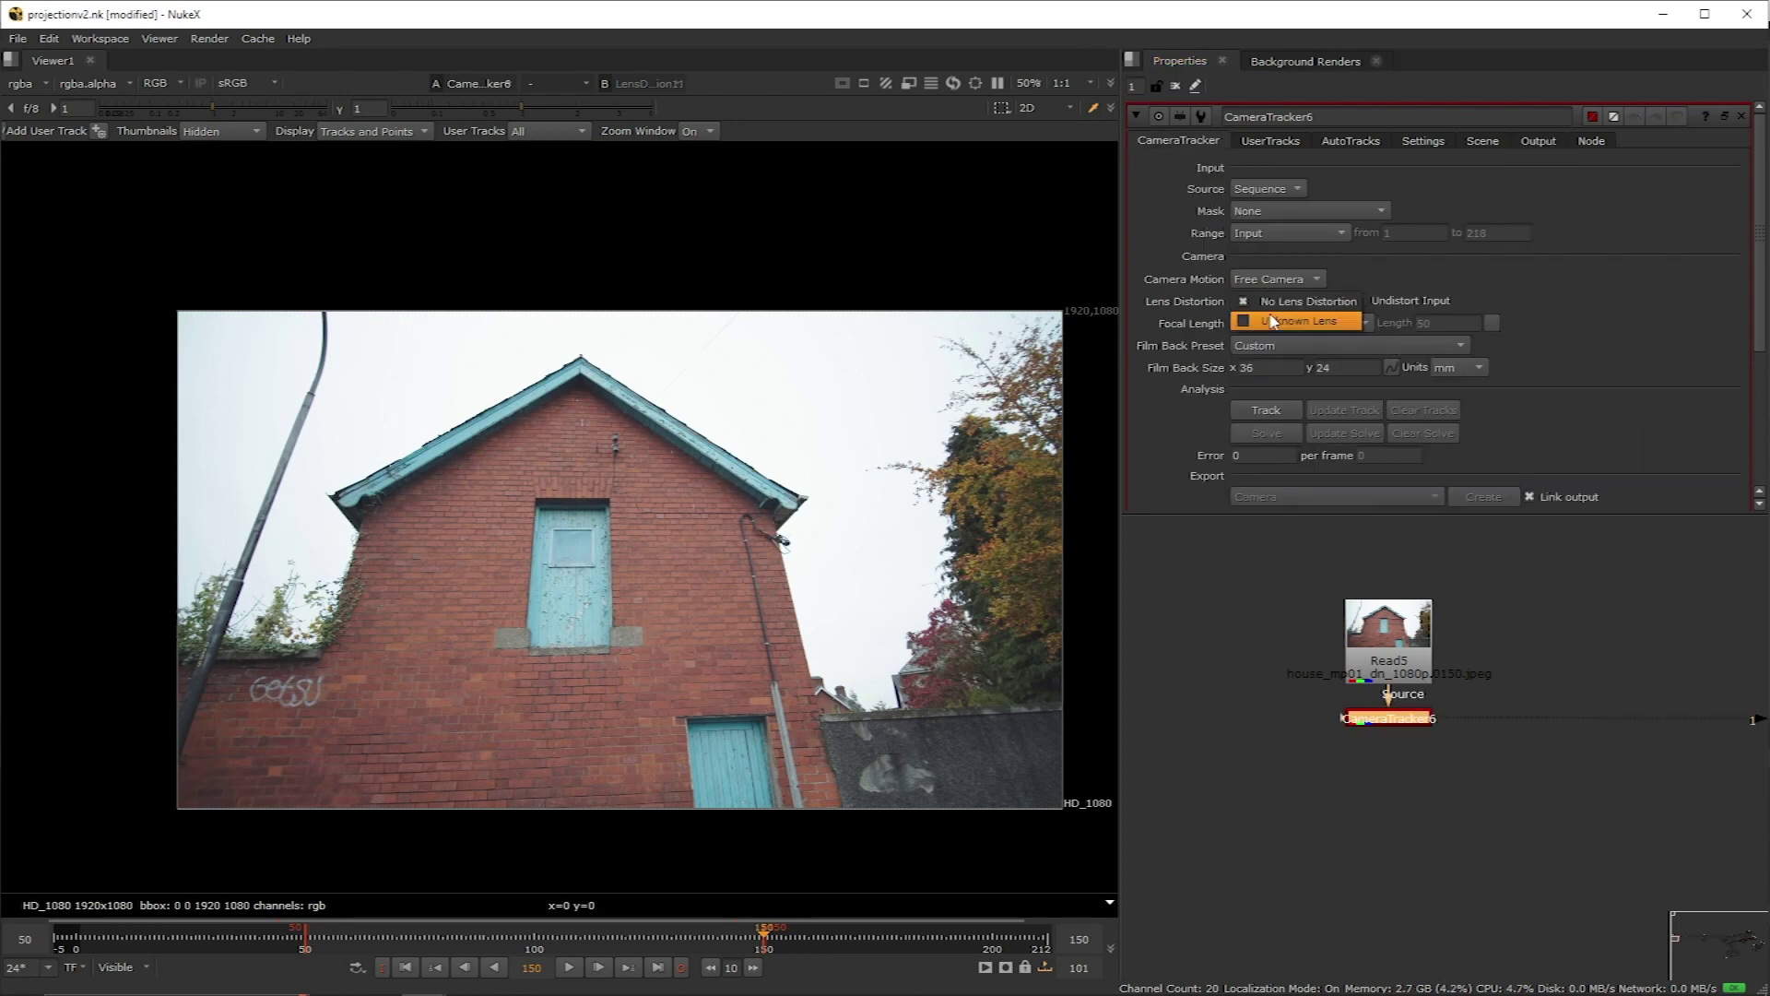
{"action": "left_click", "coordinate": [1270, 322]}
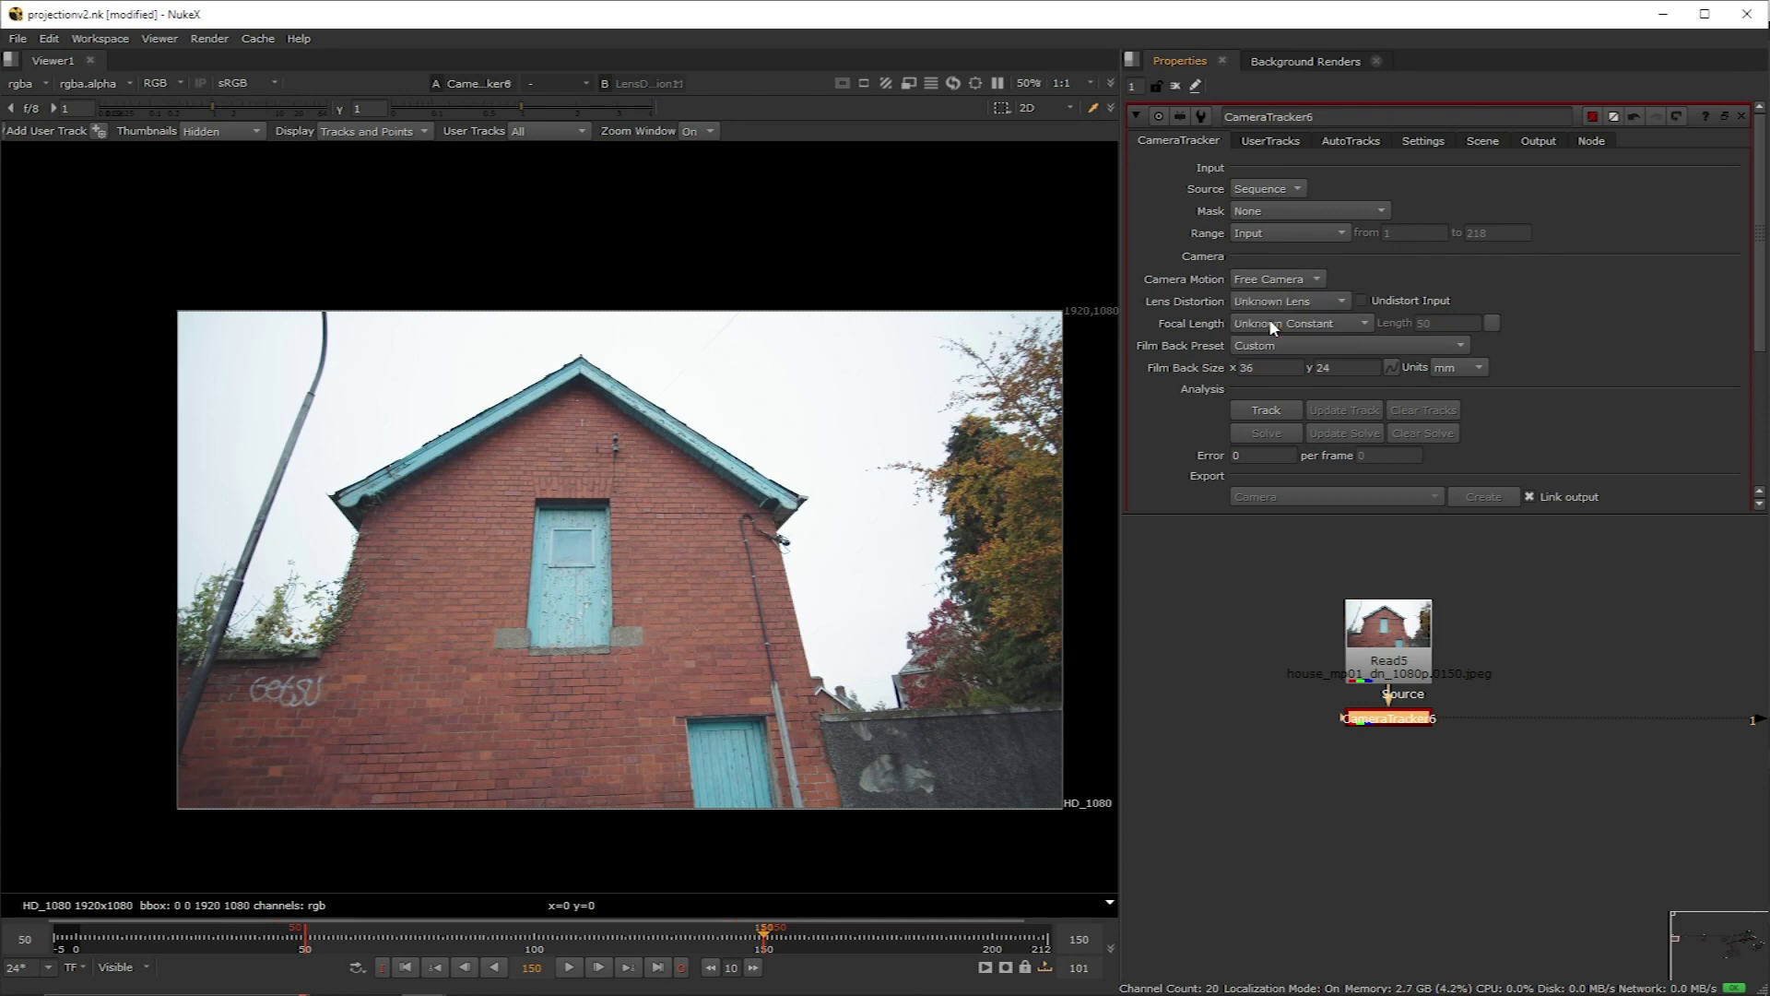
{"action": "key", "text": "Delete"}
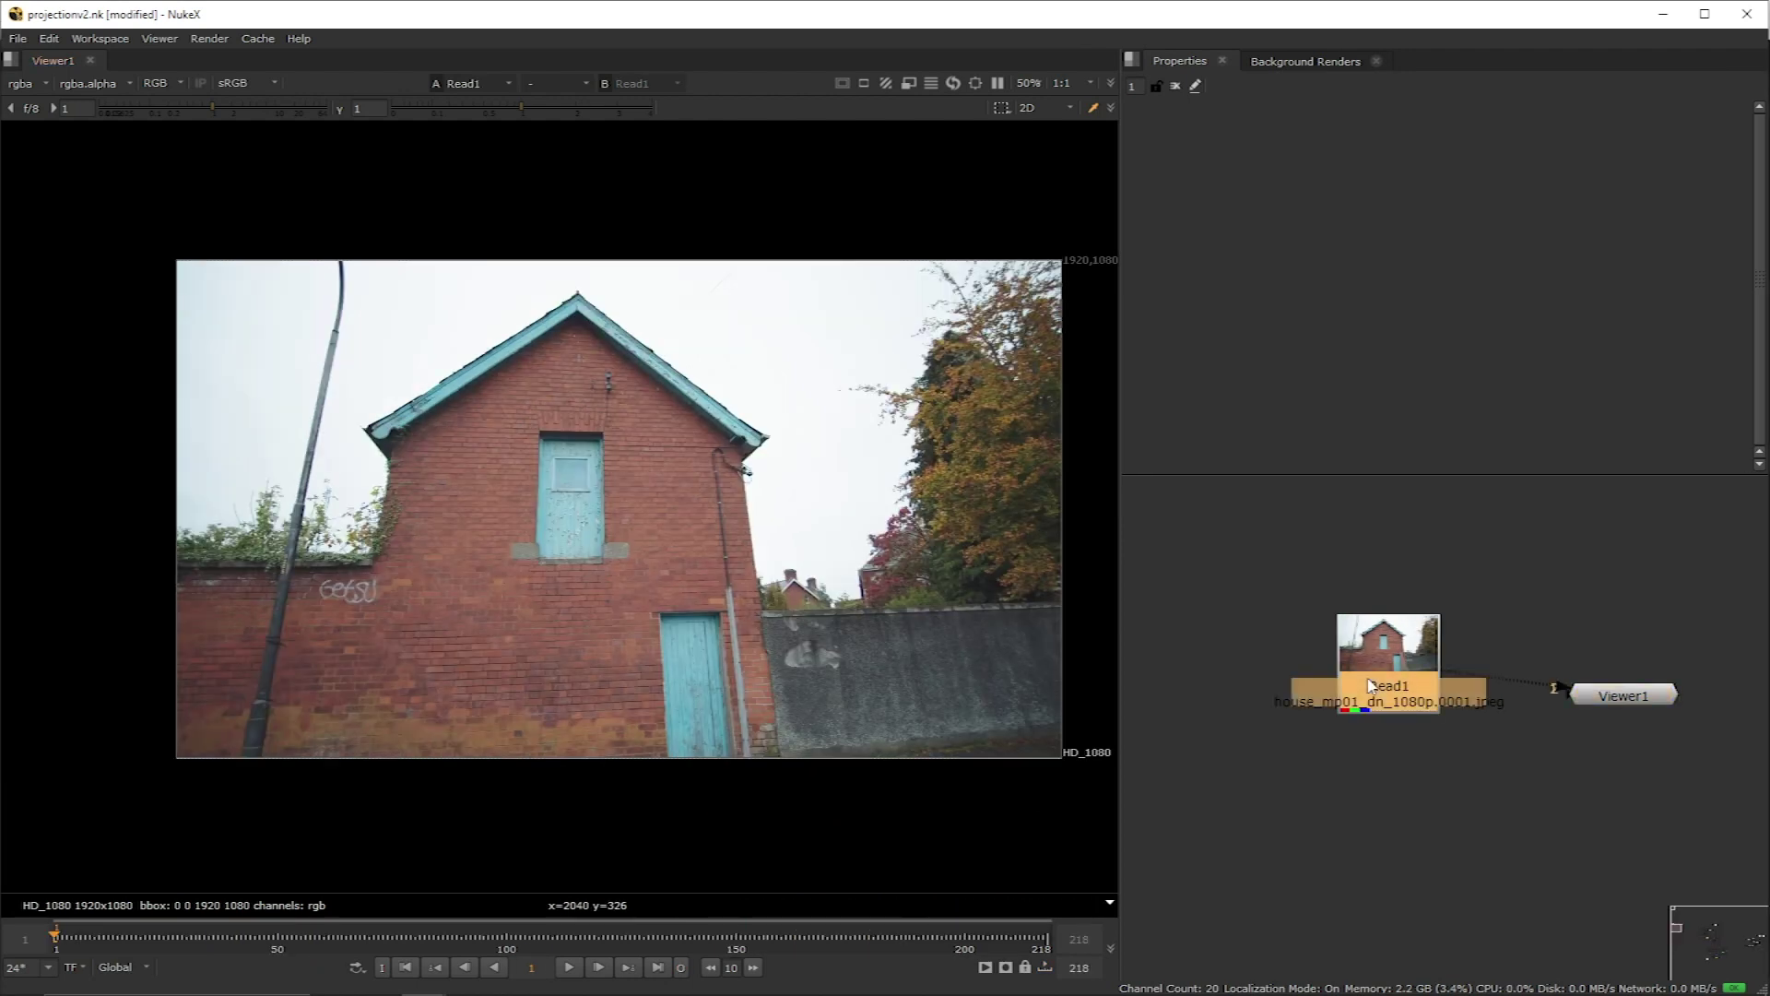
Step: Create a LensDistortion node under Read1 through the X command prompt
{"action": "key", "text": "x"}
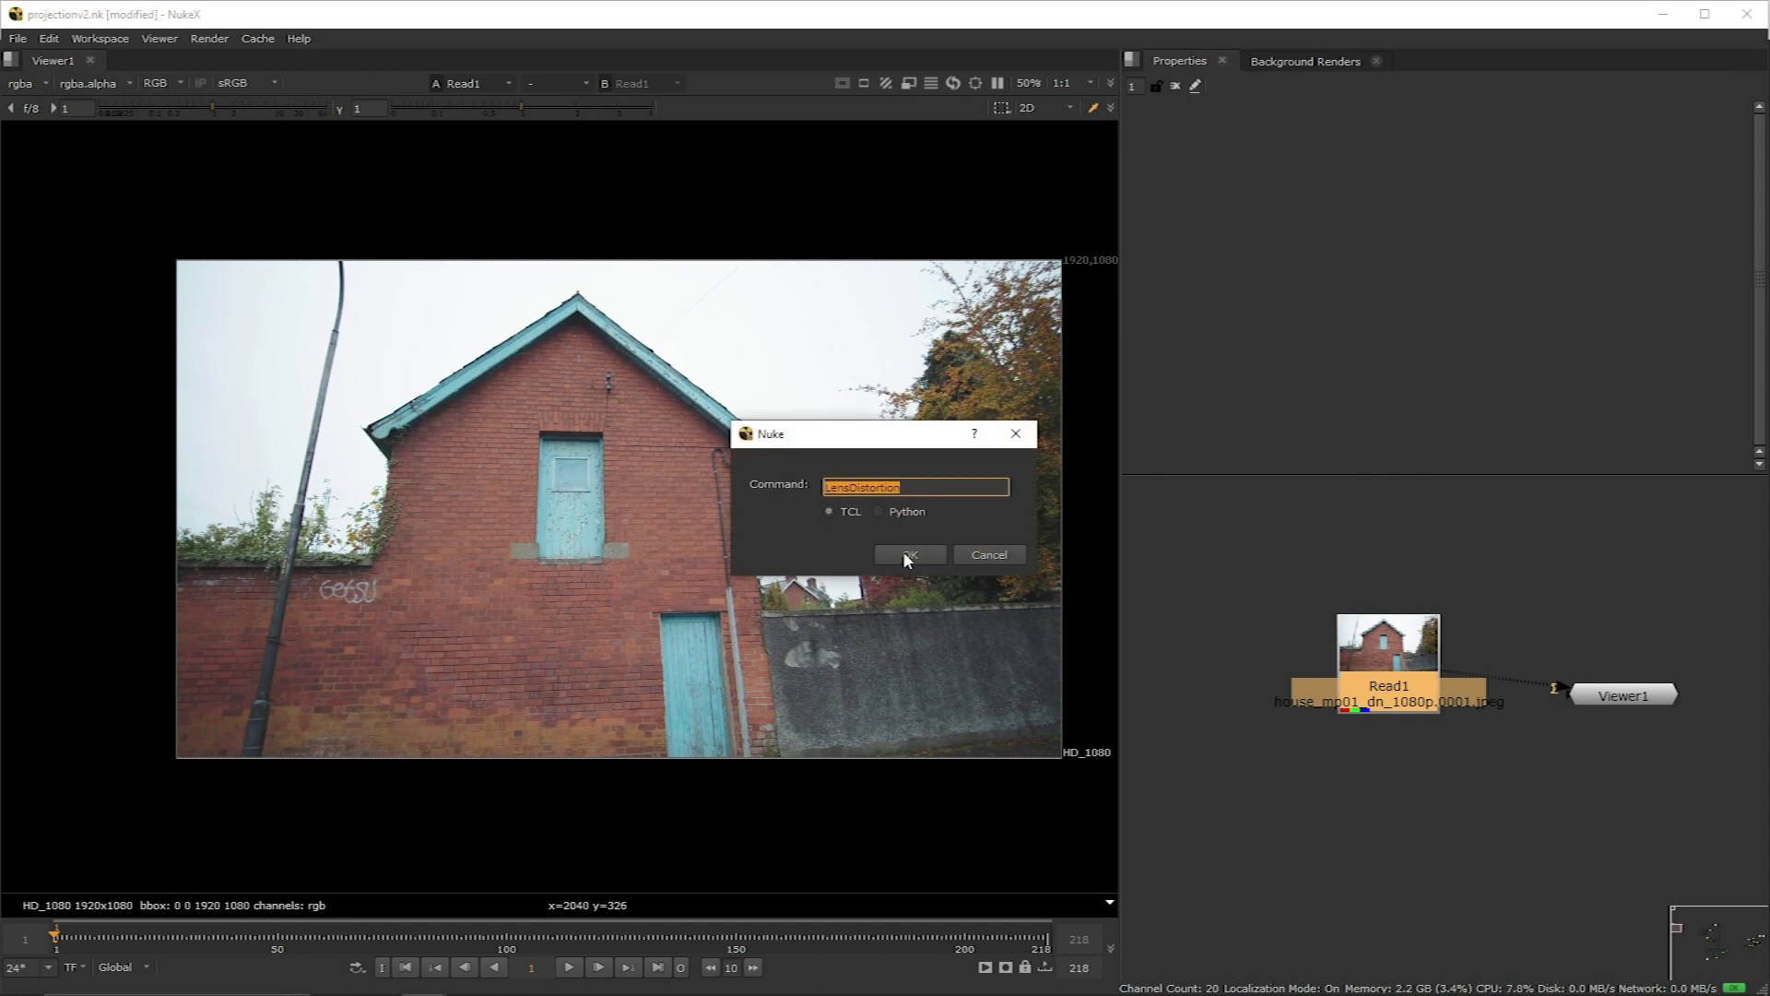
{"action": "left_click", "coordinate": [902, 551]}
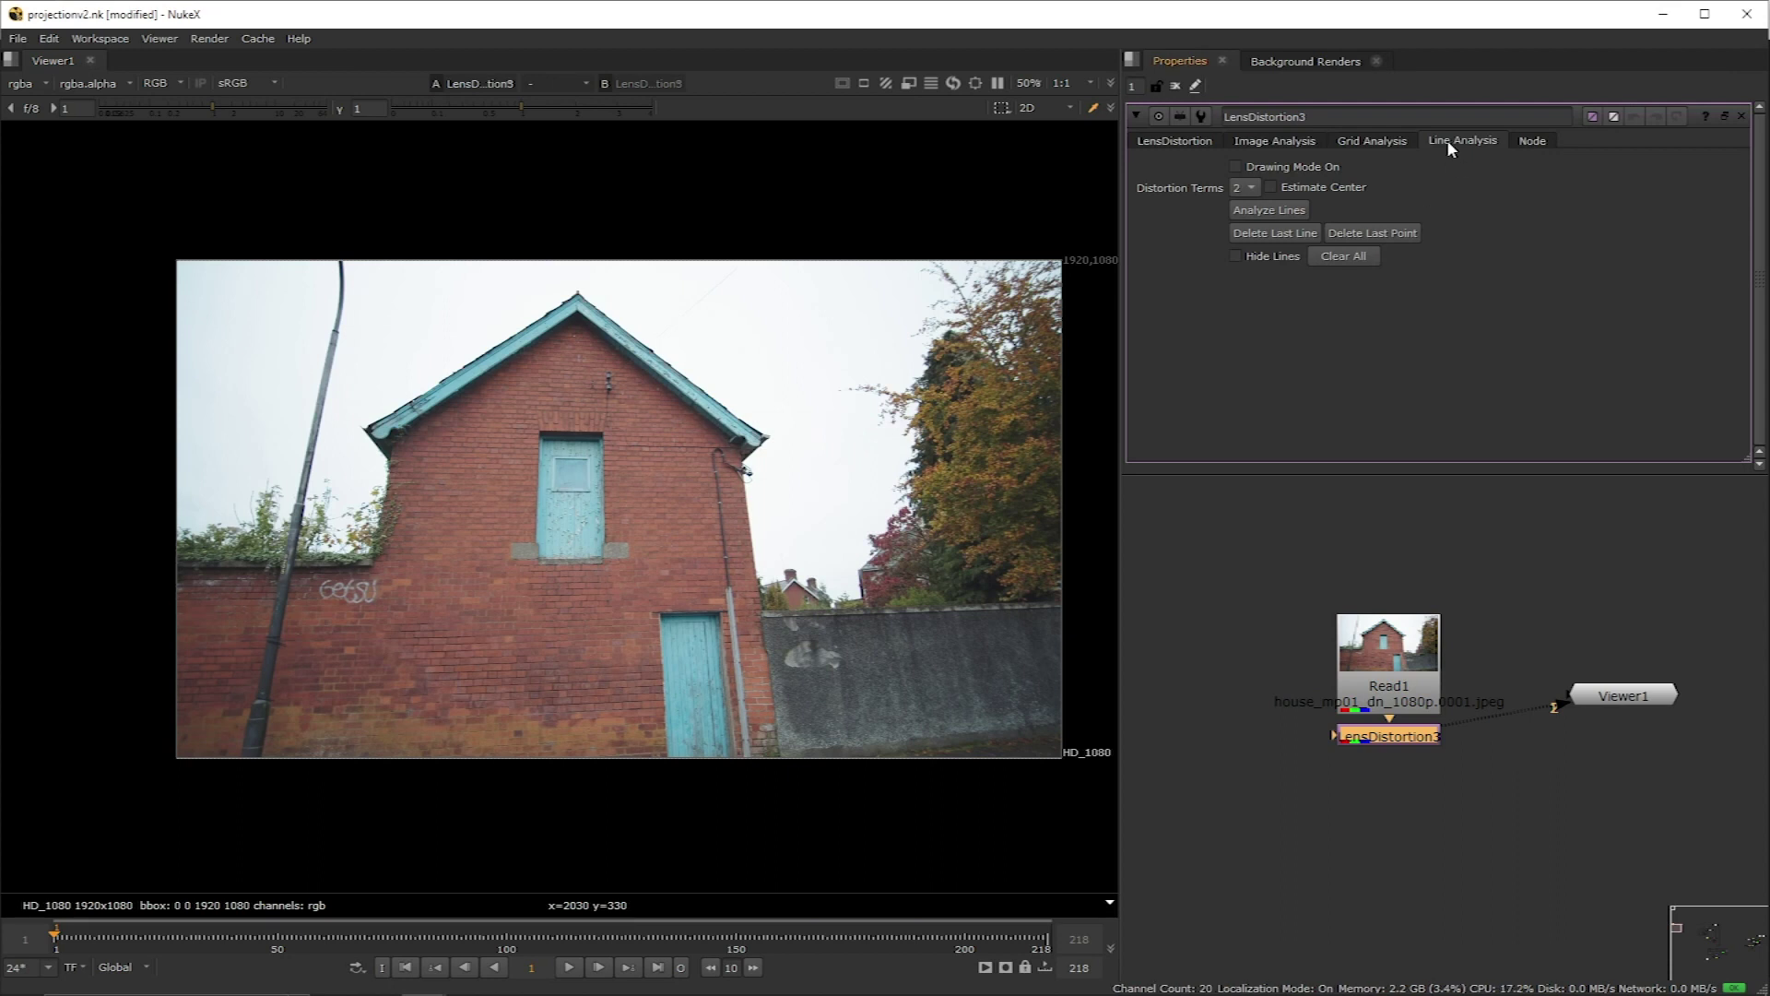
Step: Turn on Drawing Mode and trace a line up the house edge to the gutter
{"action": "left_click", "coordinate": [1235, 168]}
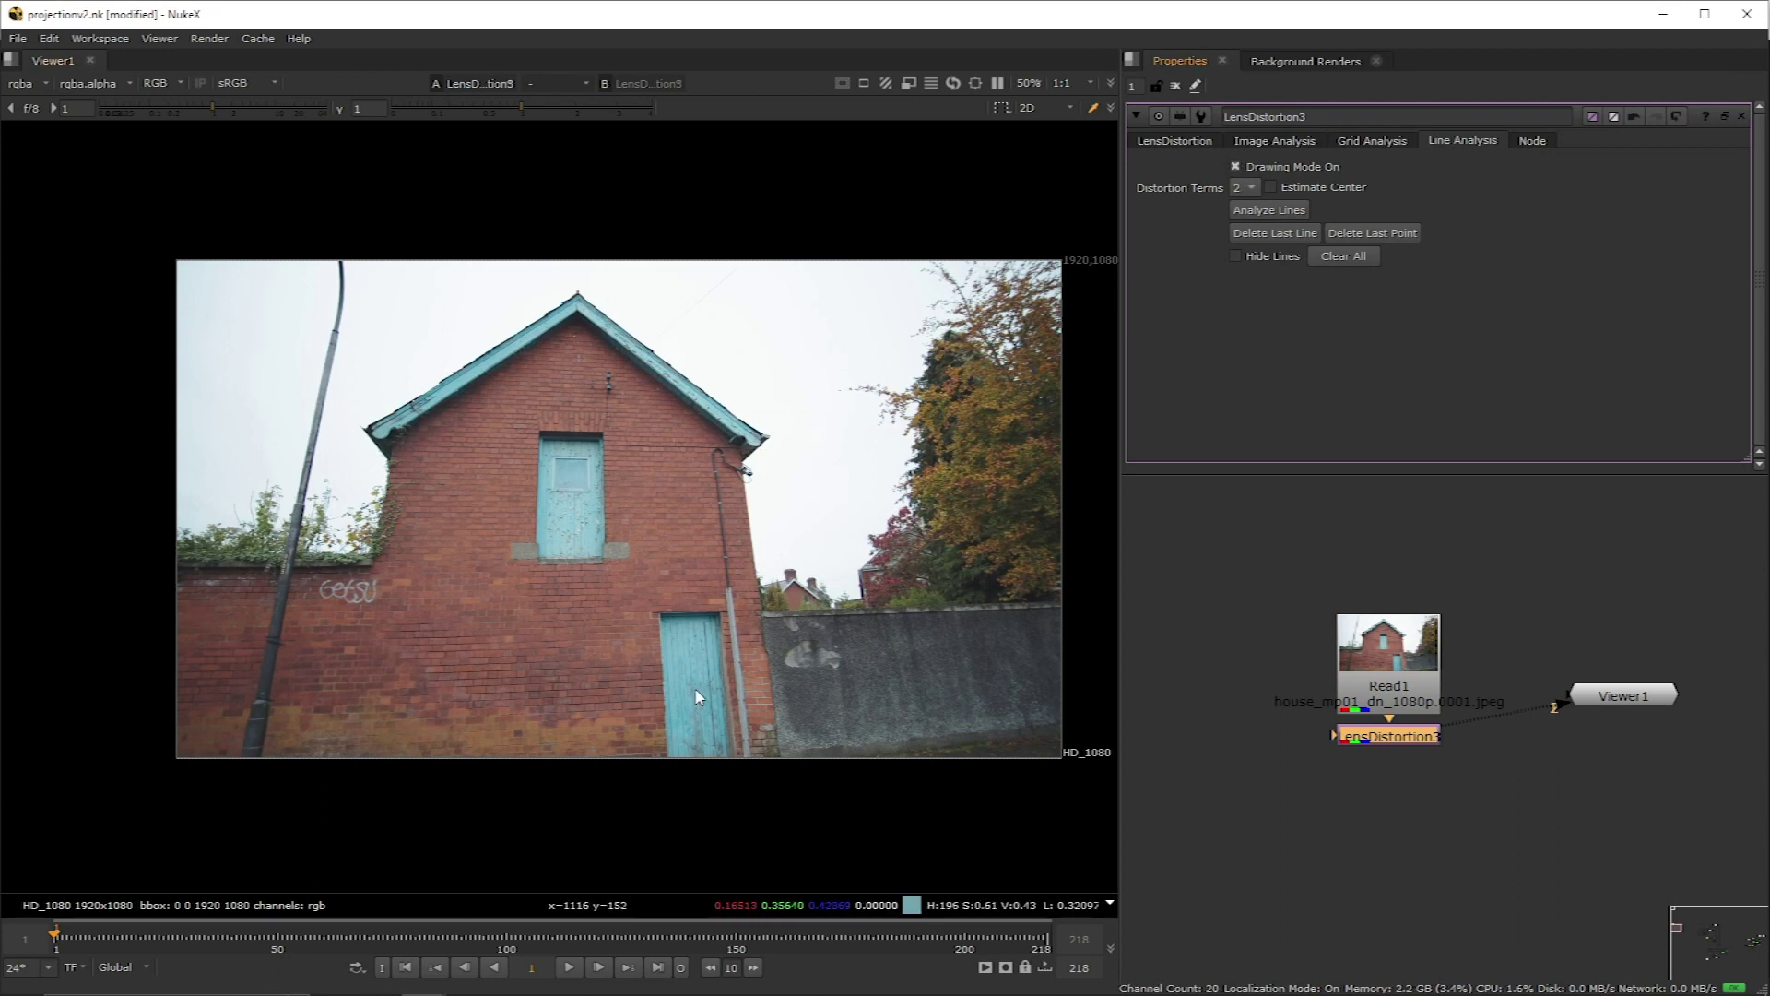
{"action": "scroll", "coordinate": [781, 754], "scroll_direction": "up", "scroll_amount": 5}
{"action": "scroll", "coordinate": [781, 768], "scroll_direction": "up", "scroll_amount": 3}
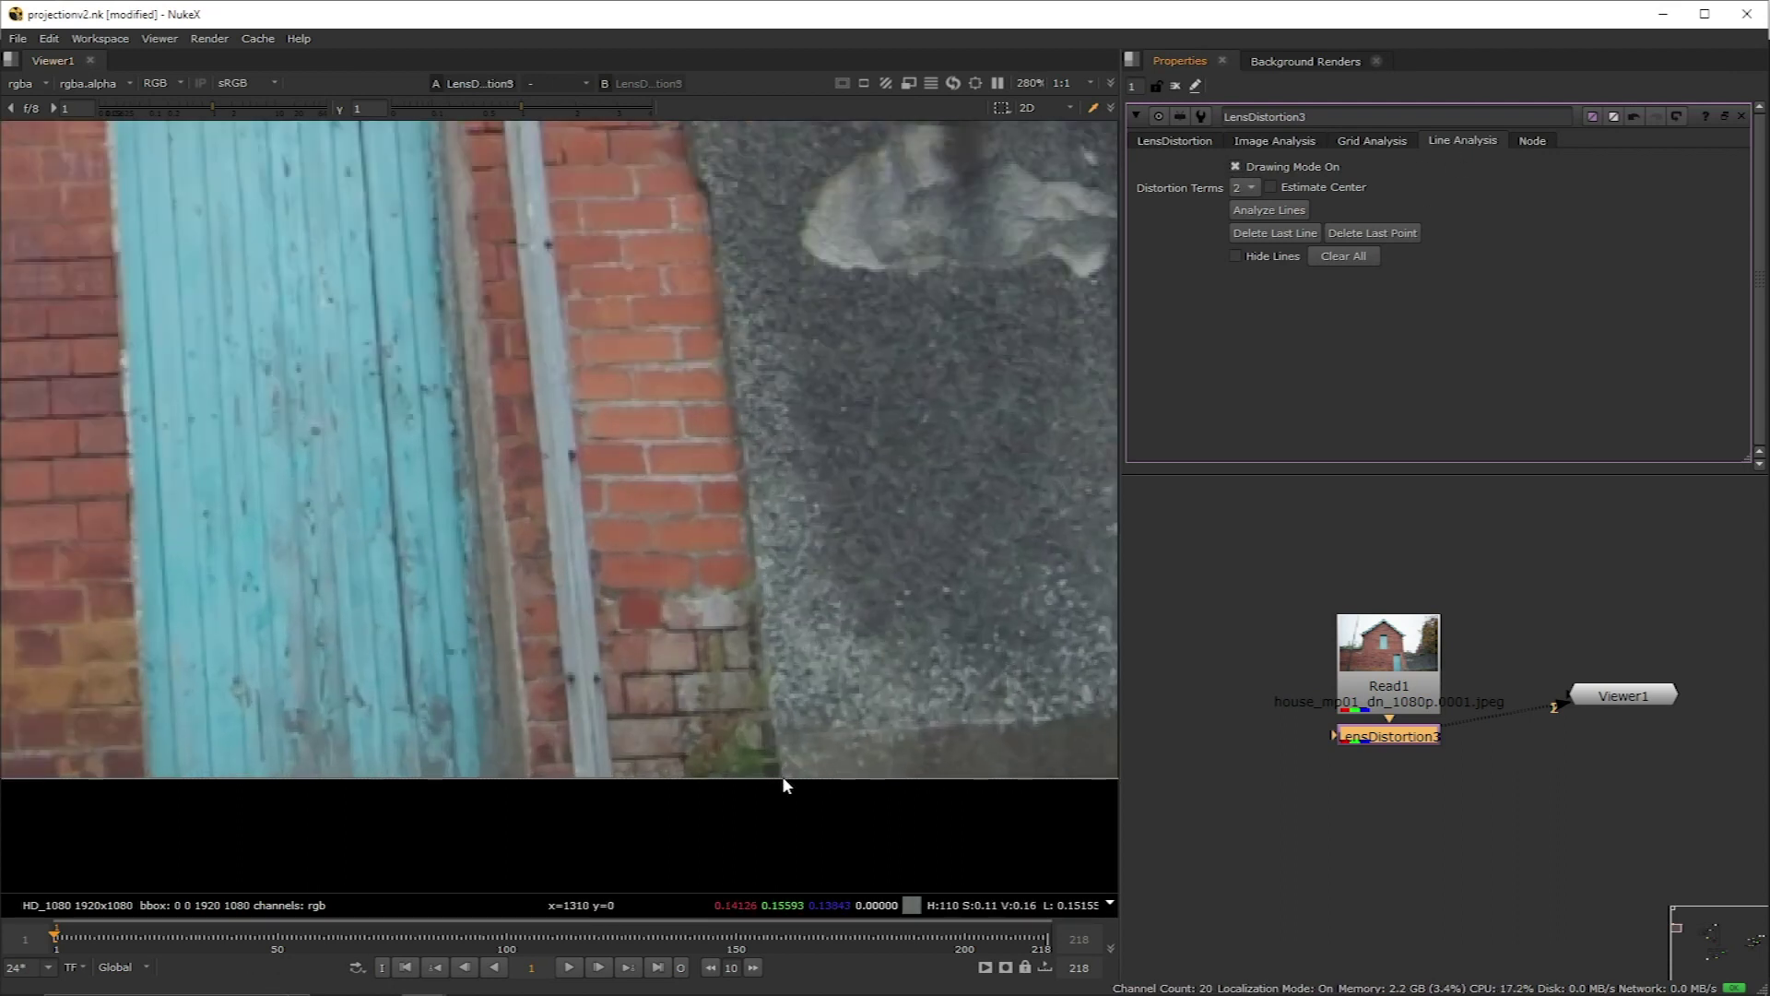
{"action": "left_click", "coordinate": [780, 777]}
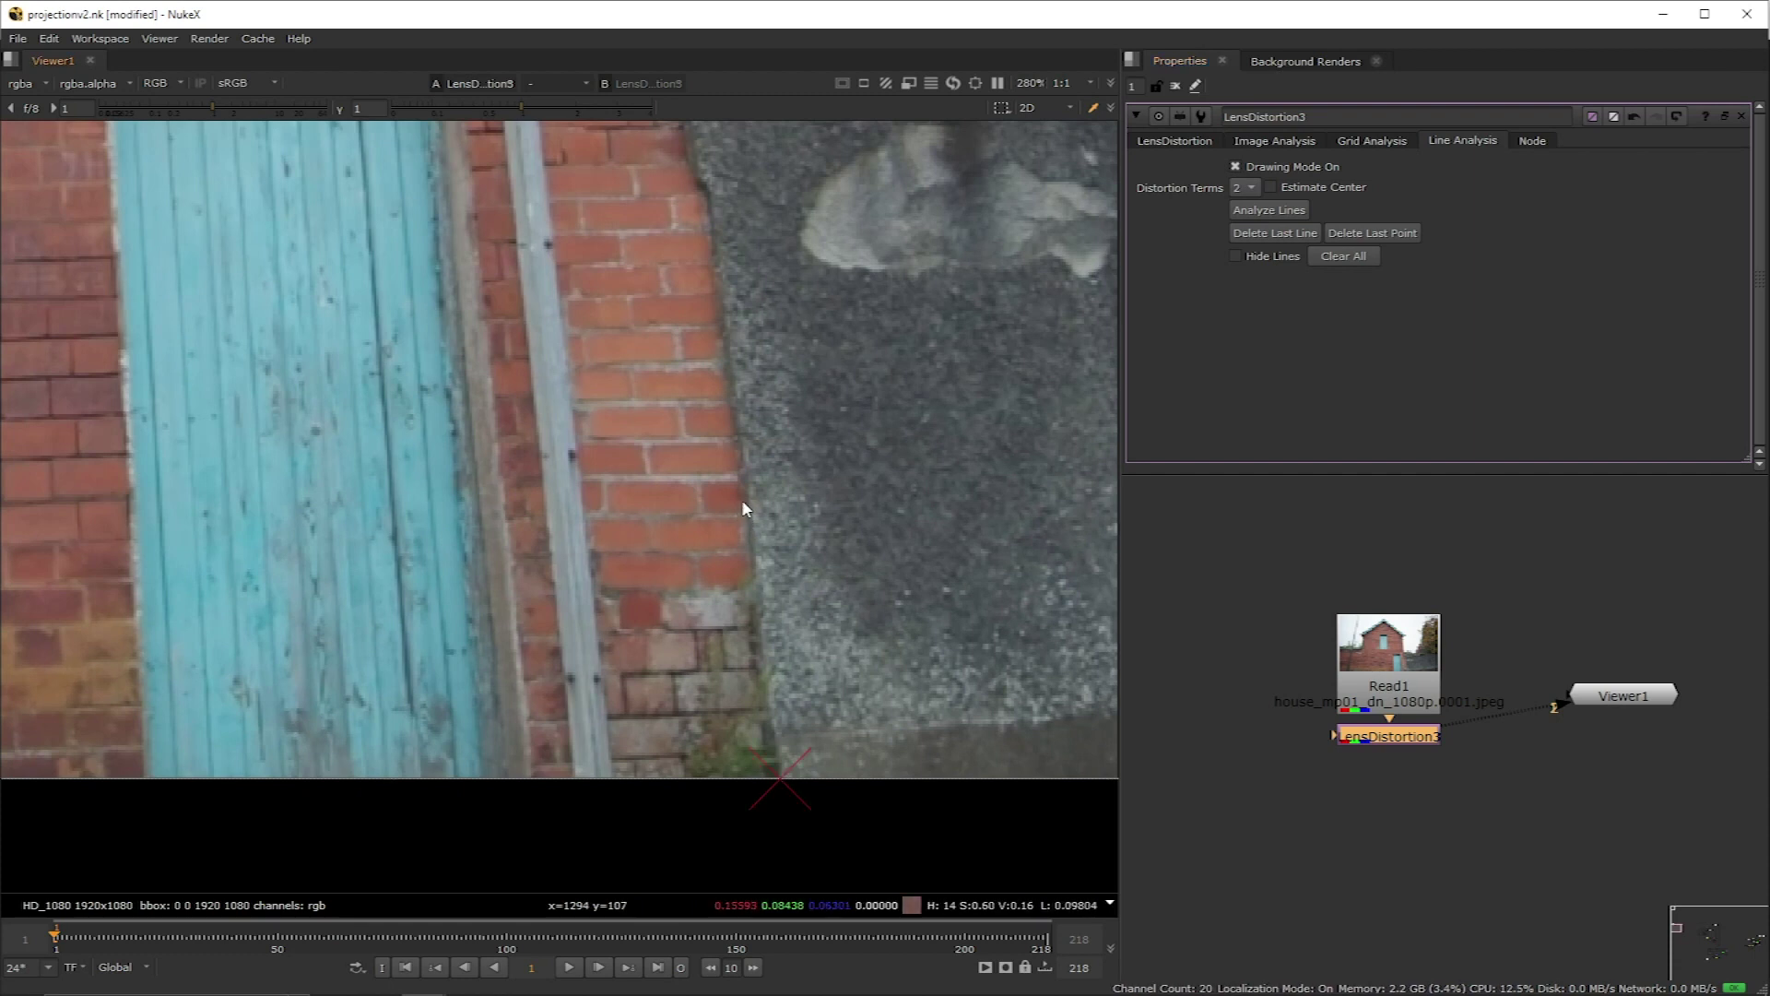
{"action": "middle_click_drag", "start_coordinate": [741, 500], "coordinate": [698, 666]}
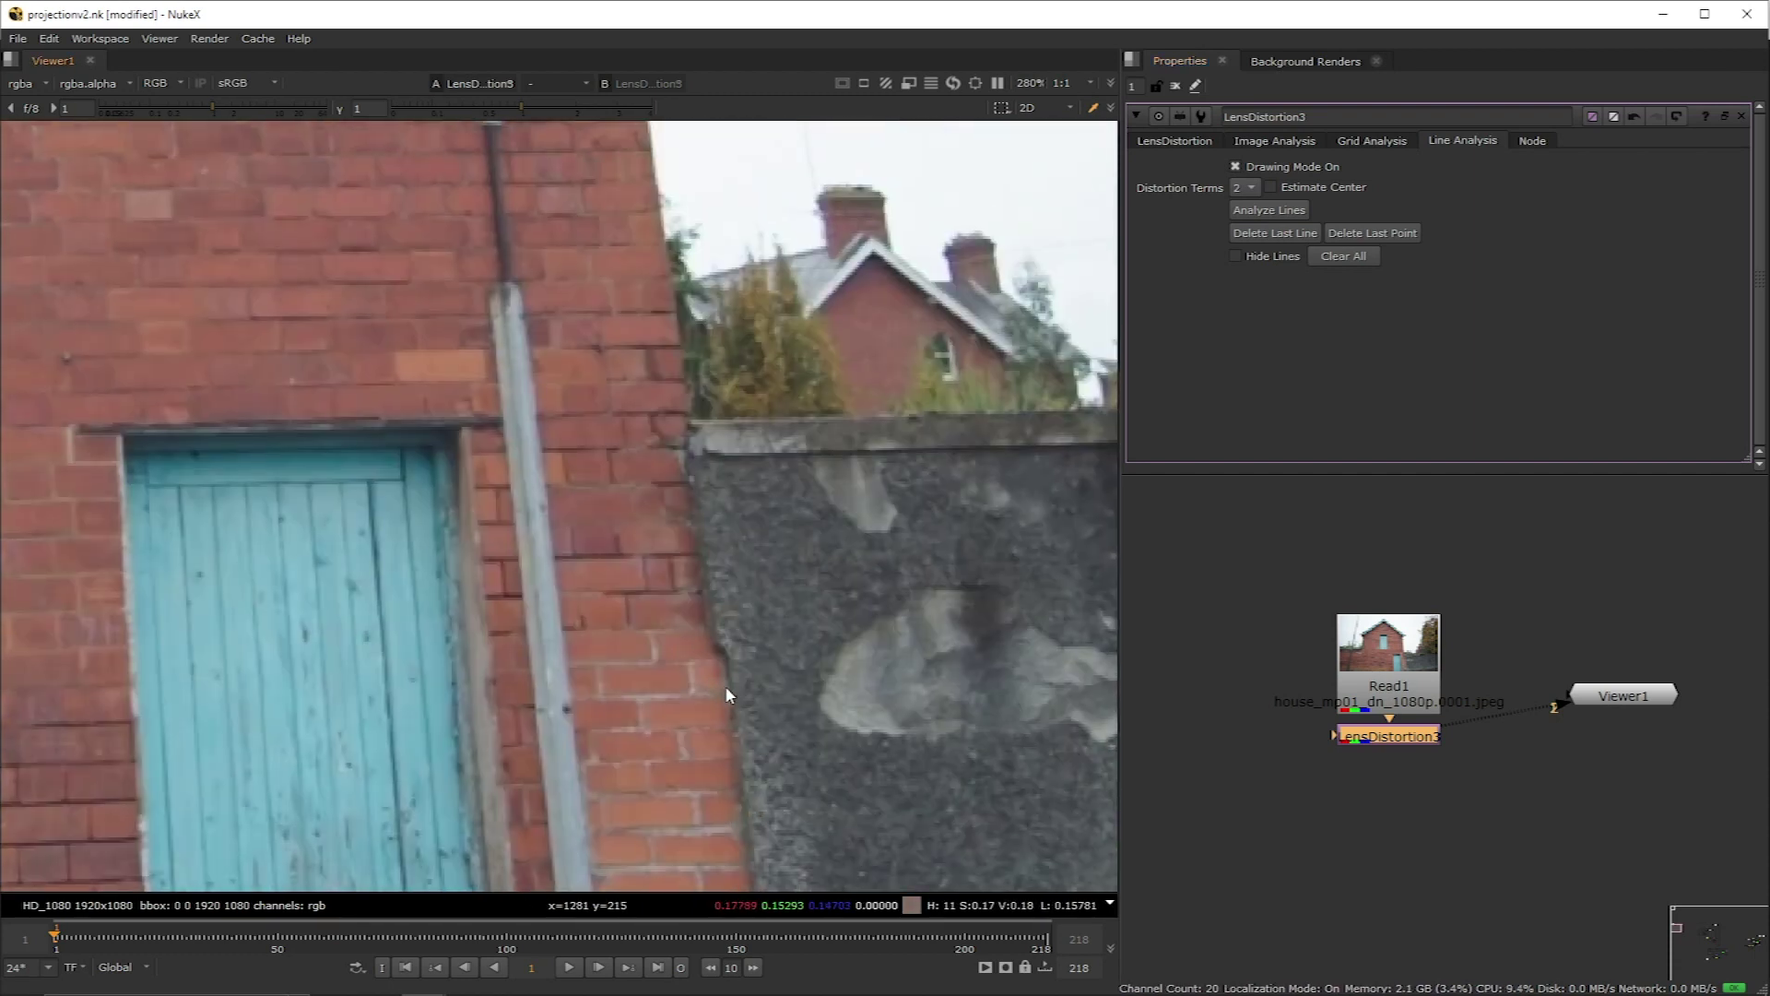
{"action": "left_click", "coordinate": [725, 684]}
{"action": "middle_click_drag", "start_coordinate": [671, 292], "coordinate": [724, 690]}
{"action": "left_click", "coordinate": [694, 365]}
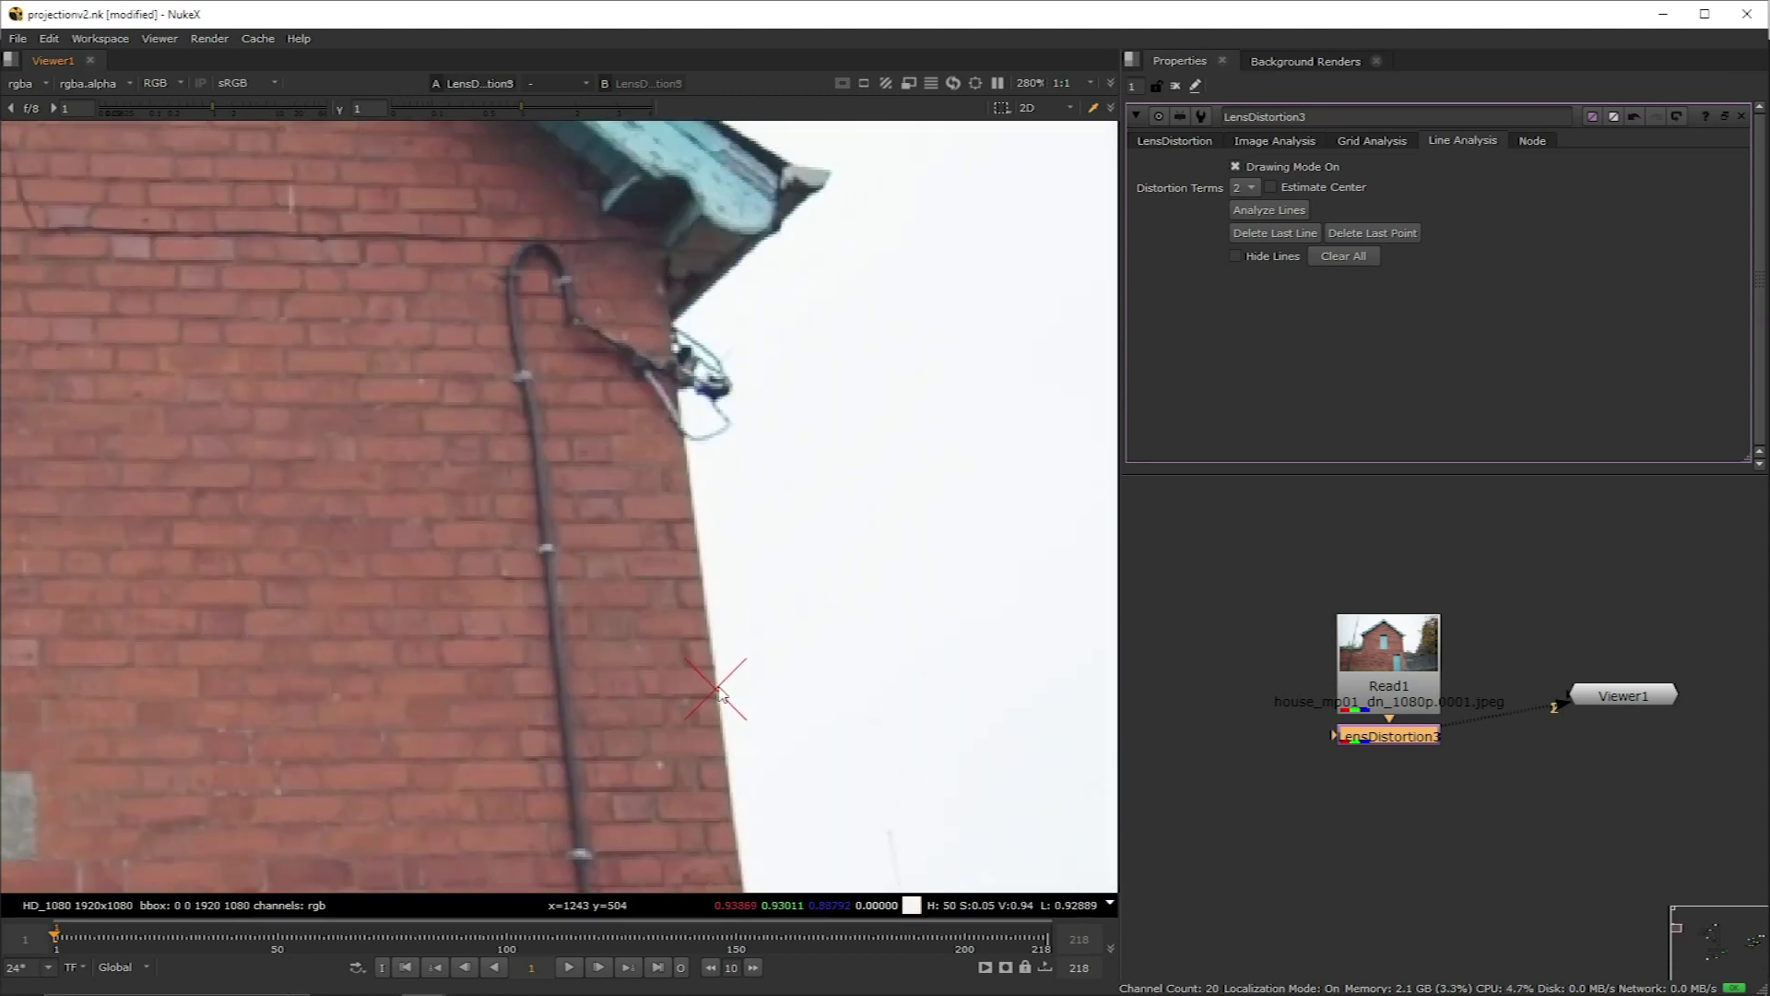
{"action": "middle_click_drag", "start_coordinate": [603, 226], "coordinate": [600, 270]}
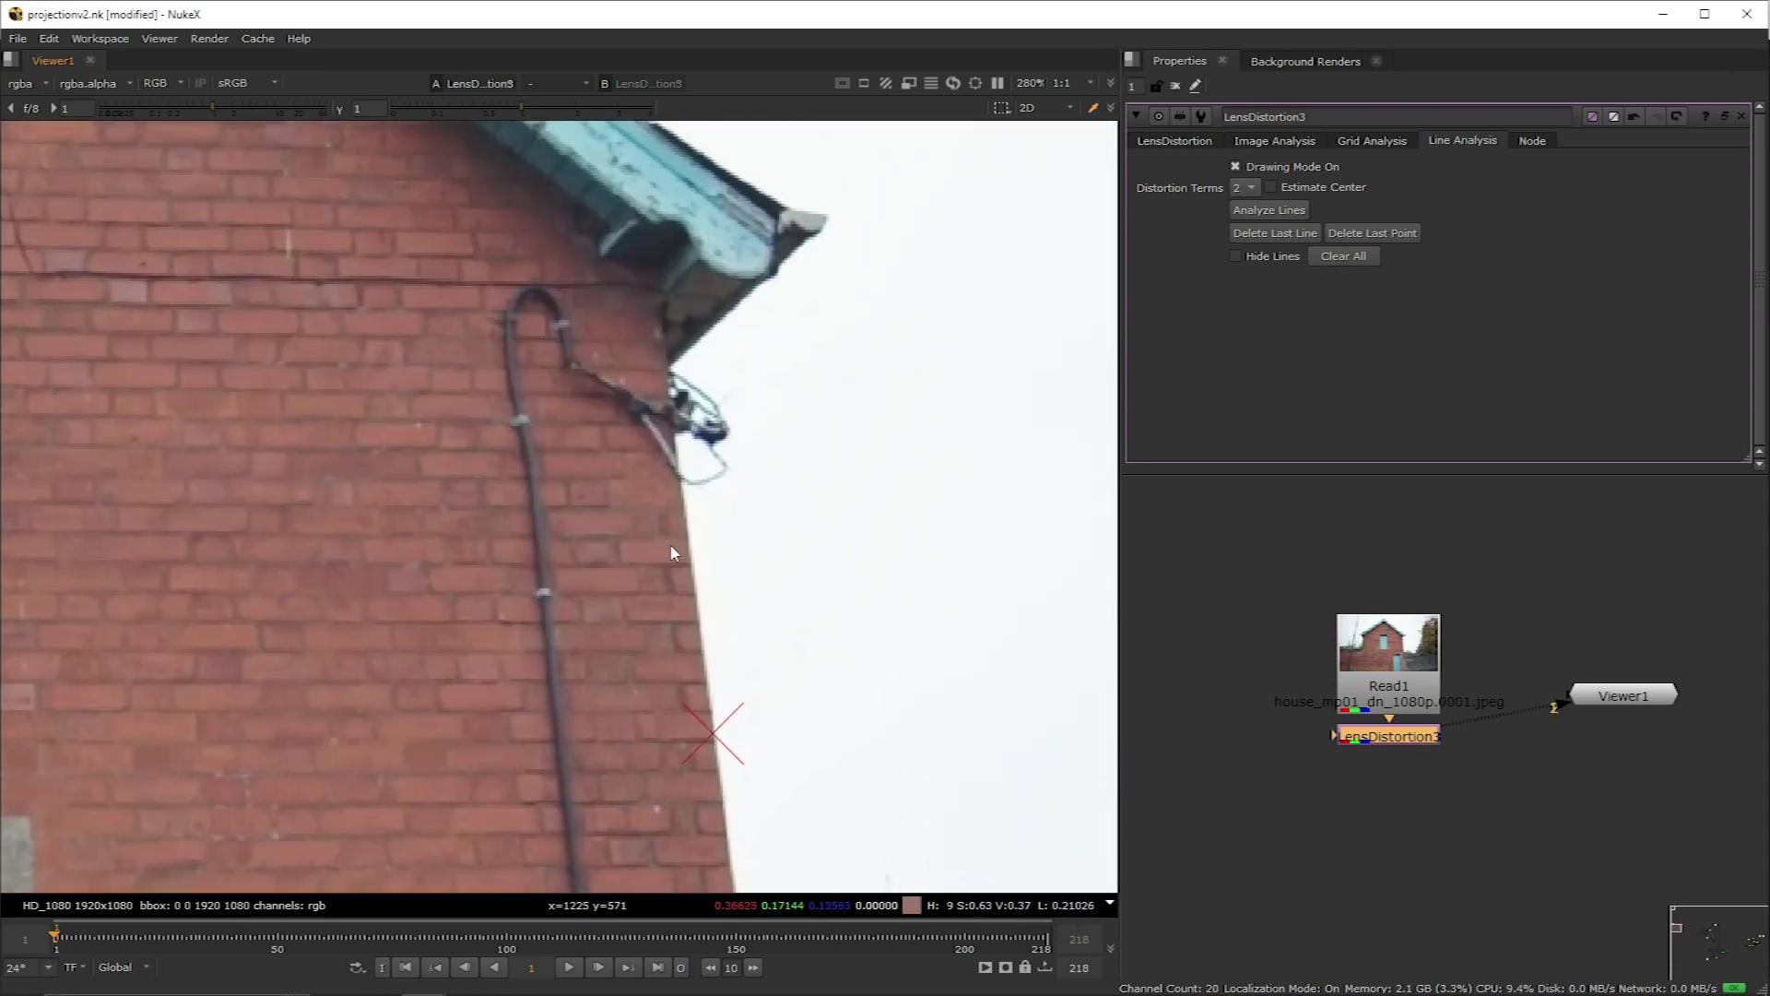
{"action": "left_click", "coordinate": [691, 534]}
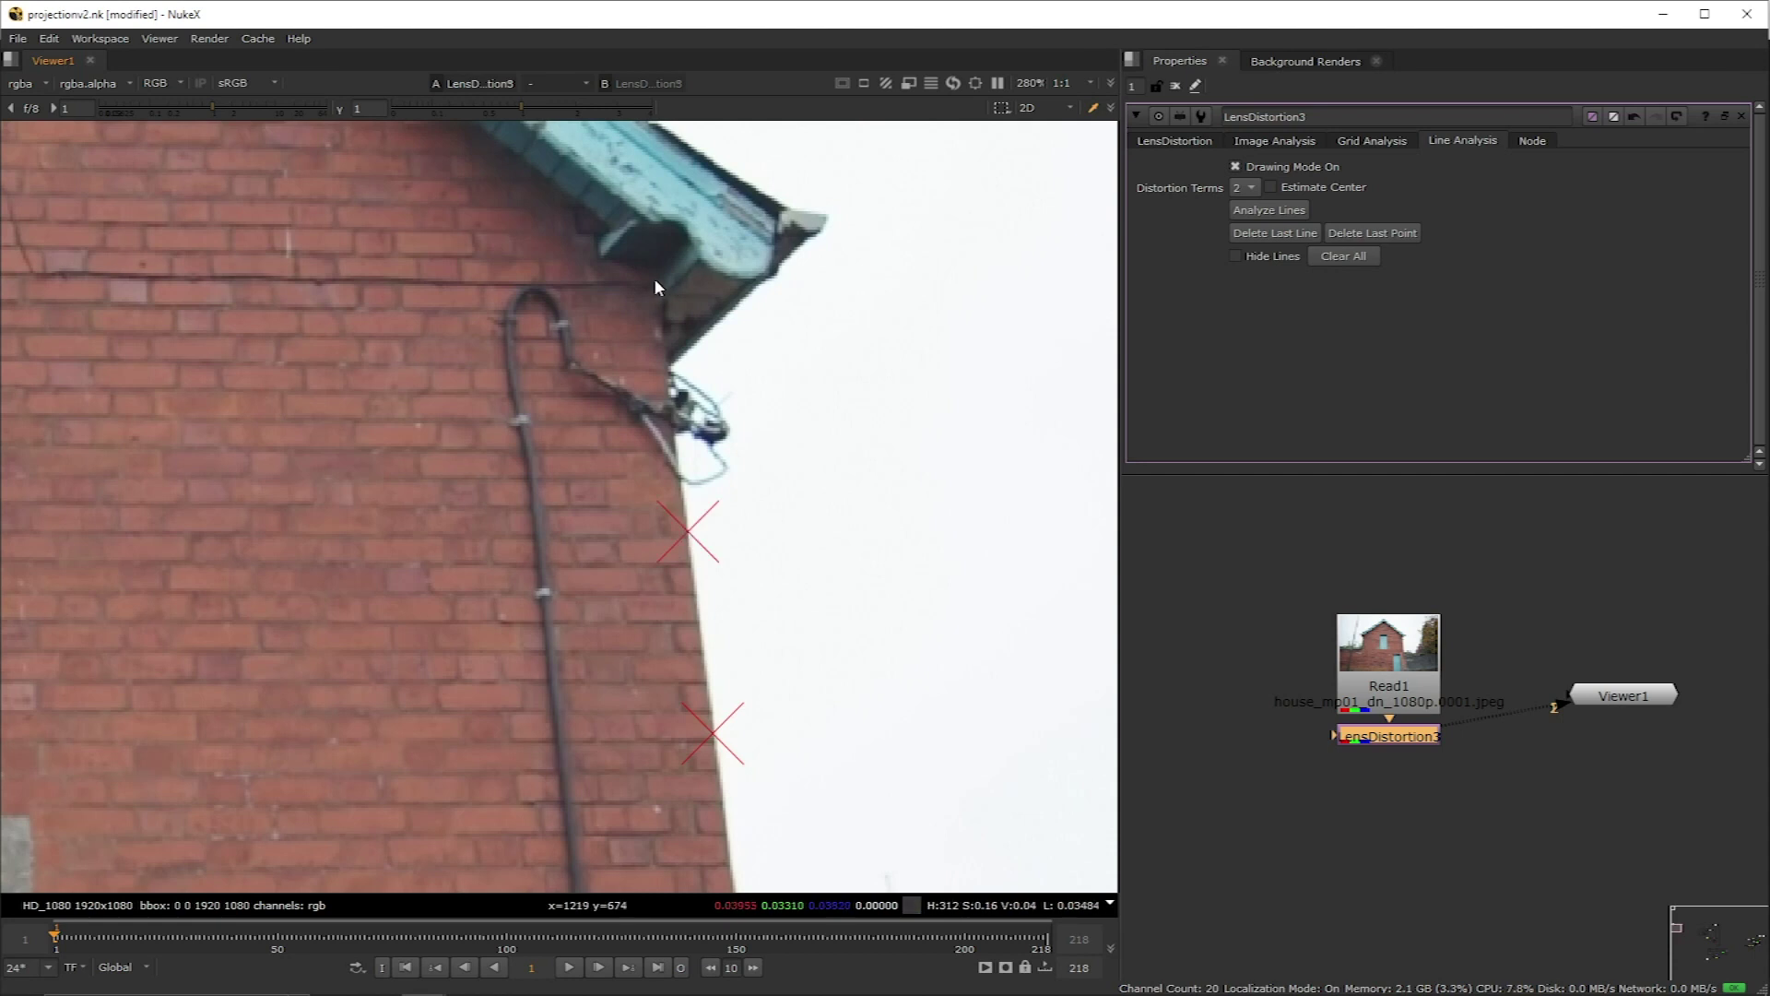
{"action": "left_click", "coordinate": [654, 279]}
Step: Trace an analysis line along the top of the garden wall
{"action": "scroll", "coordinate": [629, 382], "scroll_direction": "down", "scroll_amount": 5}
{"action": "scroll", "coordinate": [705, 548], "scroll_direction": "up", "scroll_amount": 6}
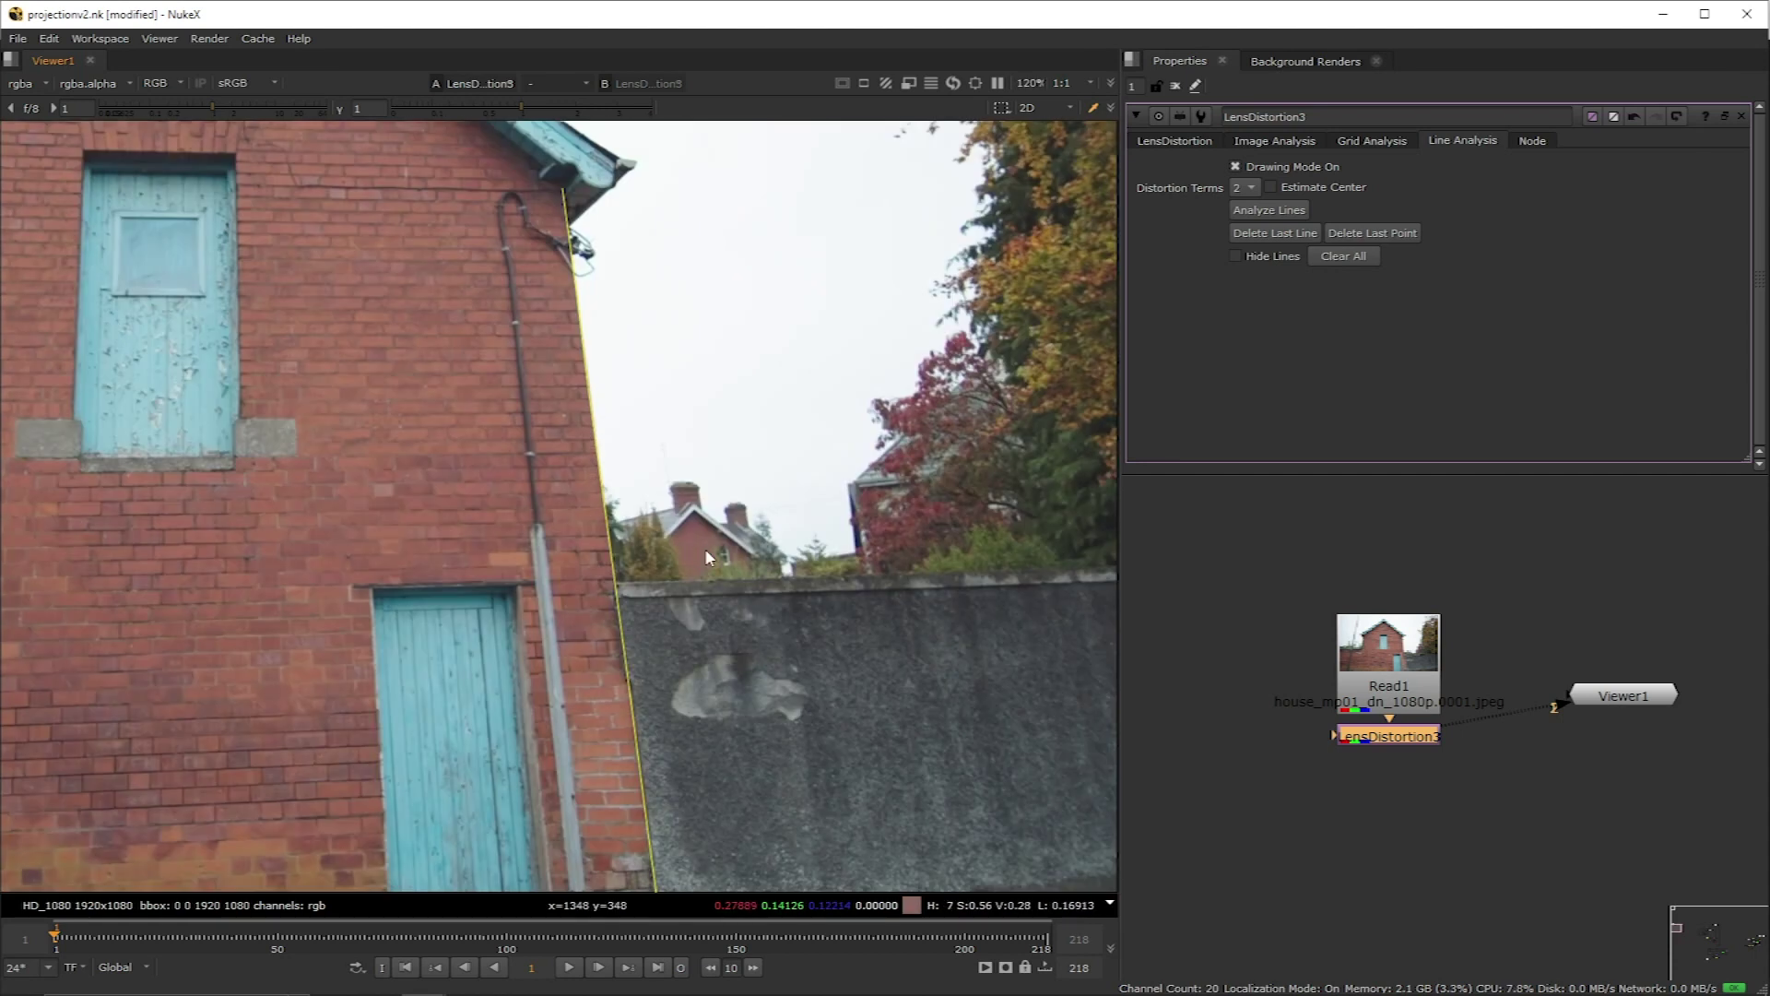
{"action": "left_click", "coordinate": [719, 635]}
{"action": "middle_click_drag", "start_coordinate": [689, 640], "coordinate": [275, 673]}
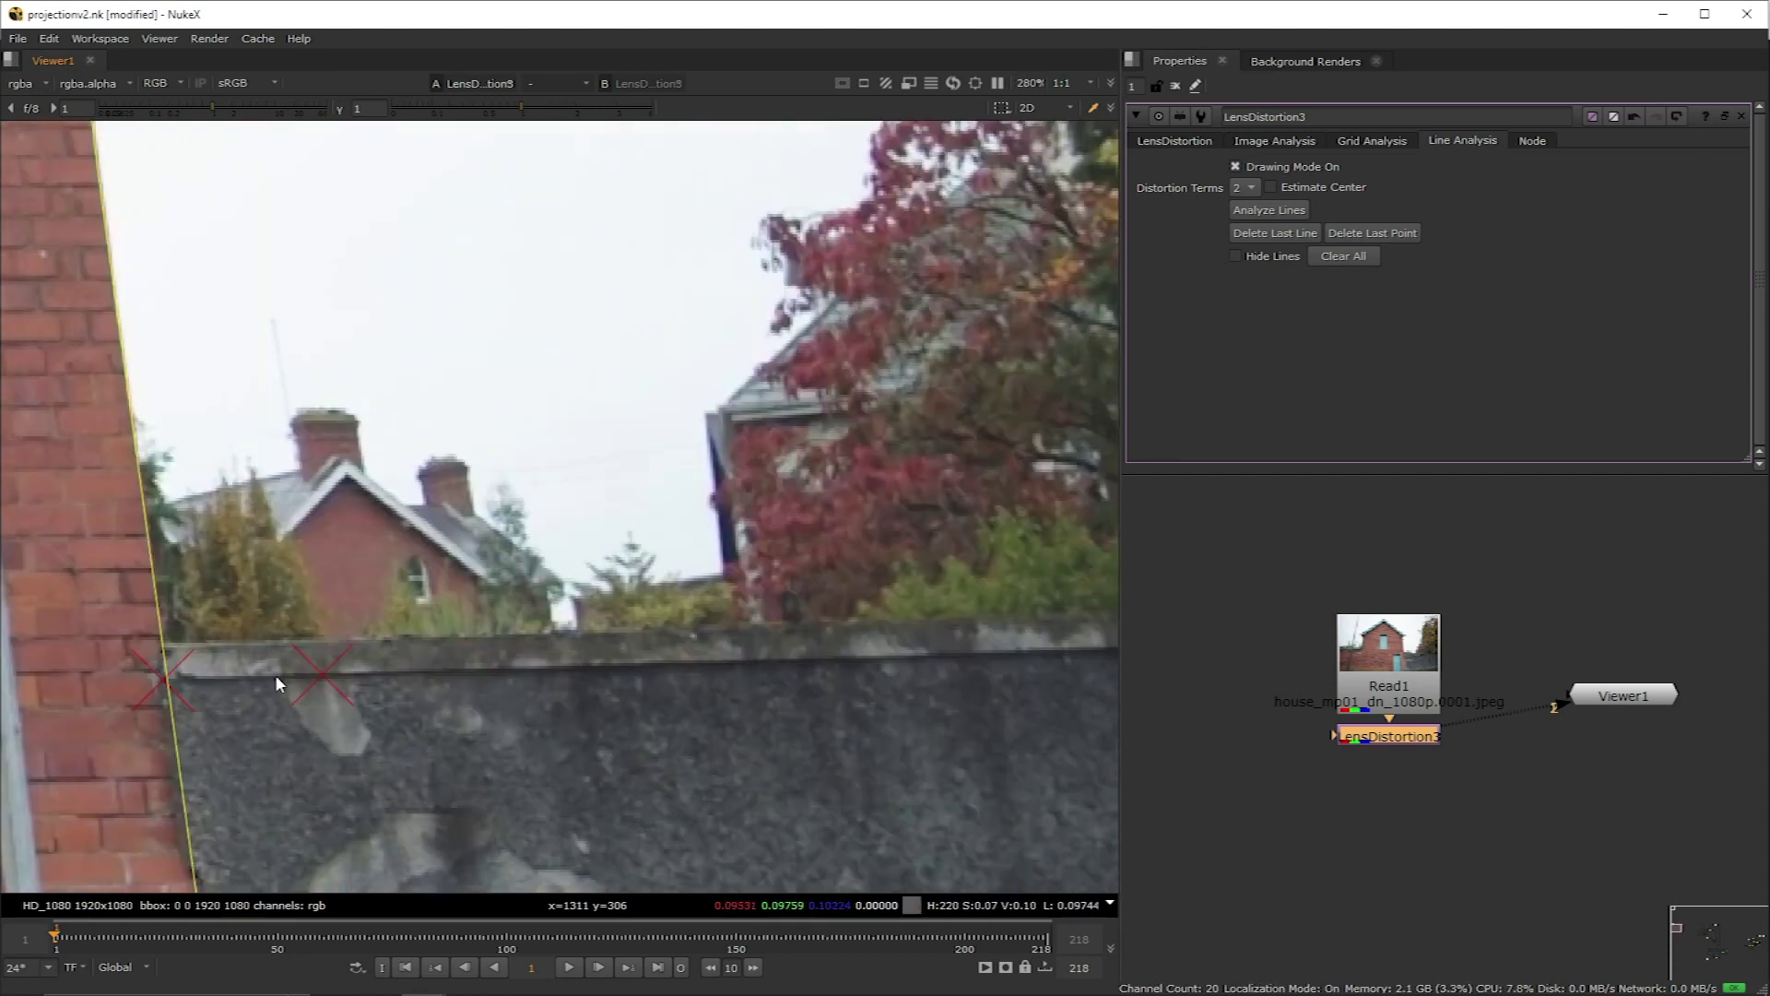
{"action": "scroll", "coordinate": [415, 701], "scroll_direction": "down", "scroll_amount": 3}
{"action": "left_click", "coordinate": [611, 740]}
Step: Trace an analysis line from the pole's base up along the pole
{"action": "scroll", "coordinate": [933, 729], "scroll_direction": "down", "scroll_amount": 3}
{"action": "scroll", "coordinate": [577, 712], "scroll_direction": "up", "scroll_amount": 3}
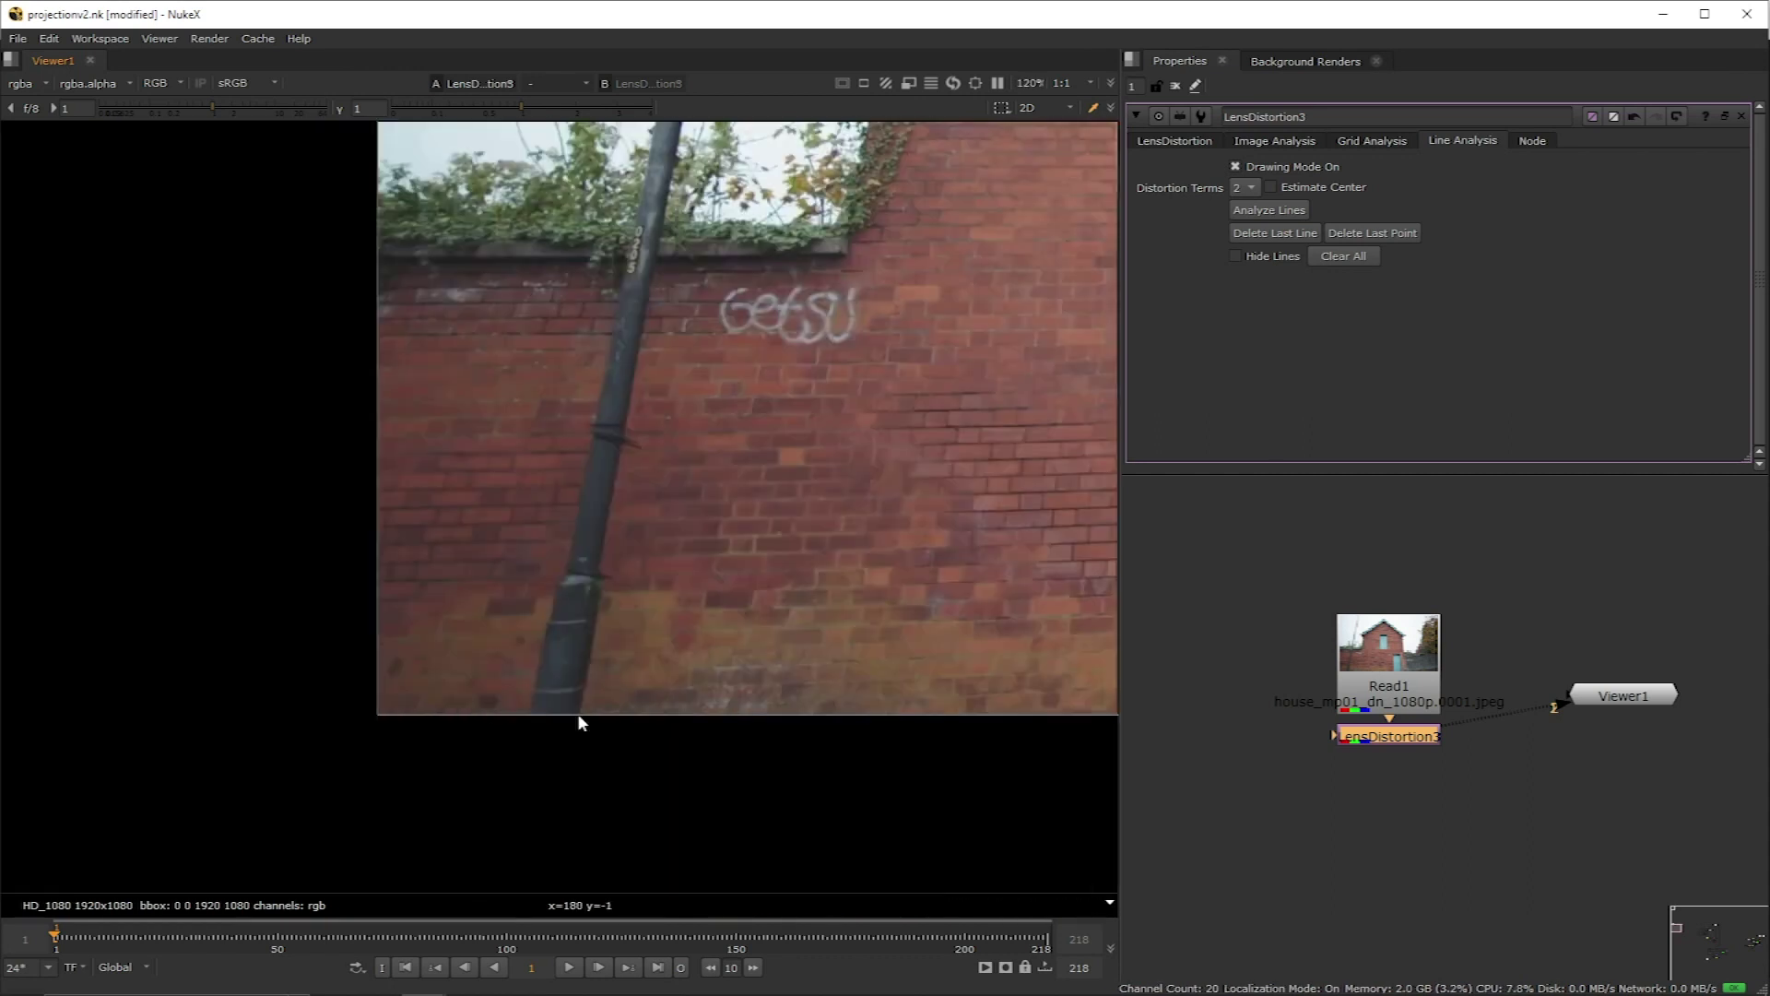
{"action": "left_click", "coordinate": [578, 711]}
{"action": "scroll", "coordinate": [656, 264], "scroll_direction": "up", "scroll_amount": 2}
{"action": "scroll", "coordinate": [704, 433], "scroll_direction": "down", "scroll_amount": 1}
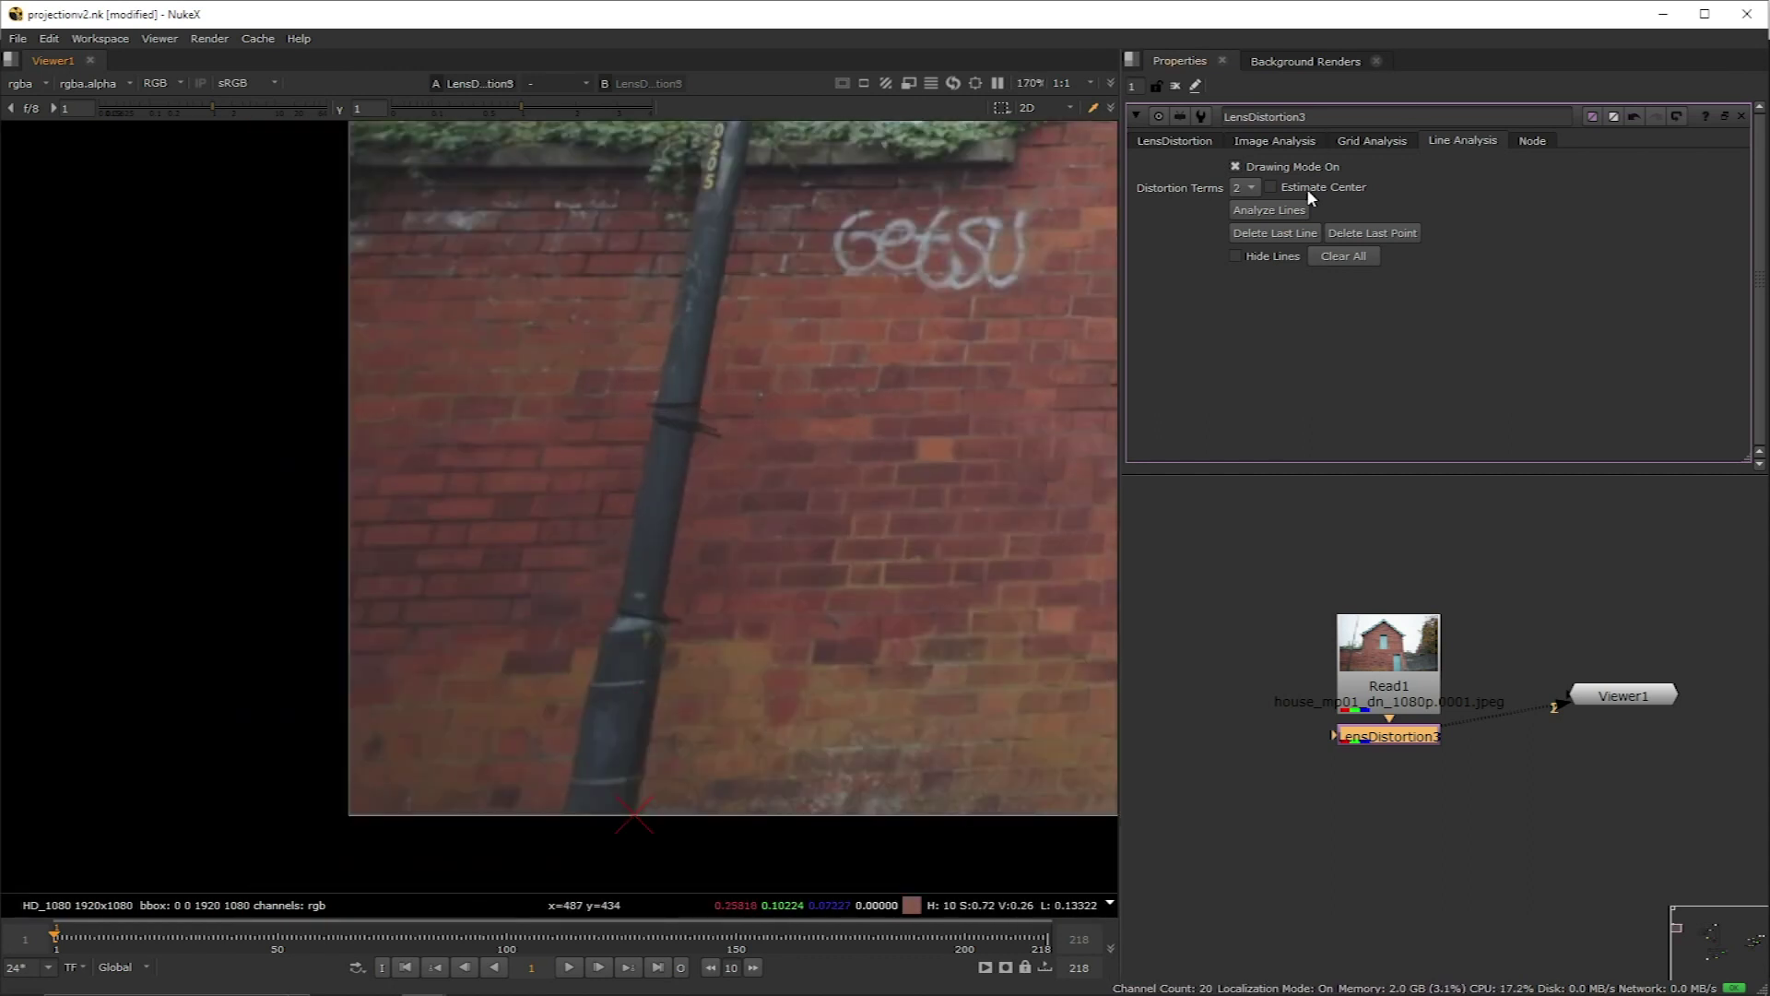
{"action": "scroll", "coordinate": [664, 624], "scroll_direction": "down", "scroll_amount": 2}
{"action": "left_click", "coordinate": [683, 466]}
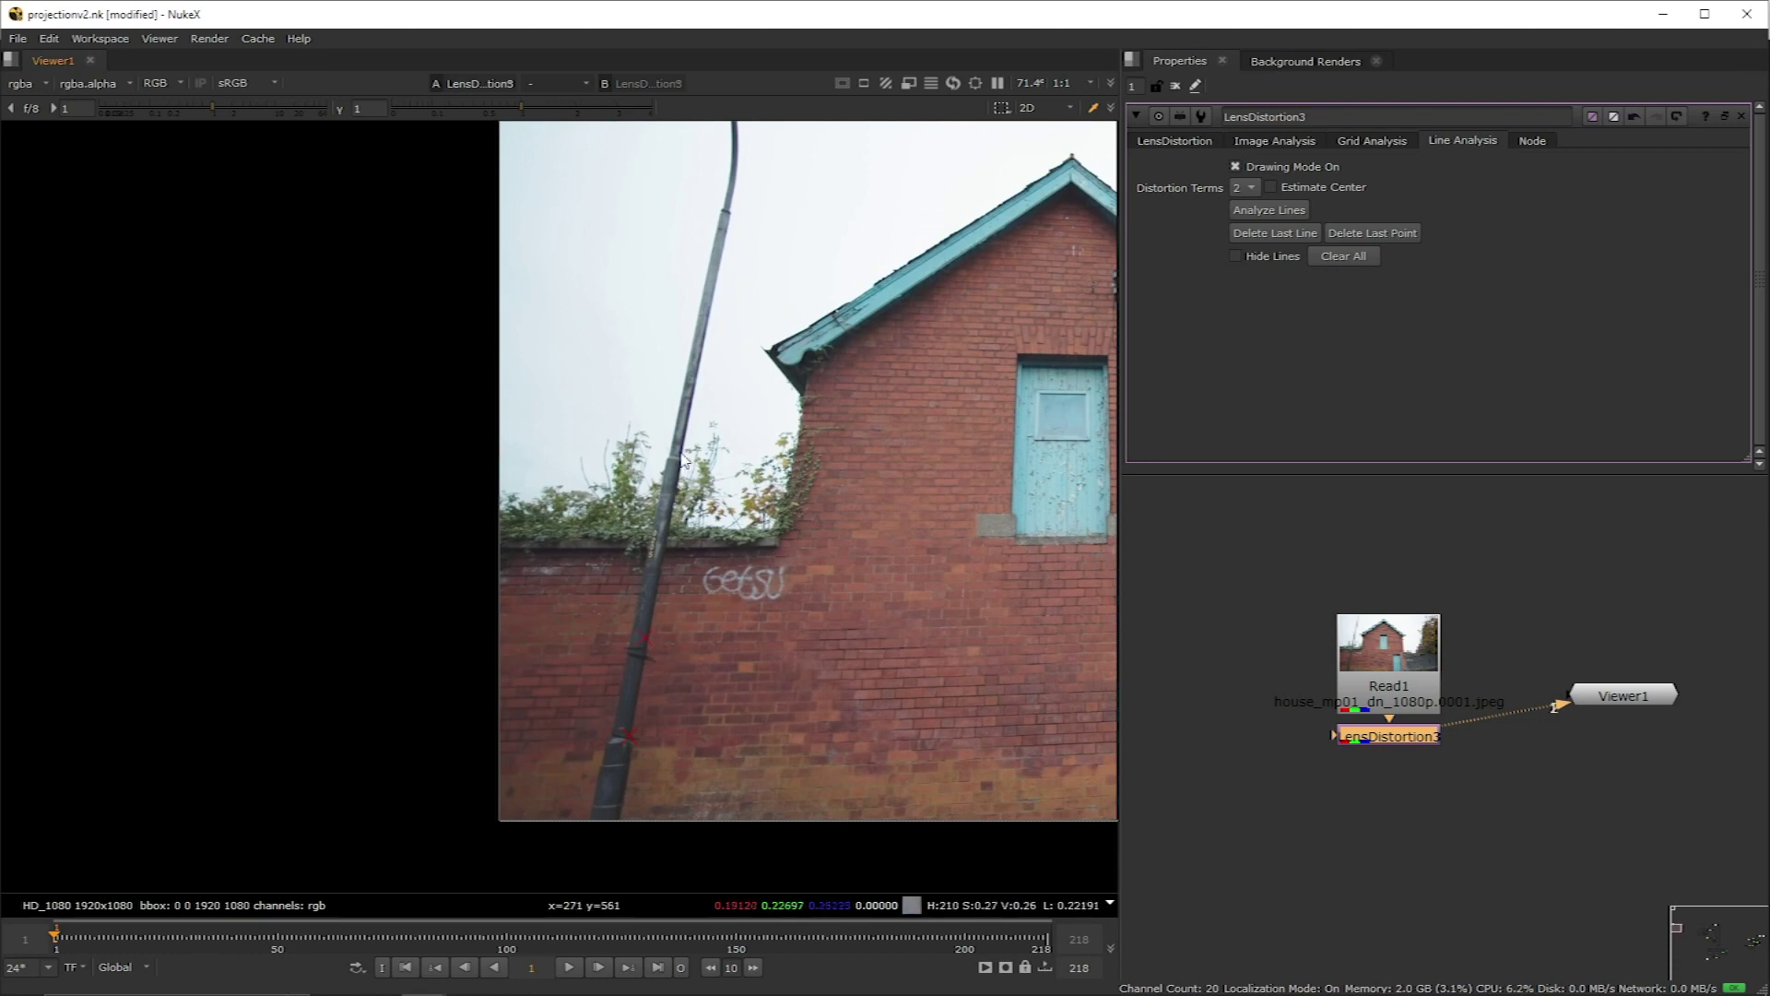
{"action": "scroll", "coordinate": [682, 465], "scroll_direction": "up", "scroll_amount": 3}
{"action": "scroll", "coordinate": [737, 268], "scroll_direction": "down", "scroll_amount": 3}
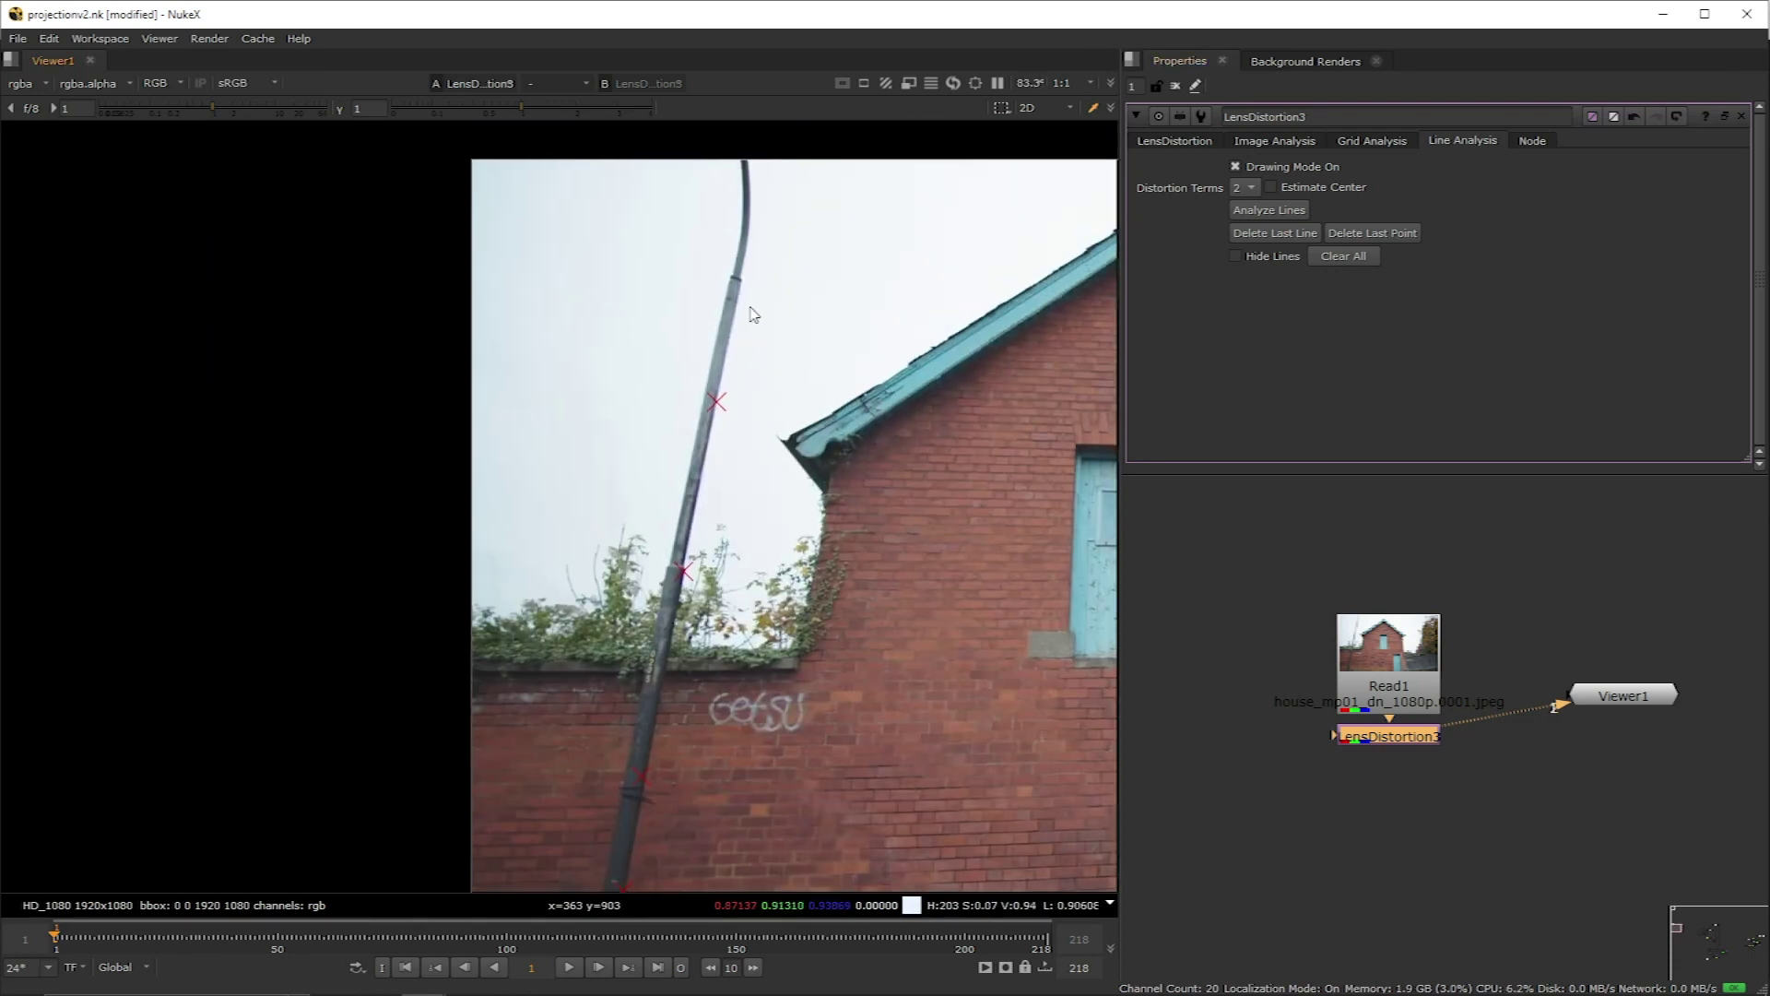
{"action": "scroll", "coordinate": [653, 610], "scroll_direction": "up", "scroll_amount": 2}
{"action": "left_click", "coordinate": [653, 610]}
Step: Trace an analysis line along the blue door's edge
{"action": "scroll", "coordinate": [514, 471], "scroll_direction": "up", "scroll_amount": 2}
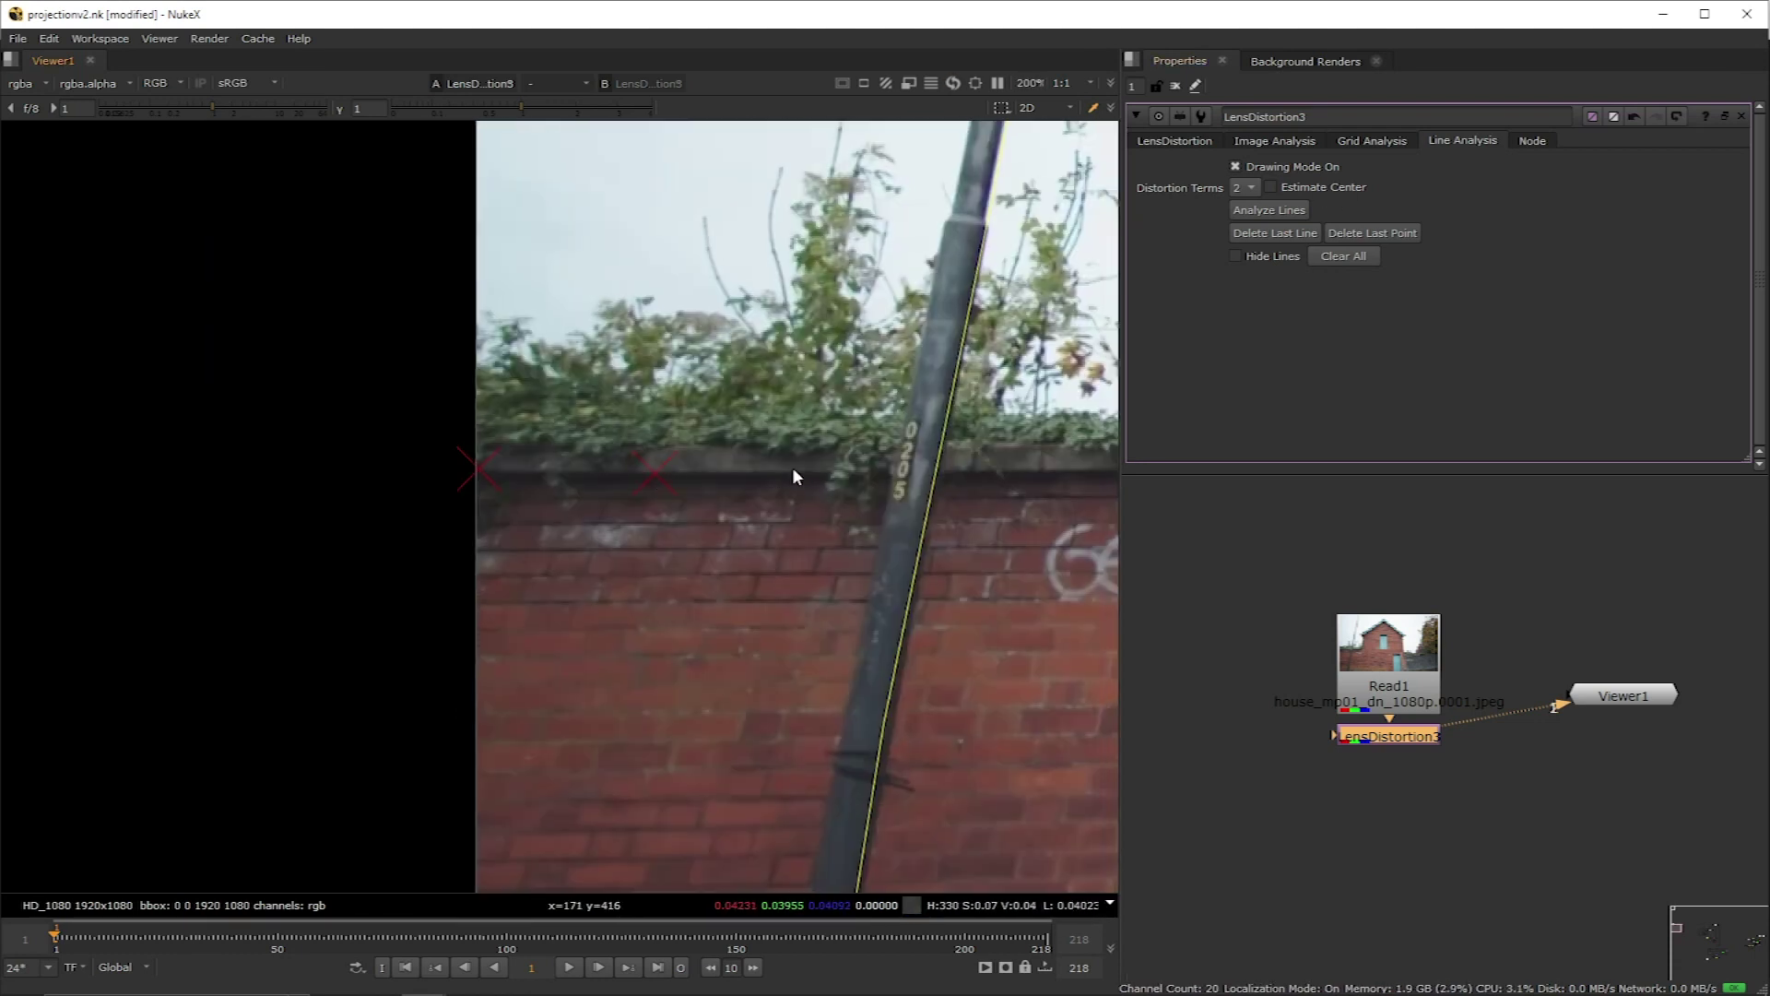
{"action": "middle_click_drag", "start_coordinate": [793, 467], "coordinate": [636, 550]}
{"action": "scroll", "coordinate": [839, 553], "scroll_direction": "down", "scroll_amount": 3}
{"action": "scroll", "coordinate": [955, 561], "scroll_direction": "up", "scroll_amount": 3}
{"action": "middle_click_drag", "start_coordinate": [957, 561], "coordinate": [861, 621]}
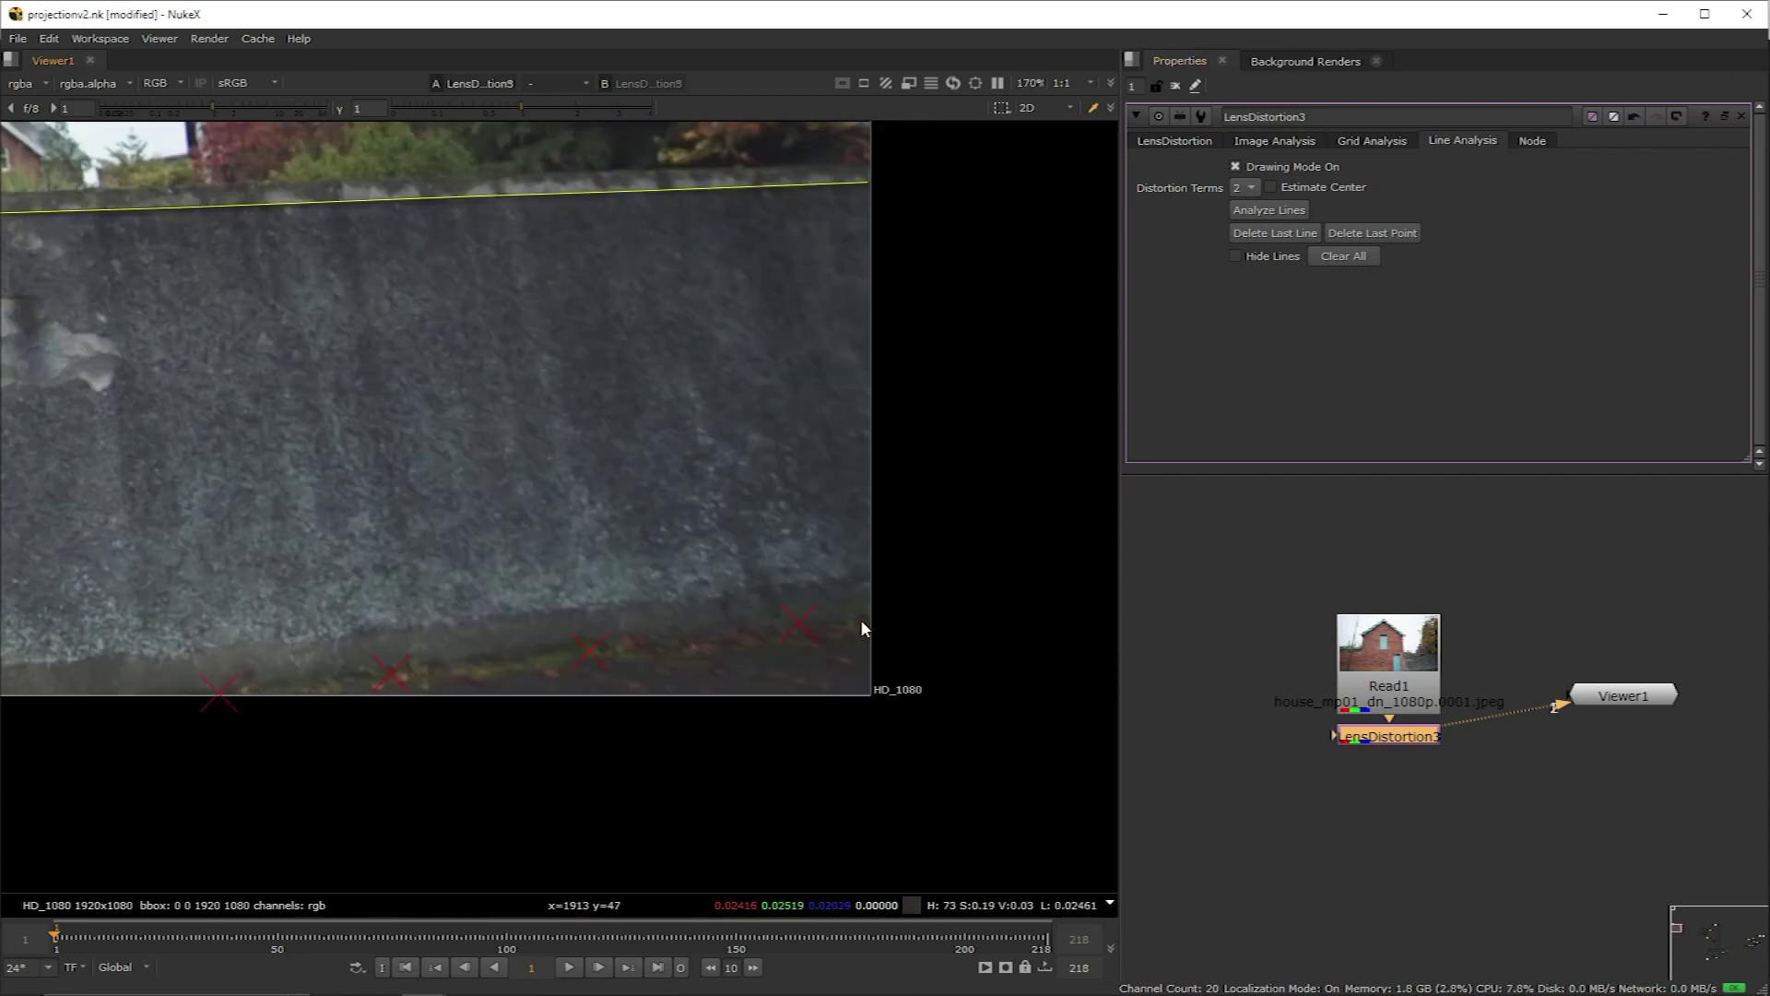
{"action": "scroll", "coordinate": [862, 621], "scroll_direction": "down", "scroll_amount": 2}
{"action": "scroll", "coordinate": [633, 513], "scroll_direction": "up", "scroll_amount": 2}
{"action": "left_click", "coordinate": [631, 222]}
{"action": "scroll", "coordinate": [771, 506], "scroll_direction": "down", "scroll_amount": 4}
Step: Analyze the drawn lines and connect Read1 to the viewer, with overlays hidden
{"action": "middle_click_drag", "start_coordinate": [771, 506], "coordinate": [707, 528]}
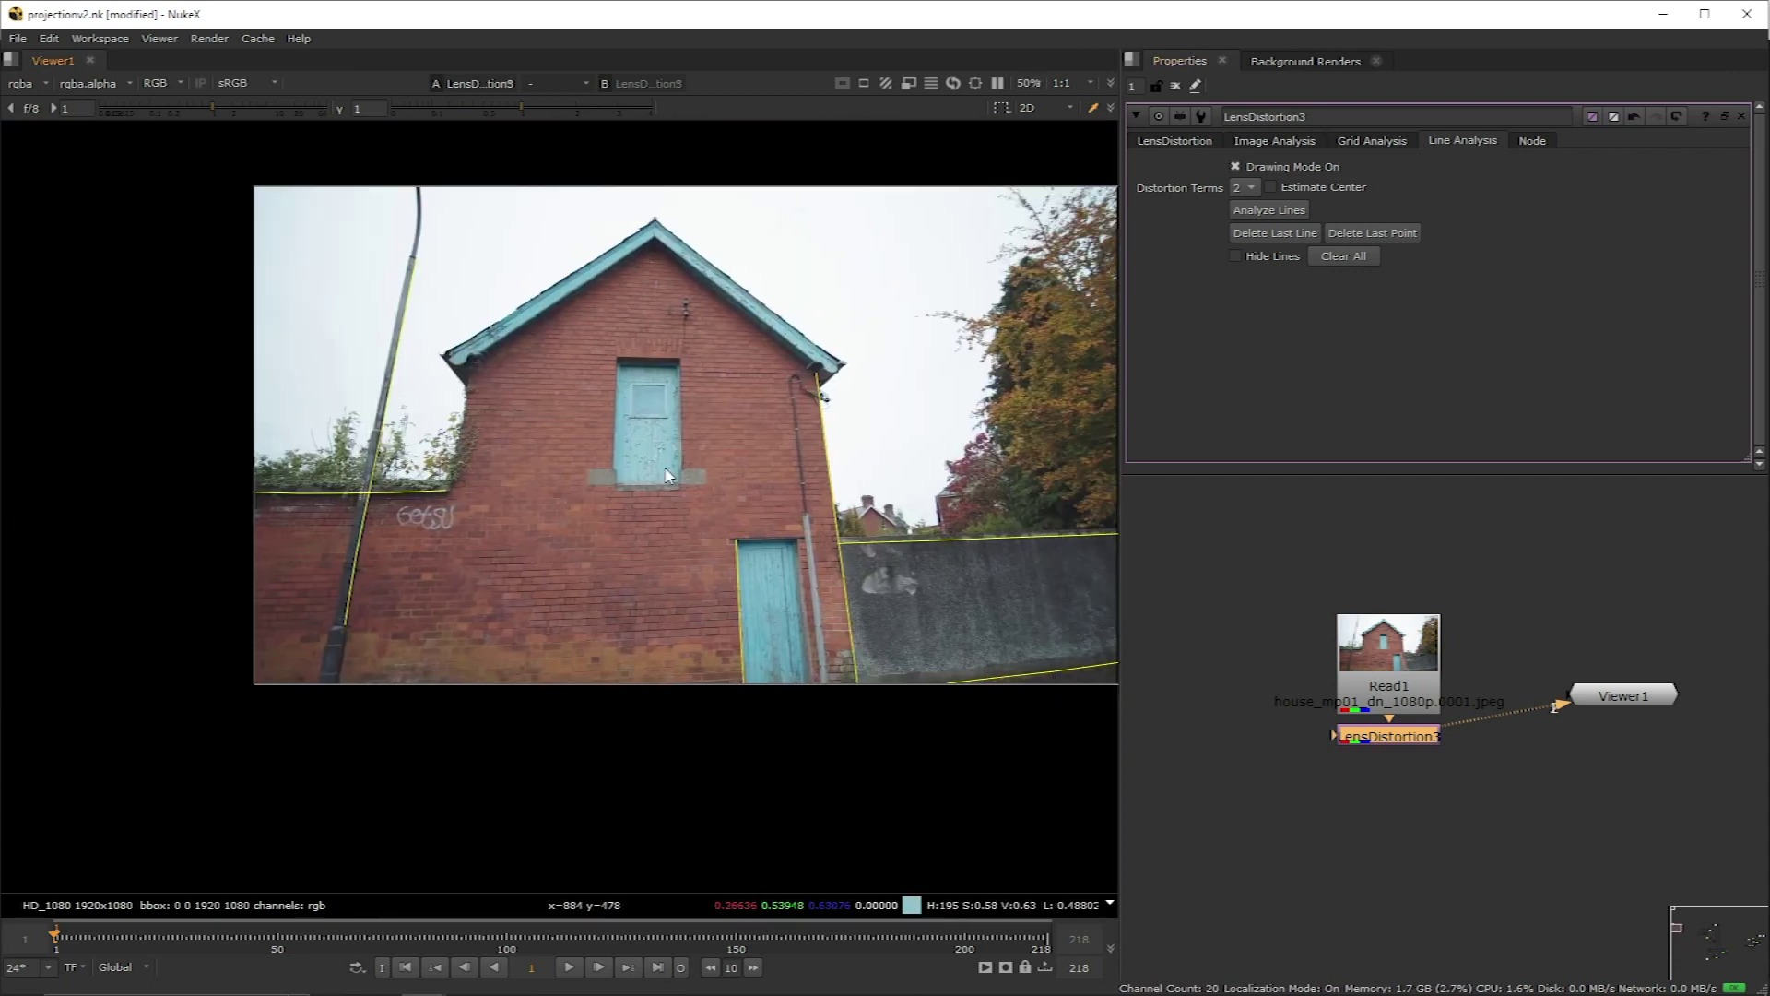
{"action": "left_click", "coordinate": [1282, 210]}
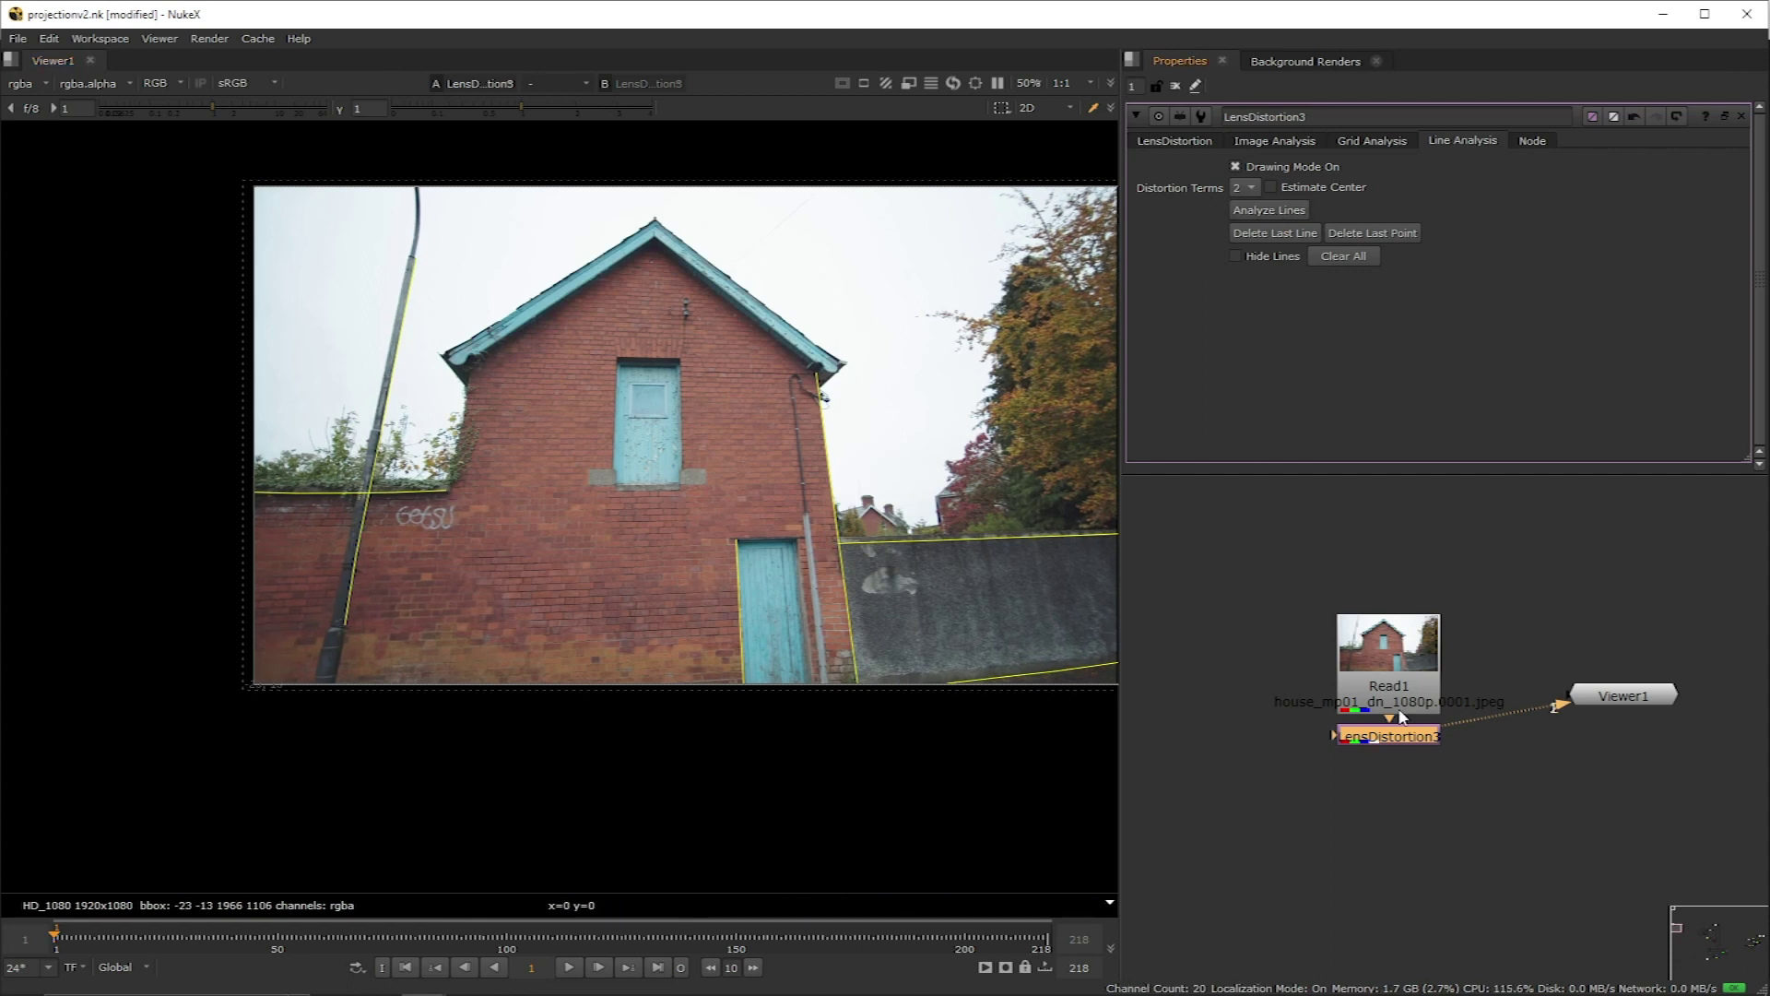
{"action": "left_click_drag", "start_coordinate": [1401, 717], "coordinate": [1567, 688]}
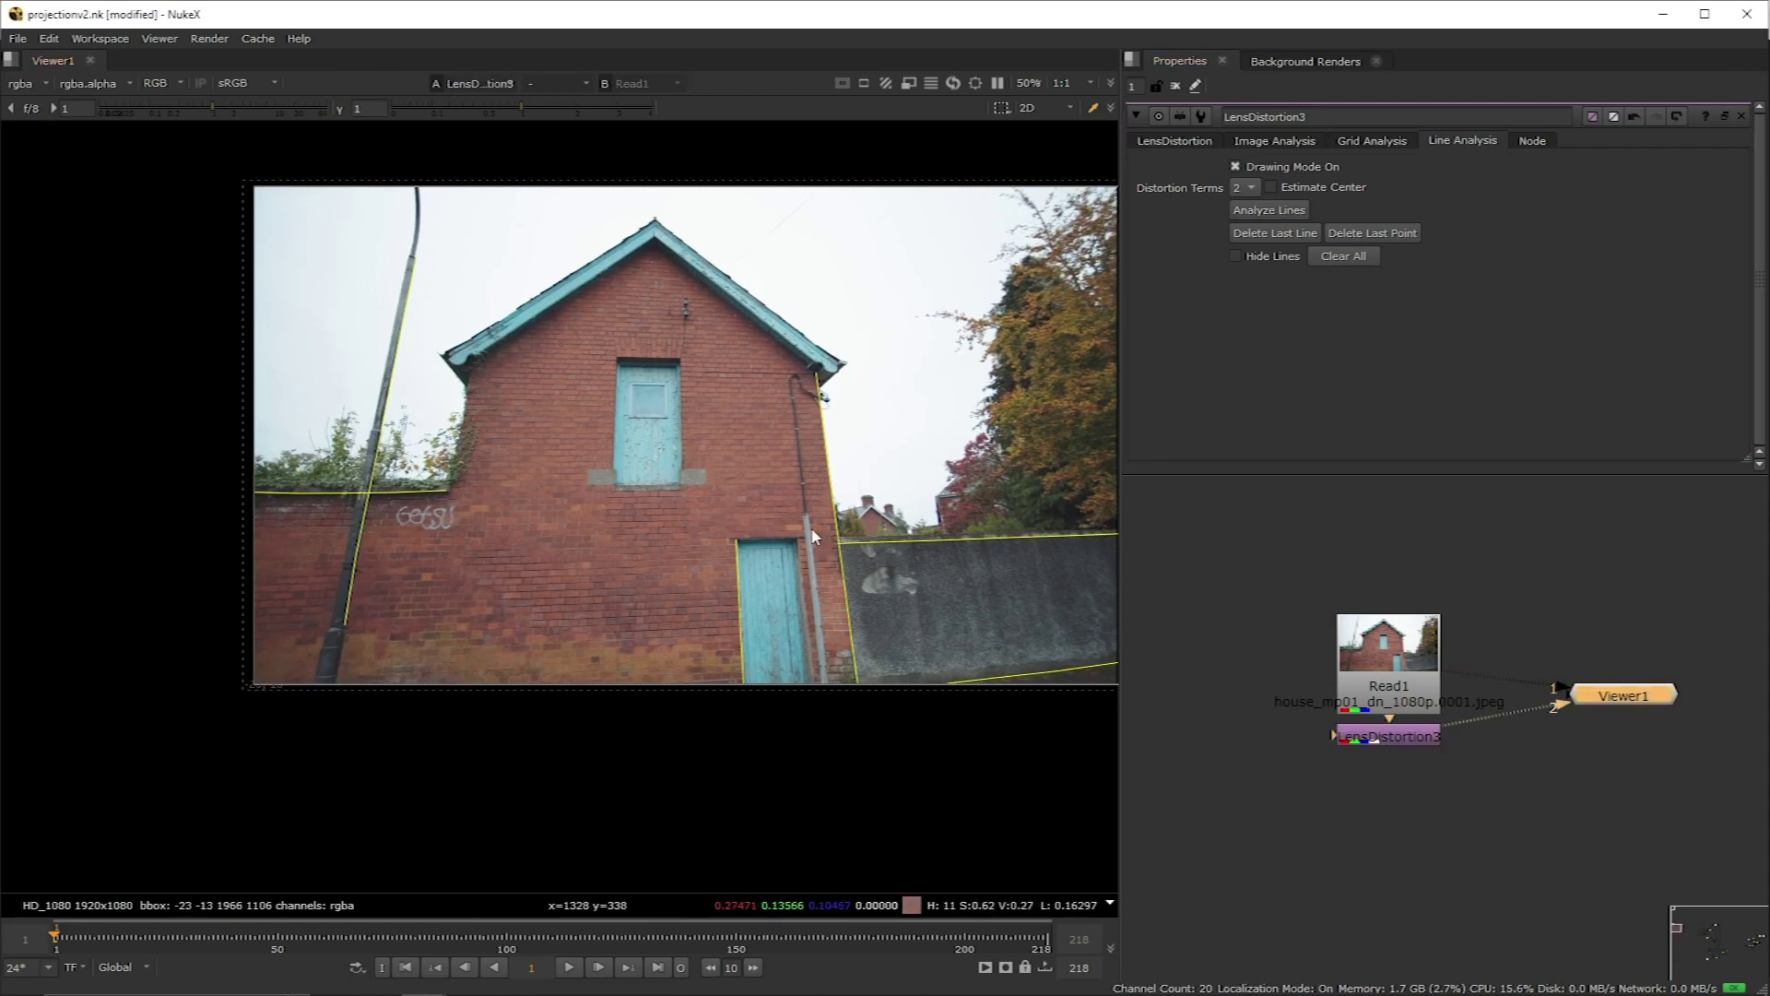
{"action": "key", "text": "f"}
{"action": "key", "text": "o"}
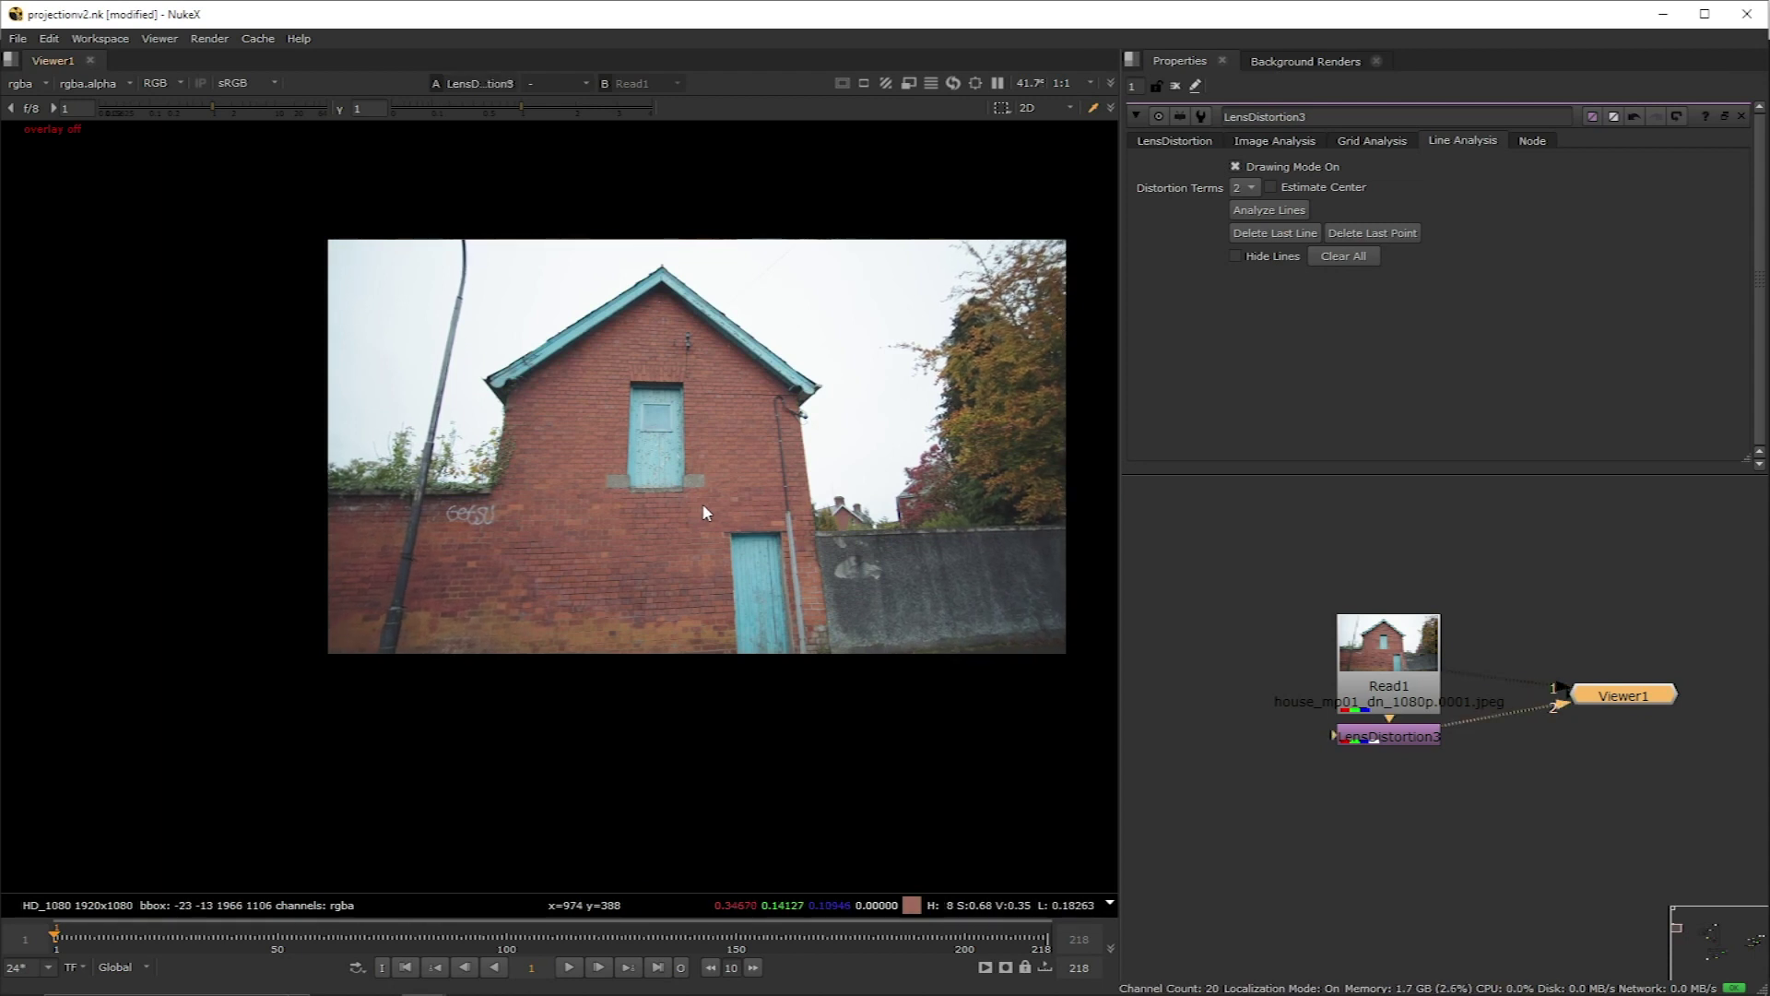
Step: Toggle between original Read1 and the undistorted result to compare
{"action": "key", "text": "1"}
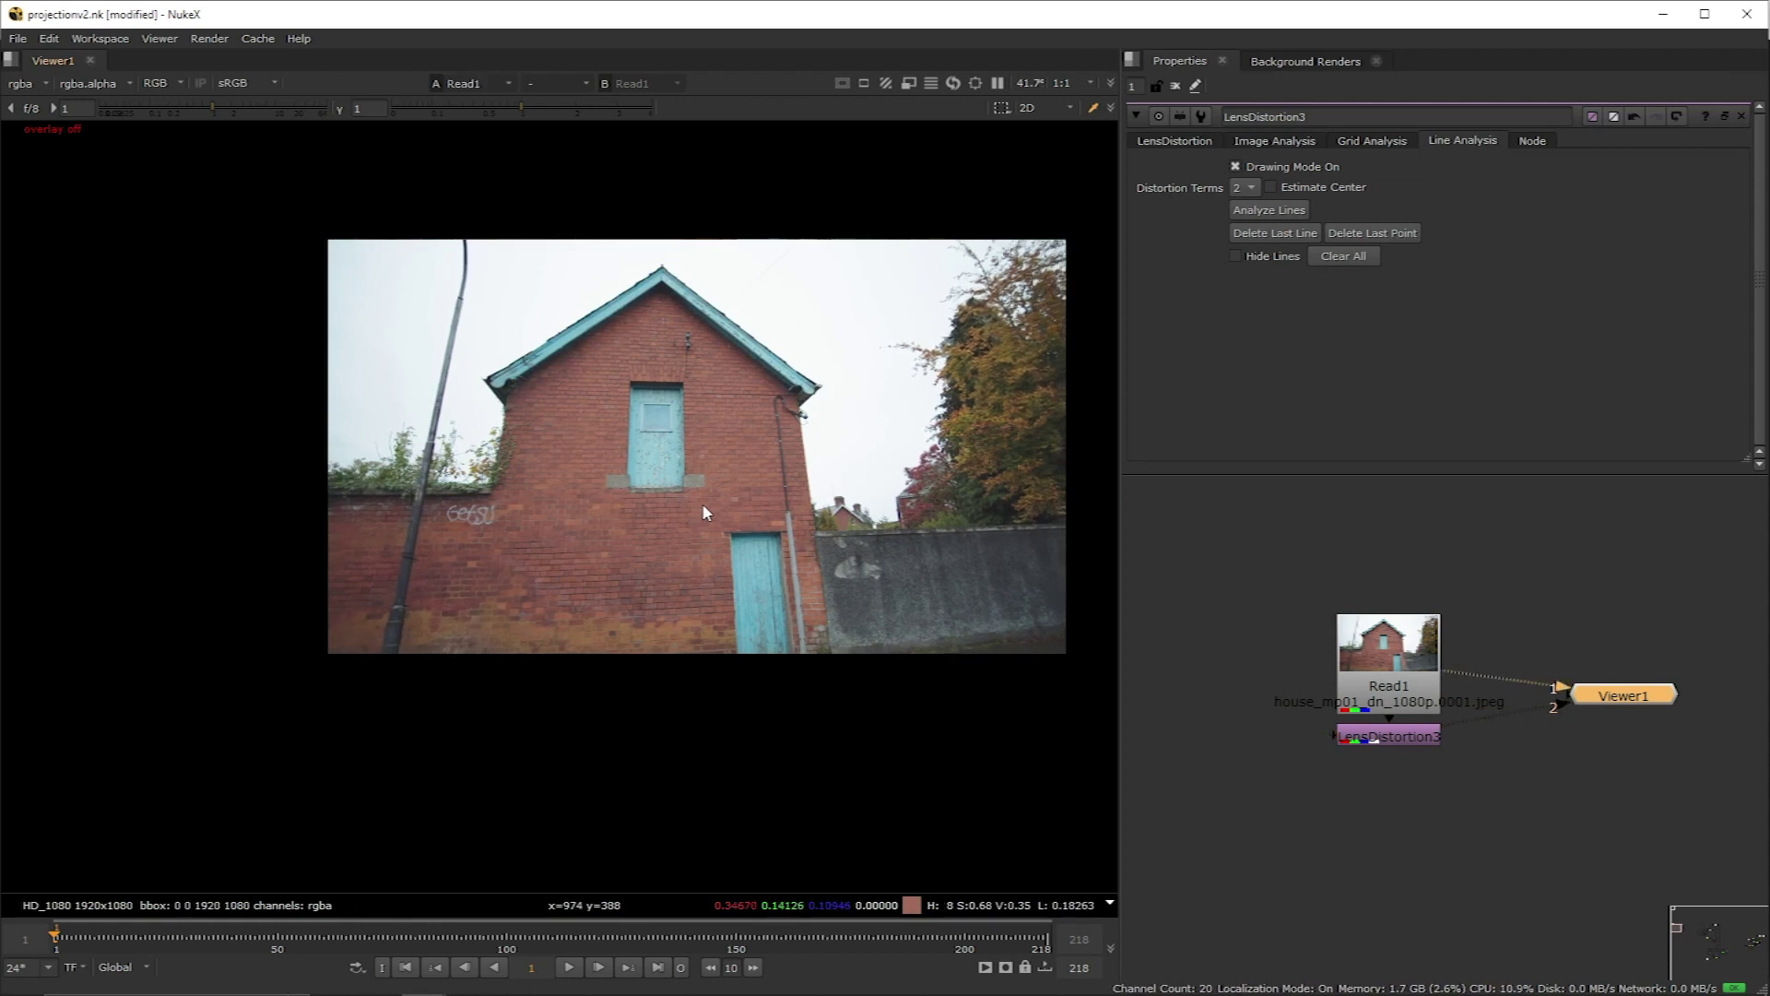
{"action": "key", "text": "2"}
{"action": "key", "text": "1"}
{"action": "key", "text": "2"}
{"action": "key", "text": "1"}
{"action": "key", "text": "2"}
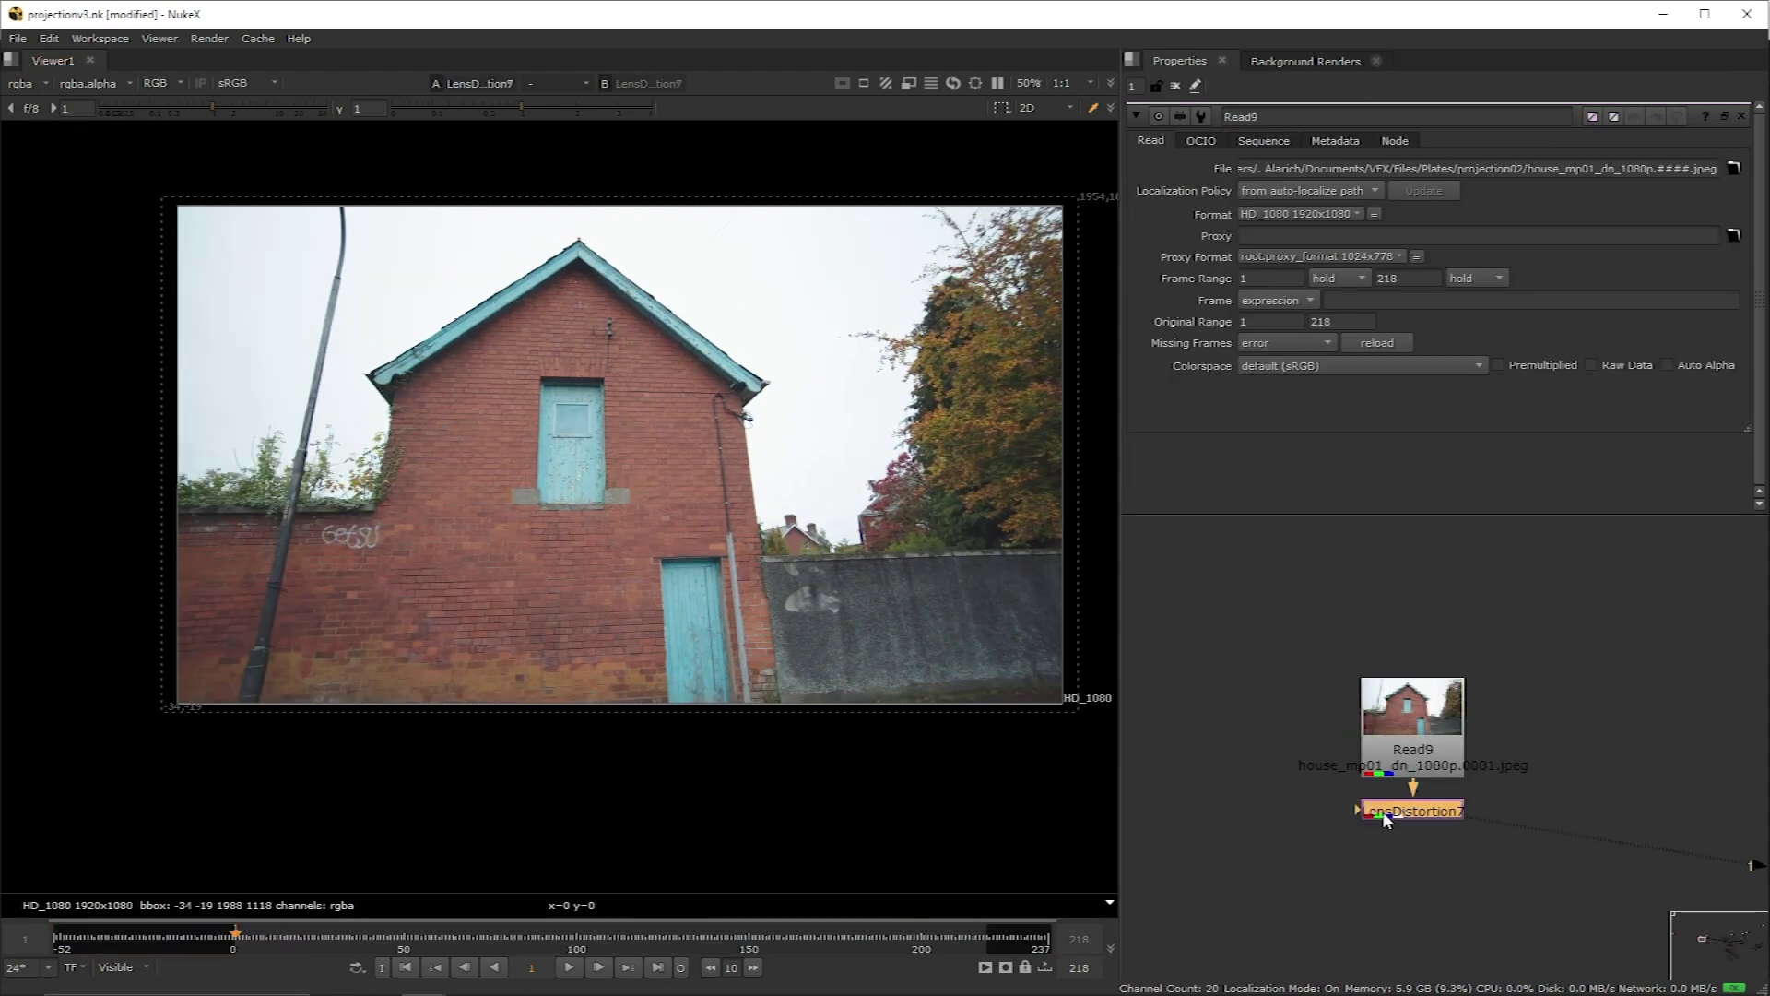
Step: Add a CameraTracker node to the Read9 branch using the 'cam' node search
{"action": "middle_click_drag", "start_coordinate": [1386, 819], "coordinate": [1363, 743]}
{"action": "key", "text": "Tab"}
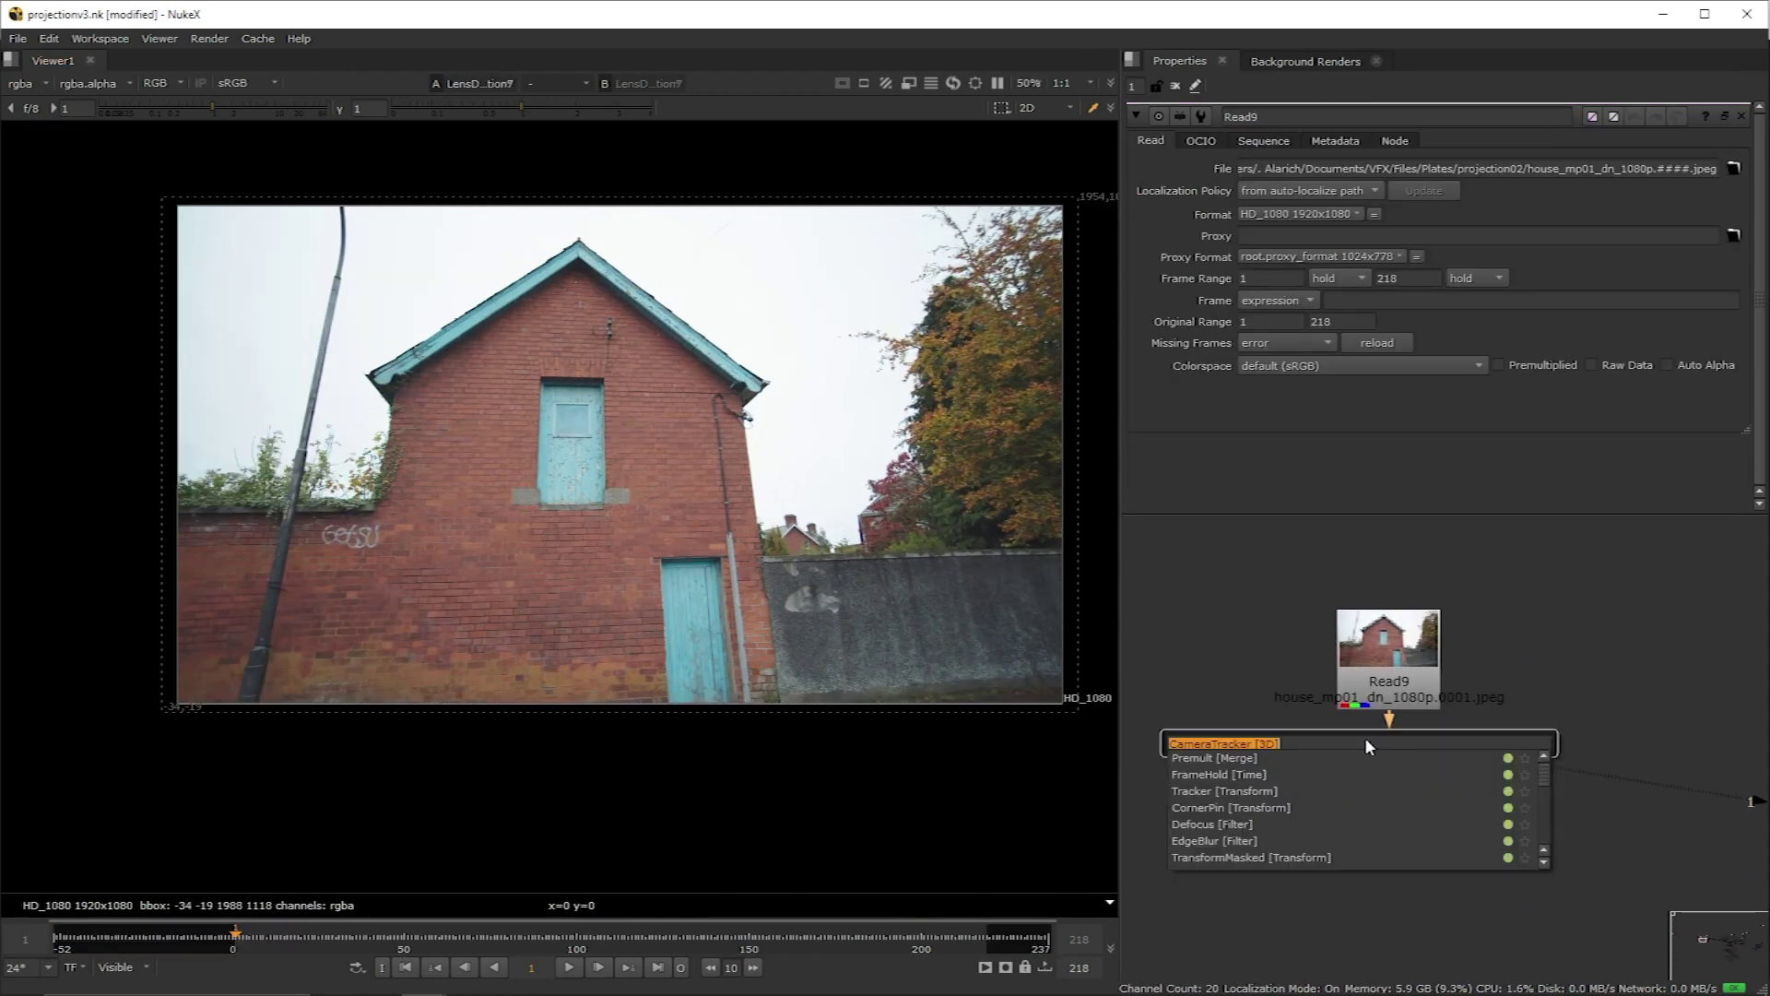
{"action": "type", "text": "cam"}
{"action": "key", "text": "Escape"}
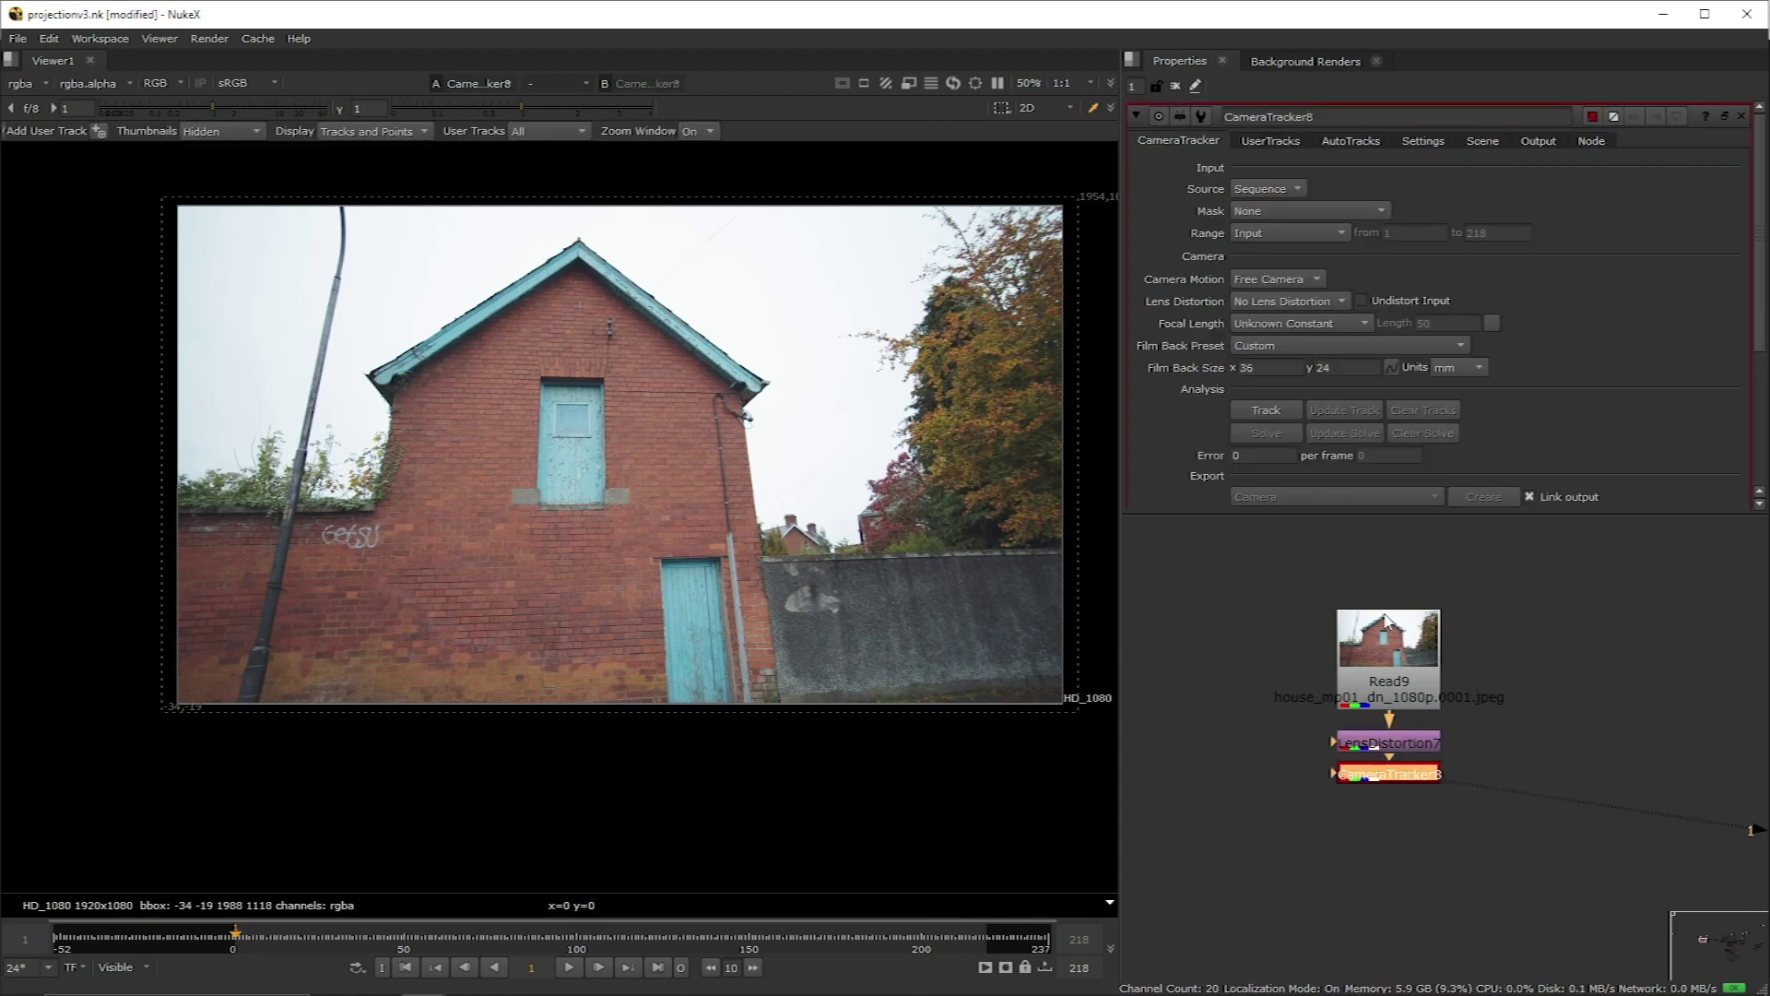
Step: Review the AutoTracks, Settings, Scene, Output and Node tabs, ending on CameraTracker
{"action": "left_click", "coordinate": [1280, 141]}
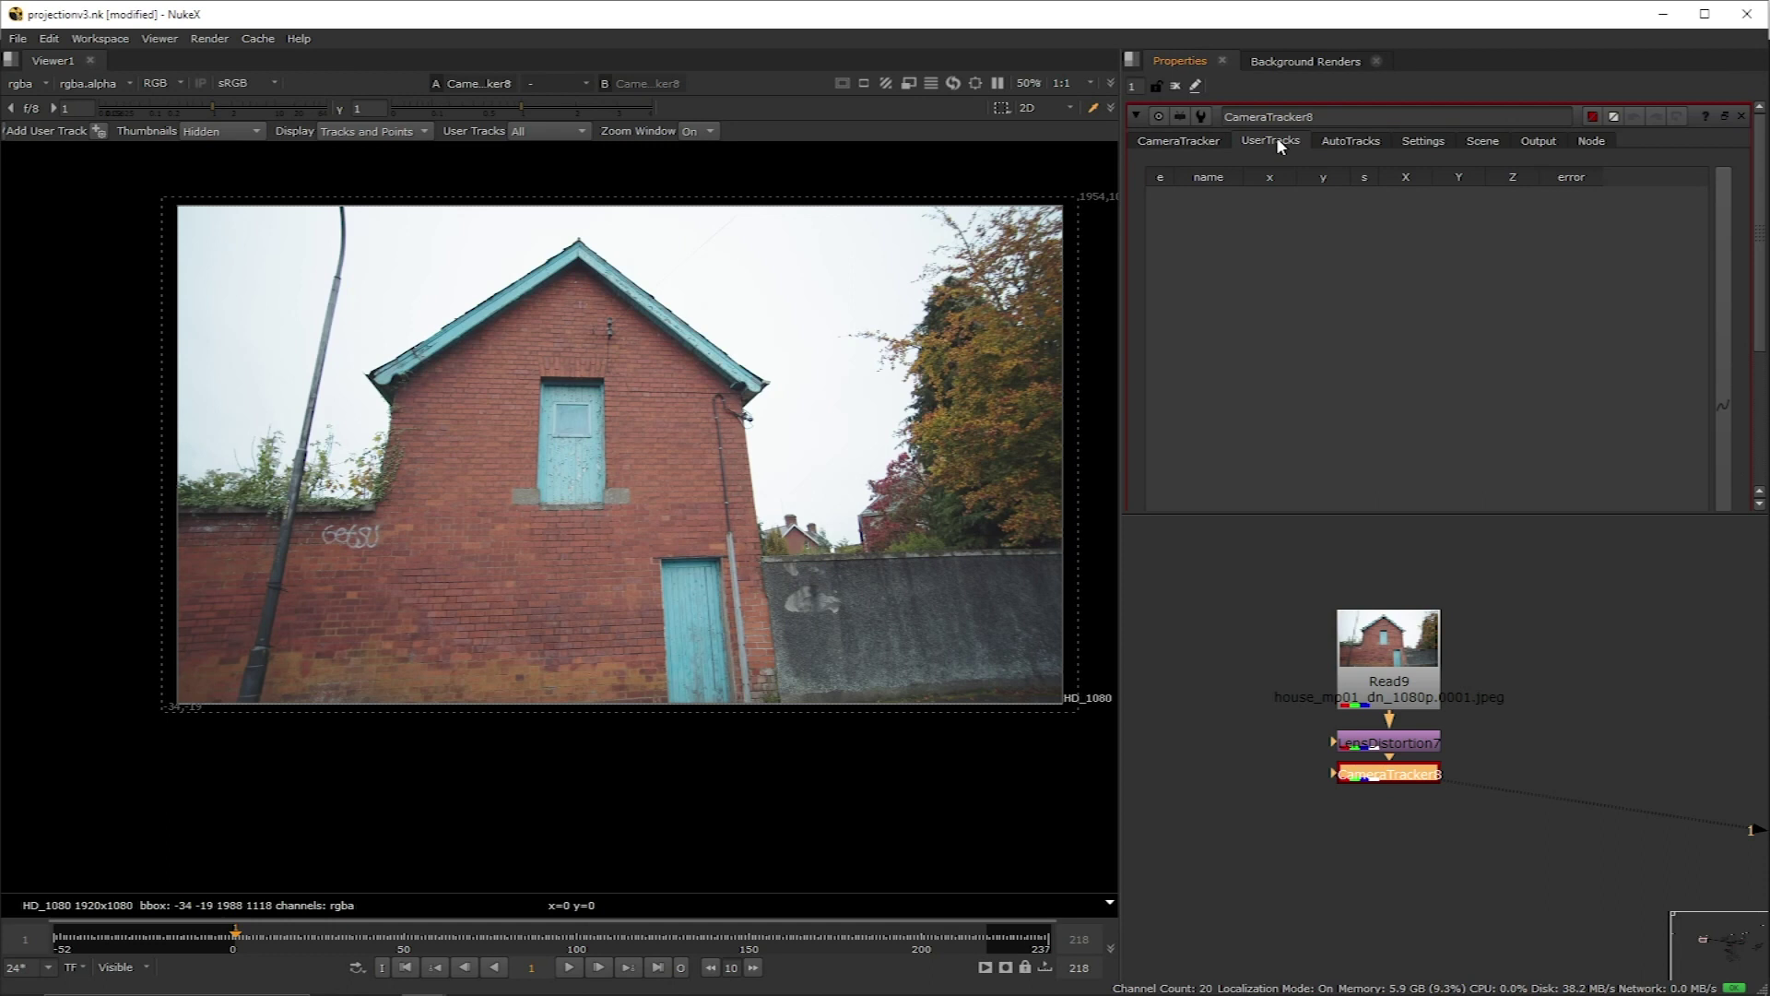
{"action": "left_click", "coordinate": [1370, 145]}
{"action": "left_click", "coordinate": [1434, 141]}
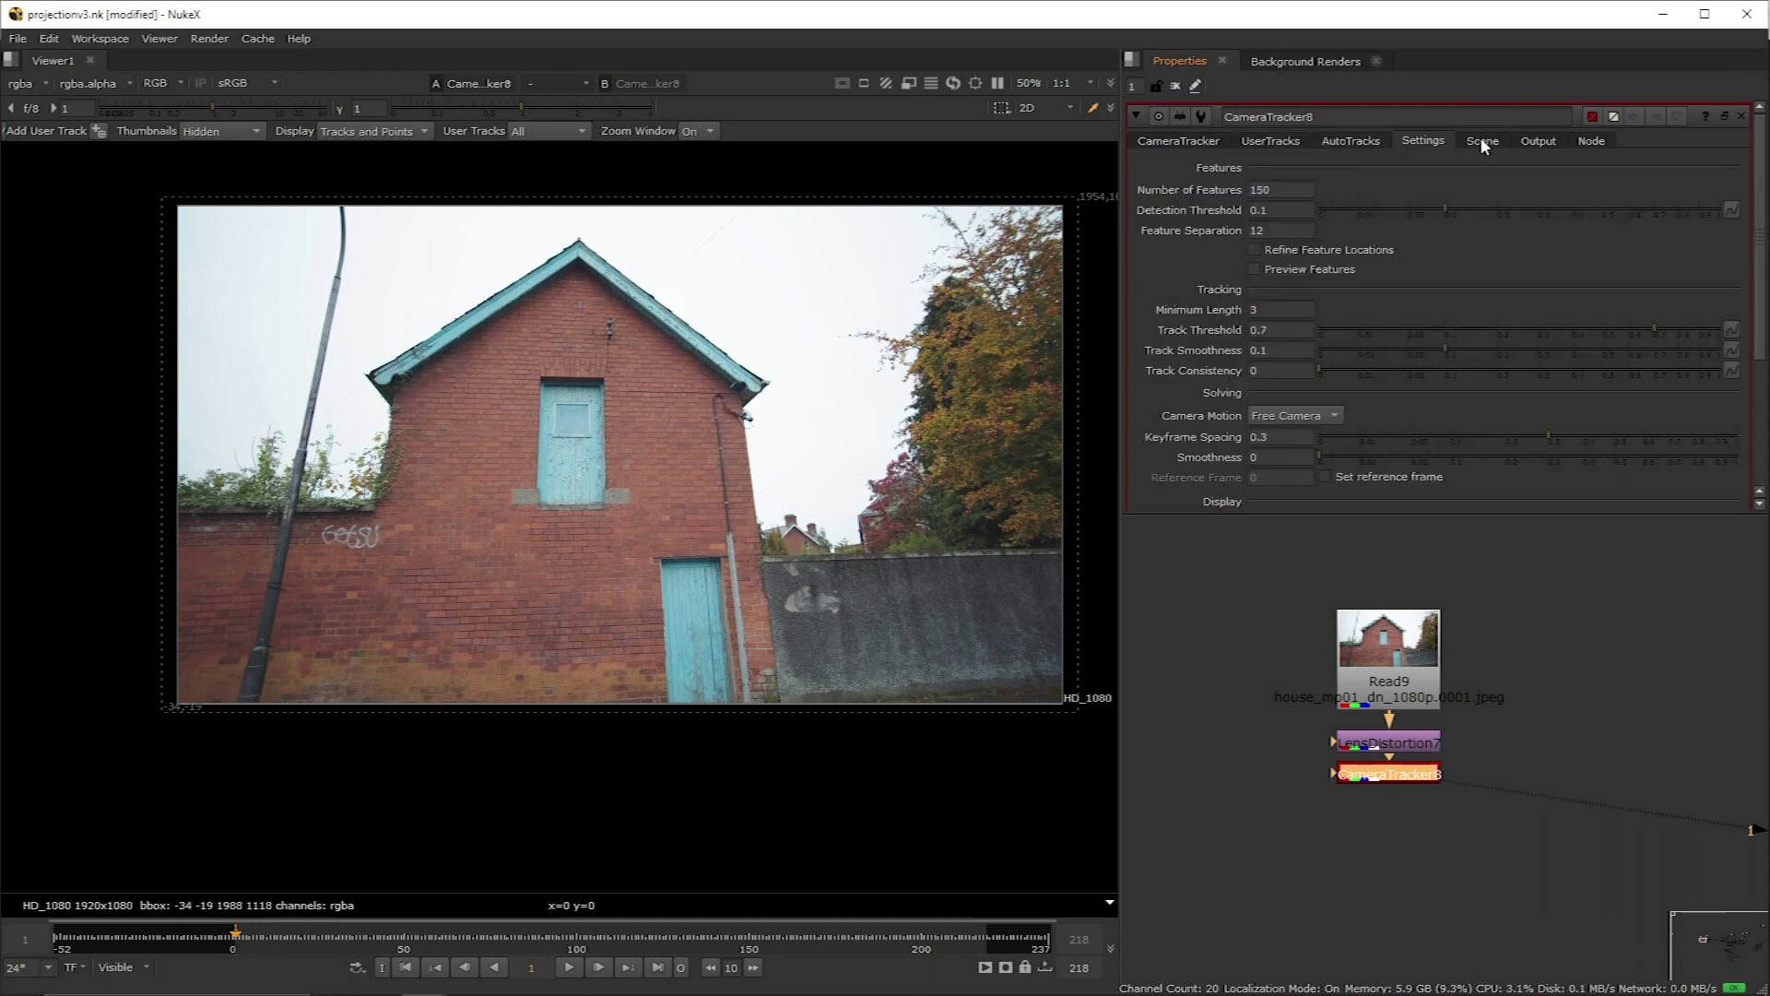
{"action": "left_click", "coordinate": [1480, 139]}
{"action": "left_click", "coordinate": [1534, 142]}
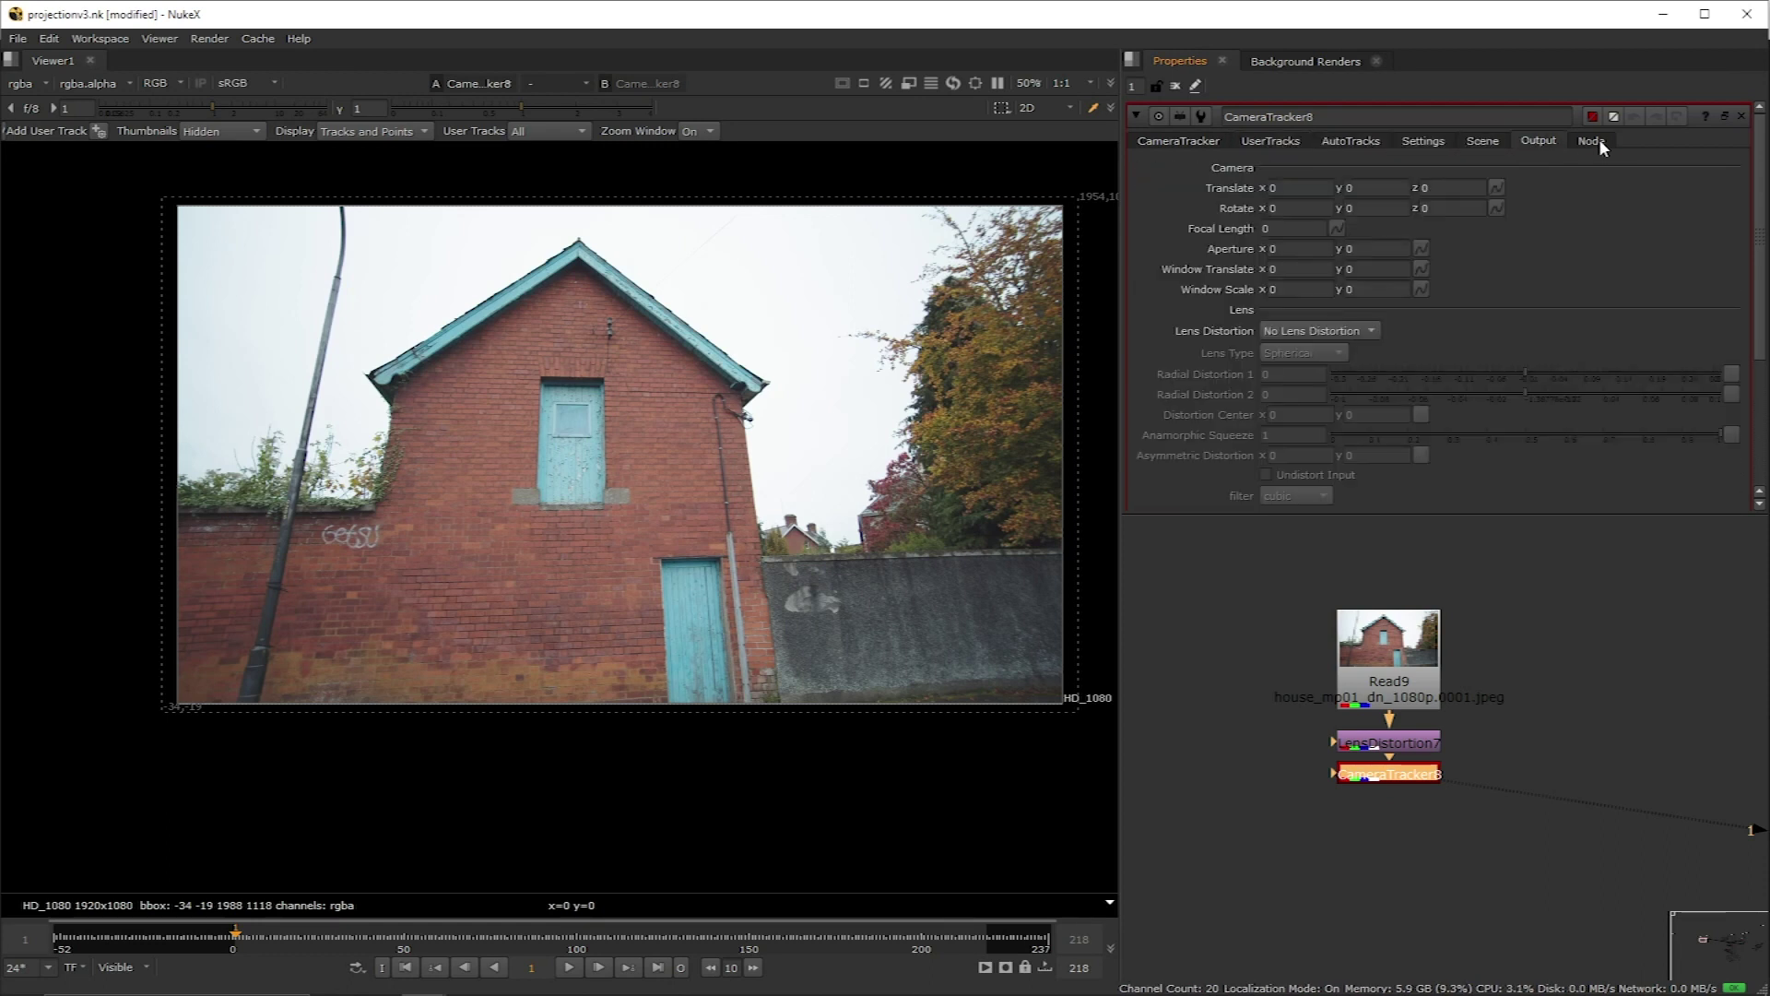
{"action": "left_click", "coordinate": [1597, 140]}
{"action": "left_click", "coordinate": [1177, 144]}
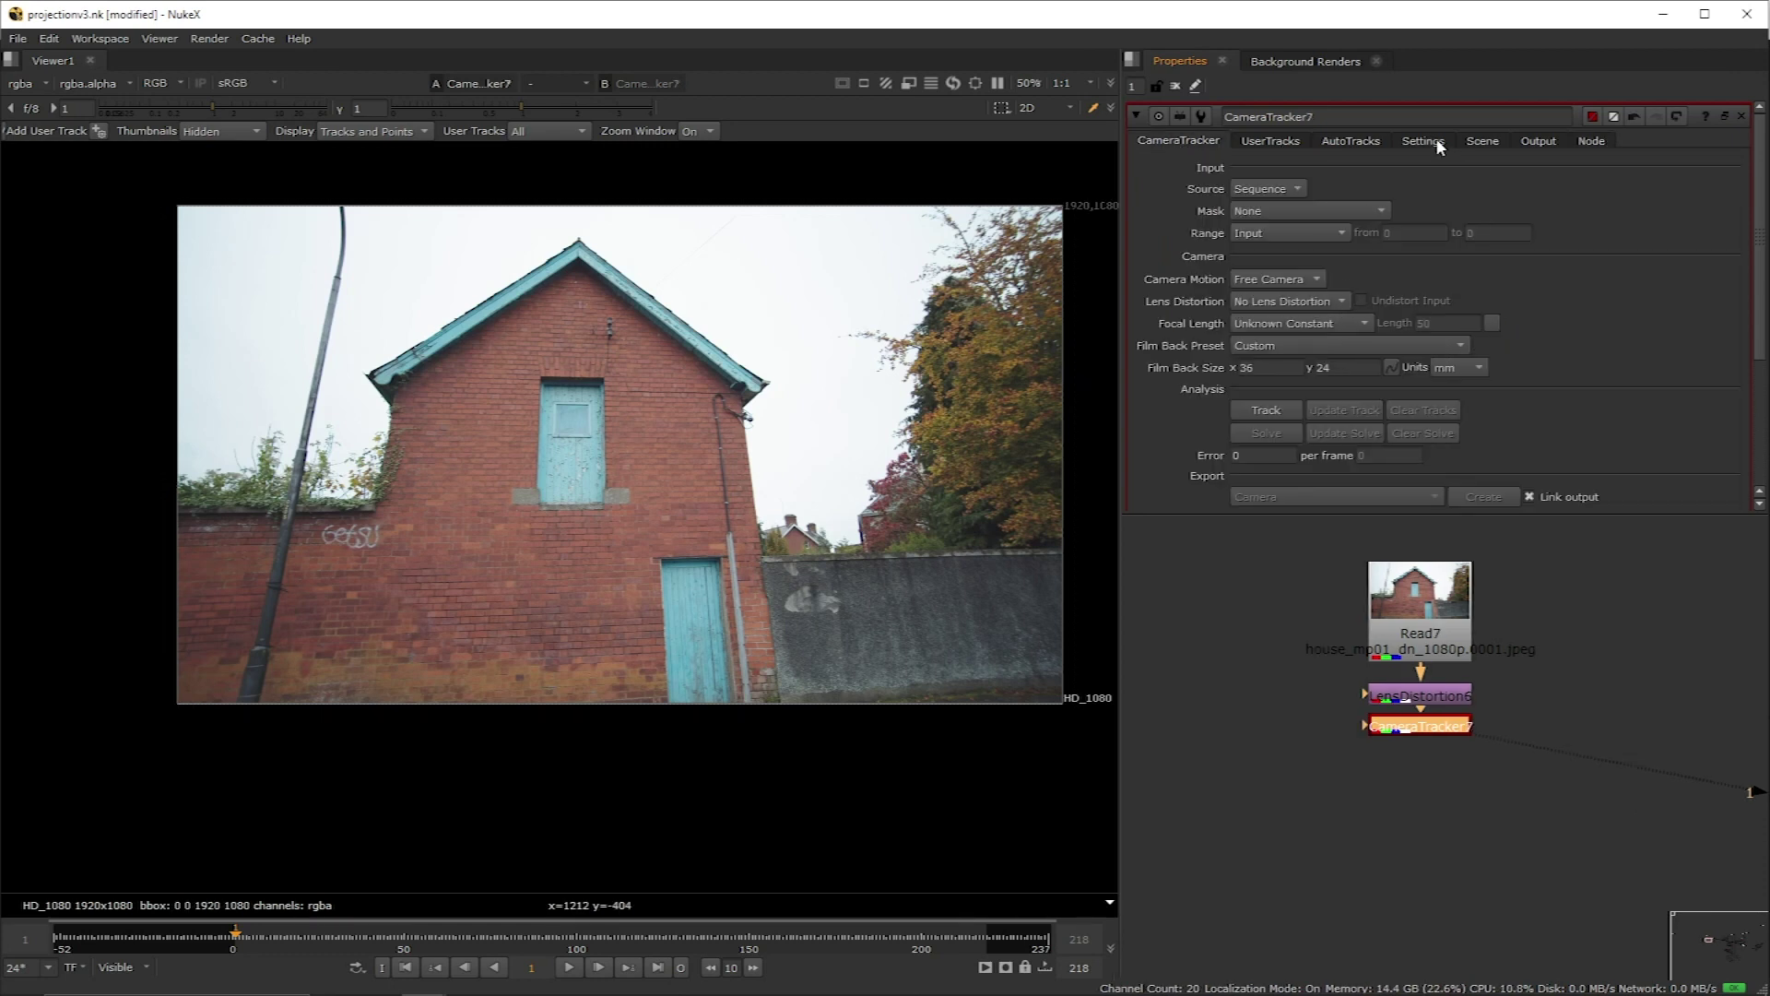
Step: Preview features, set Number of Features to 1000, and enable Refine Feature Locations
{"action": "left_click", "coordinate": [1437, 143]}
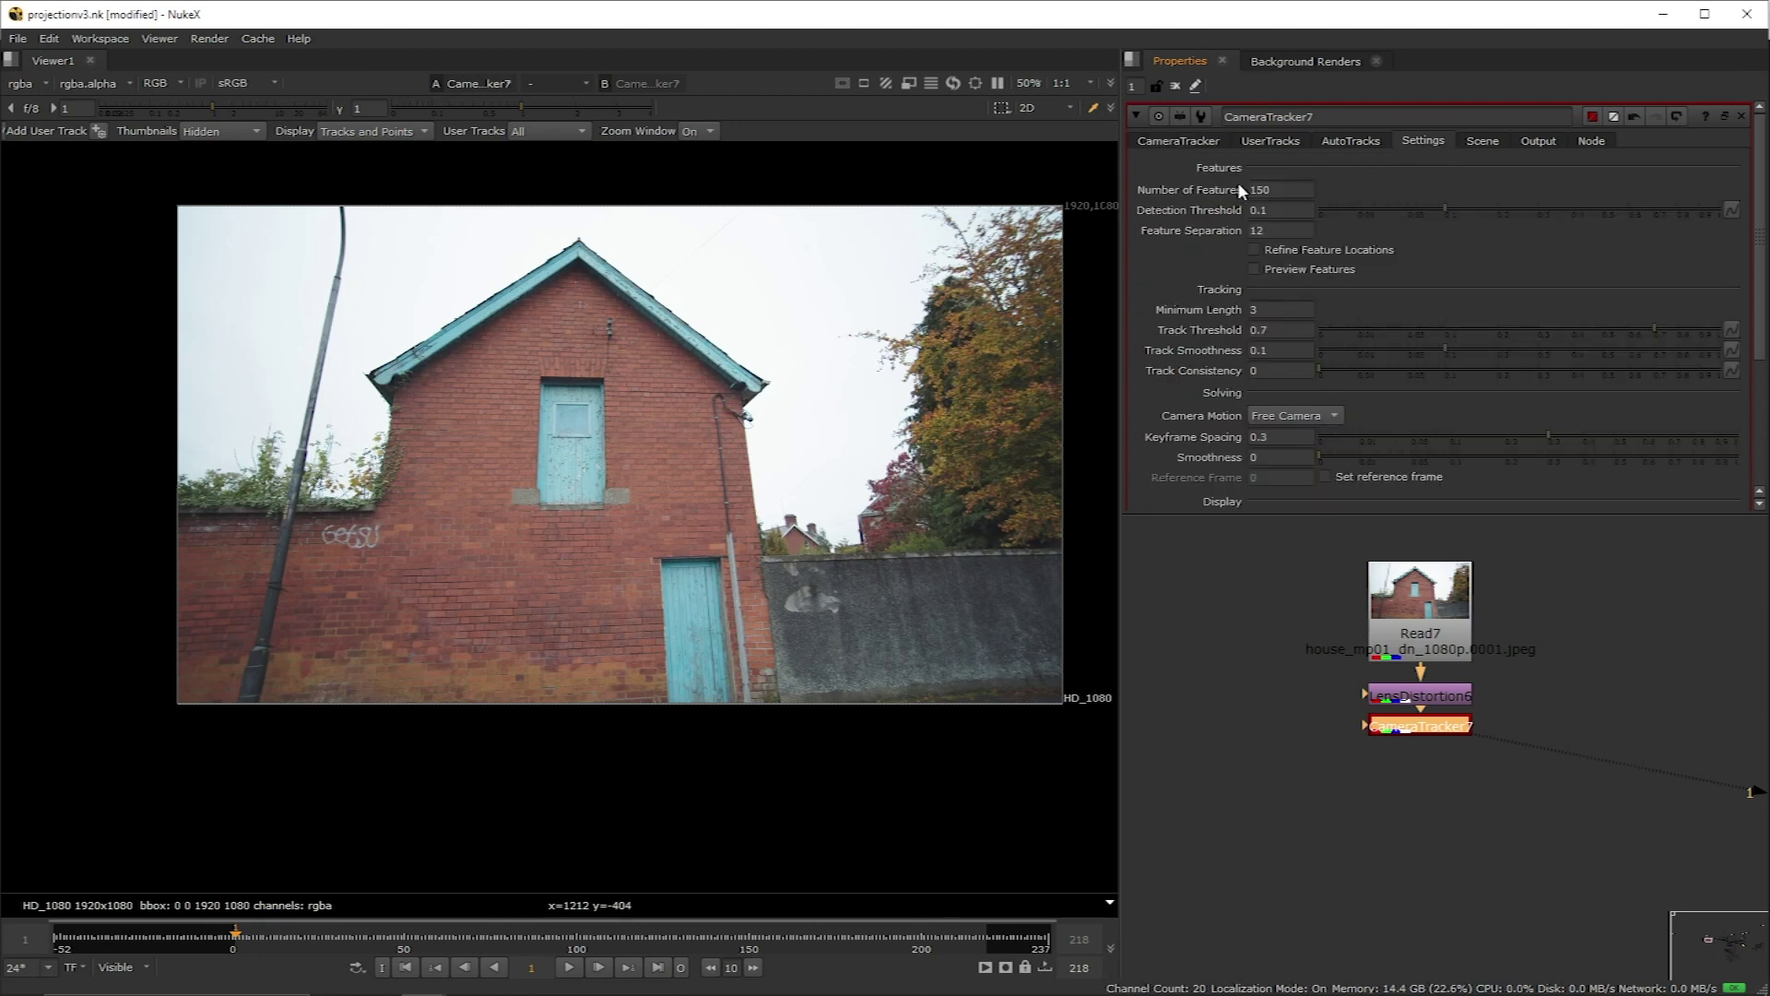
{"action": "left_click", "coordinate": [1257, 268]}
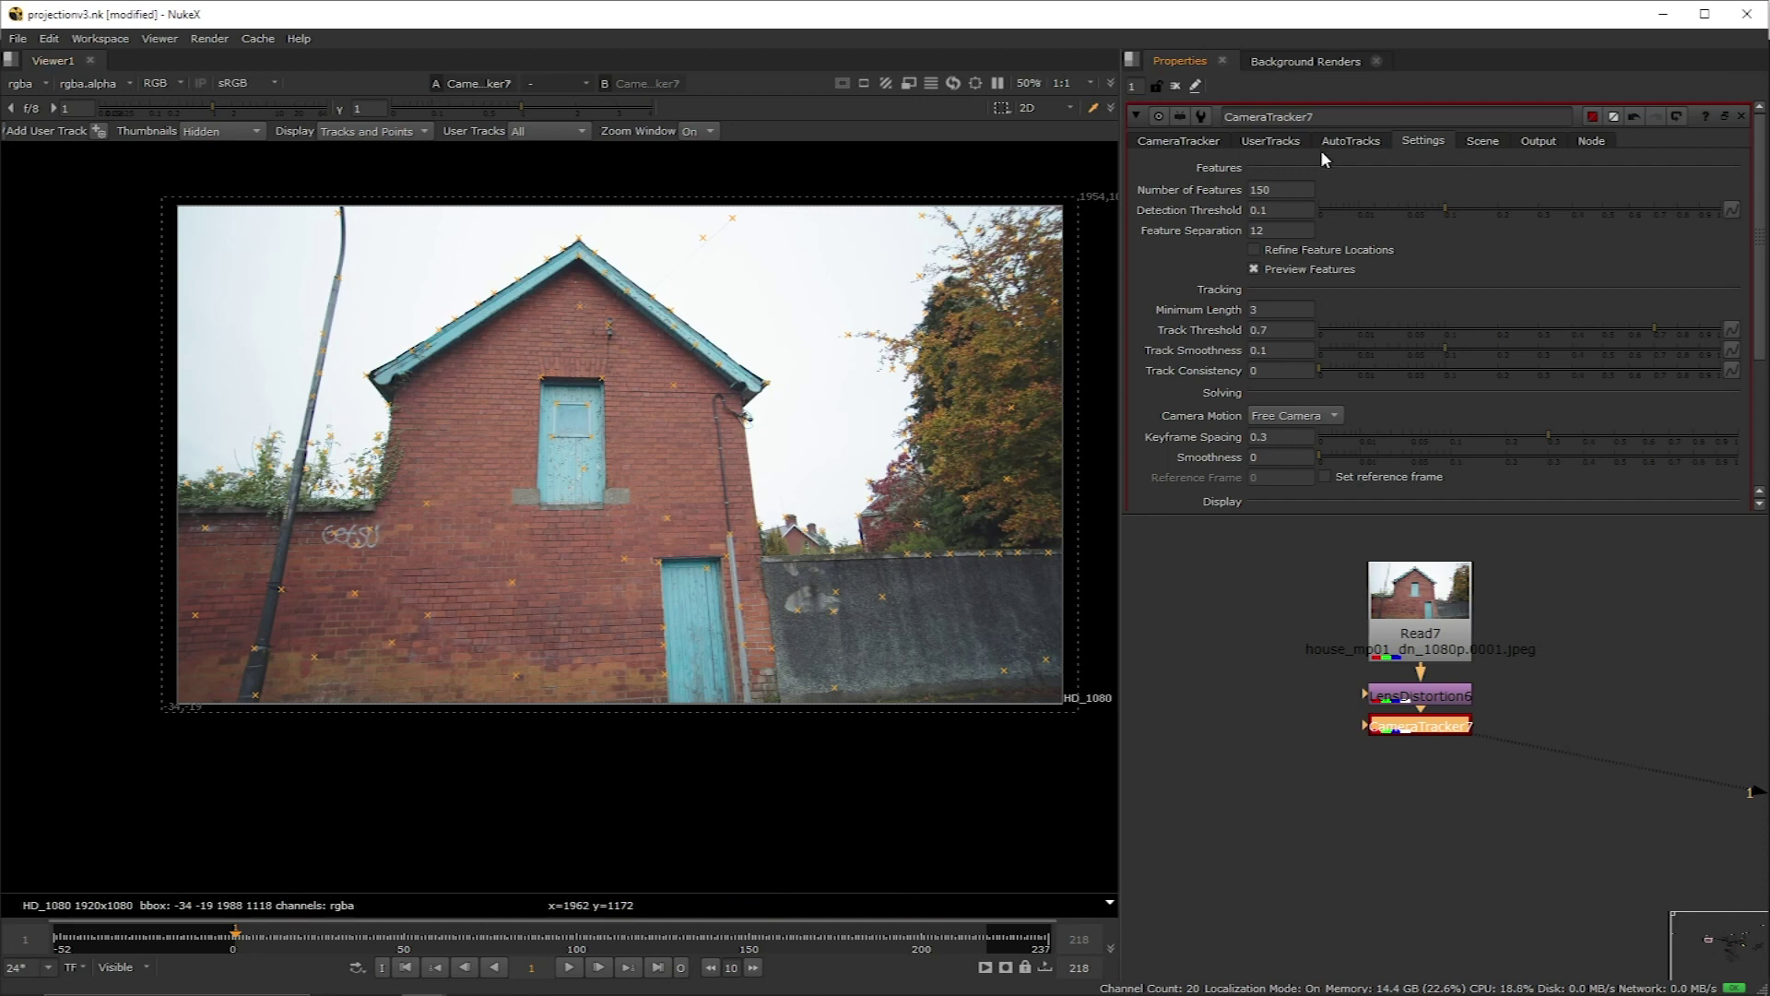
{"action": "double_click", "coordinate": [1286, 188]}
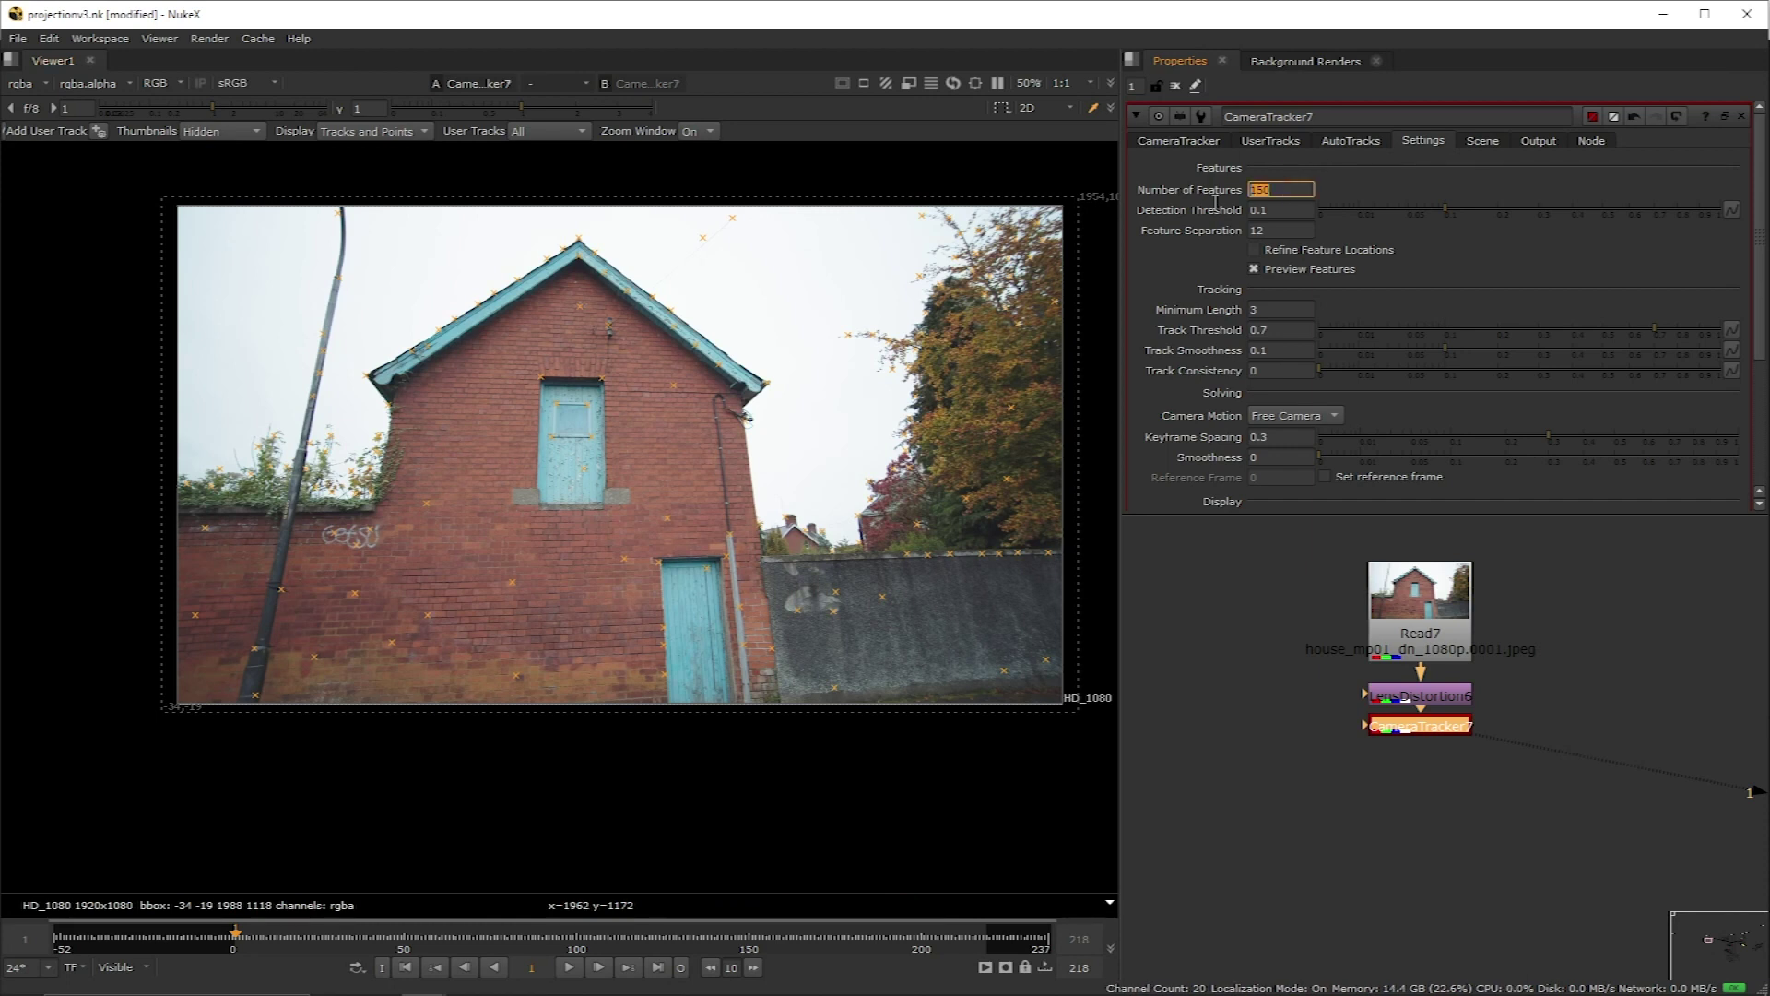
{"action": "type", "text": "1000"}
{"action": "key", "text": "Return"}
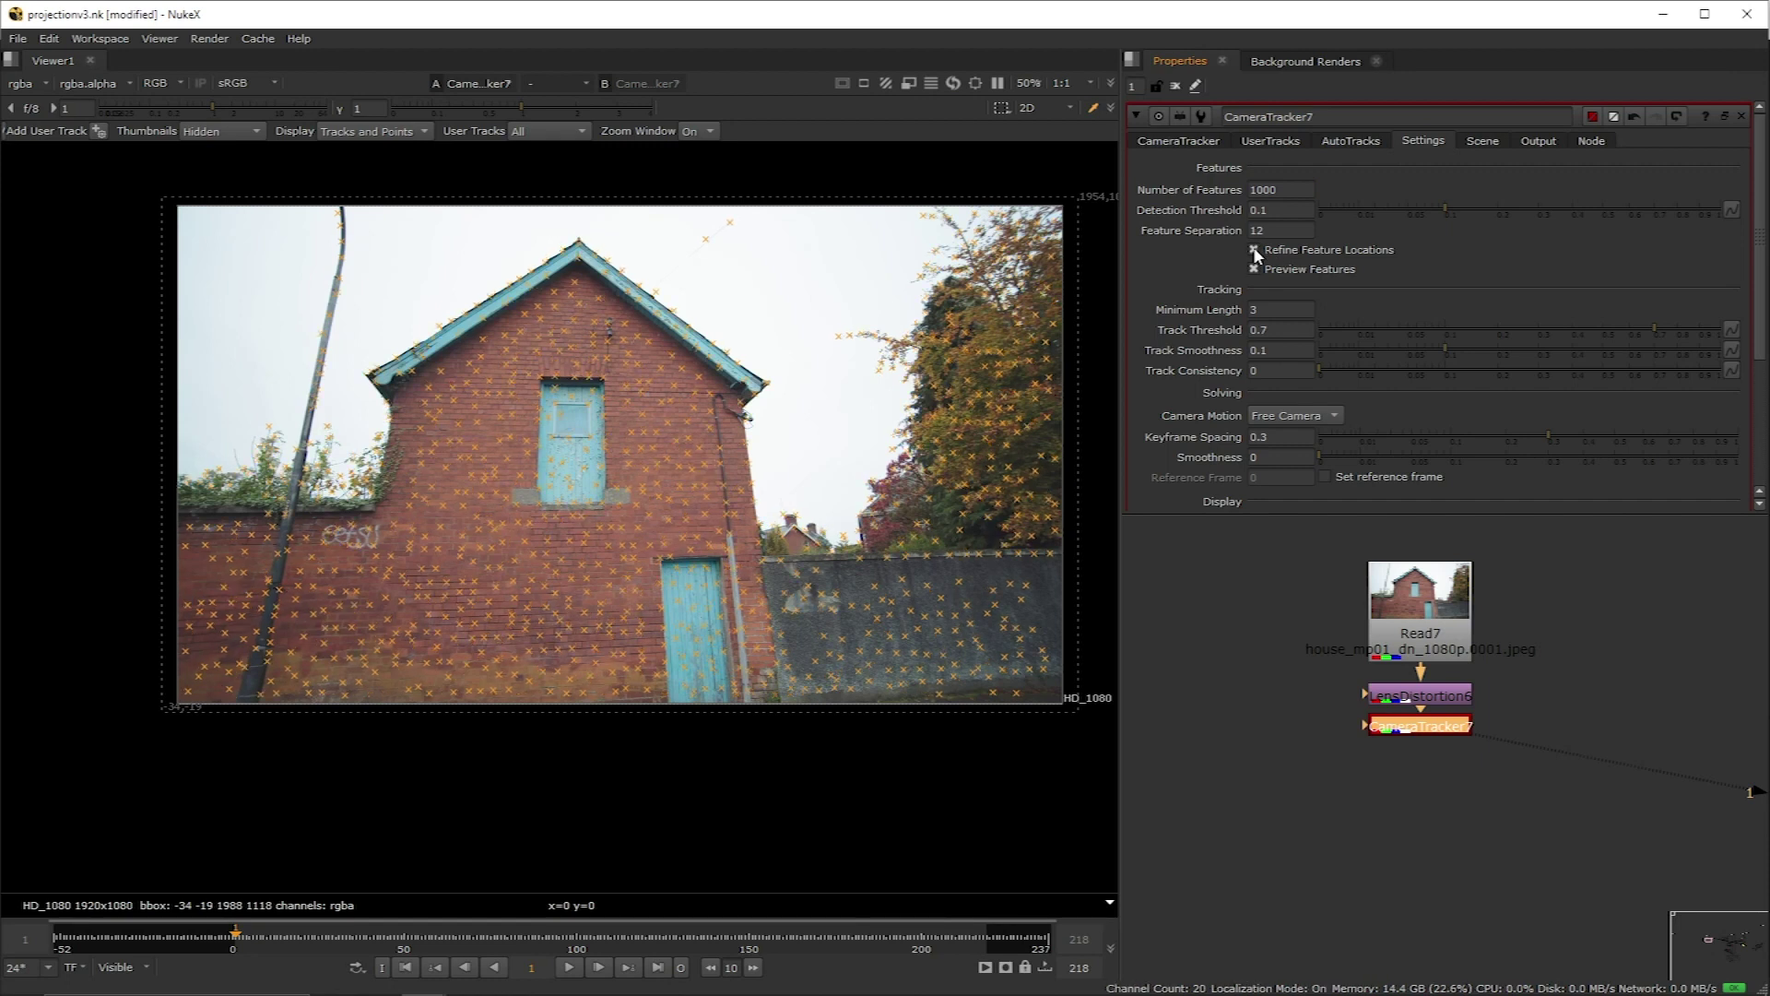
{"action": "left_click", "coordinate": [1254, 248]}
Step: Set Minimum Length to 15 and start tracking features across all frames
{"action": "left_click", "coordinate": [1280, 309]}
{"action": "type", "text": "15"}
{"action": "left_click", "coordinate": [1456, 274]}
{"action": "left_click", "coordinate": [1180, 140]}
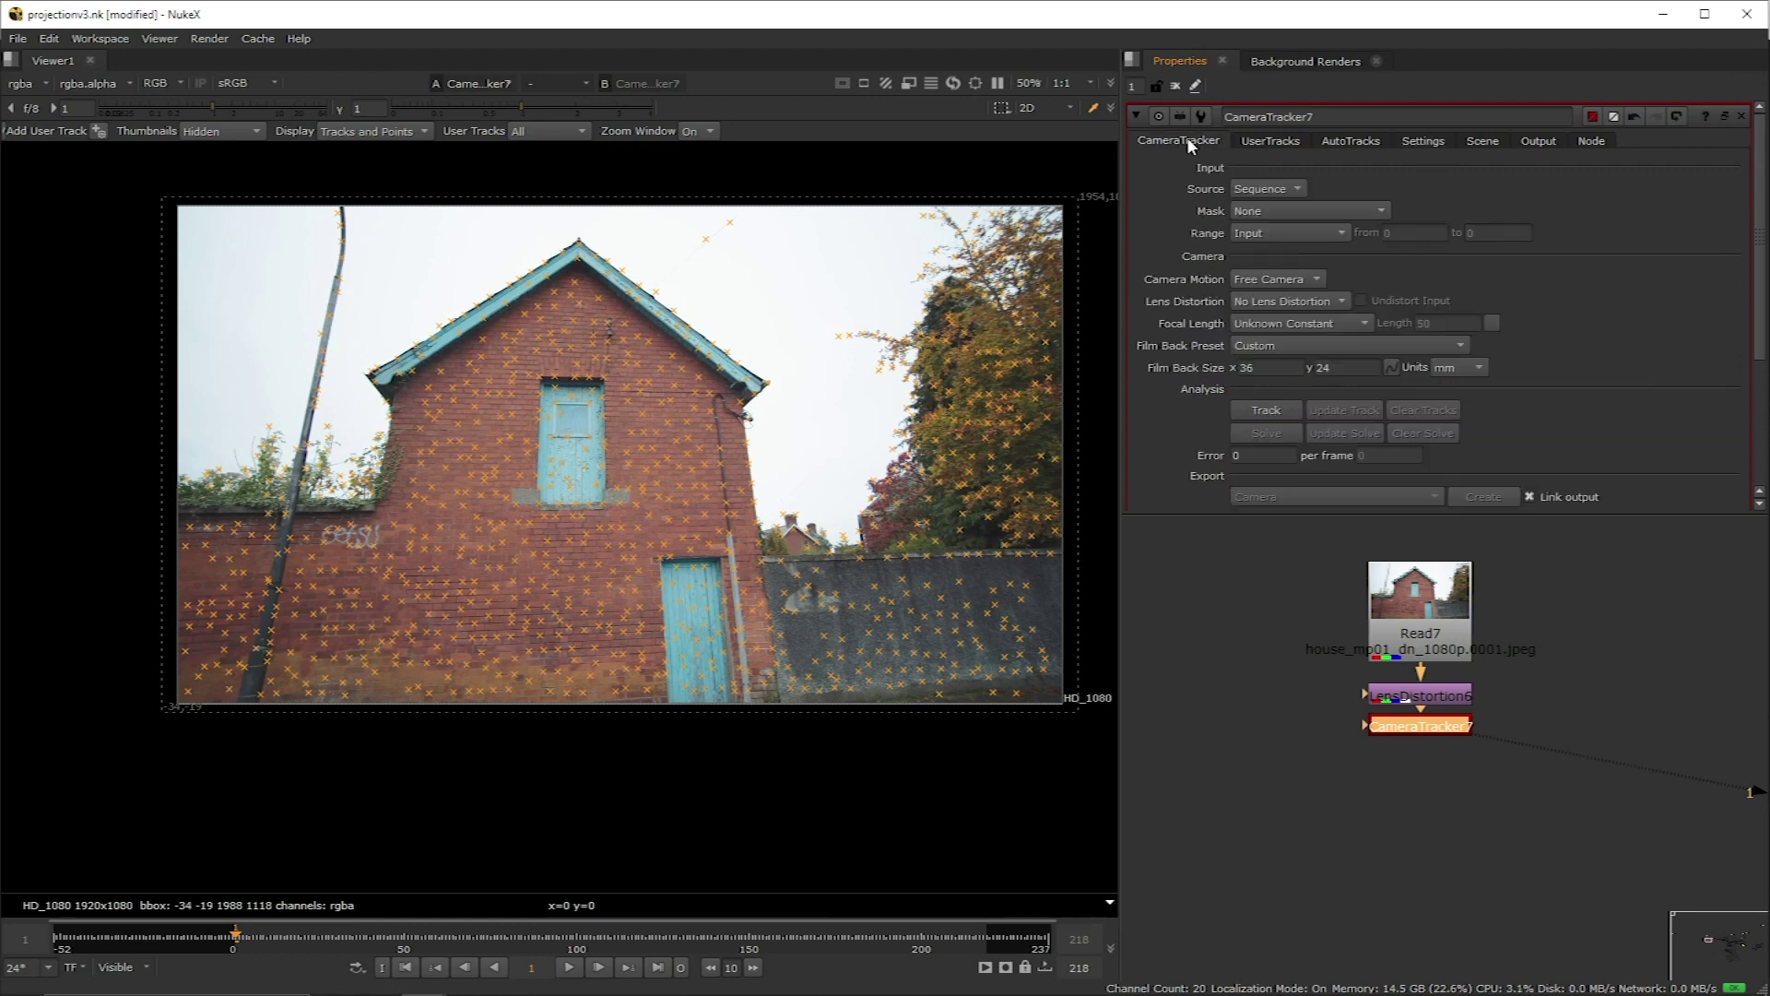
{"action": "left_click", "coordinate": [1267, 411]}
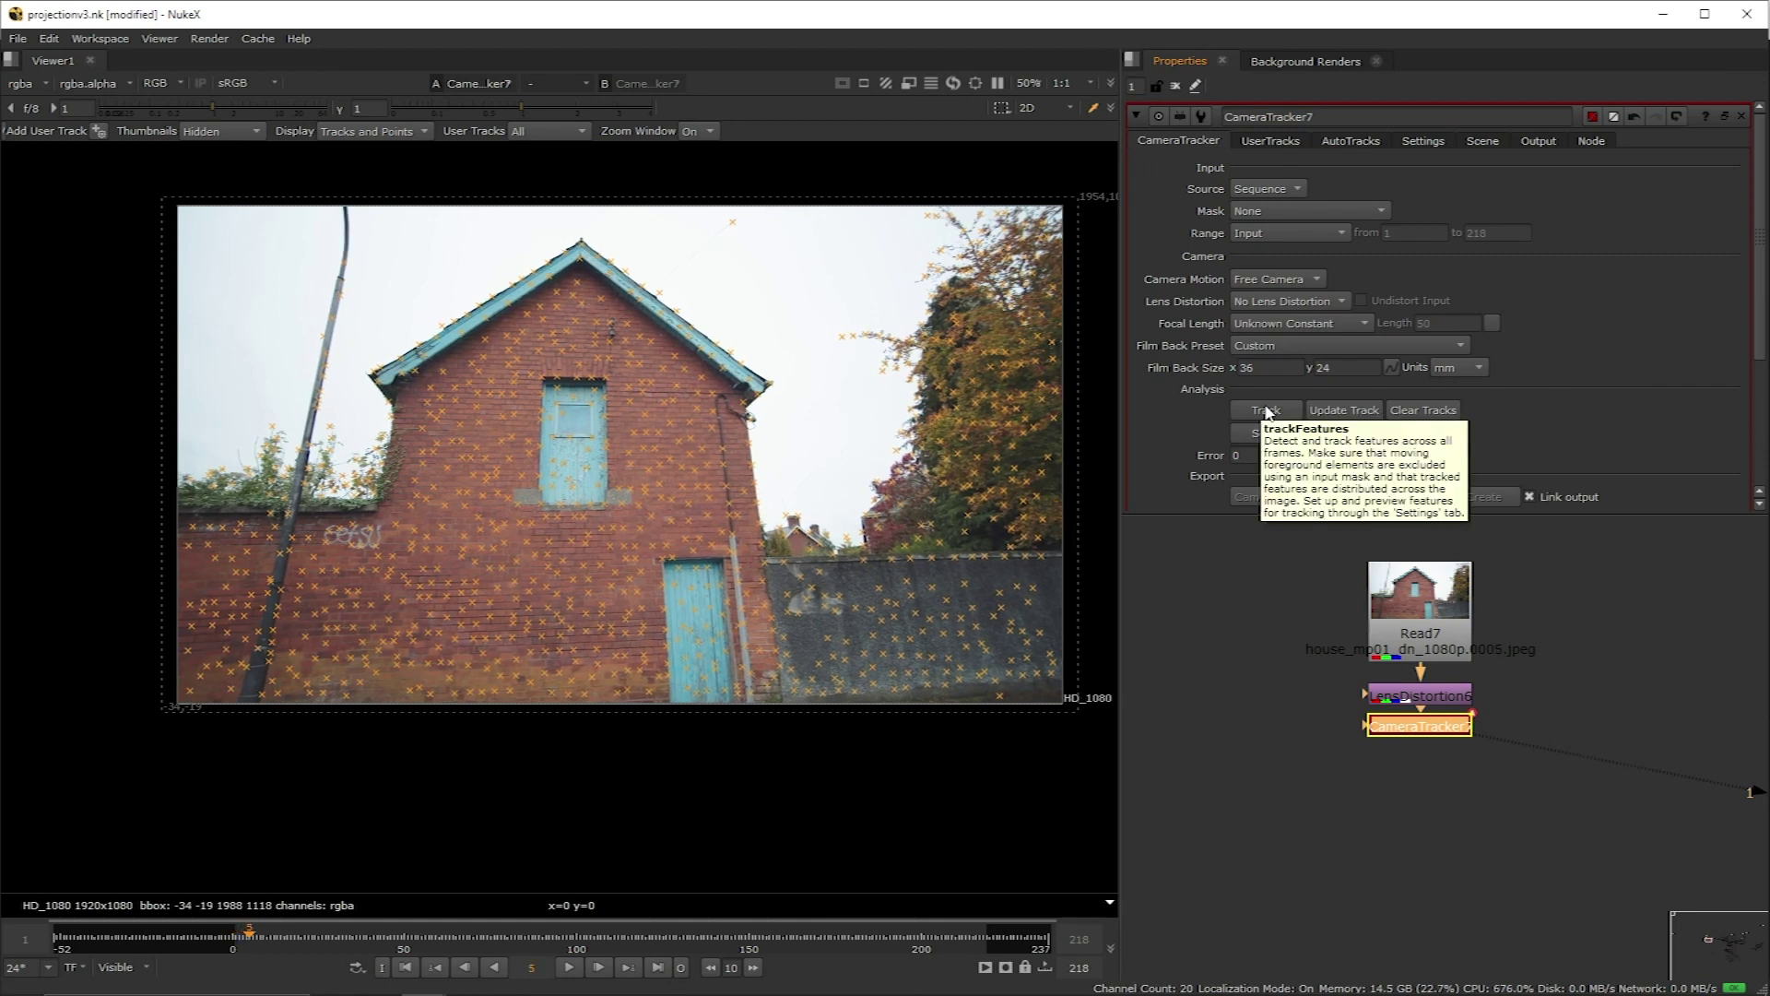
Step: Solve the camera, then set Max Track Error 0.75 and Max Error 0.7 in AutoTracks
{"action": "left_click", "coordinate": [1266, 434]}
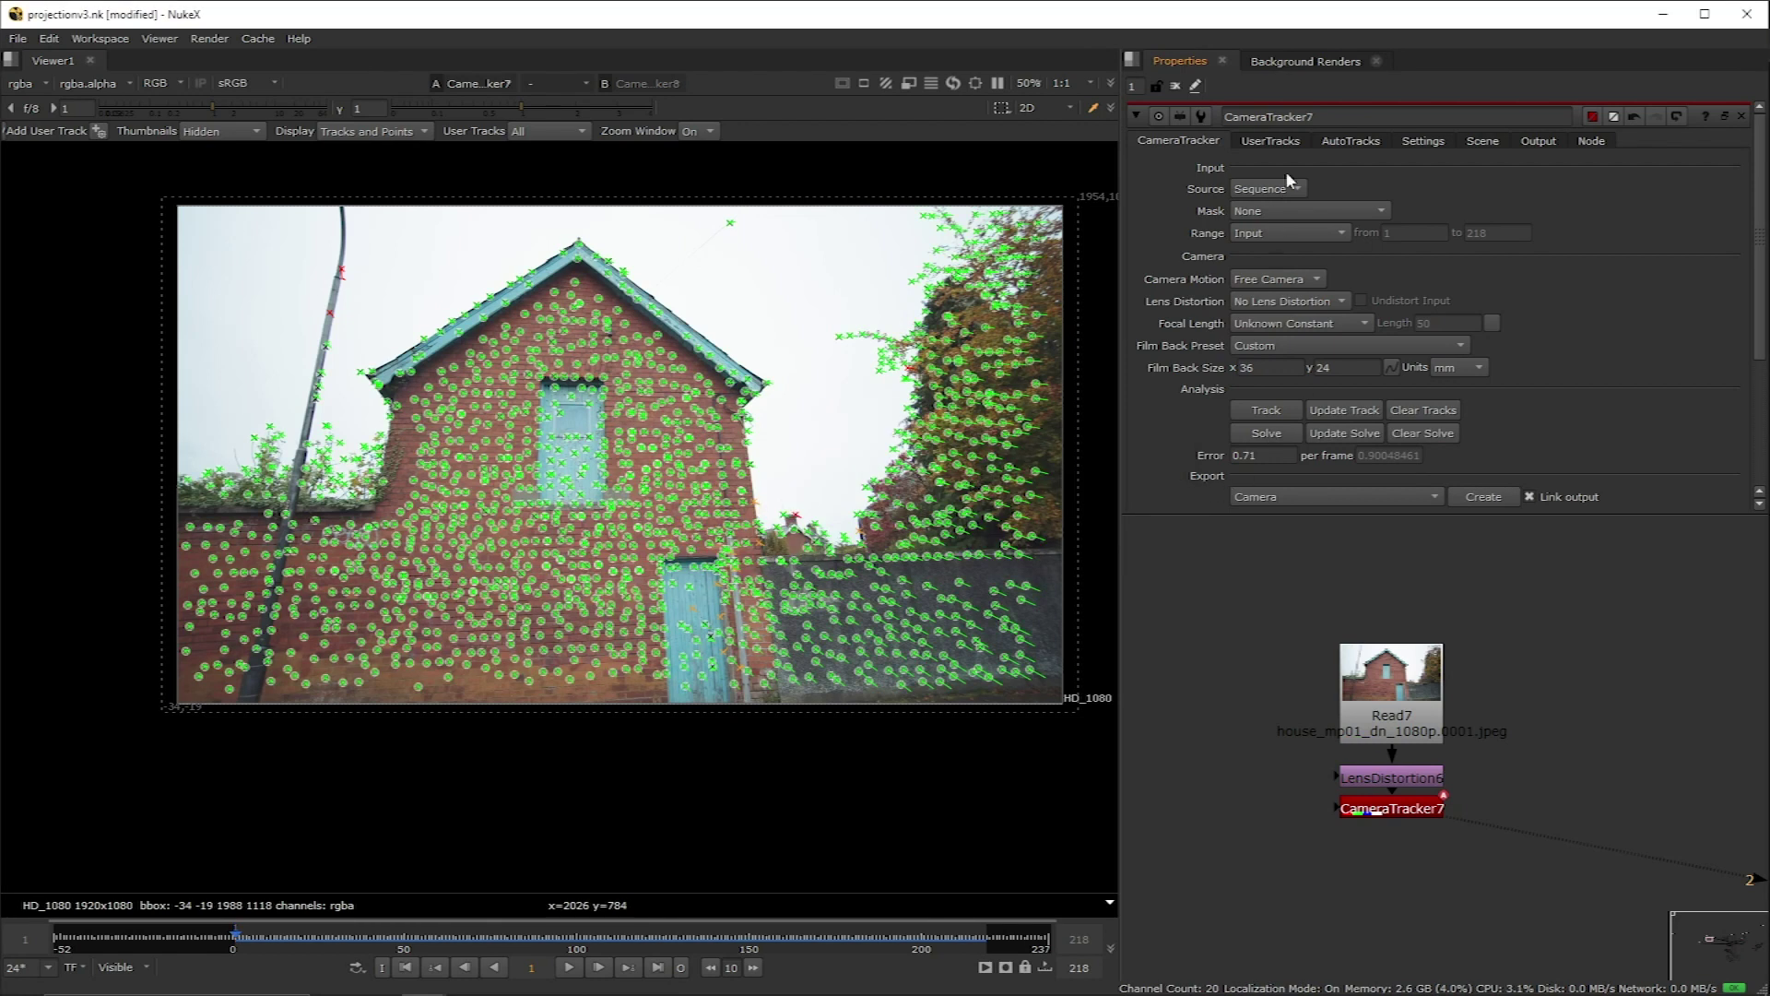
{"action": "left_click", "coordinate": [1350, 140]}
{"action": "scroll", "coordinate": [1358, 212], "scroll_direction": "down", "scroll_amount": 3}
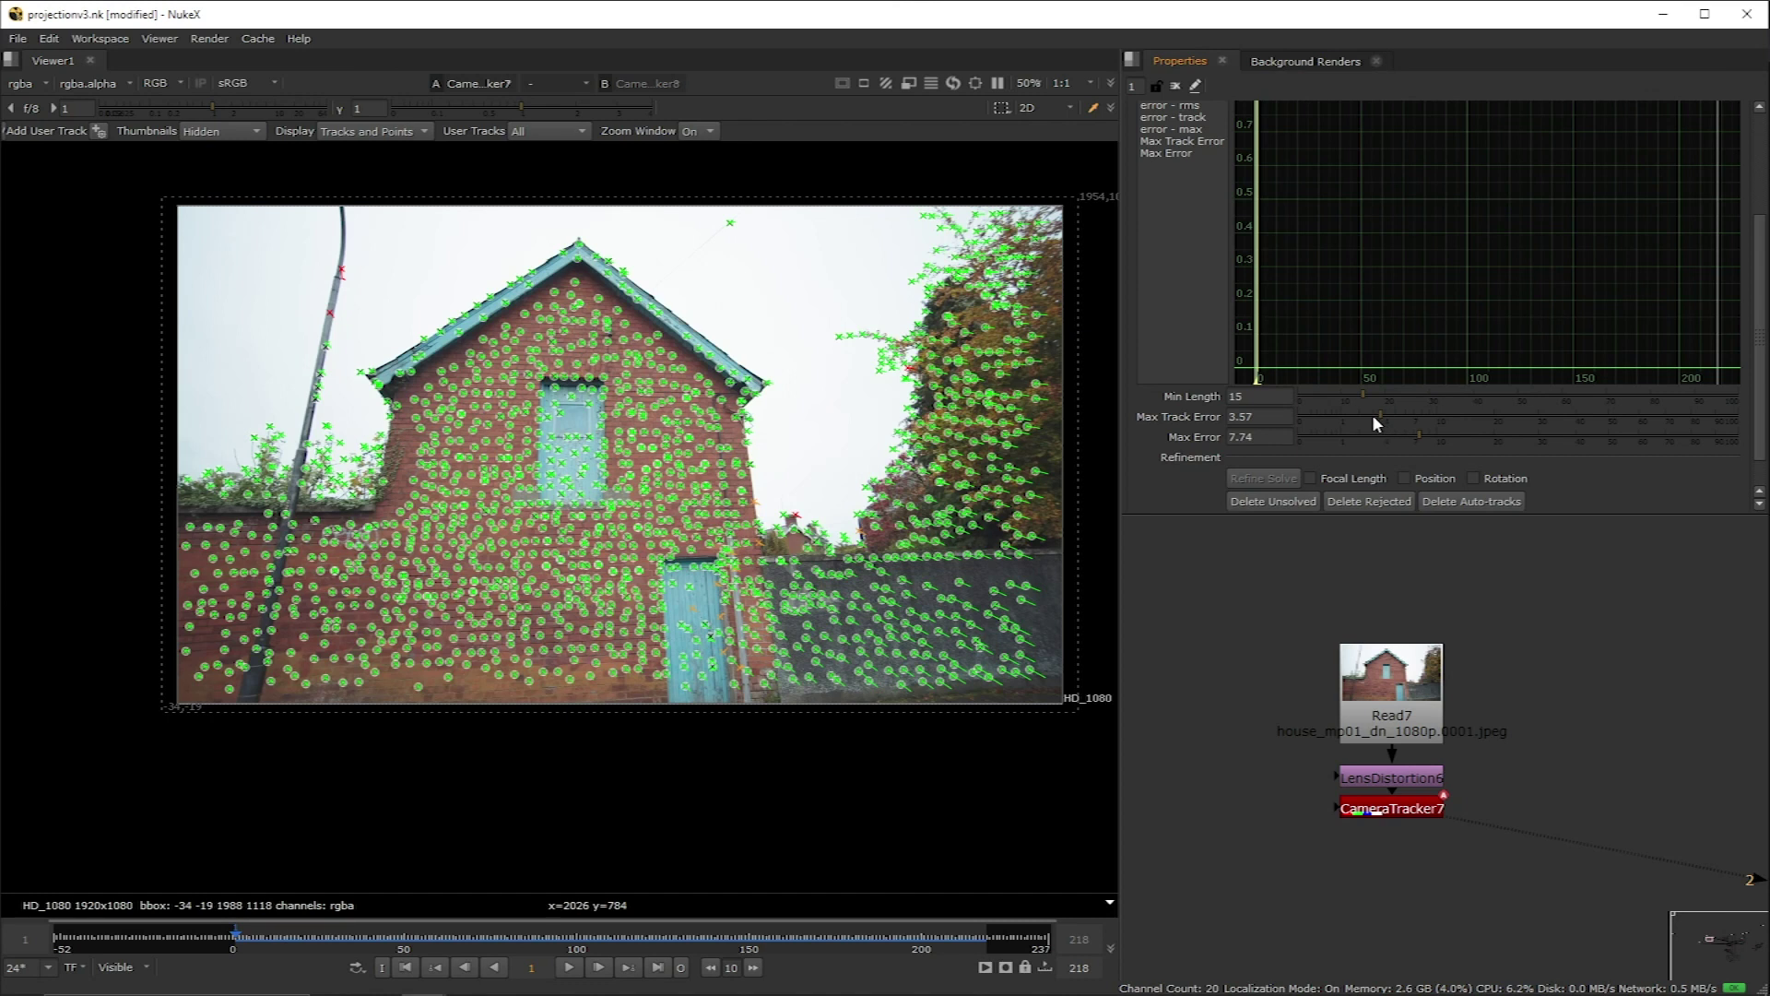
{"action": "left_click_drag", "start_coordinate": [1368, 415], "coordinate": [1339, 434]}
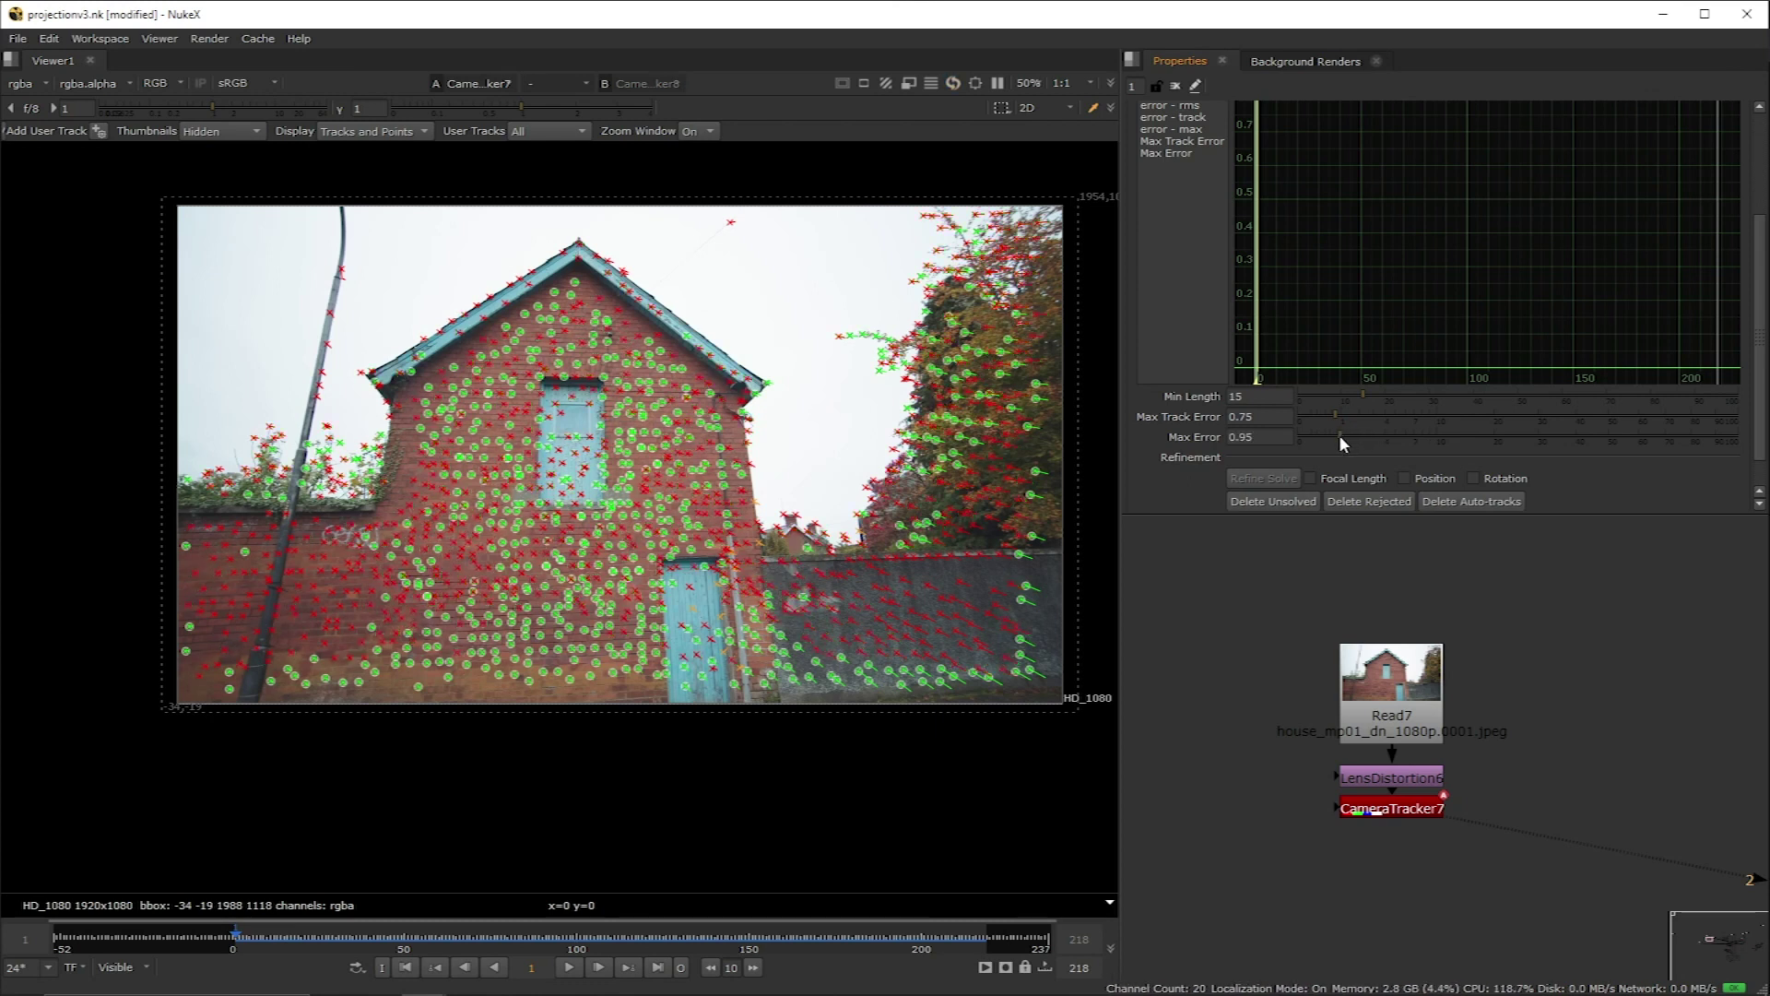
{"action": "left_click_drag", "start_coordinate": [1337, 437], "coordinate": [1325, 437]}
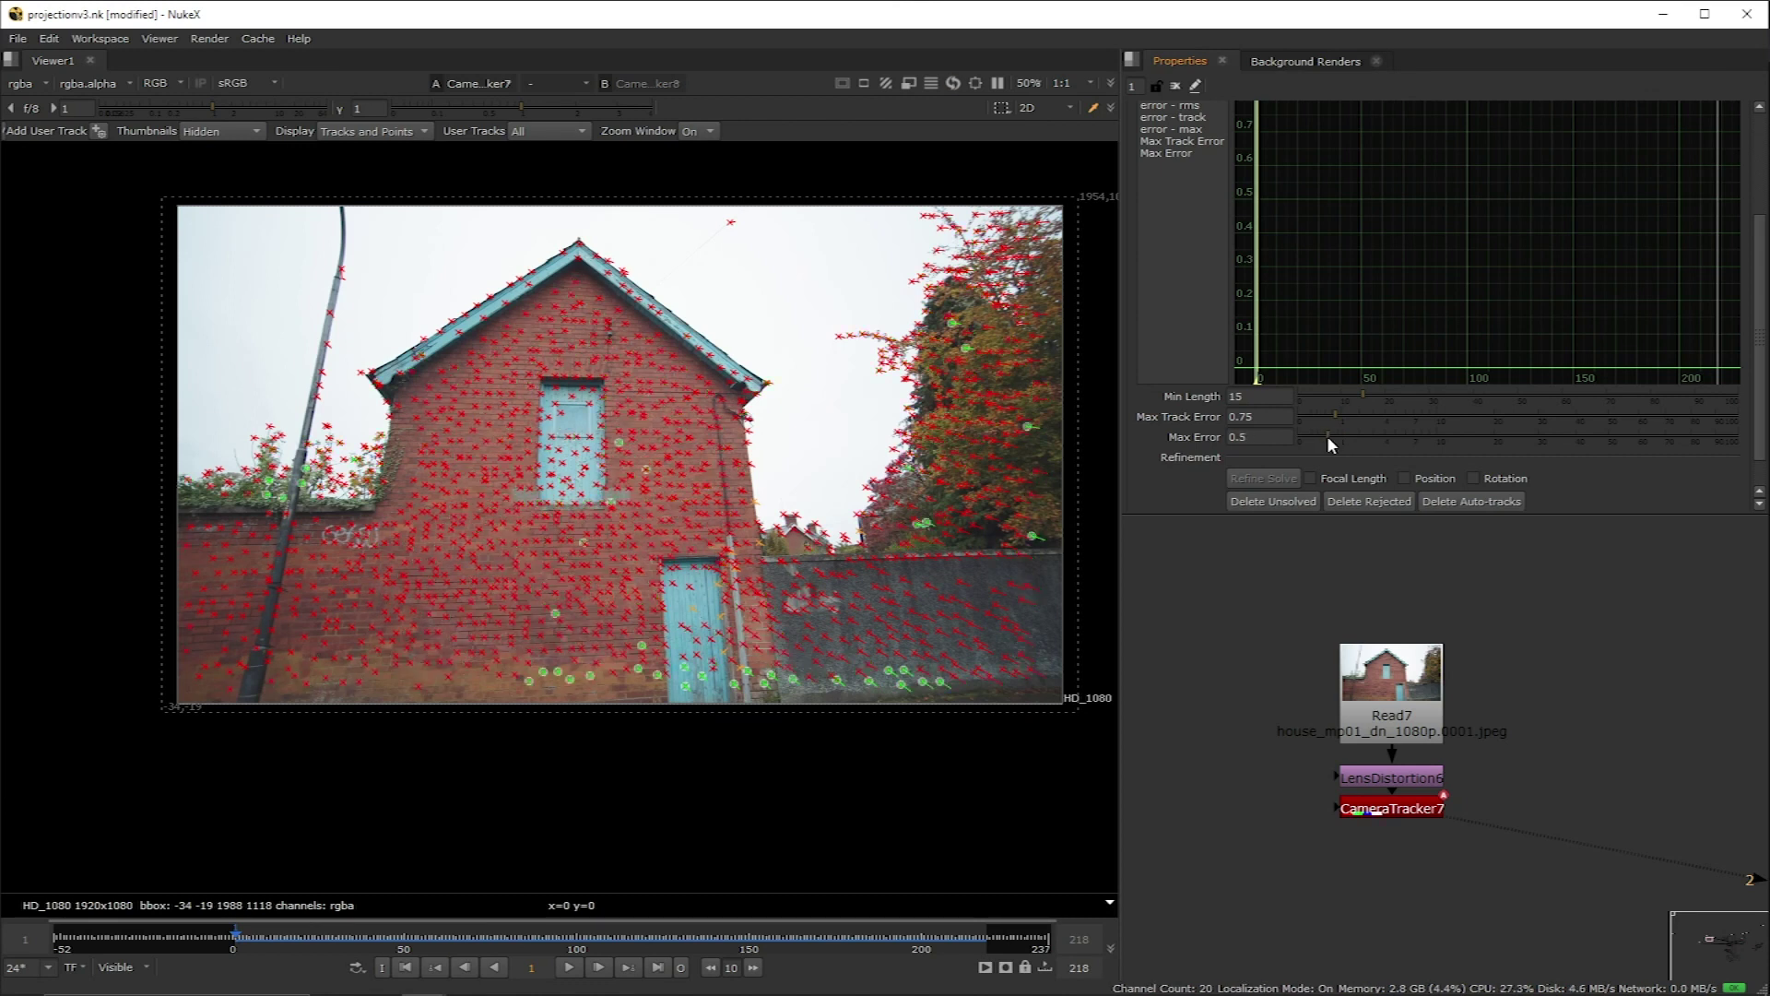
{"action": "left_click_drag", "start_coordinate": [1326, 436], "coordinate": [1333, 434]}
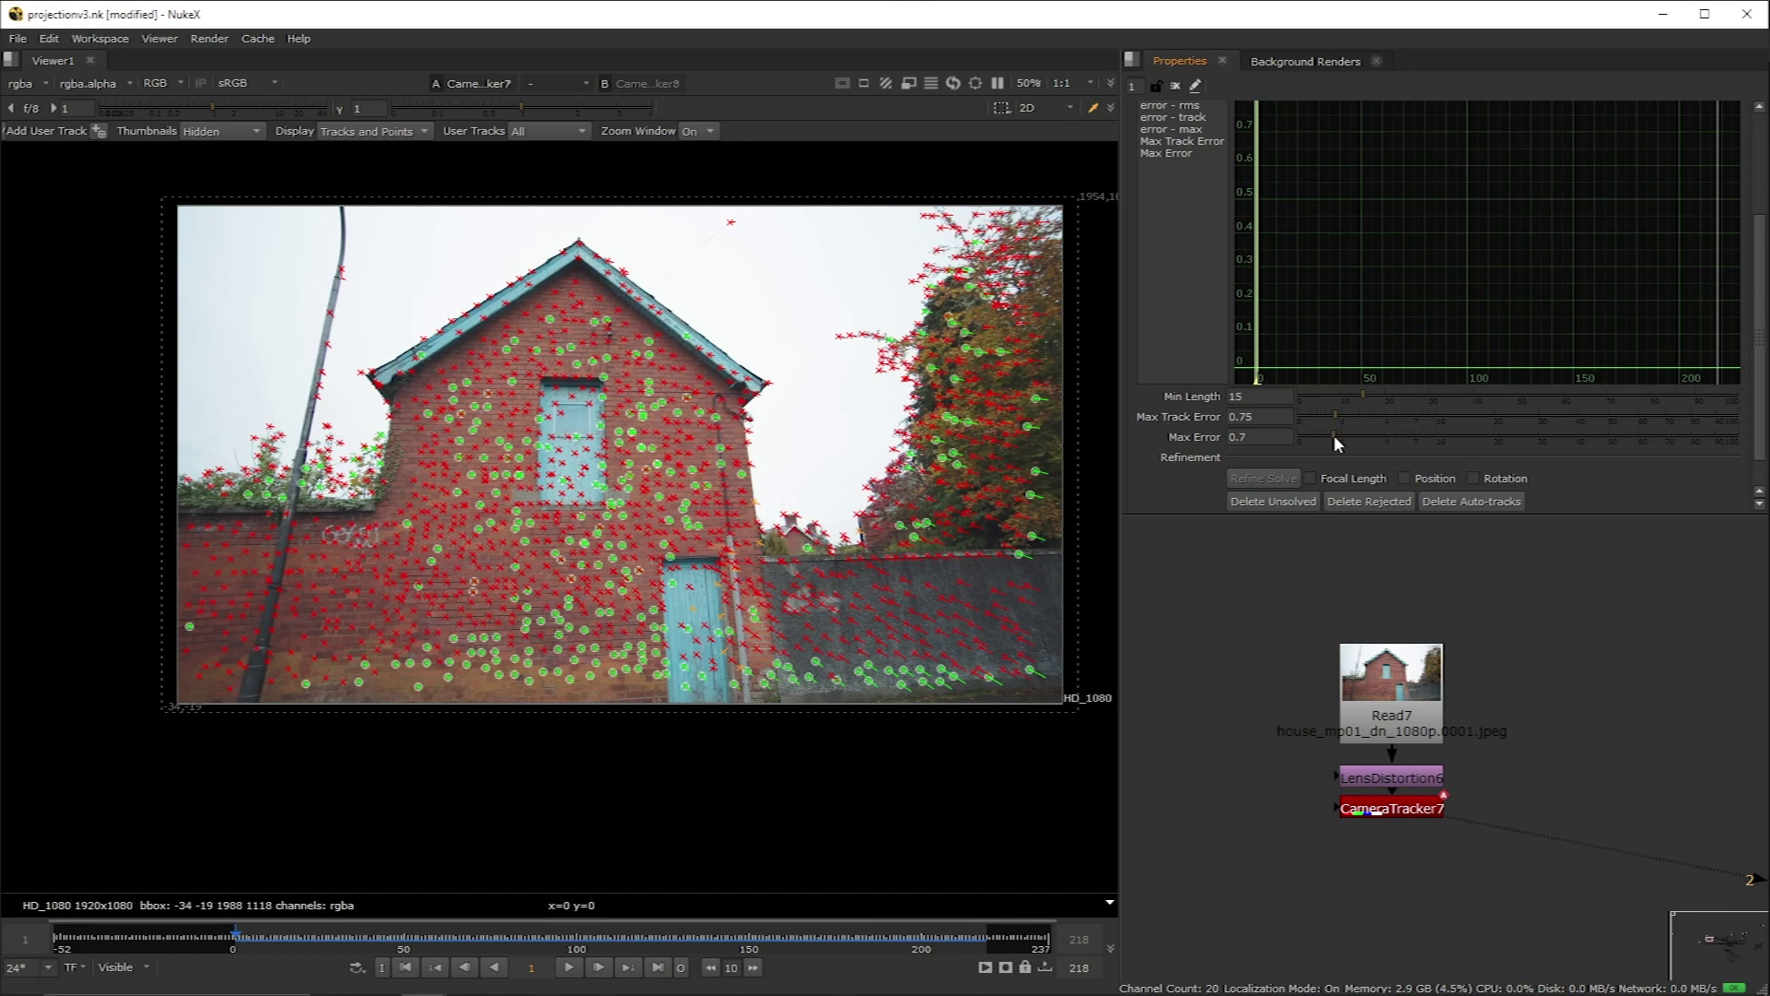
Step: Delete the rejected and unsolved tracks, confirming each with Yes
{"action": "left_click", "coordinate": [1370, 502]}
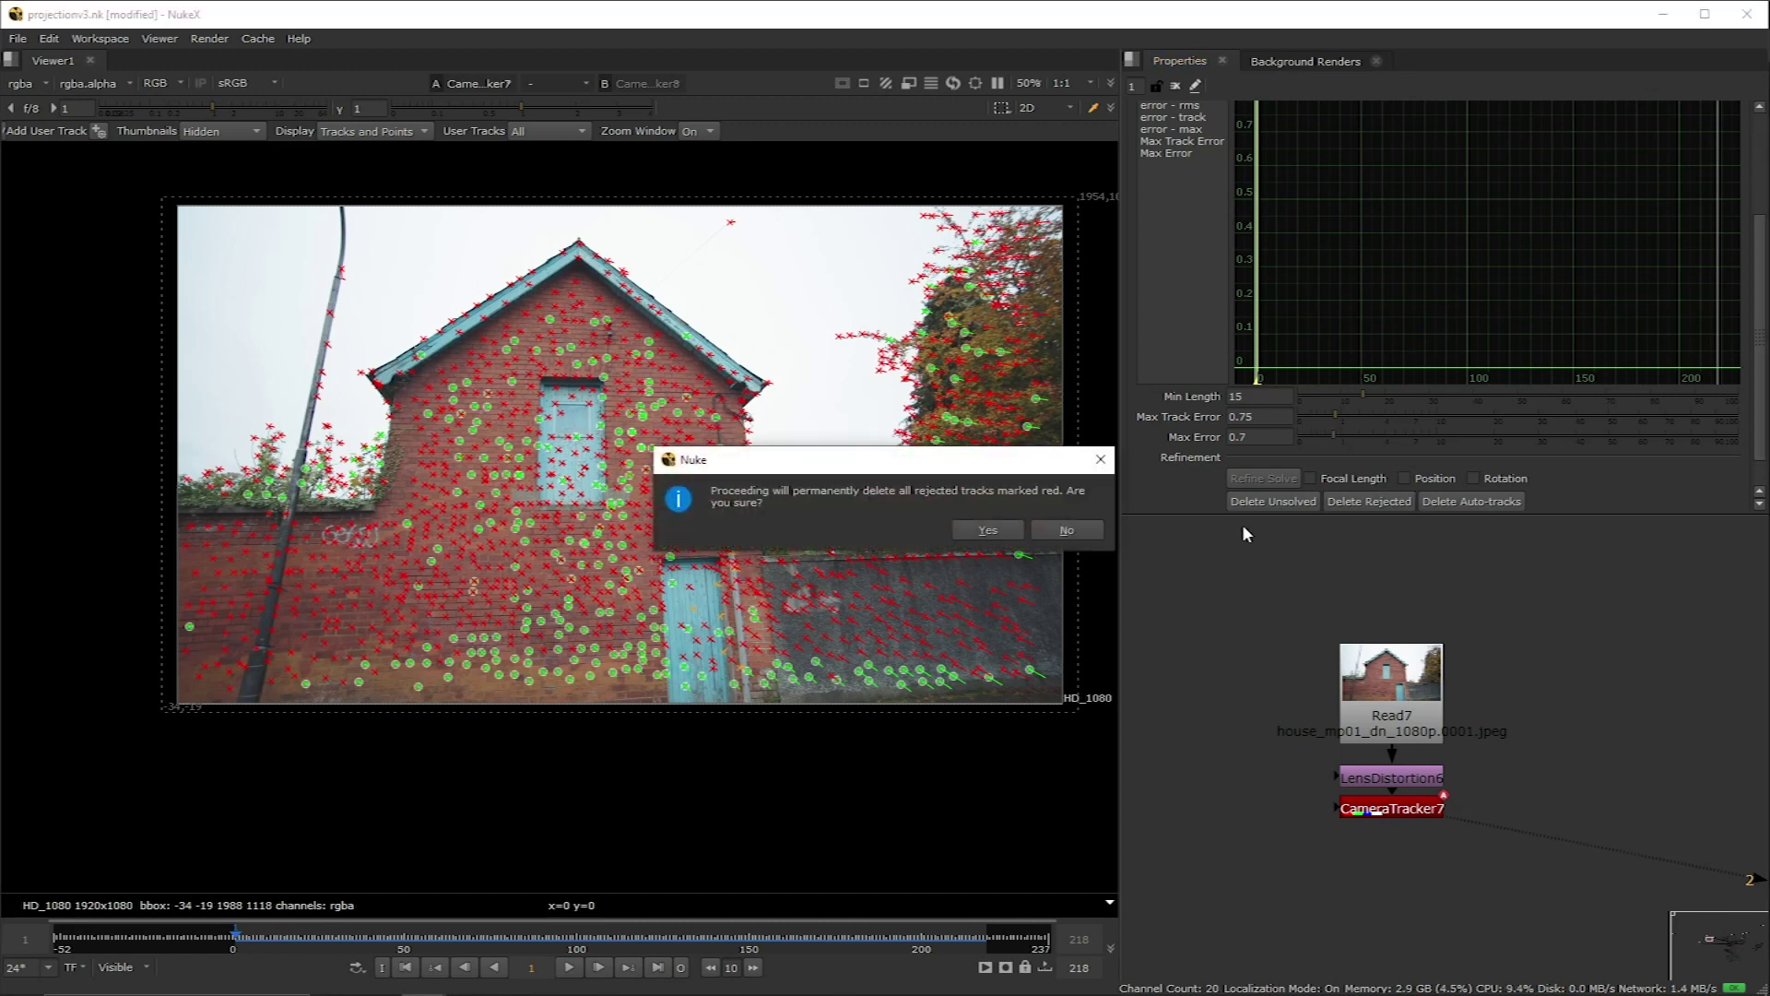
{"action": "left_click", "coordinate": [974, 524]}
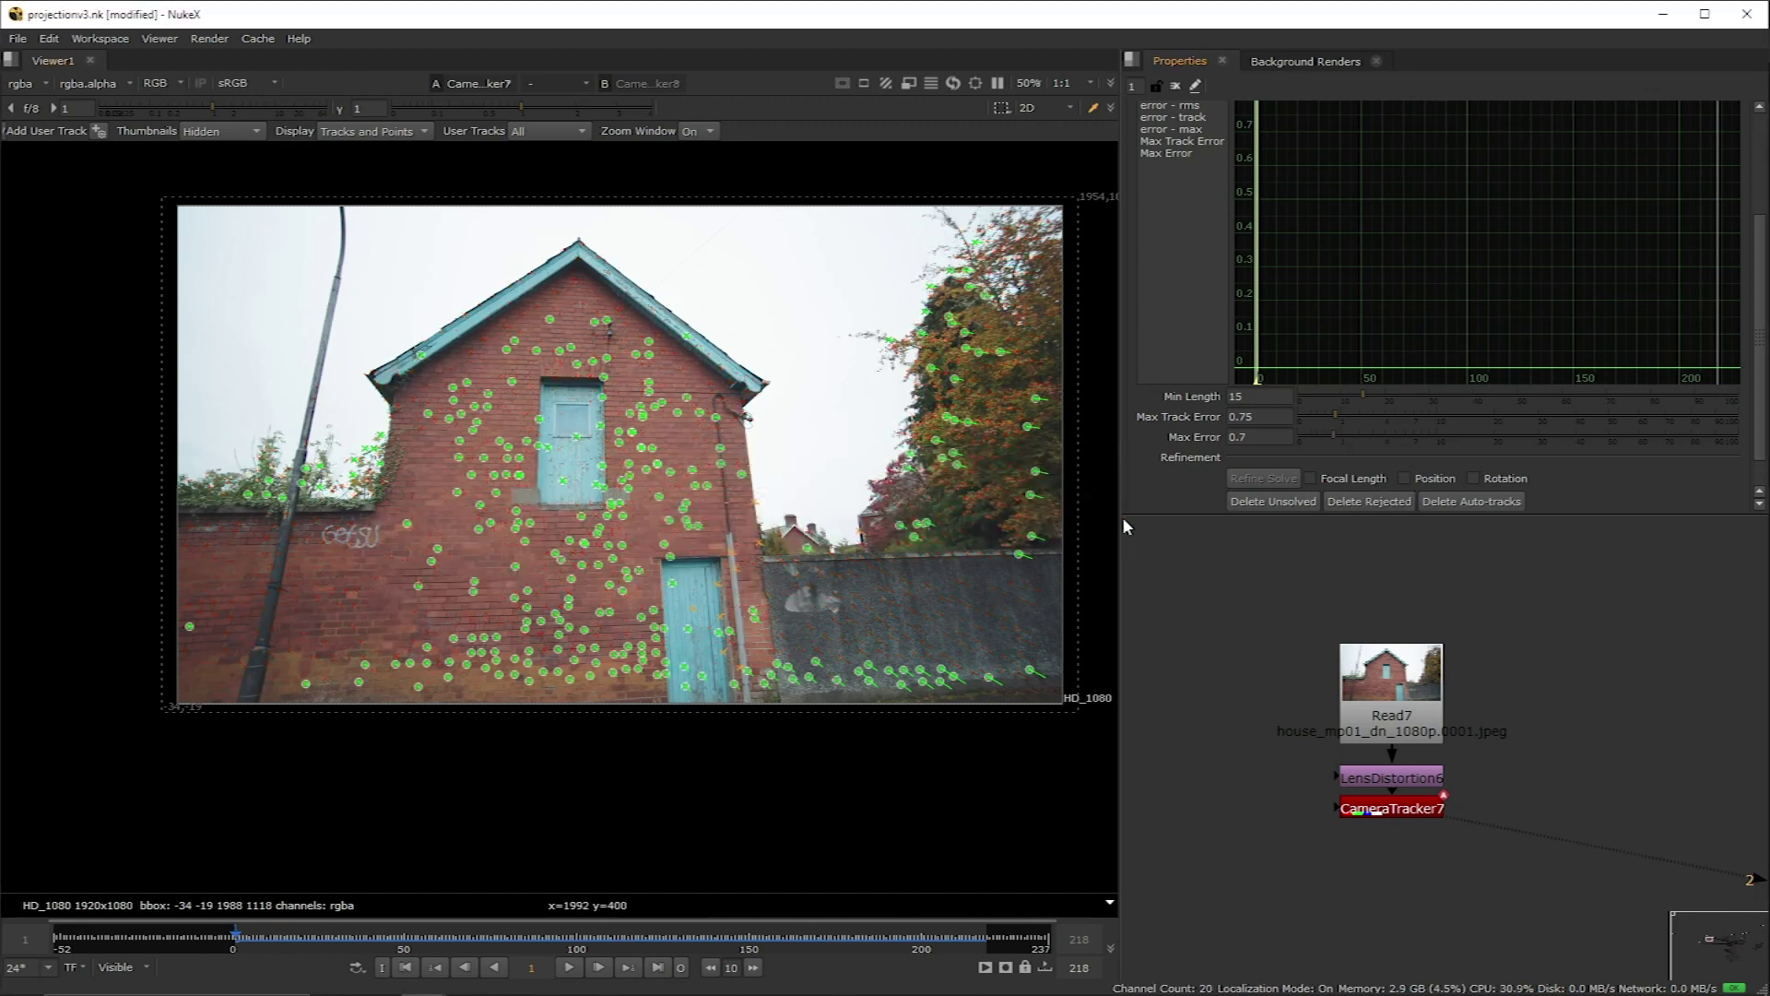
{"action": "left_click", "coordinate": [1284, 507]}
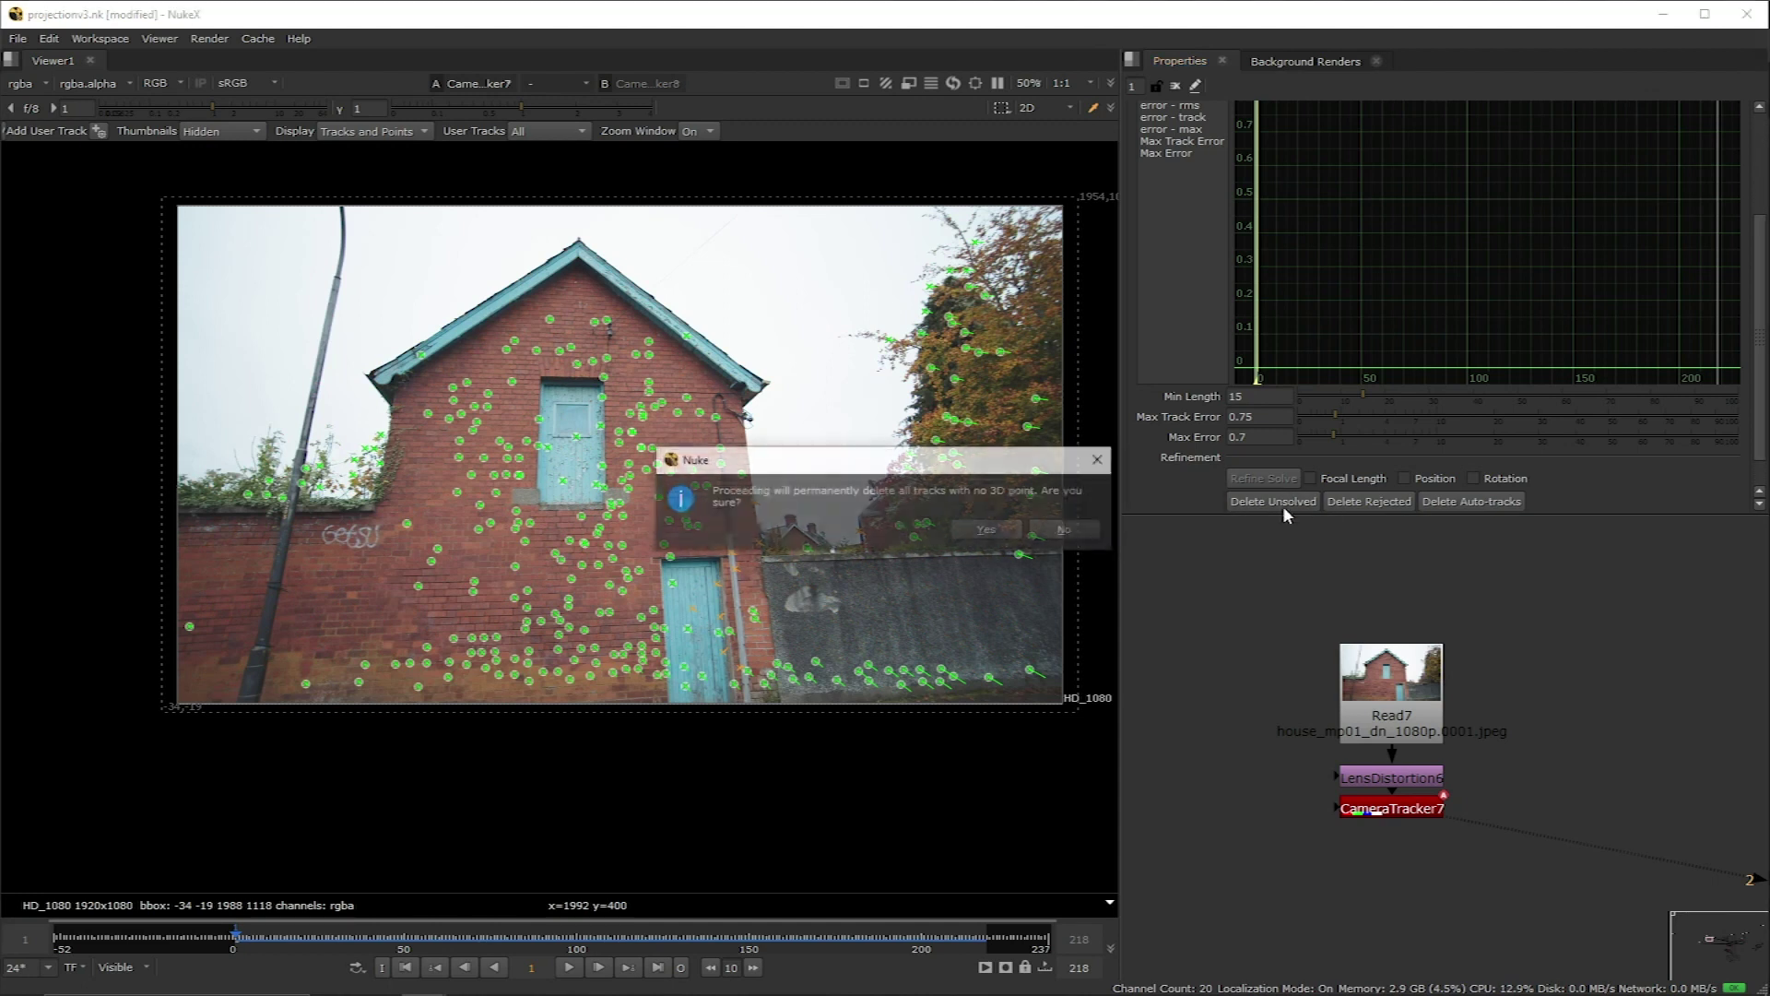
{"action": "left_click", "coordinate": [980, 528]}
Step: Update the camera solve from the remaining tracks to an error of 0.28
{"action": "scroll", "coordinate": [1202, 251], "scroll_direction": "up", "scroll_amount": 4}
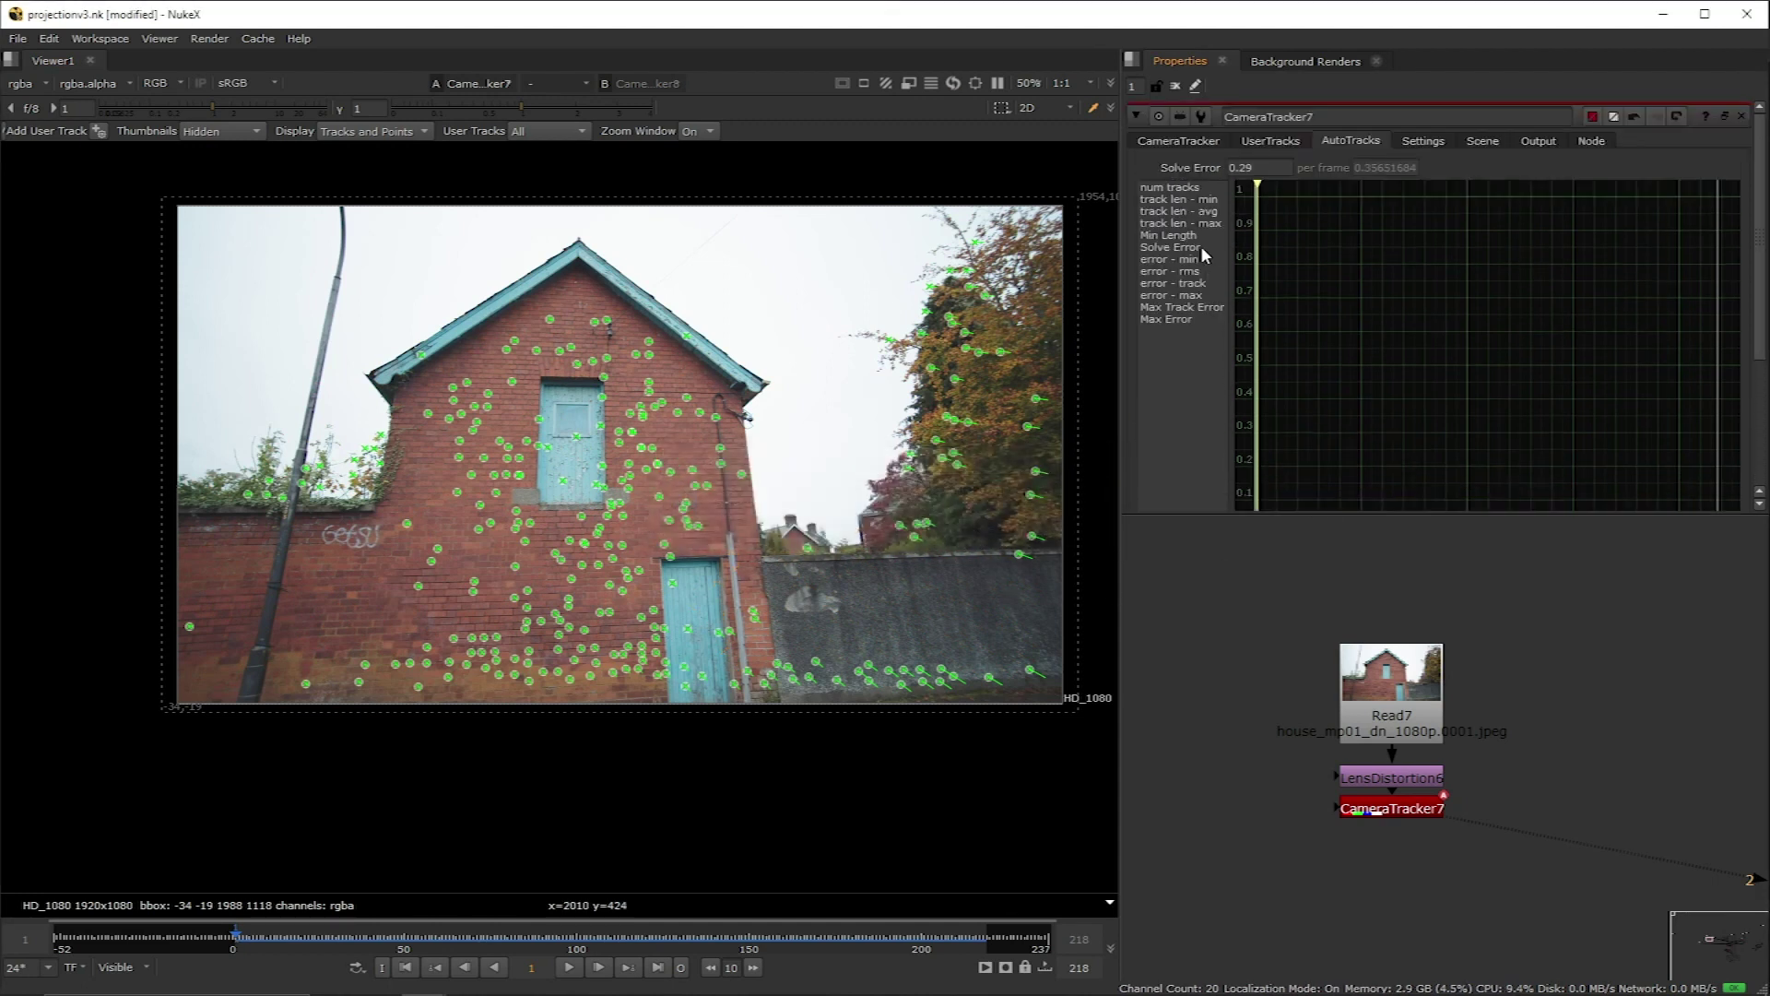
{"action": "left_click", "coordinate": [1175, 144]}
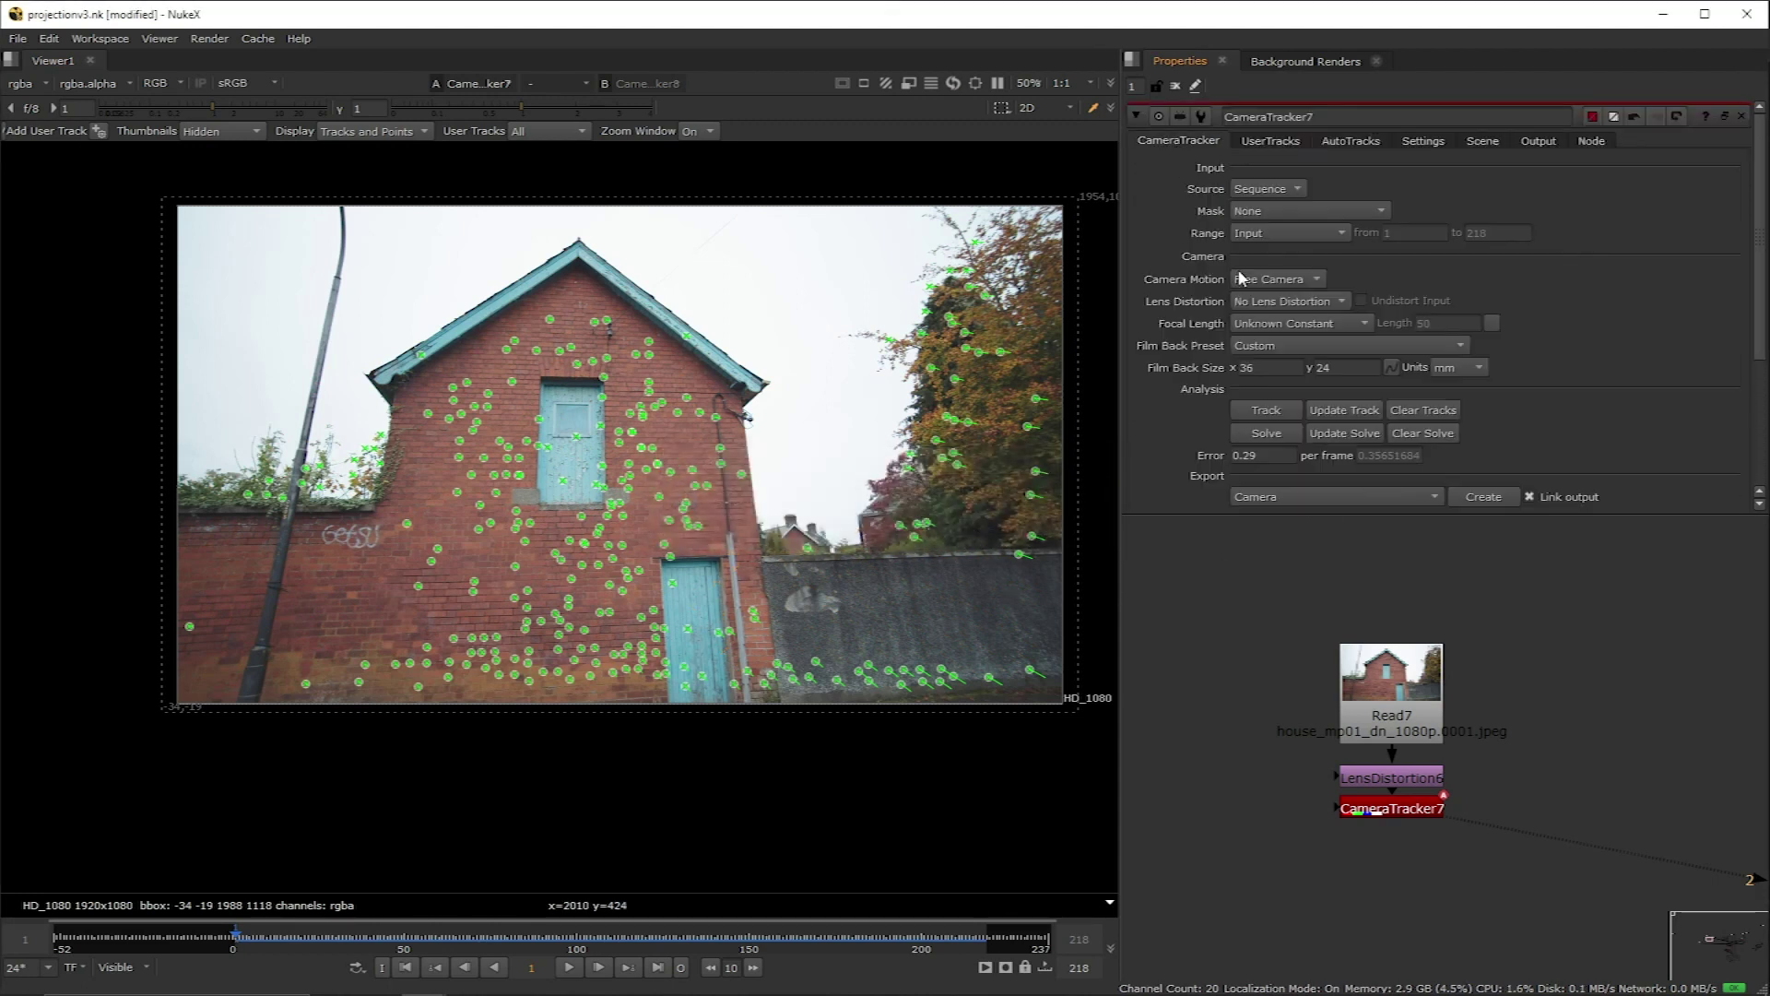
{"action": "left_click", "coordinate": [1332, 433]}
{"action": "left_click", "coordinate": [849, 565]}
{"action": "left_click", "coordinate": [1431, 496]}
Step: Export a Scene+ setup, creating Camera4, point cloud, Scene4 and ScanlineRender4
{"action": "left_click", "coordinate": [1411, 573]}
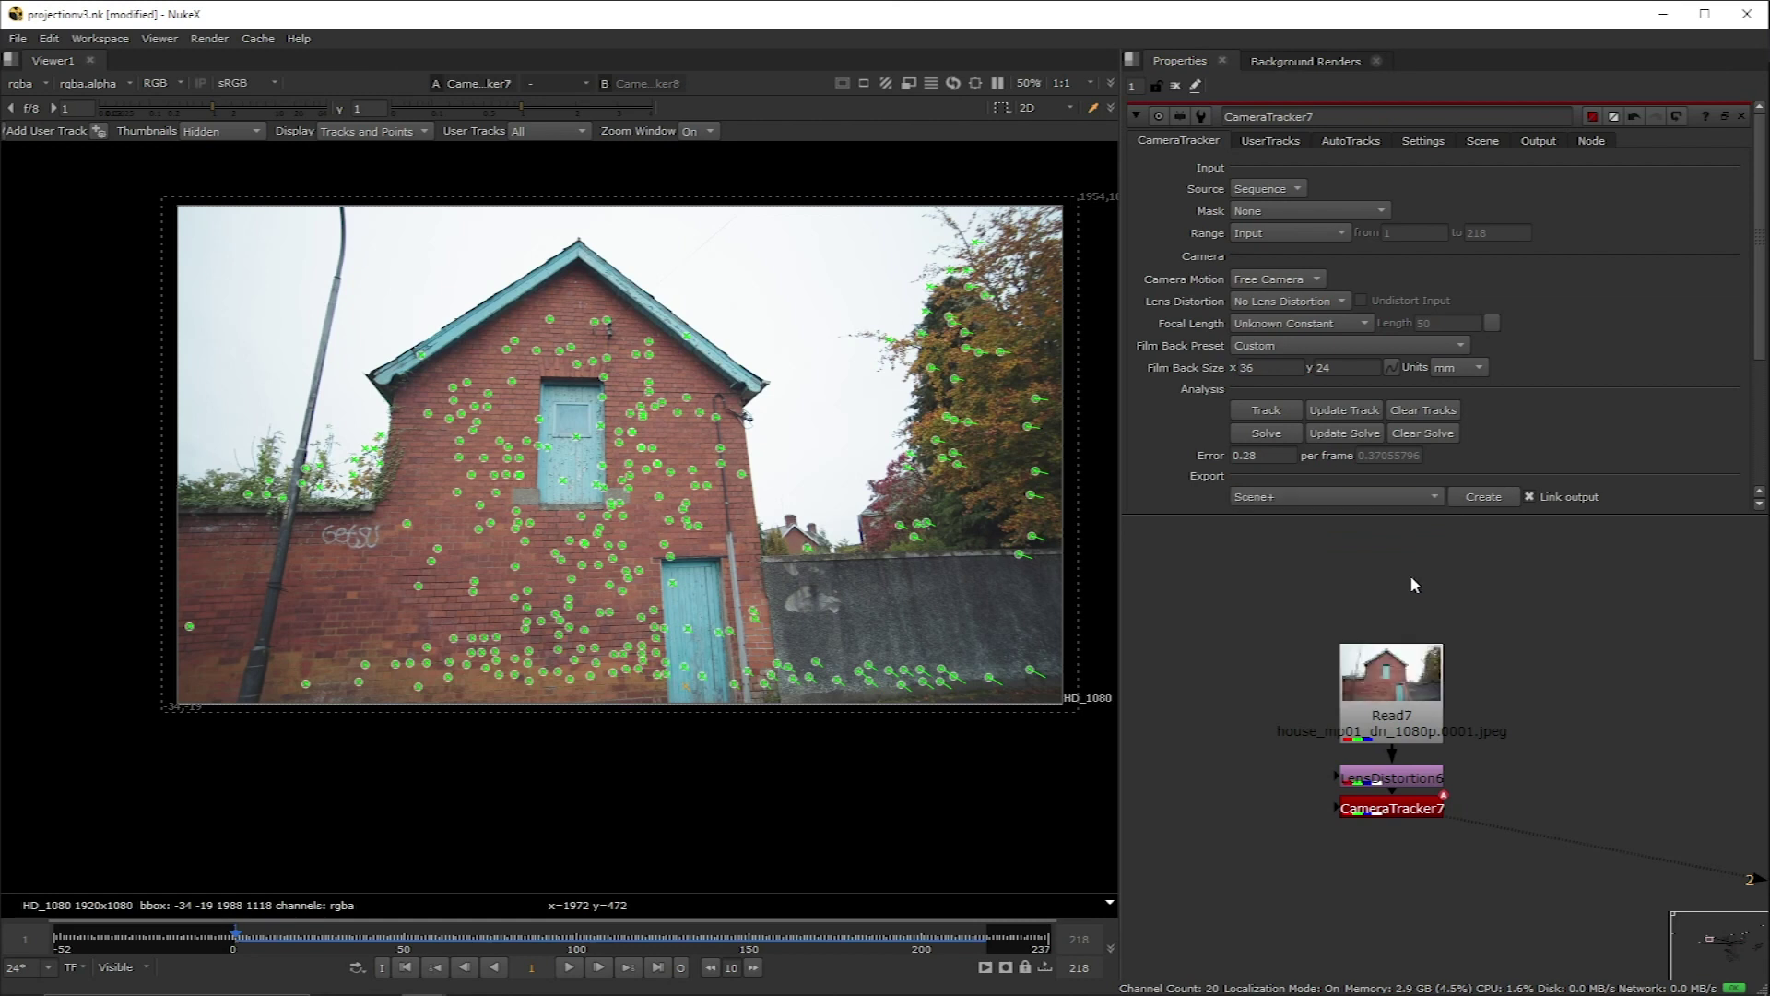
{"action": "left_click", "coordinate": [1504, 501]}
{"action": "scroll", "coordinate": [1510, 786], "scroll_direction": "down", "scroll_amount": 1}
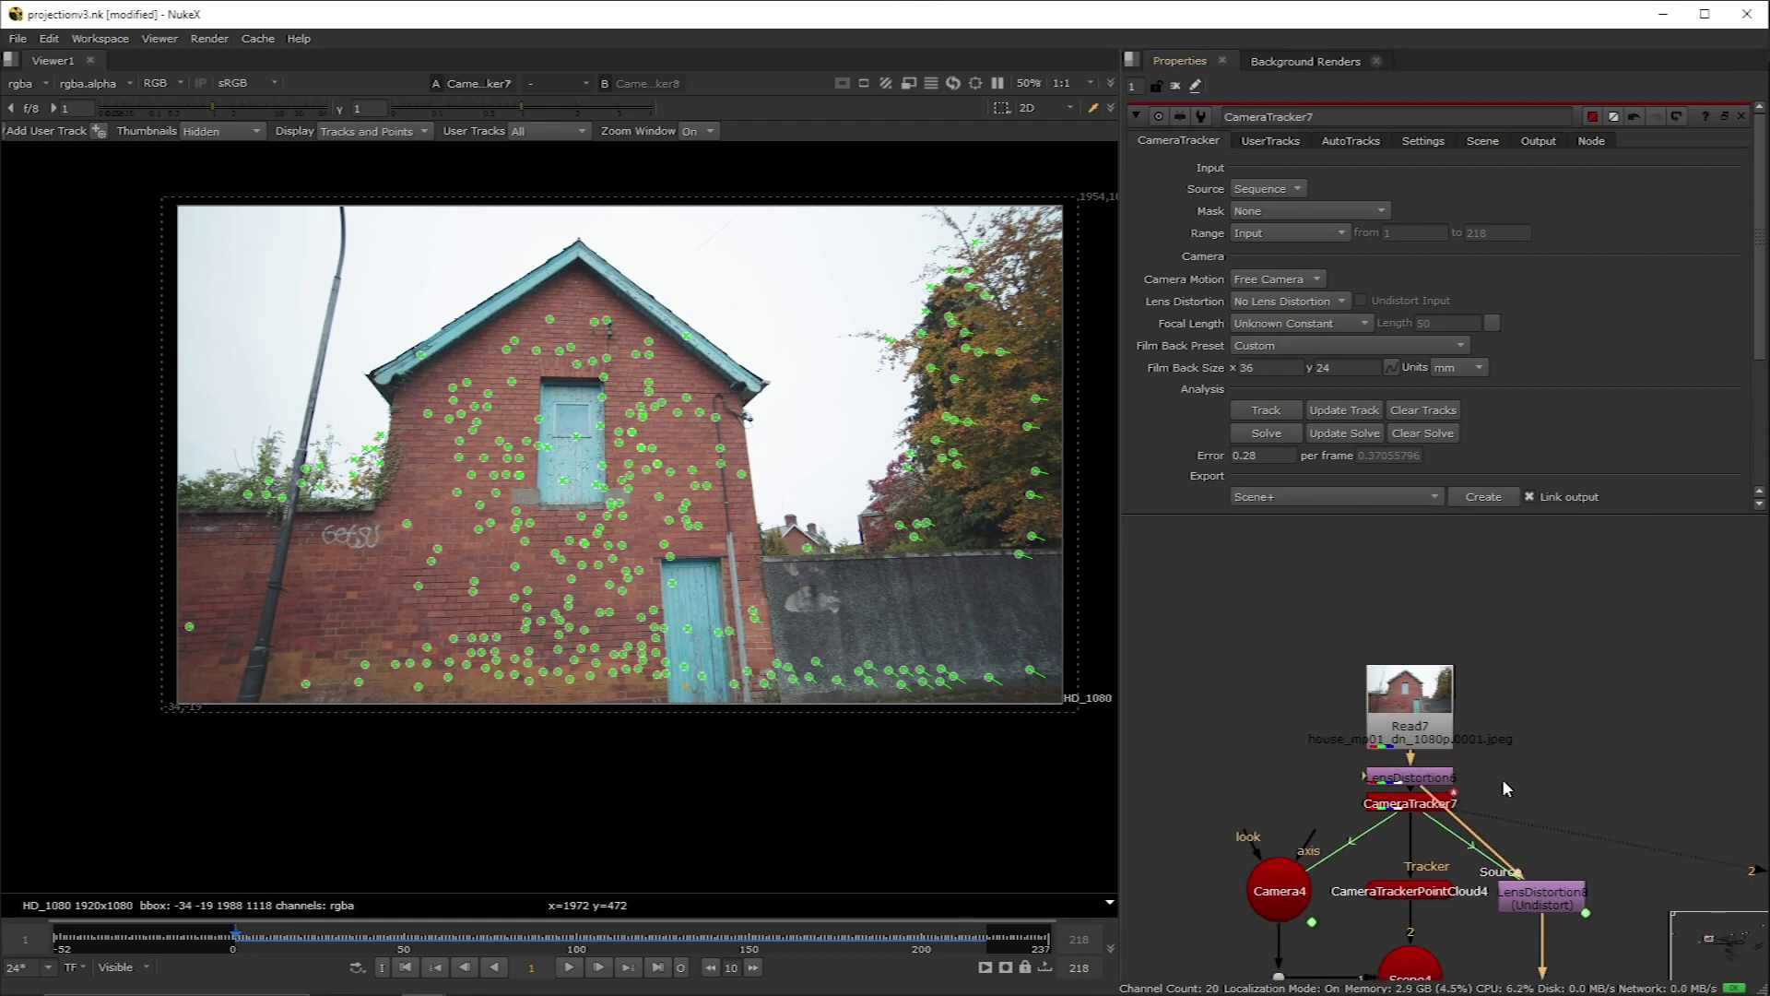
{"action": "middle_click_drag", "start_coordinate": [1510, 786], "coordinate": [1495, 615]}
Step: Delete the undistort node and merge ScanlineRender4 over a Dot from Read7 in Merge11
{"action": "left_click", "coordinate": [1538, 731]}
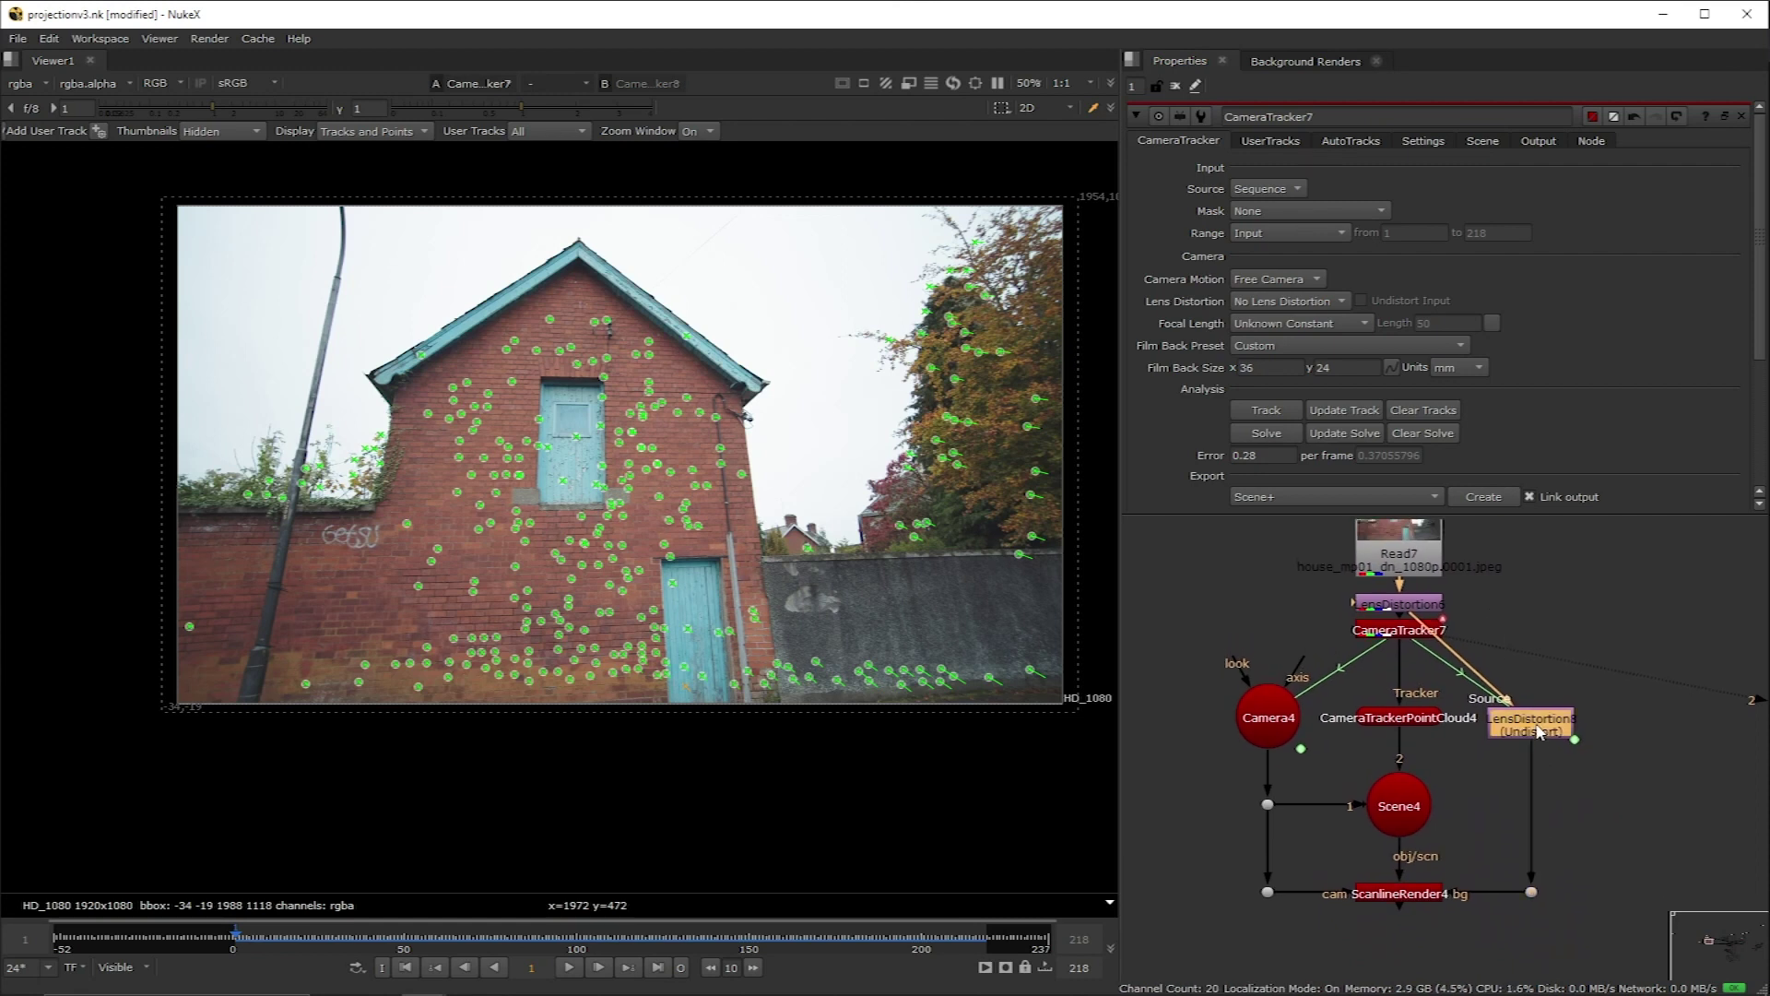
{"action": "key", "text": "Delete"}
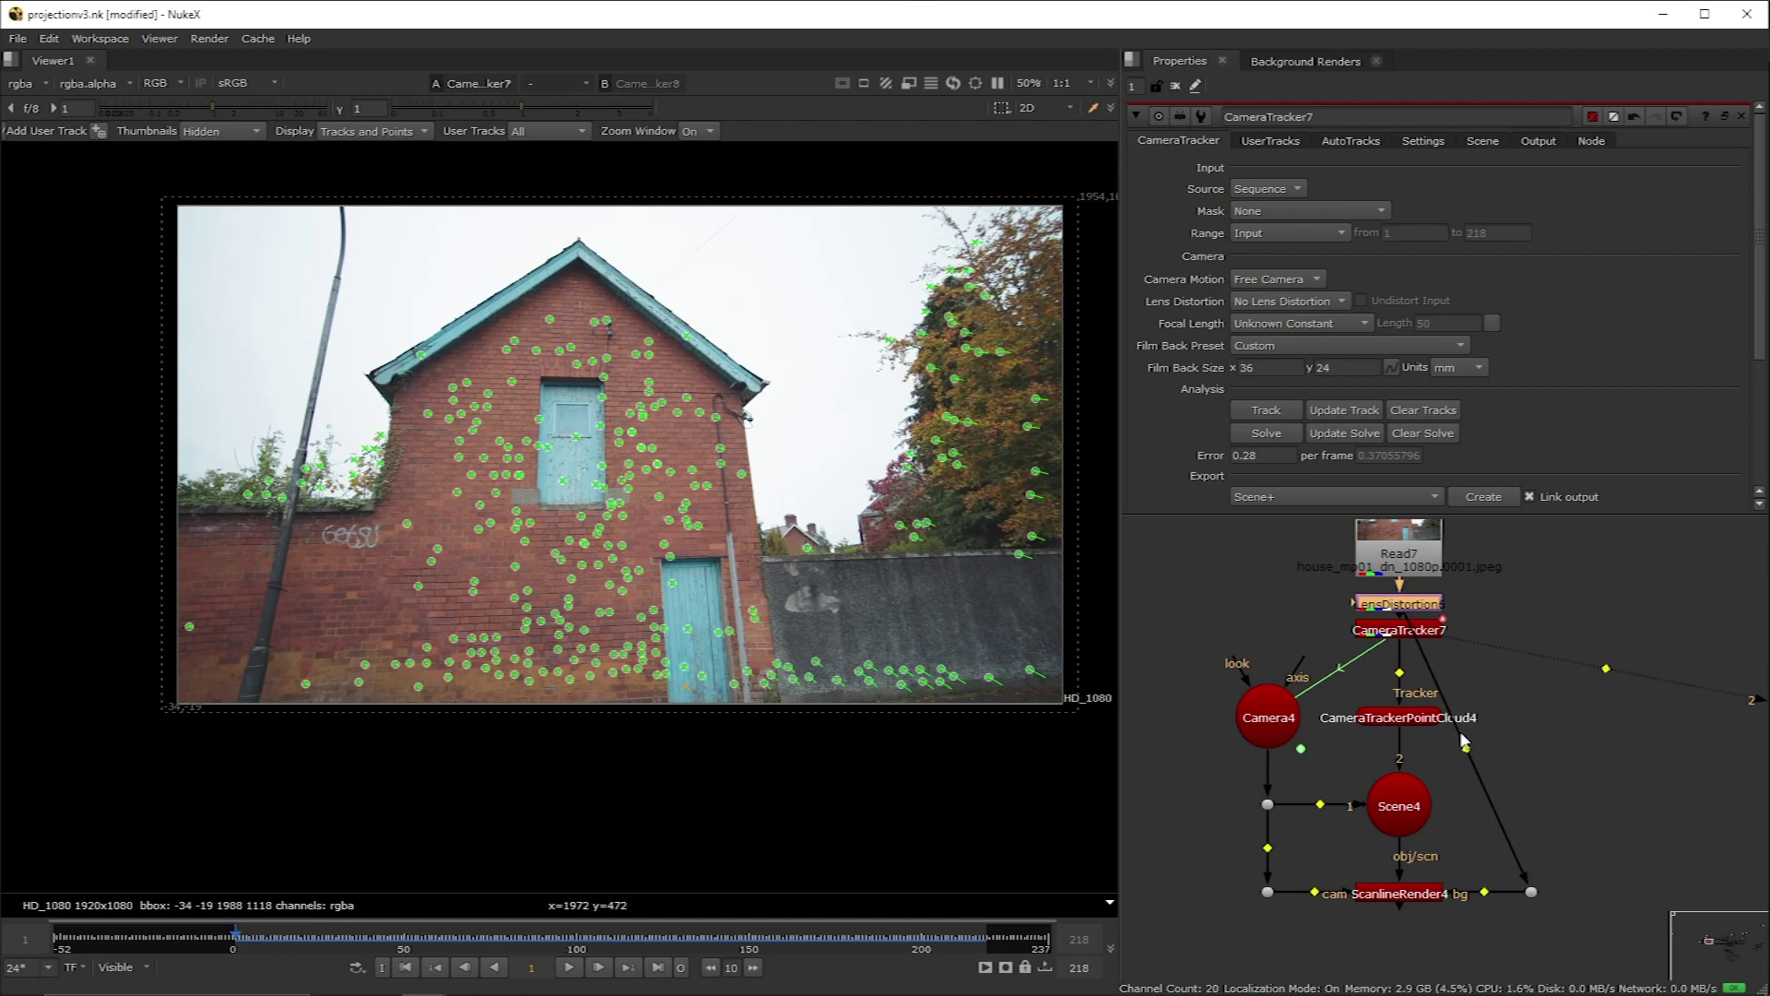
{"action": "left_click_drag", "start_coordinate": [1465, 742], "coordinate": [1420, 549], "text": "ctrl"}
{"action": "left_click_drag", "start_coordinate": [1531, 602], "coordinate": [1530, 544]}
{"action": "scroll", "coordinate": [1510, 641], "scroll_direction": "down", "scroll_amount": 2}
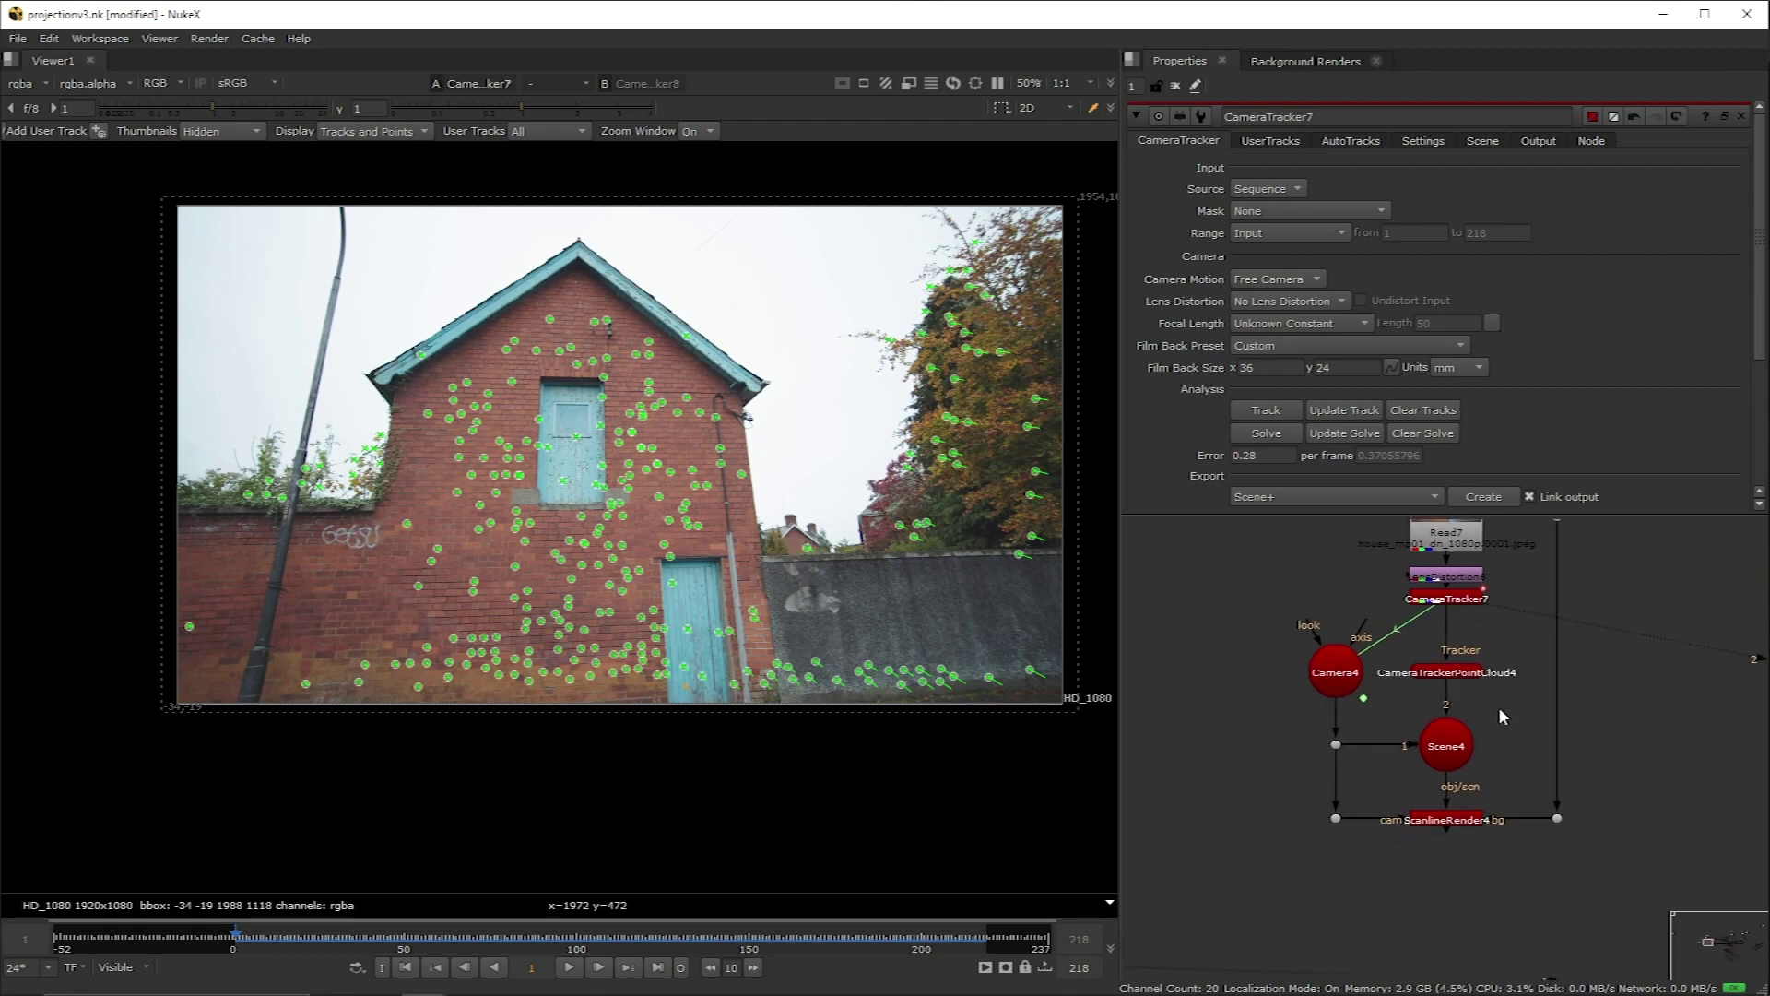
{"action": "key", "text": "m"}
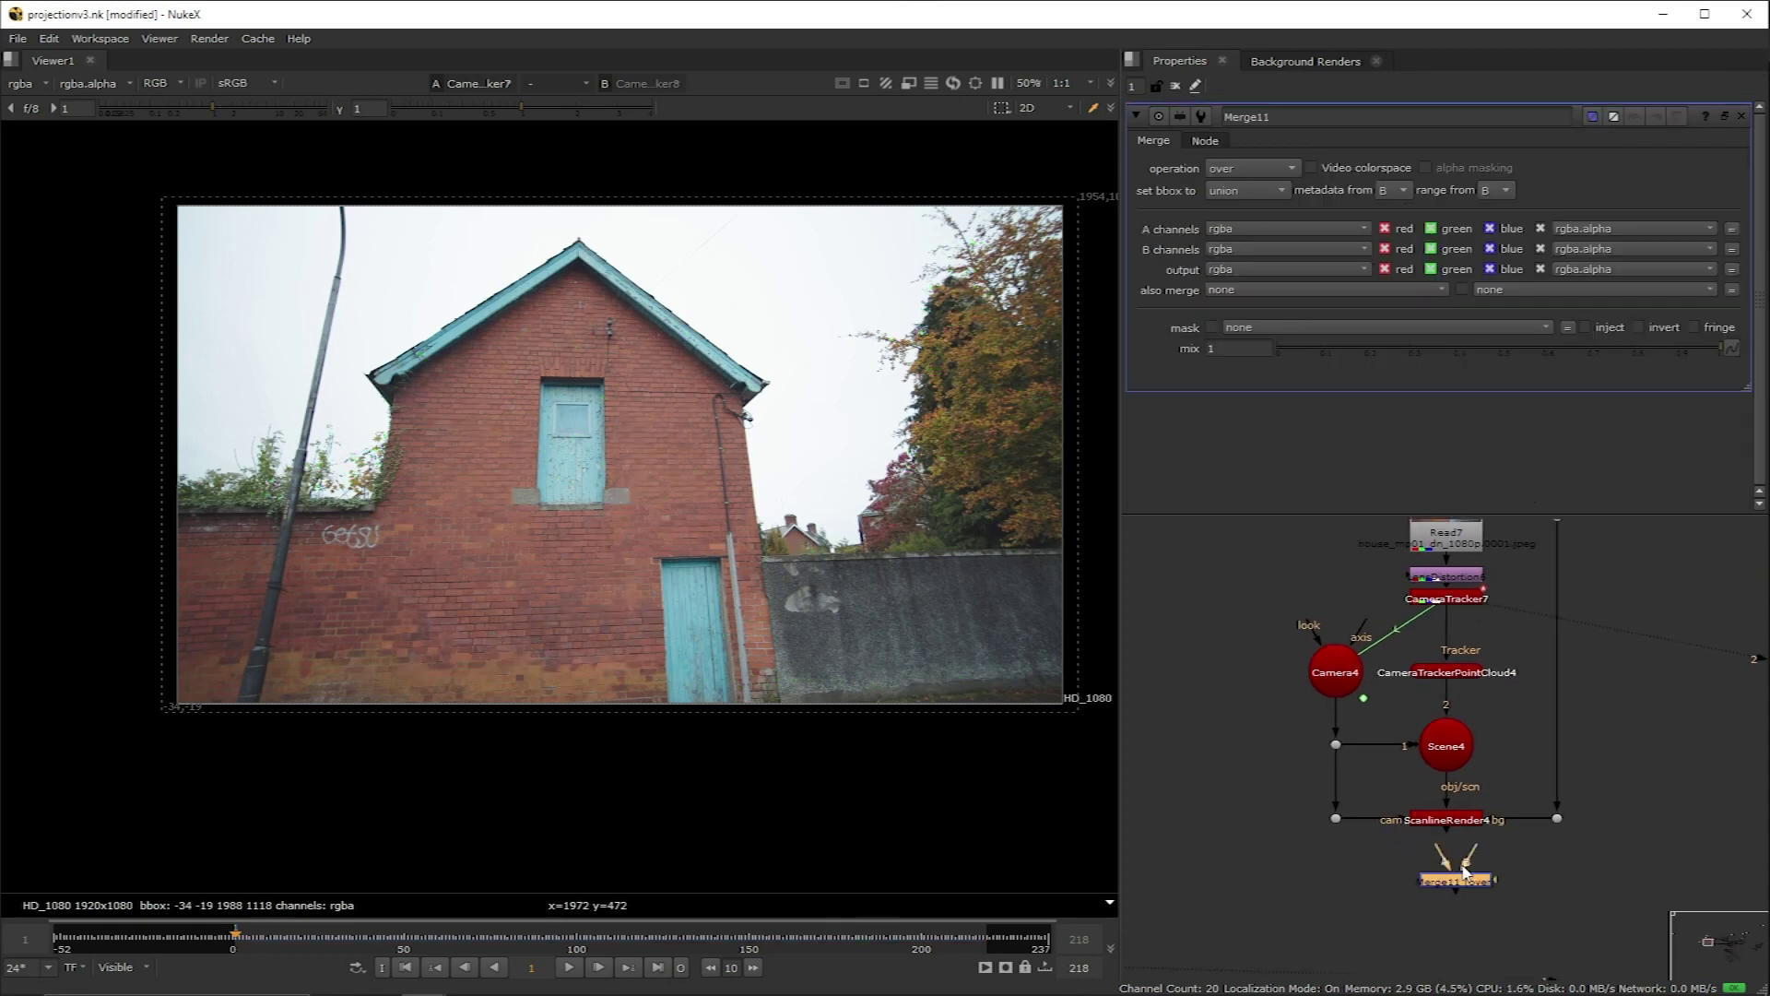
{"action": "left_click_drag", "start_coordinate": [1564, 835], "coordinate": [1558, 819]}
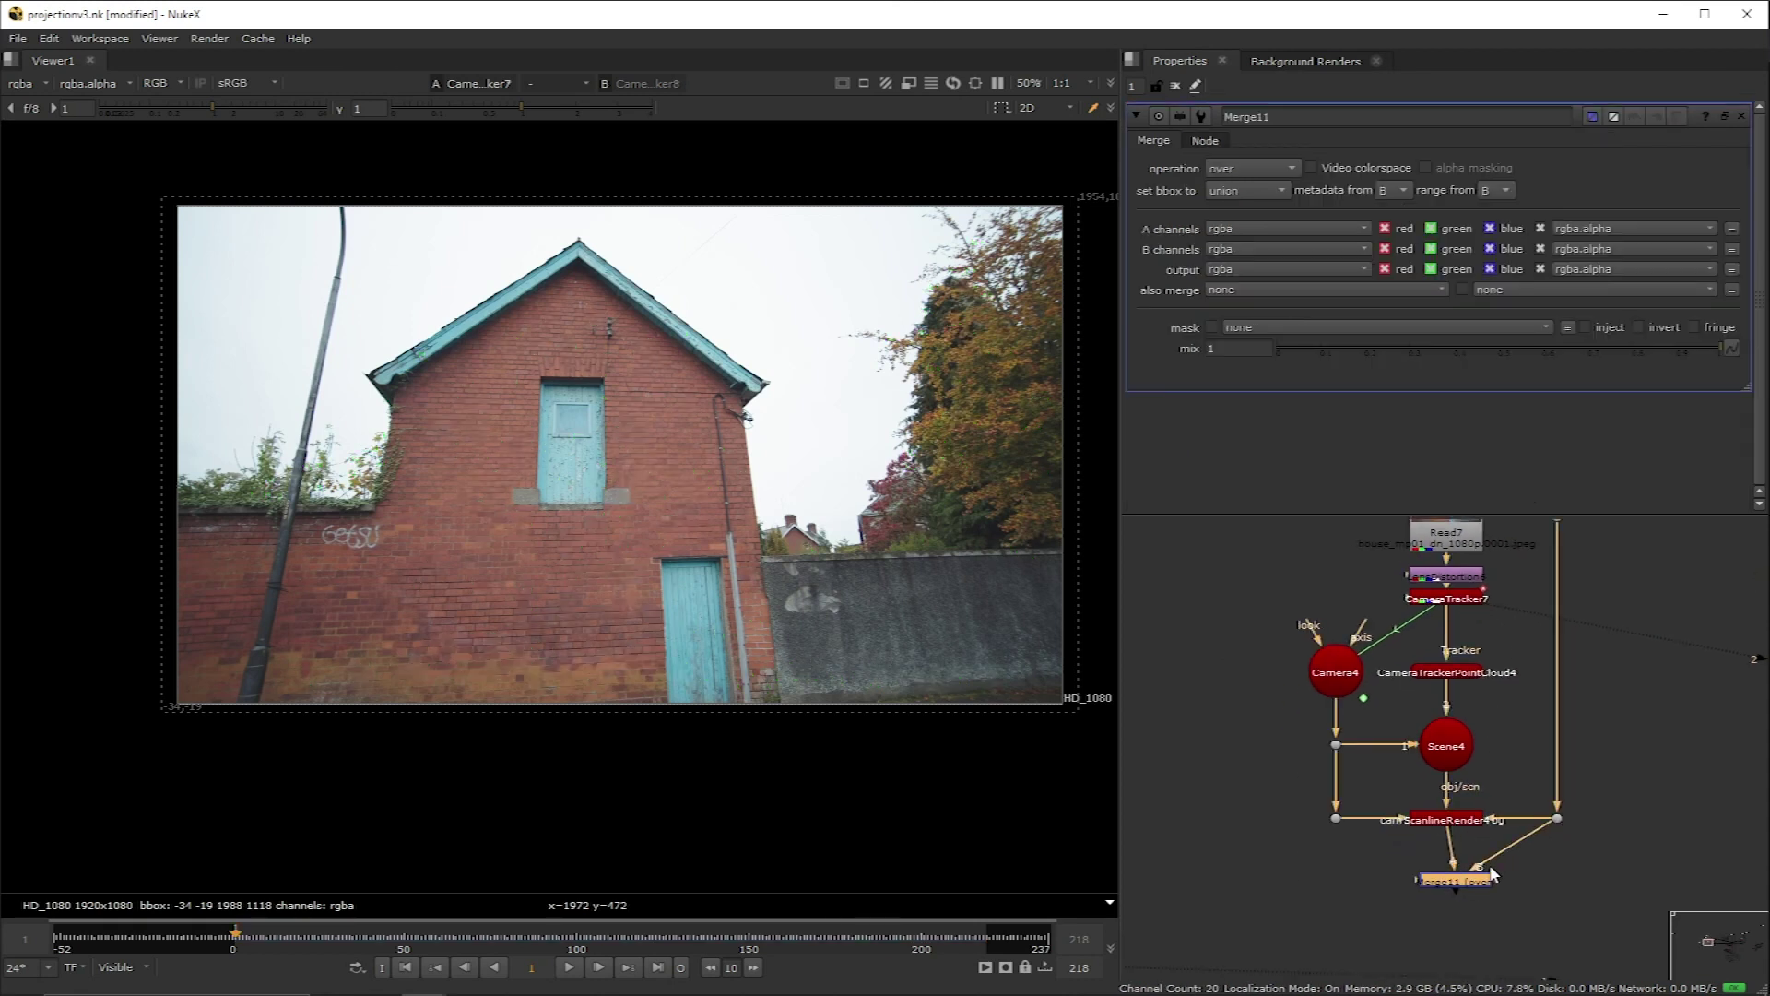
{"action": "left_click_drag", "start_coordinate": [1471, 889], "coordinate": [1461, 883]}
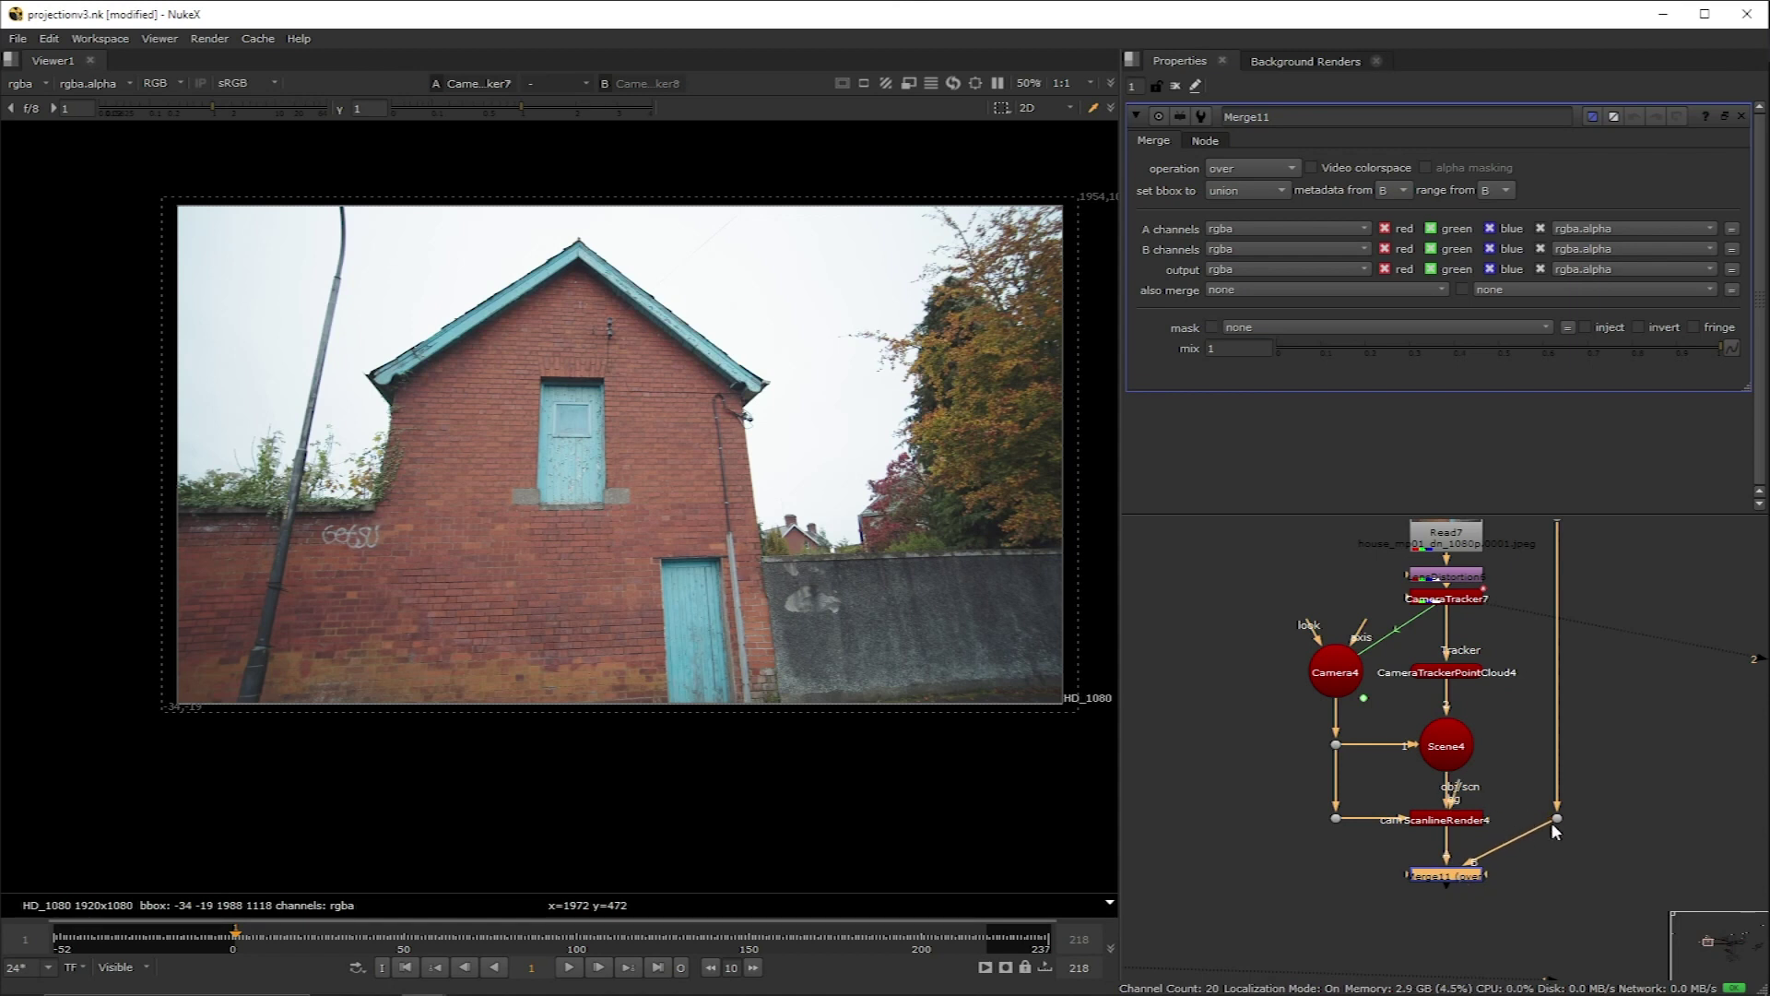
{"action": "left_click_drag", "start_coordinate": [1558, 819], "coordinate": [1557, 876]}
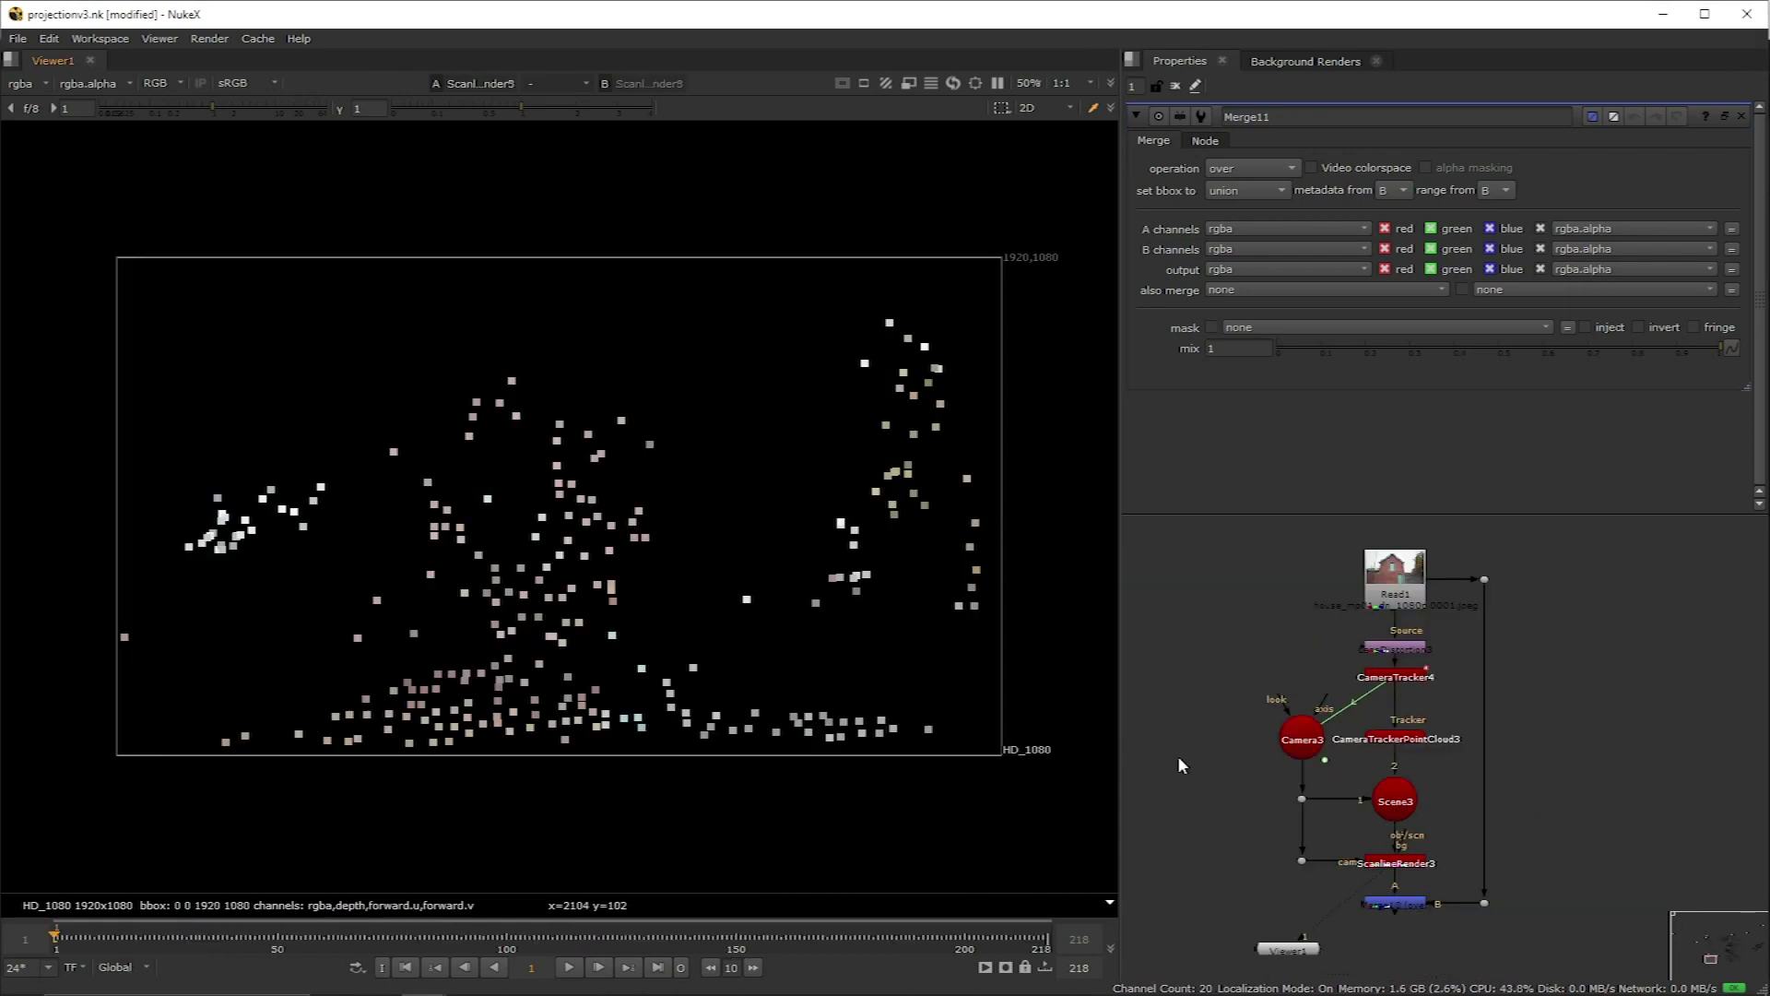
Step: Add a Card to the 3D scene and push it back in depth to the point cloud
{"action": "key", "text": "Tab"}
{"action": "left_click_drag", "start_coordinate": [706, 610], "coordinate": [350, 588], "text": "ctrl"}
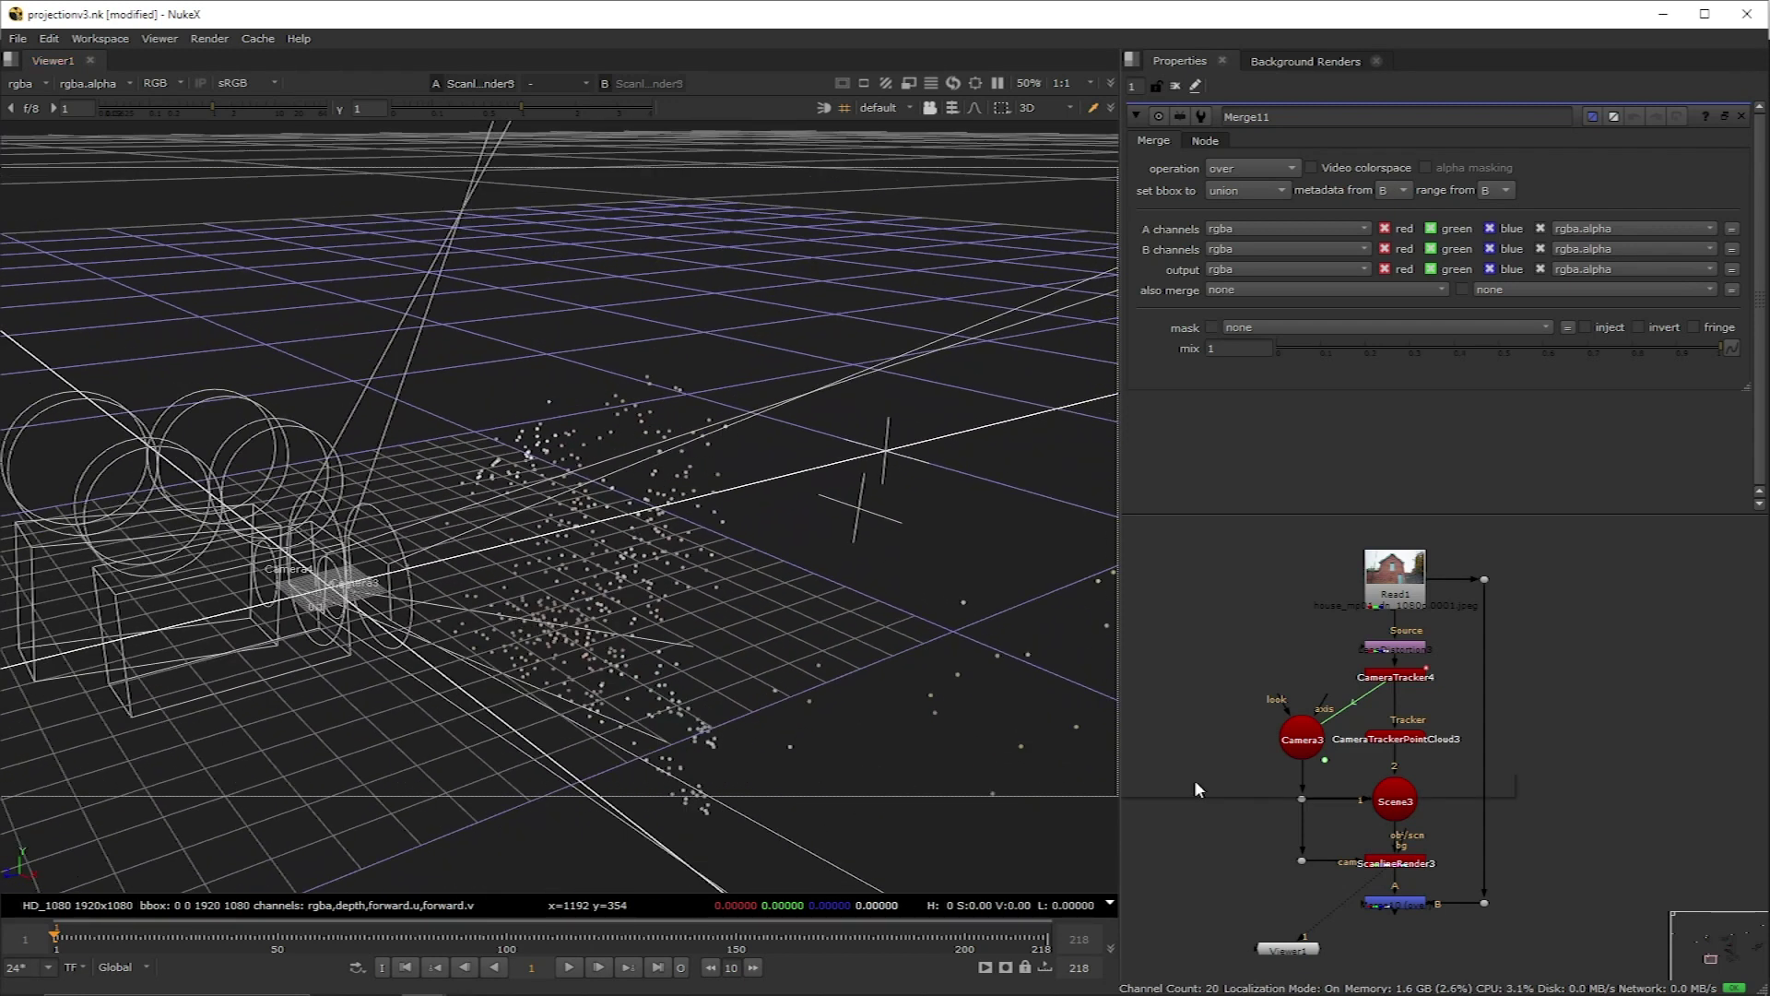
{"action": "key", "text": "Tab"}
{"action": "type", "text": "card"}
{"action": "key", "text": "Return"}
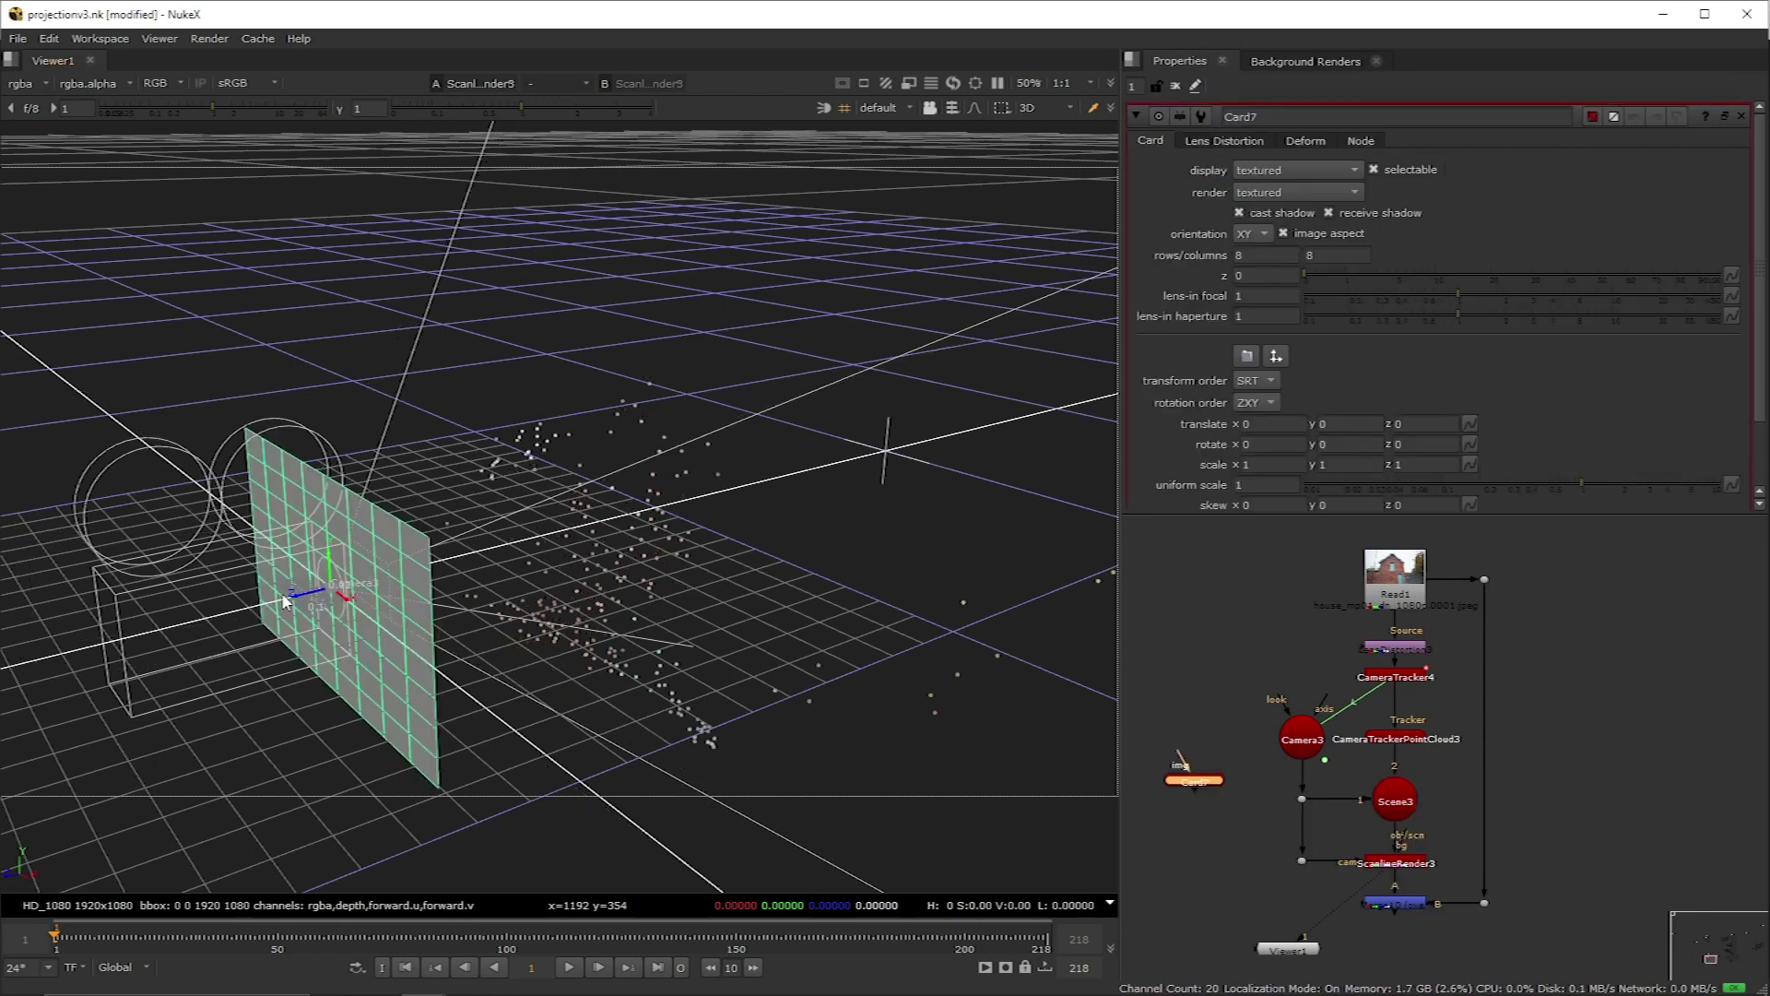
{"action": "left_click_drag", "start_coordinate": [293, 592], "coordinate": [663, 572]}
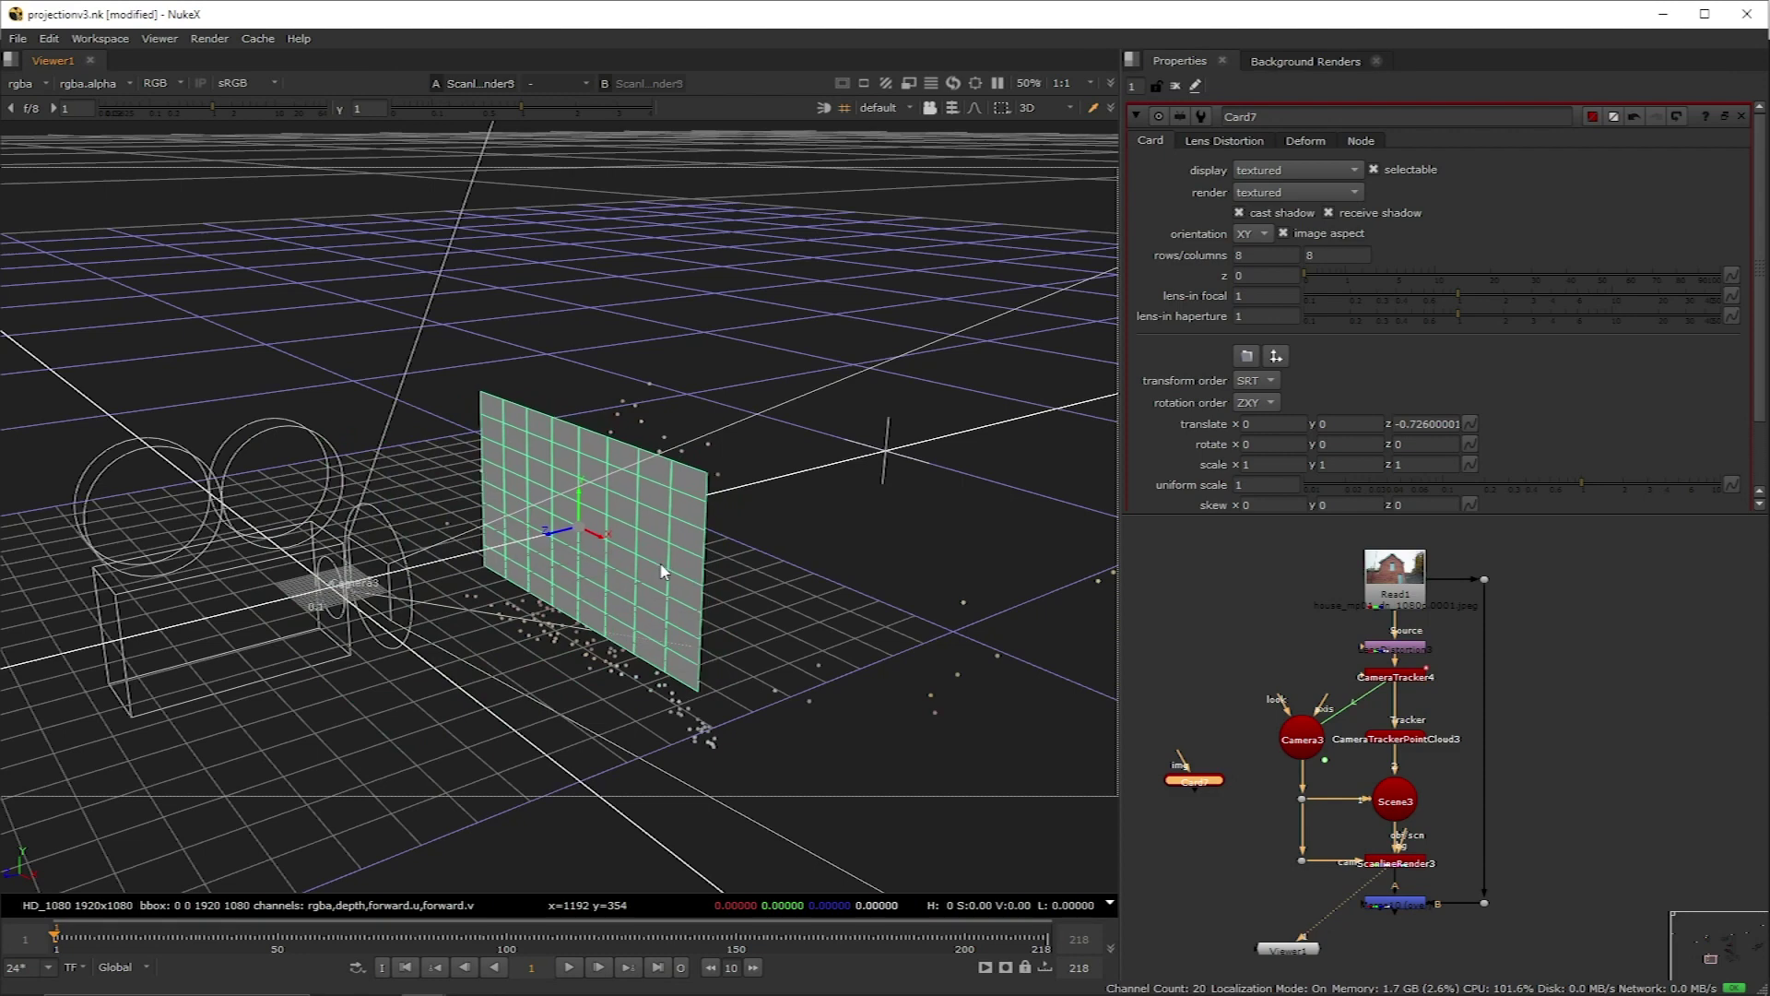
{"action": "left_click_drag", "start_coordinate": [786, 549], "coordinate": [1111, 498], "text": "ctrl"}
Step: Set Card7's y scale to 1.3 and orbit around the card and camera
{"action": "left_click", "coordinate": [1349, 463]}
{"action": "key", "text": "Up"}
{"action": "key", "text": "Up"}
{"action": "key", "text": "Up"}
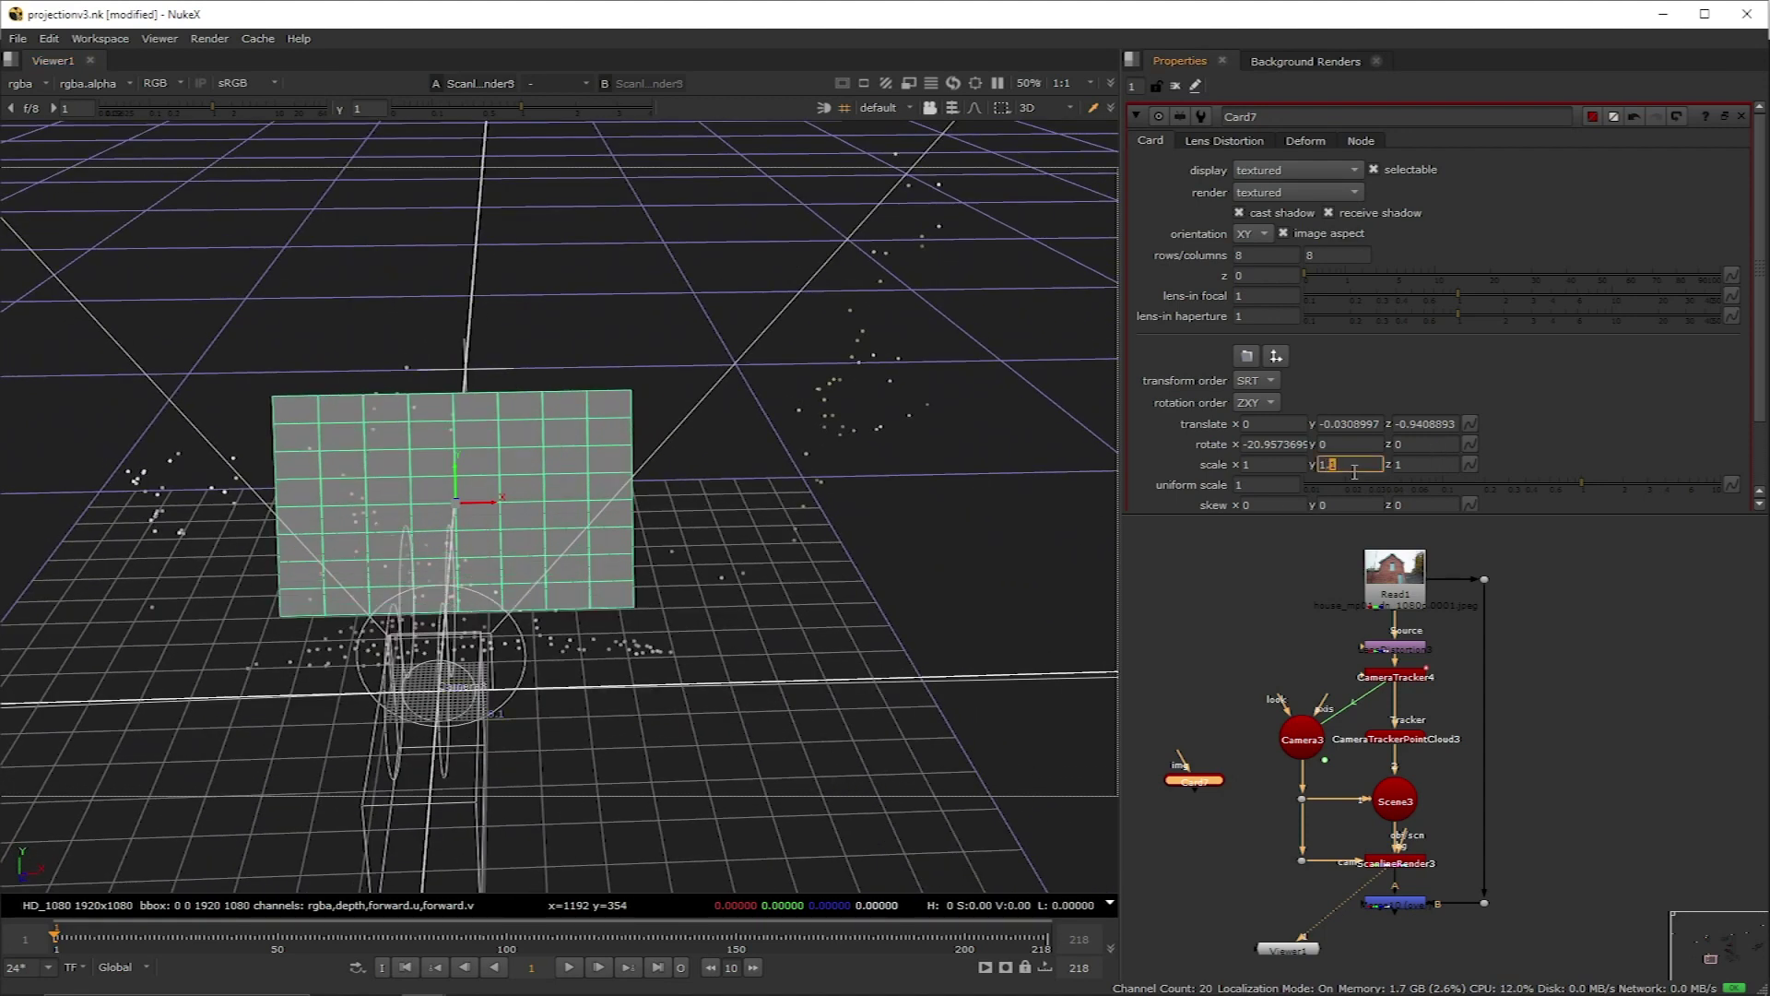
{"action": "left_click_drag", "start_coordinate": [1024, 479], "coordinate": [1416, 799], "text": "ctrl"}
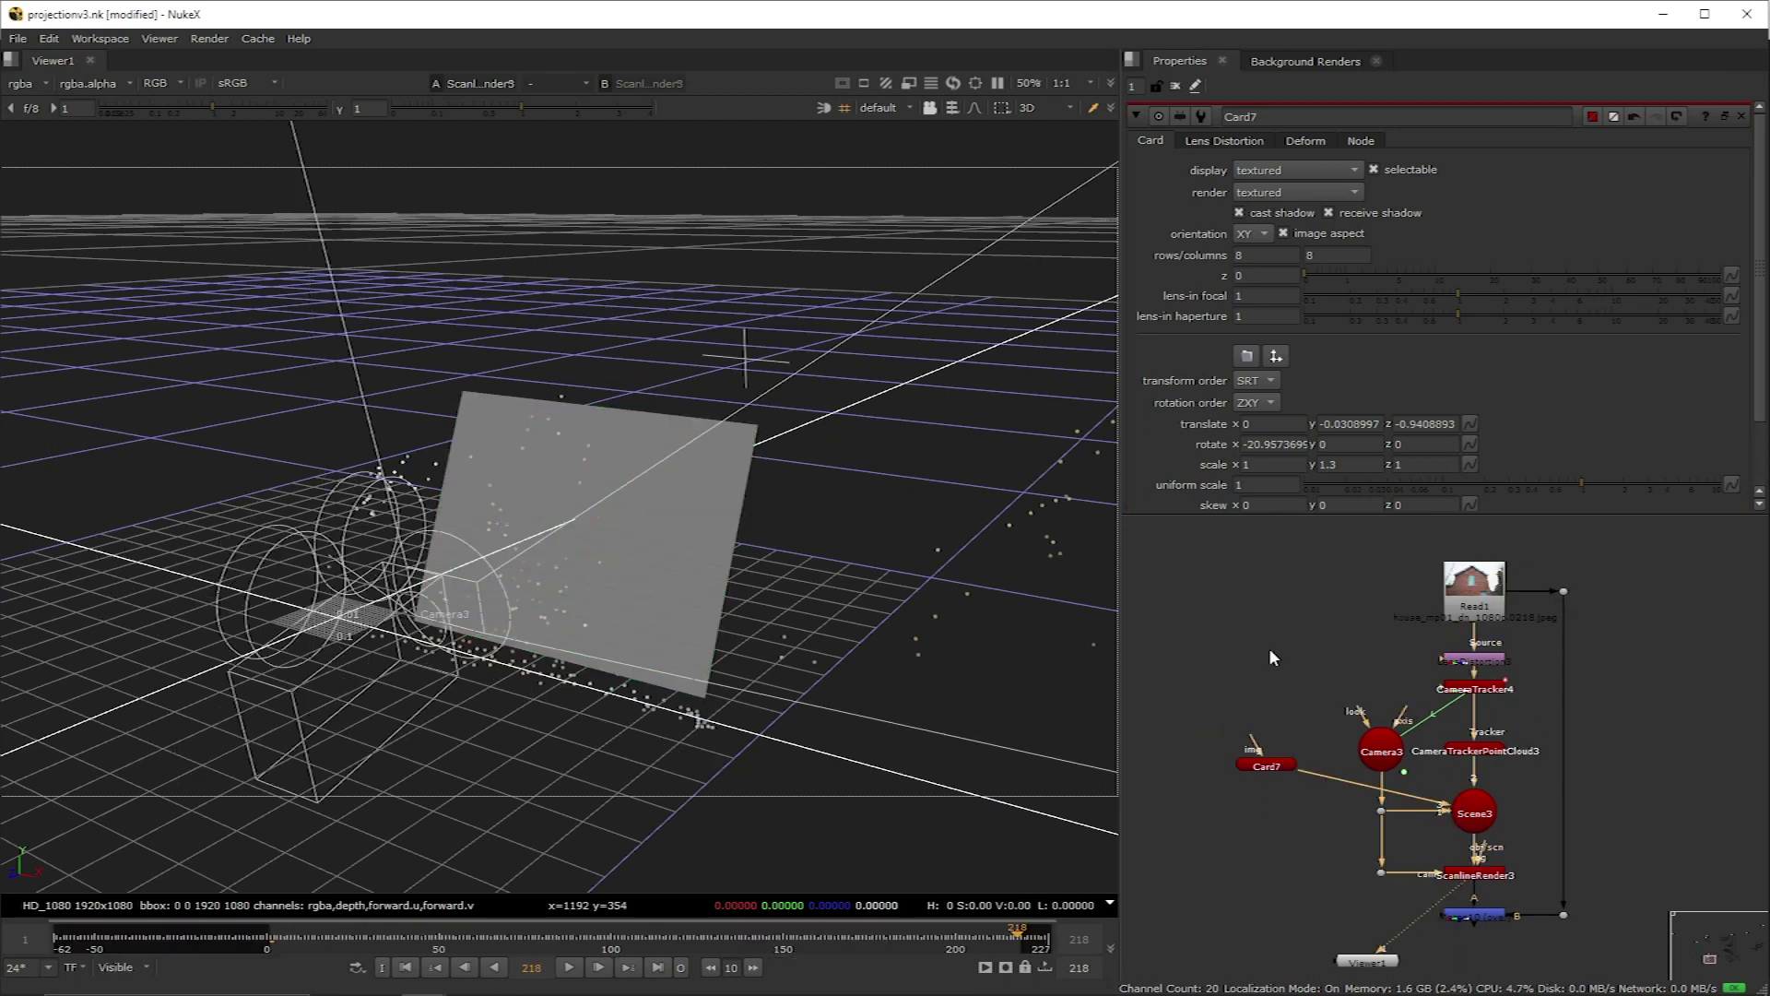
{"action": "key", "text": "Tab"}
Step: Add a FrameHold at frame 218 off Read1 and view the held plate
{"action": "type", "text": "f"}
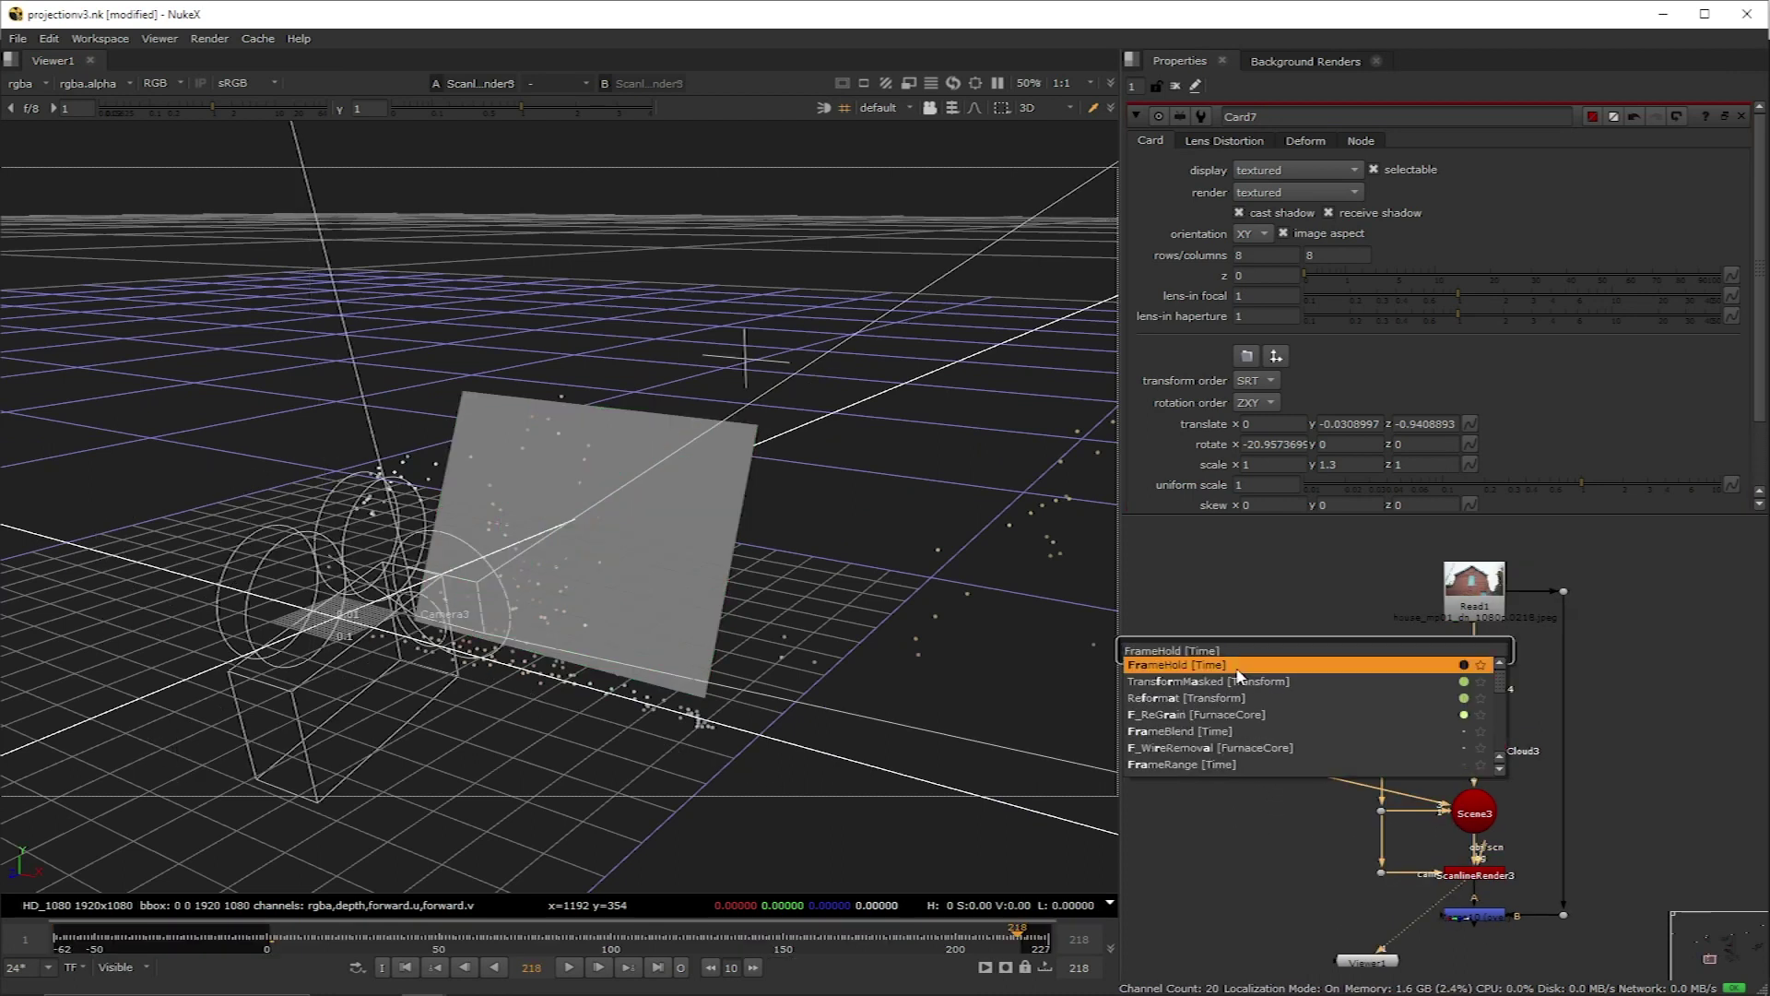
{"action": "left_click", "coordinate": [1248, 664]}
{"action": "left_click_drag", "start_coordinate": [1243, 634], "coordinate": [1452, 659]}
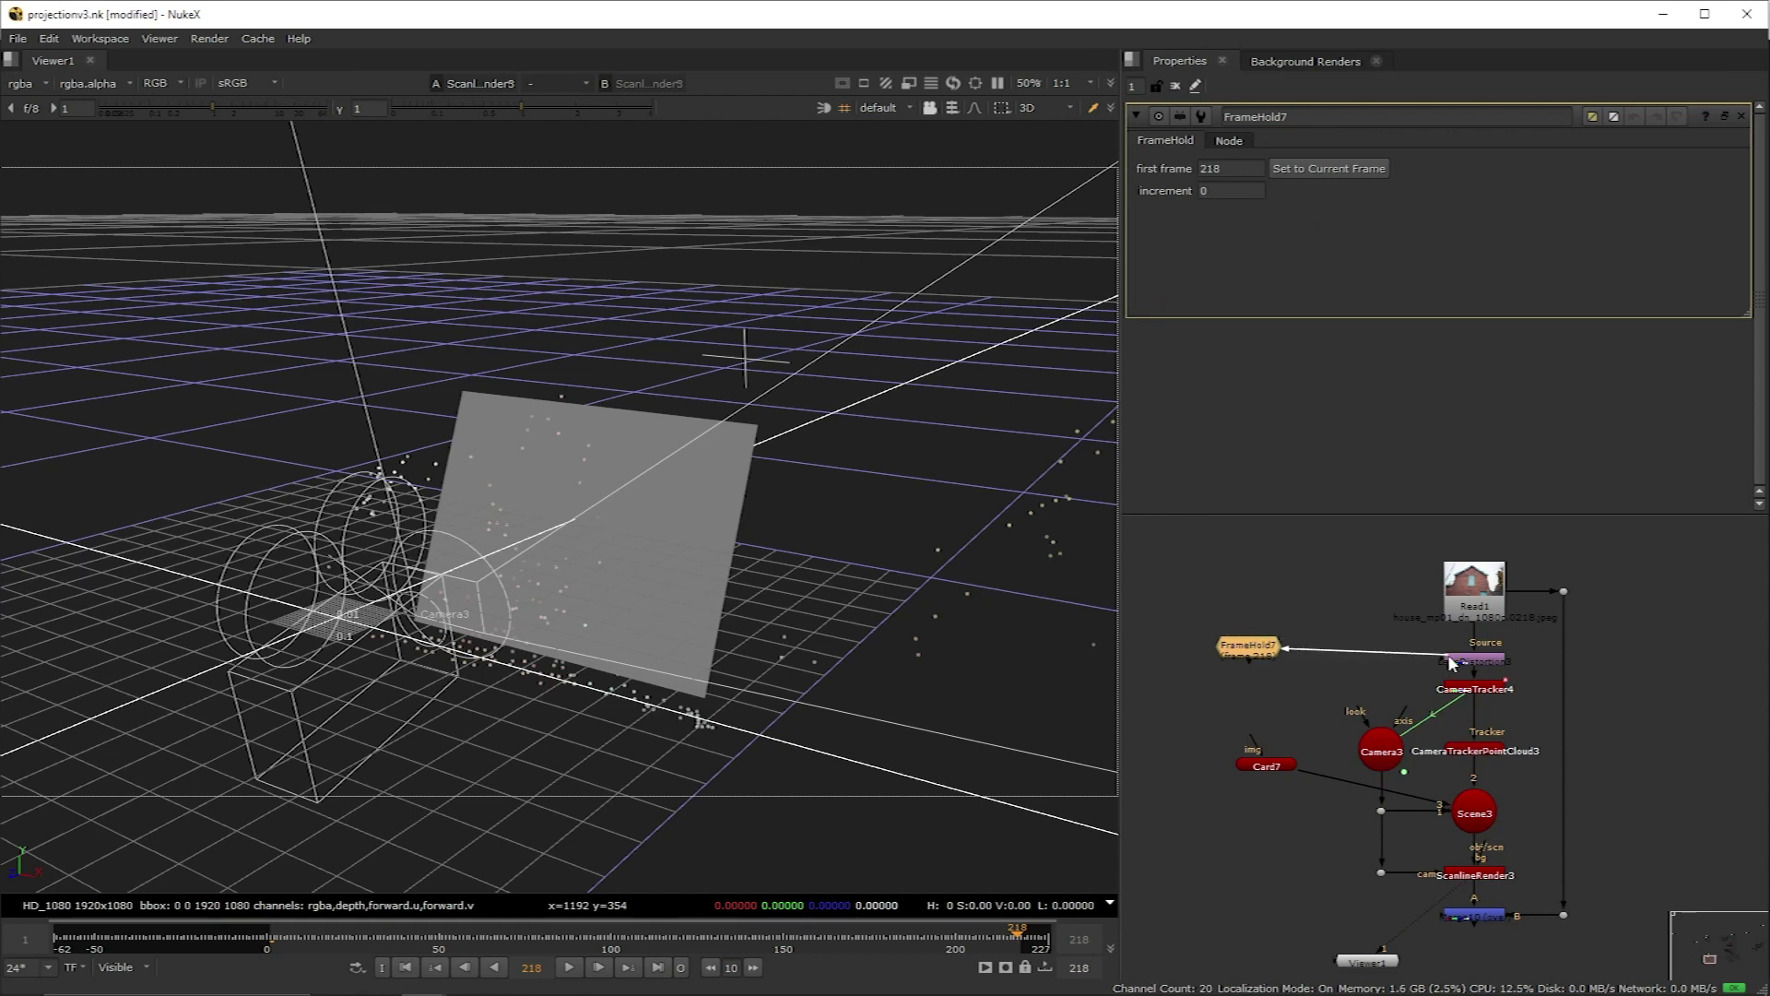
{"action": "left_click_drag", "start_coordinate": [1254, 653], "coordinate": [1266, 670]}
{"action": "key", "text": "1"}
Step: Cut out the door with Roto and Premult nodes, then search for Project3D
{"action": "key", "text": "o"}
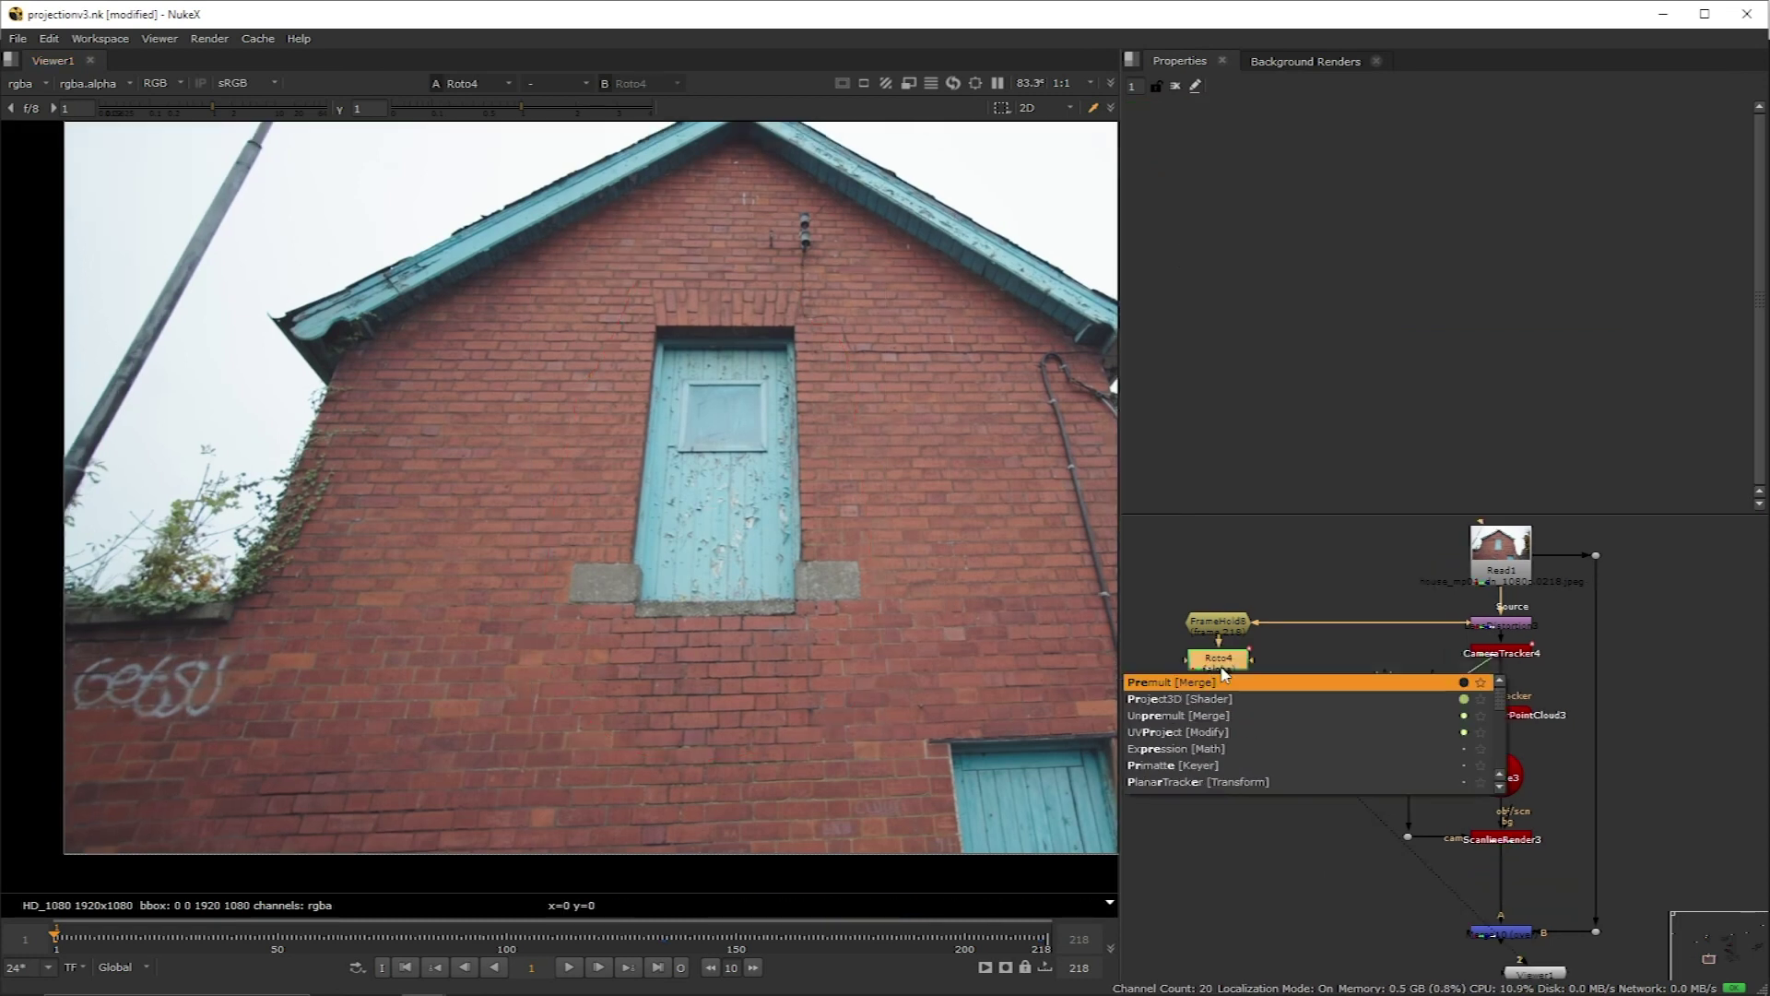
{"action": "left_click", "coordinate": [1311, 684]}
{"action": "key", "text": "Tab"}
{"action": "type", "text": "projec"}
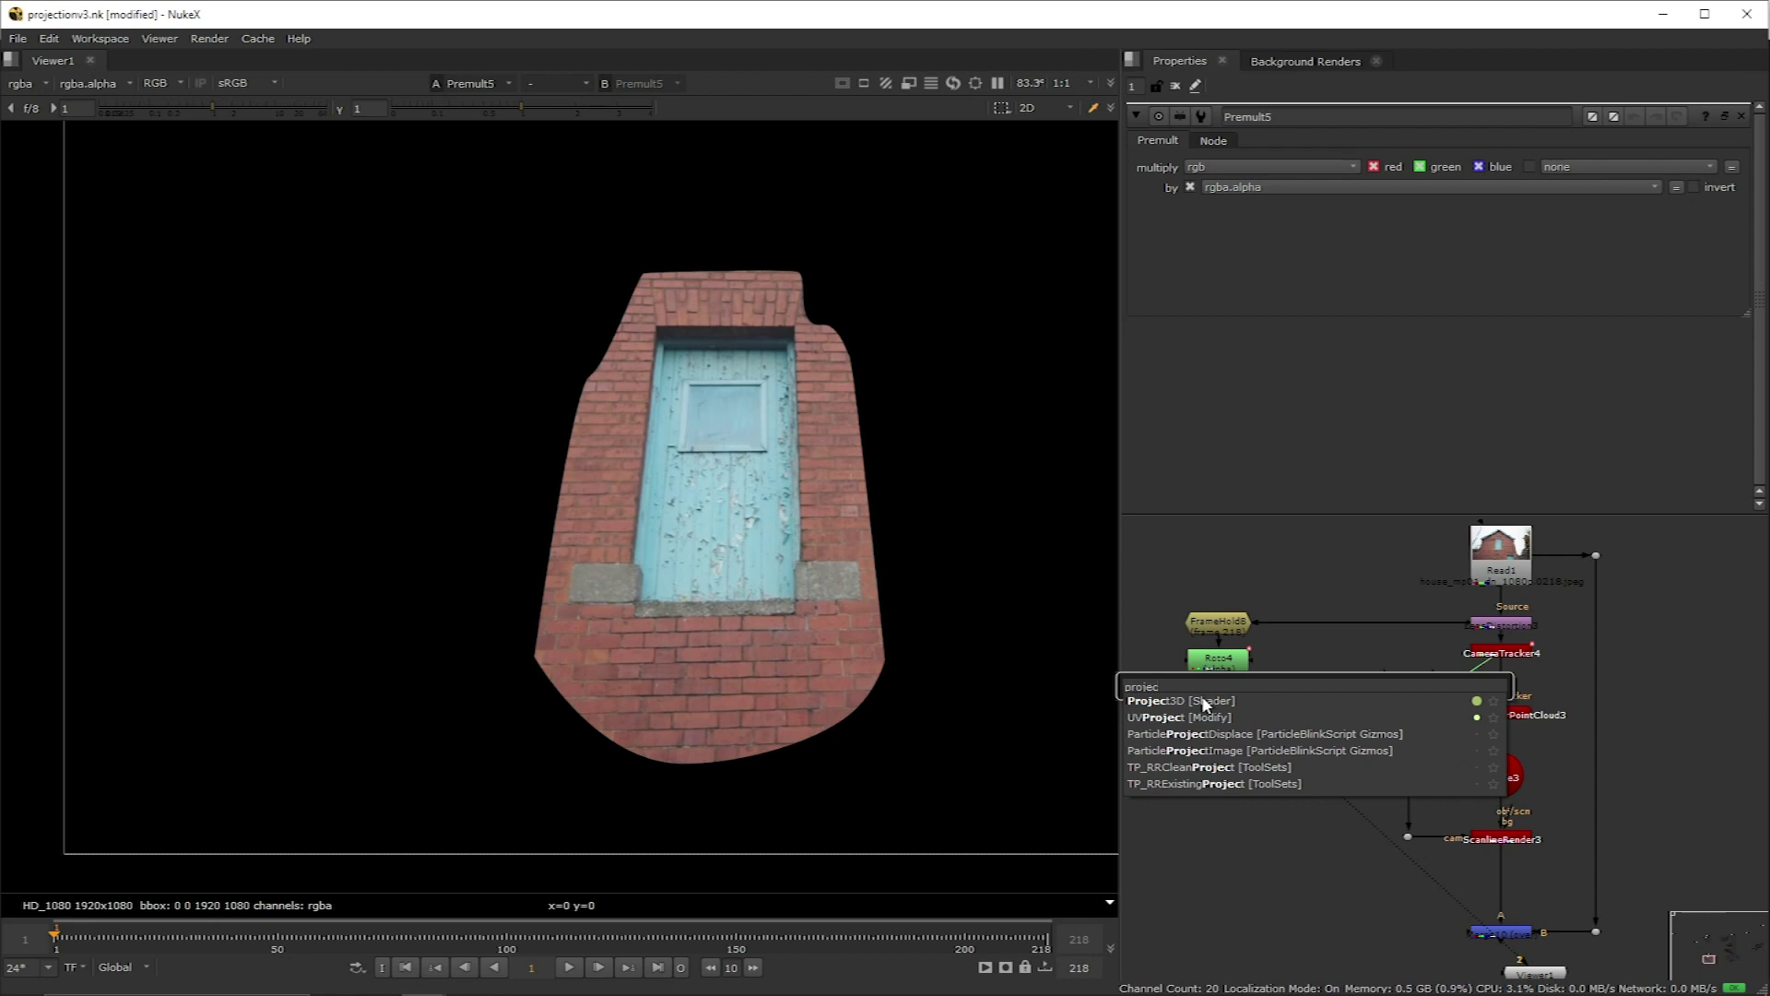
Step: Insert a Project3D node between Premult5 and Card6
{"action": "left_click", "coordinate": [1205, 704]}
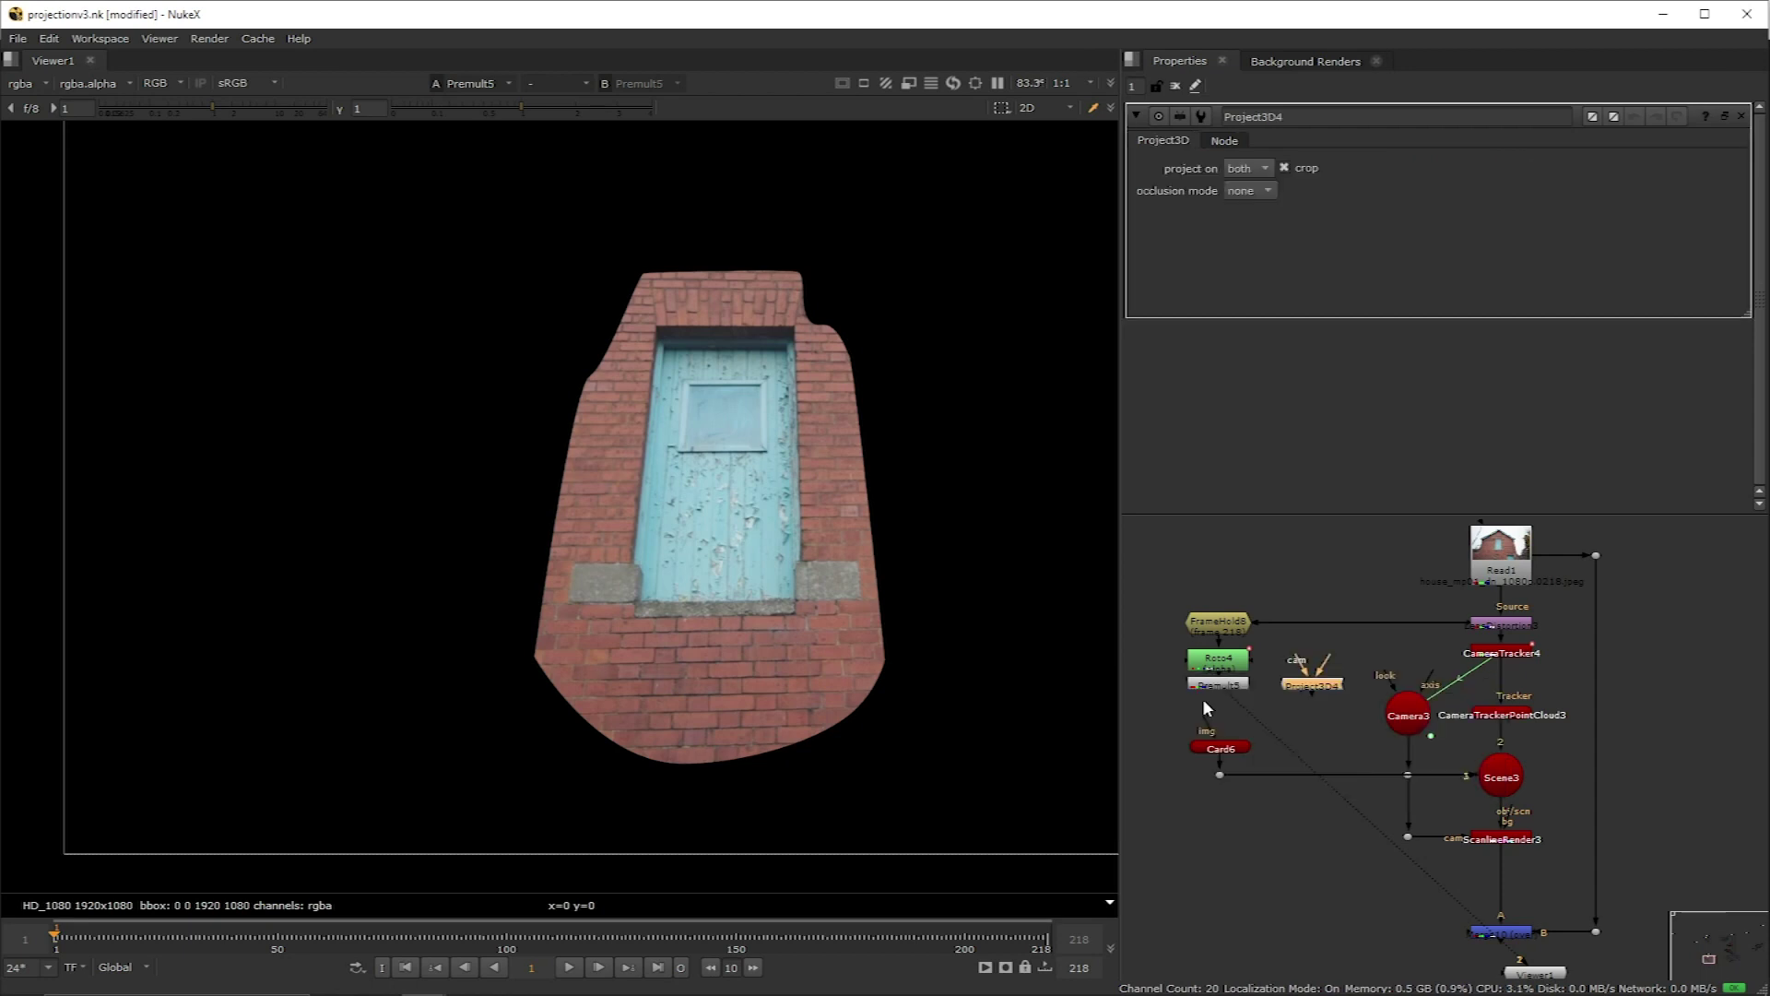
{"action": "left_click_drag", "start_coordinate": [1315, 694], "coordinate": [1218, 719]}
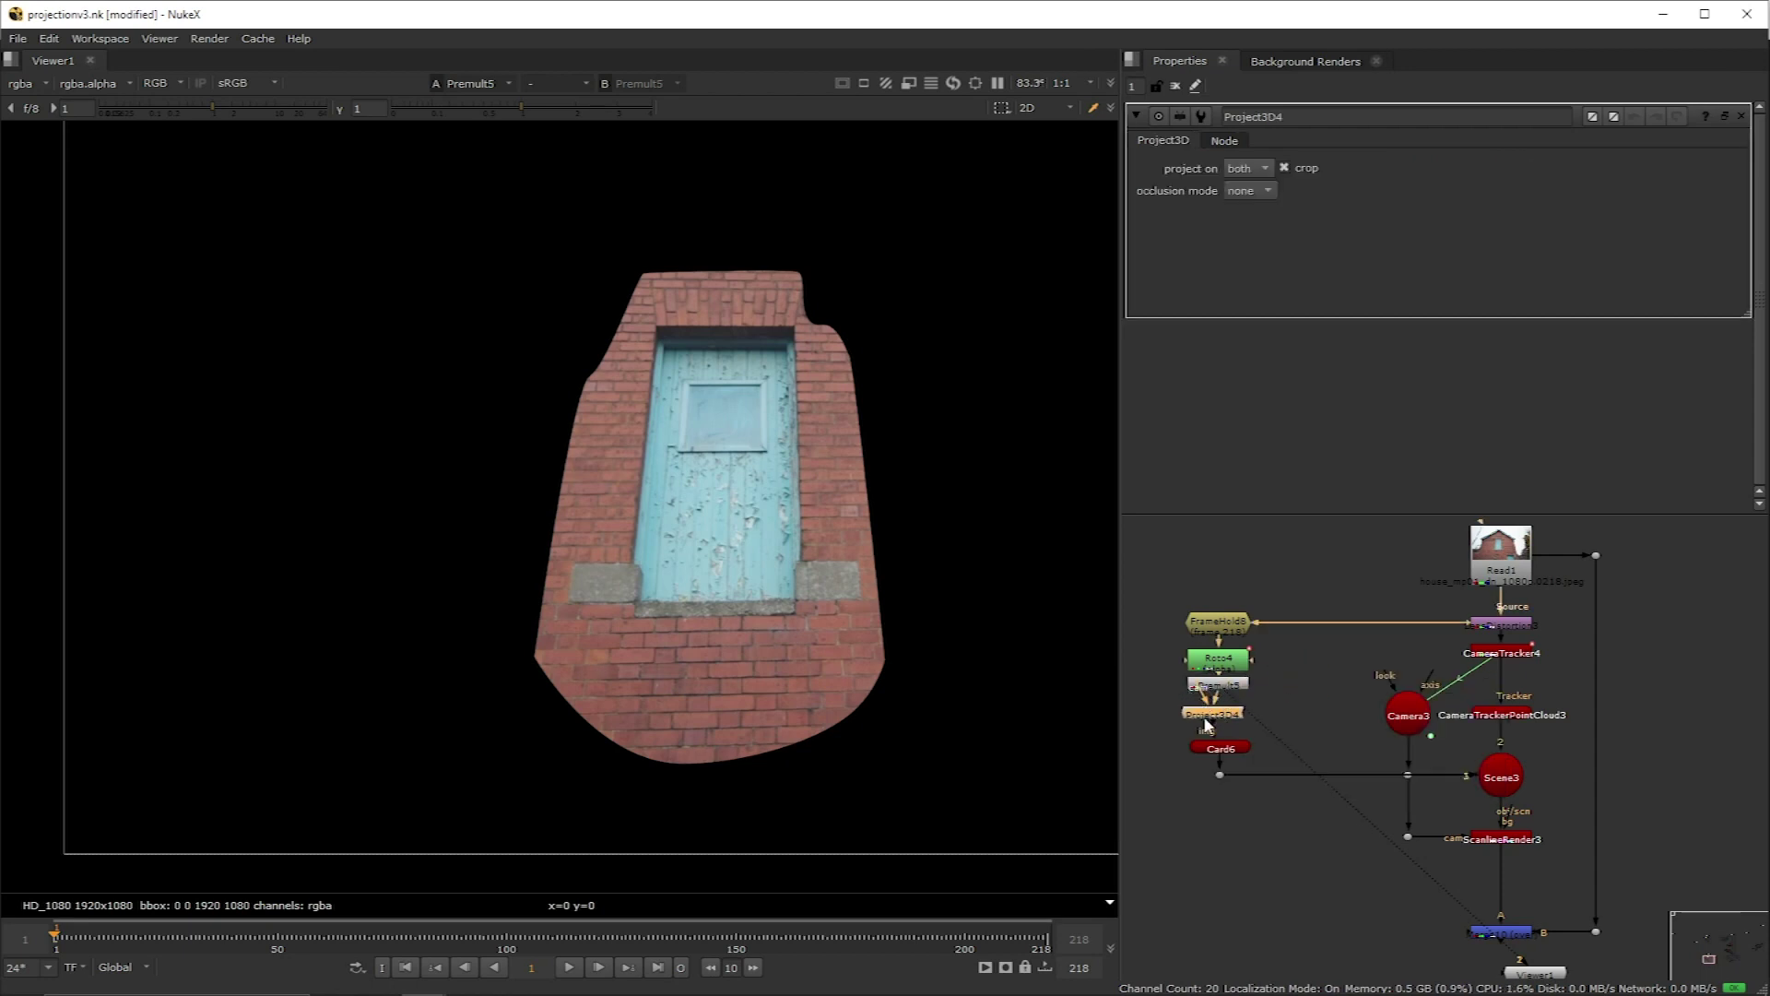
{"action": "left_click", "coordinate": [1242, 634]}
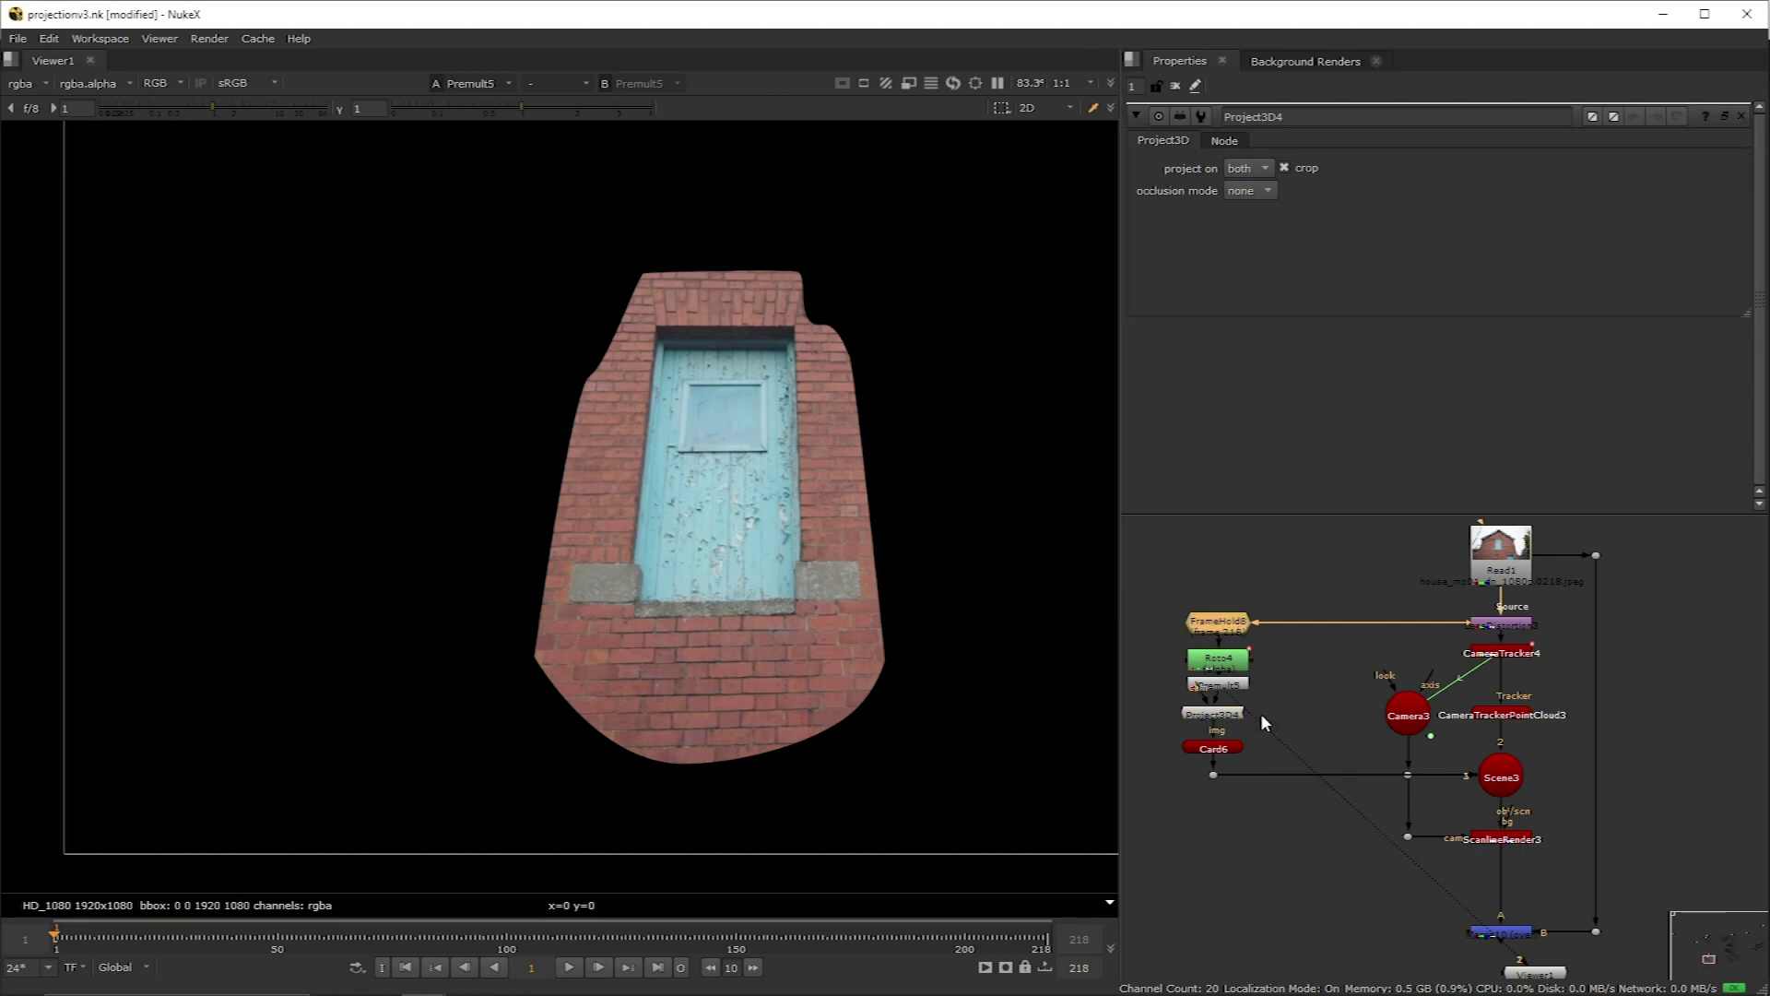
Step: Feed a FrameHold of Camera3 into Project3D's cam input
{"action": "key", "text": "ctrl+v"}
{"action": "left_click_drag", "start_coordinate": [1300, 703], "coordinate": [1417, 724]}
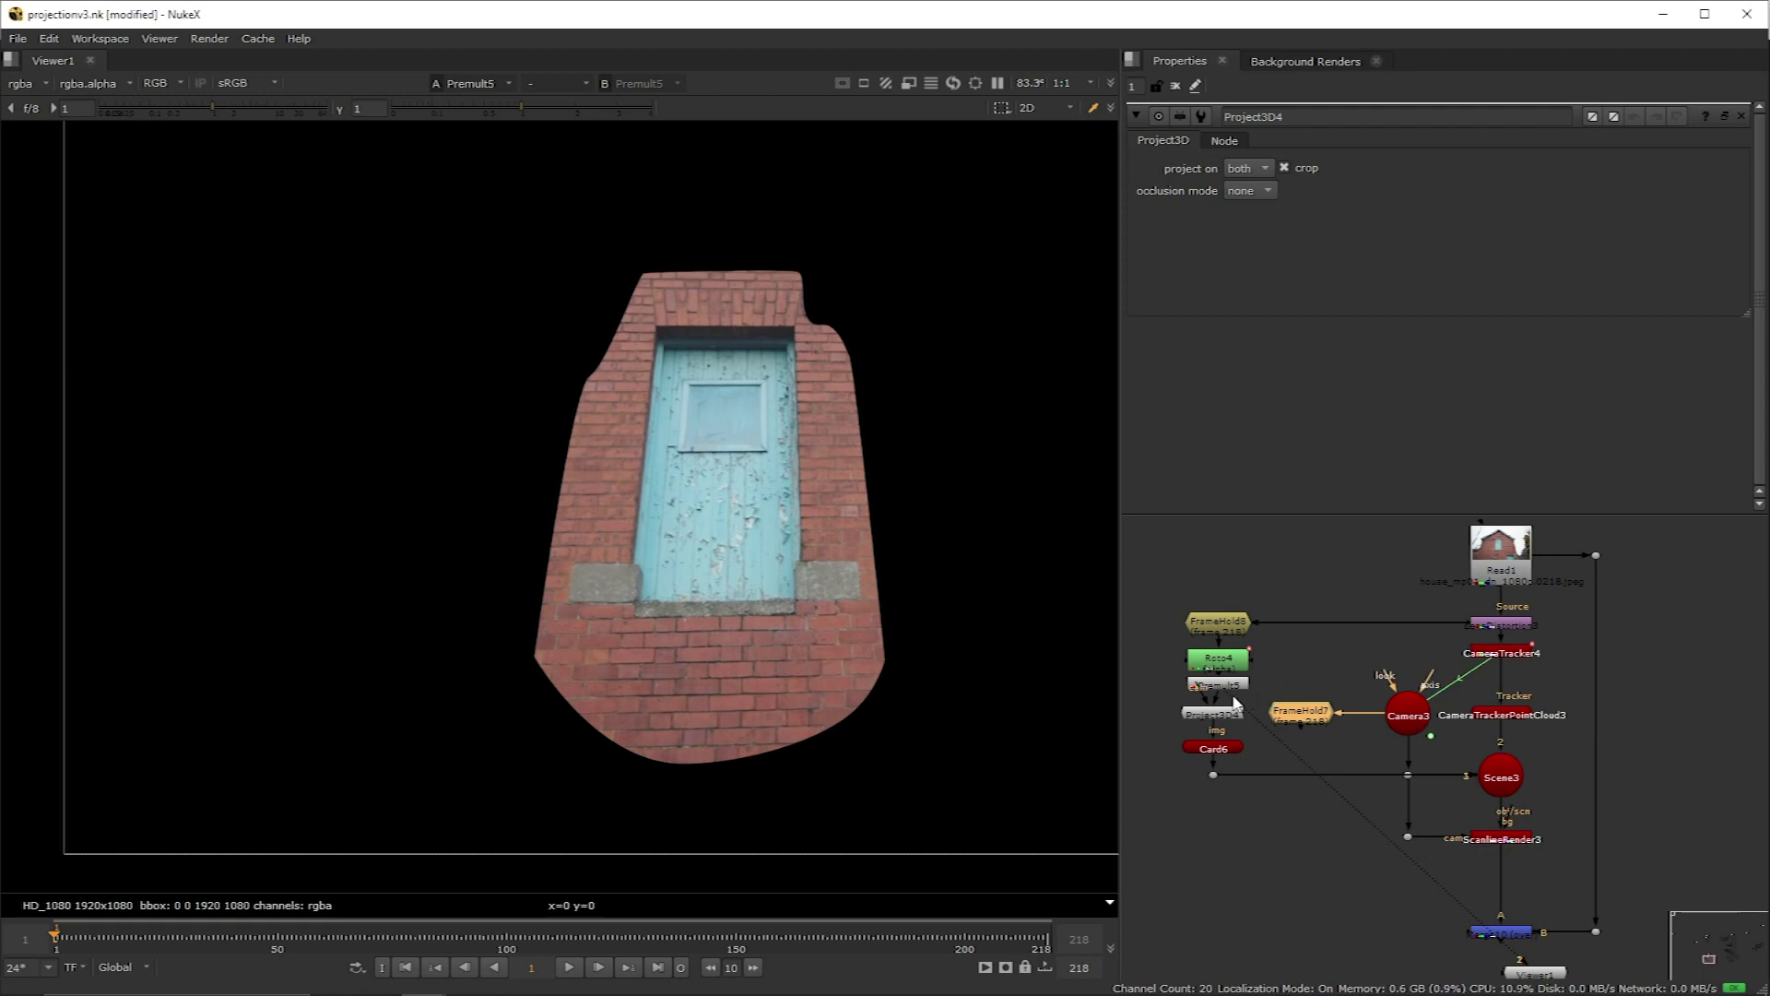
{"action": "left_click_drag", "start_coordinate": [1203, 693], "coordinate": [1308, 718]}
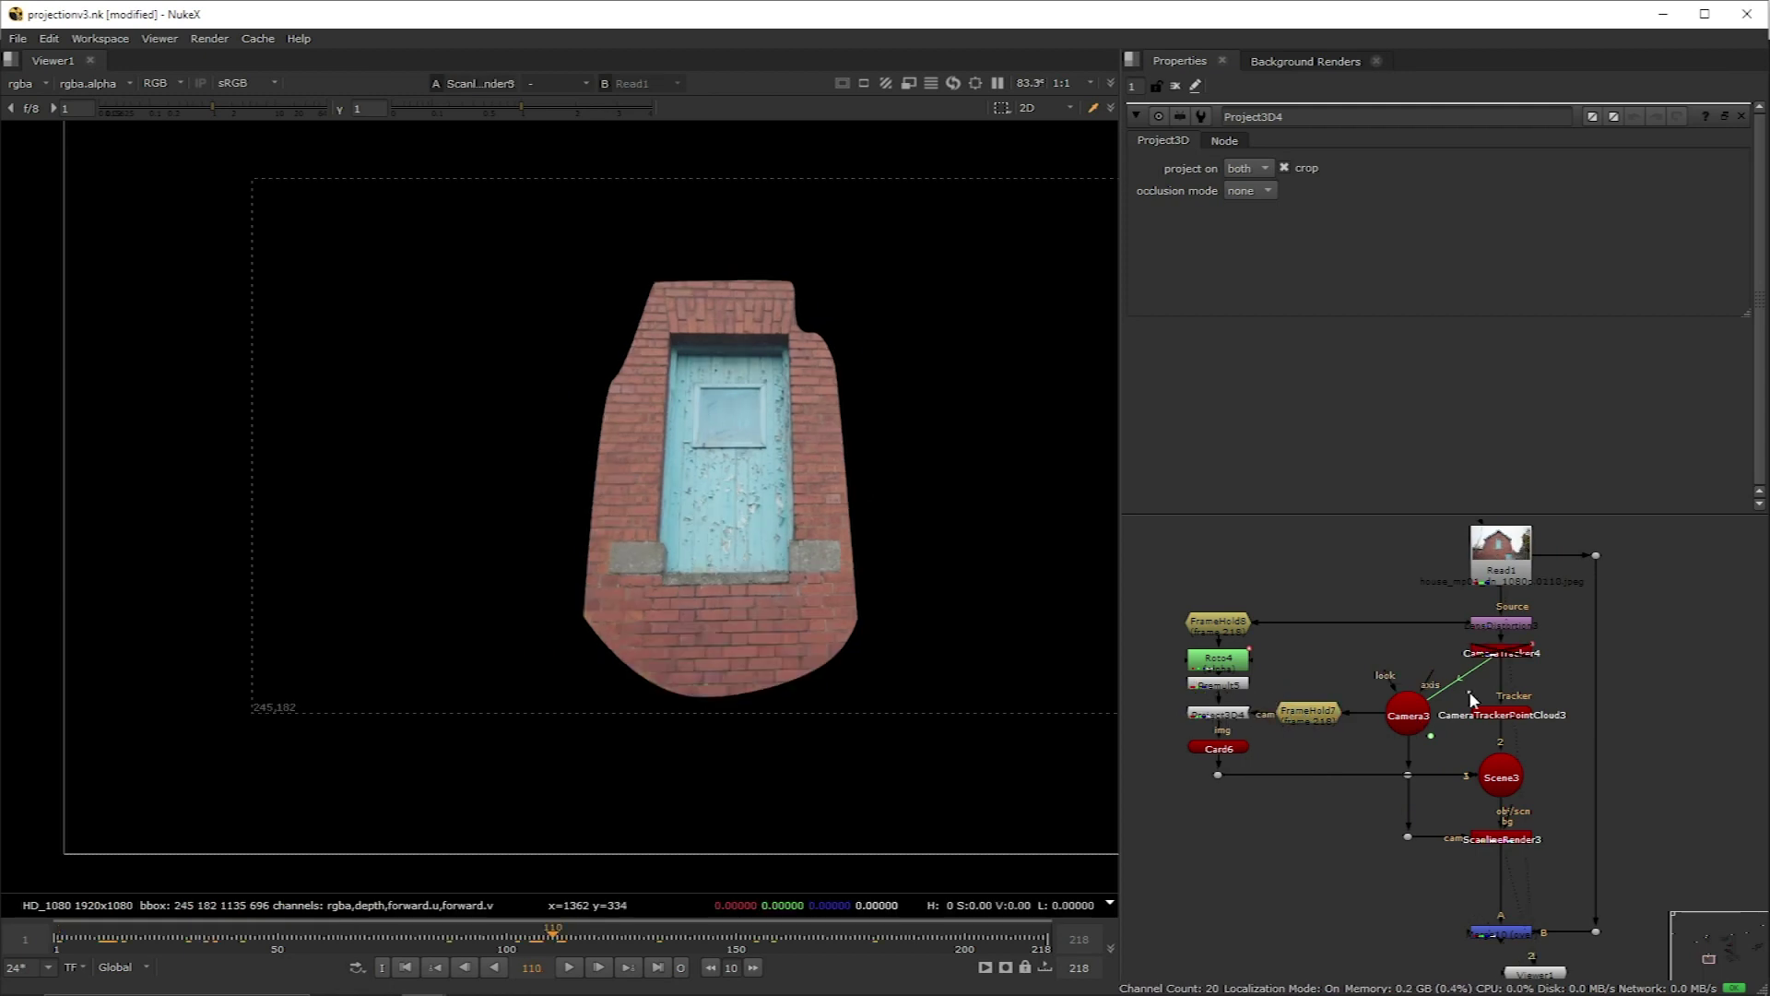
{"action": "left_click_drag", "start_coordinate": [1467, 694], "coordinate": [1182, 732]}
{"action": "left_click_drag", "start_coordinate": [1381, 680], "coordinate": [1289, 751]}
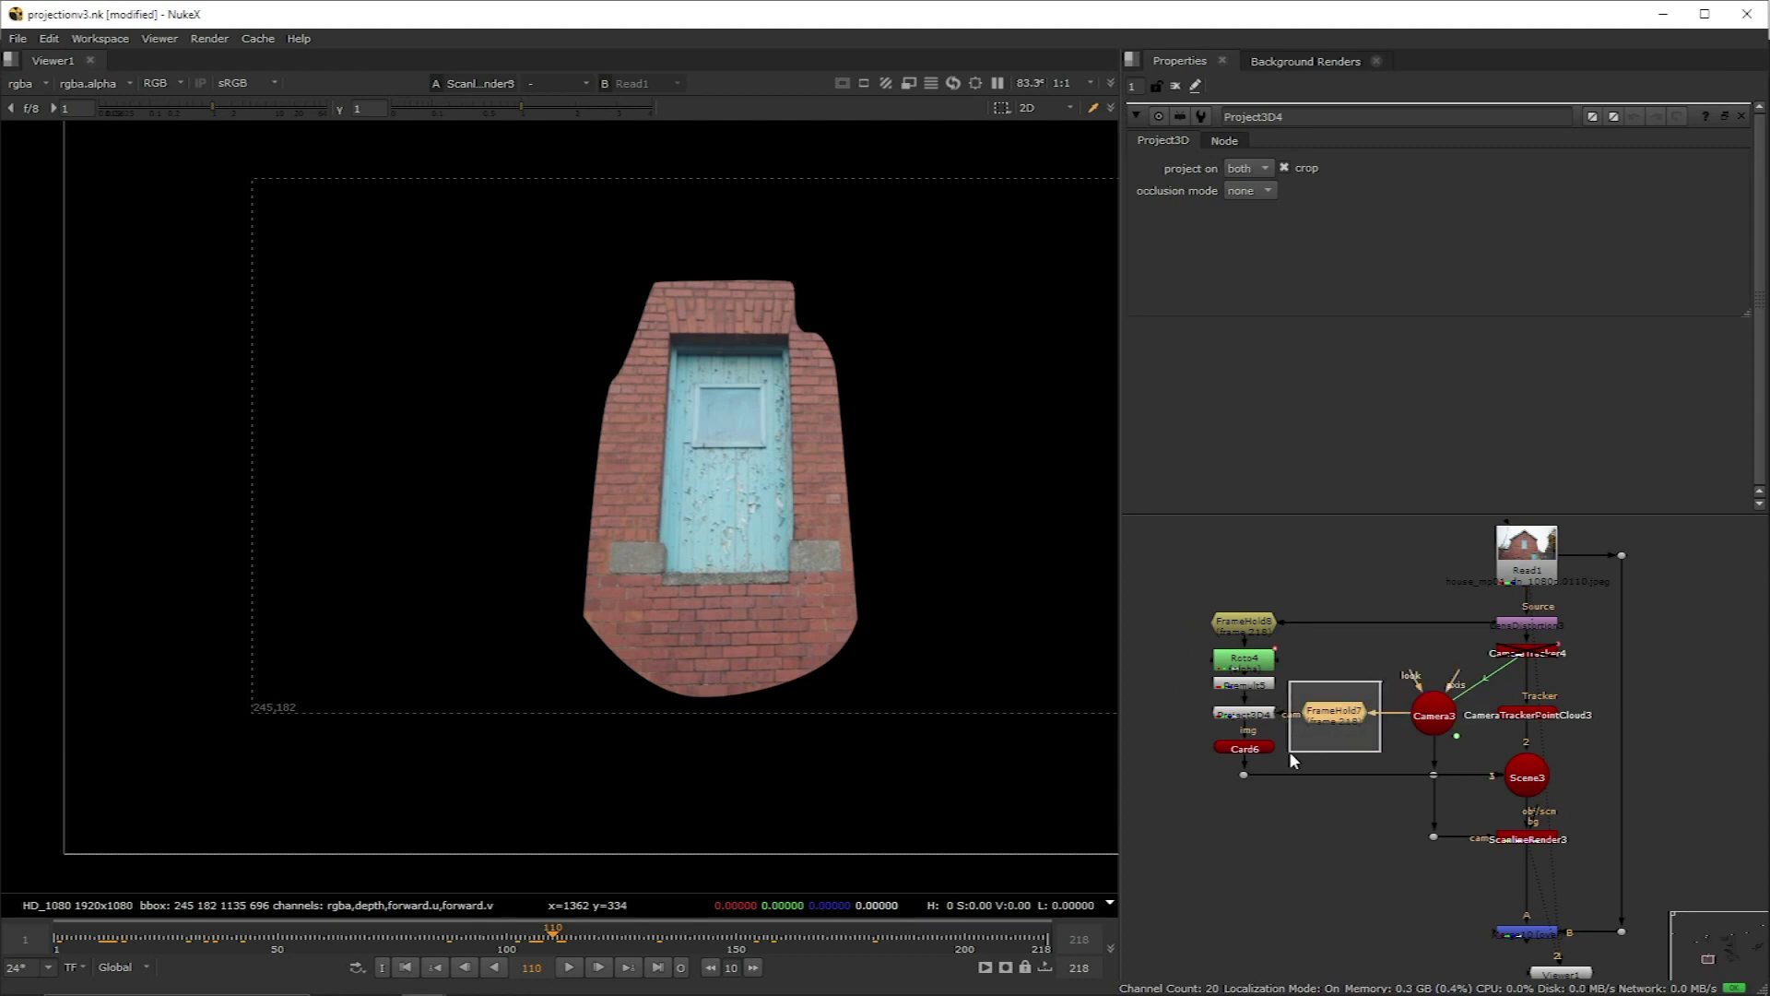
{"action": "left_click_drag", "start_coordinate": [1289, 750], "coordinate": [1289, 751]}
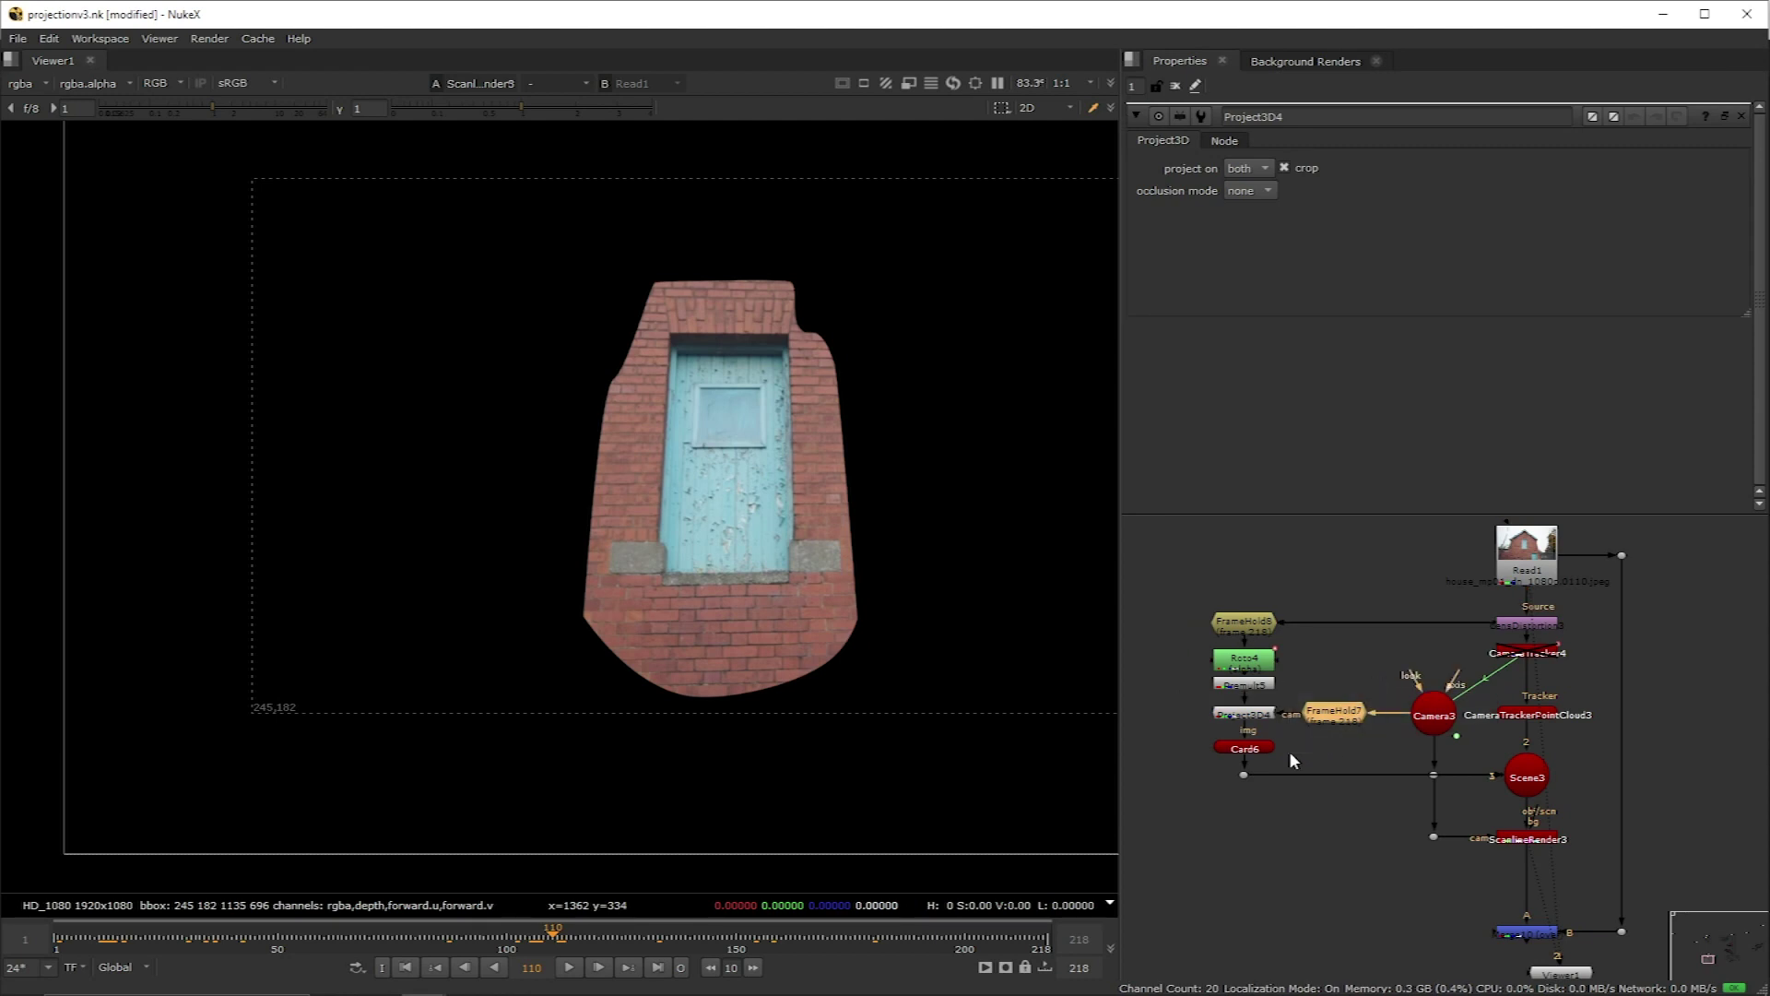
Step: Open Card6's properties and view it in the 3D scene
{"action": "left_click", "coordinate": [1247, 749]}
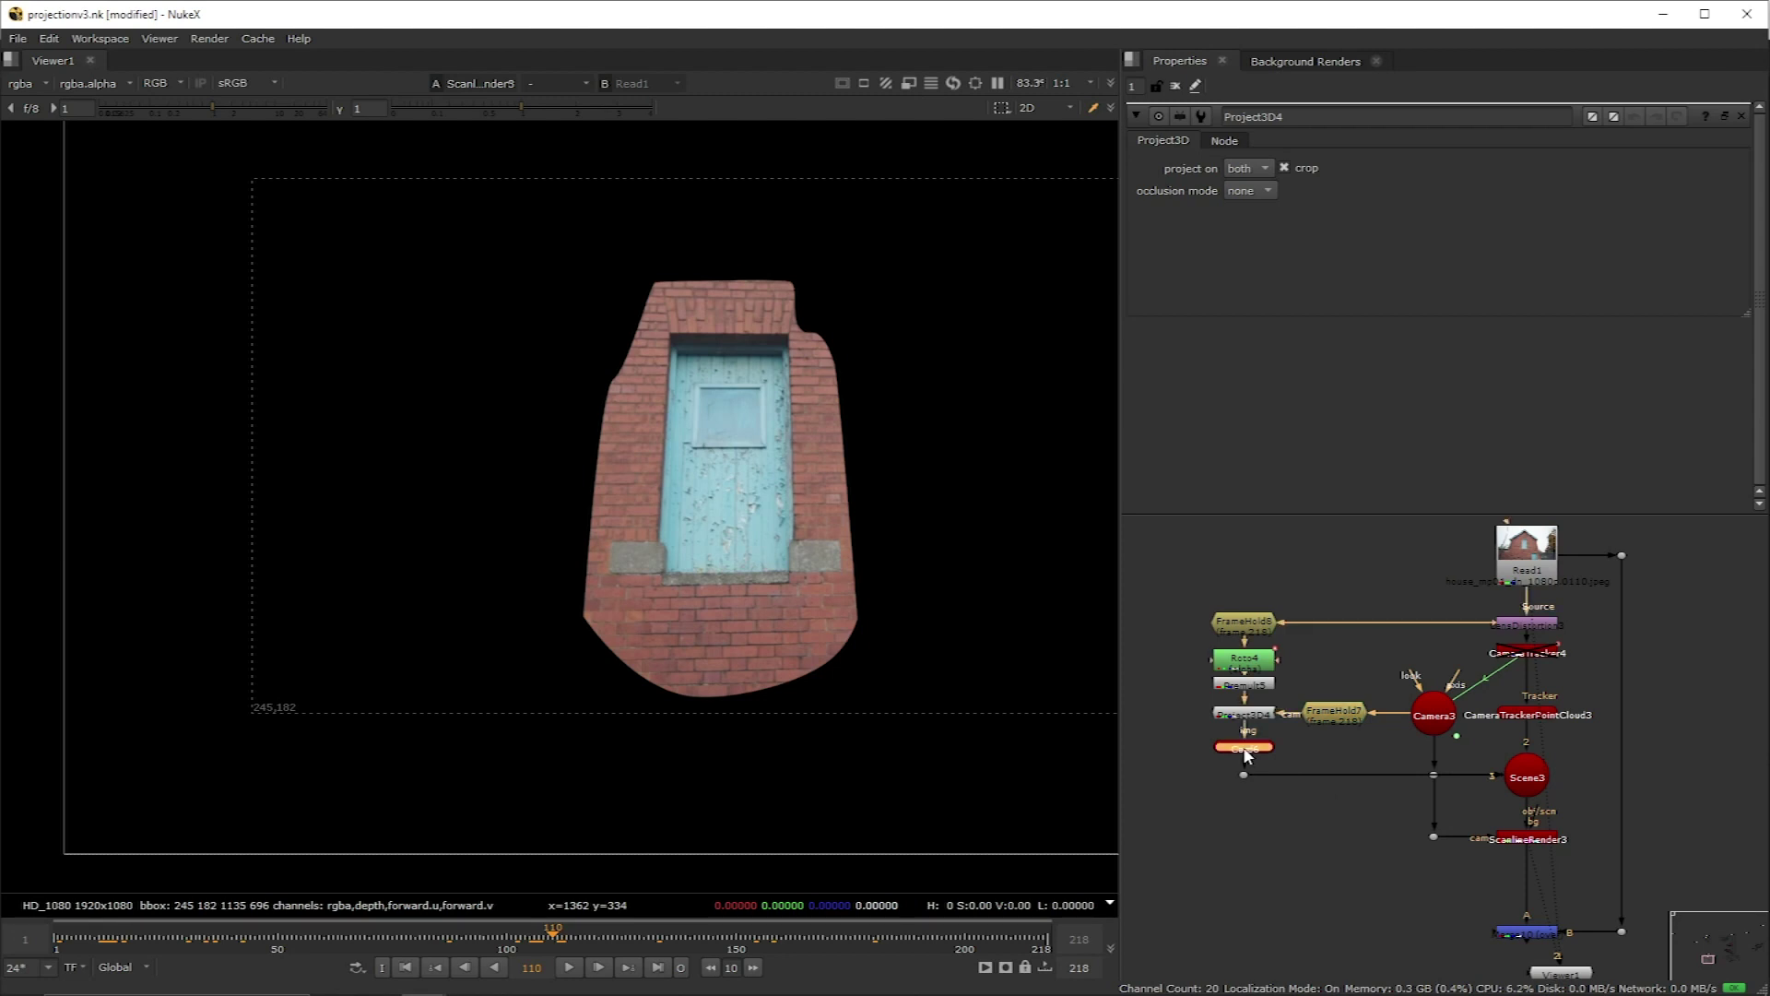
{"action": "double_click", "coordinate": [1245, 749]}
{"action": "key", "text": "1"}
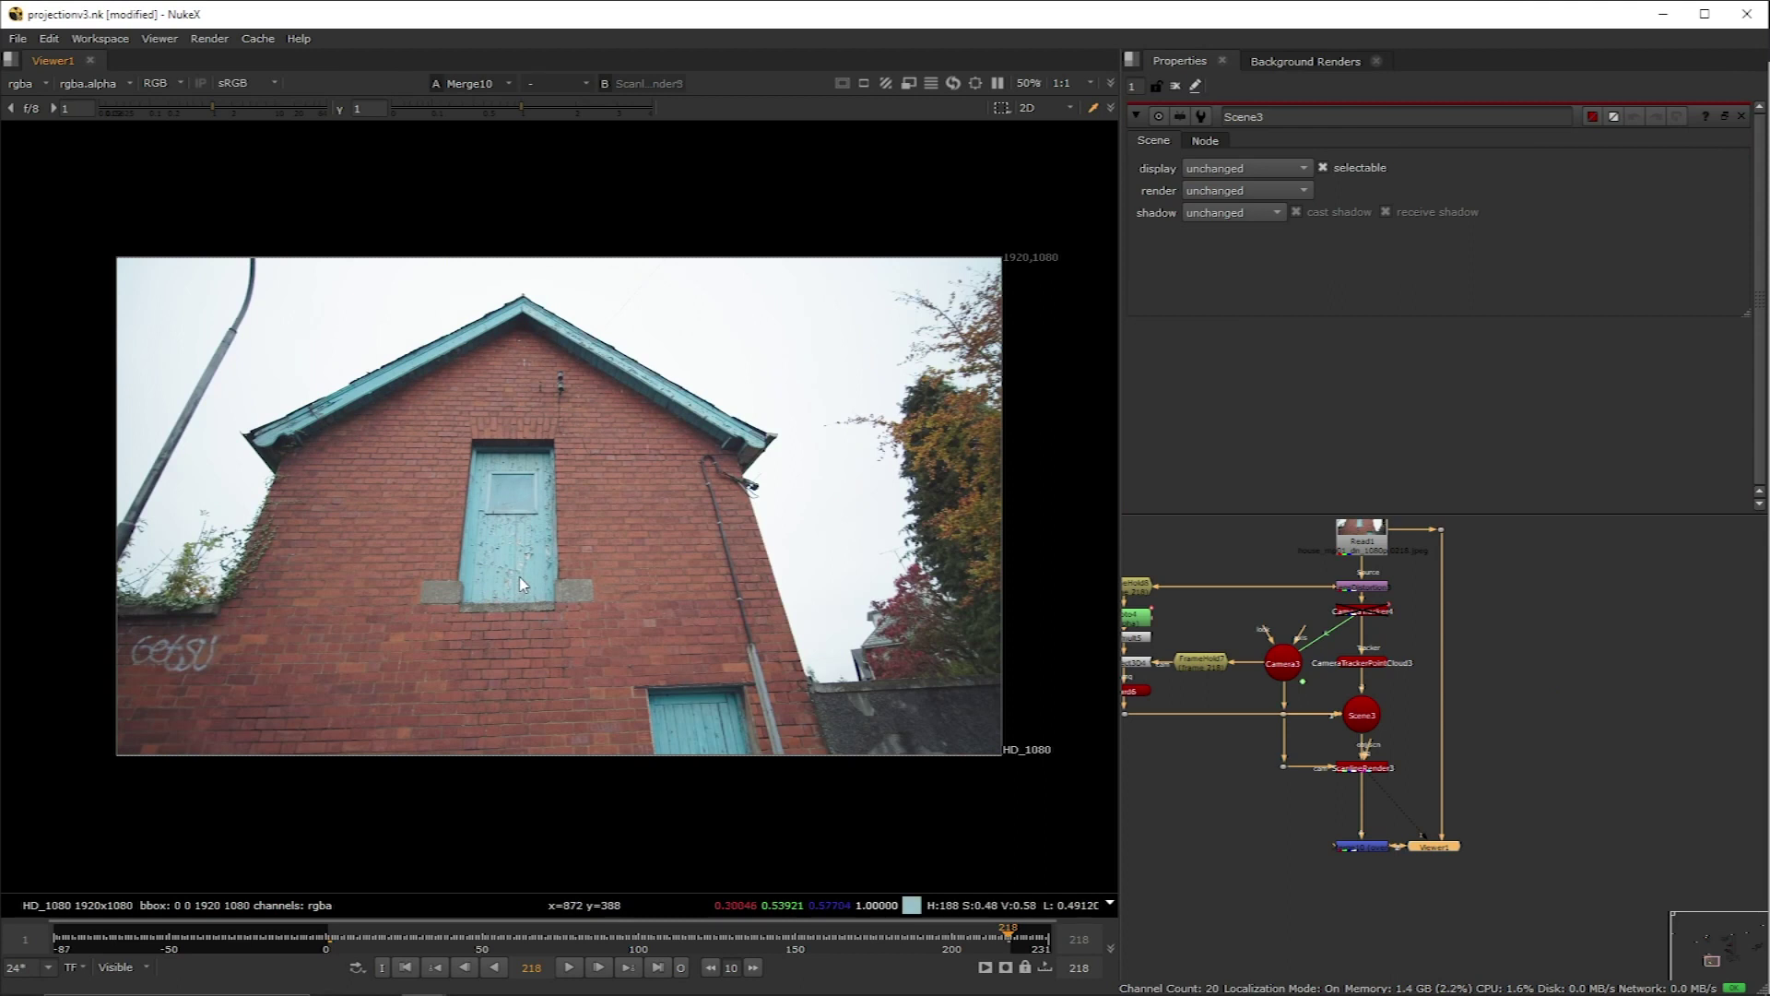
Step: Flip between the card render and the plate at frame 218 to check alignment
{"action": "key", "text": "2"}
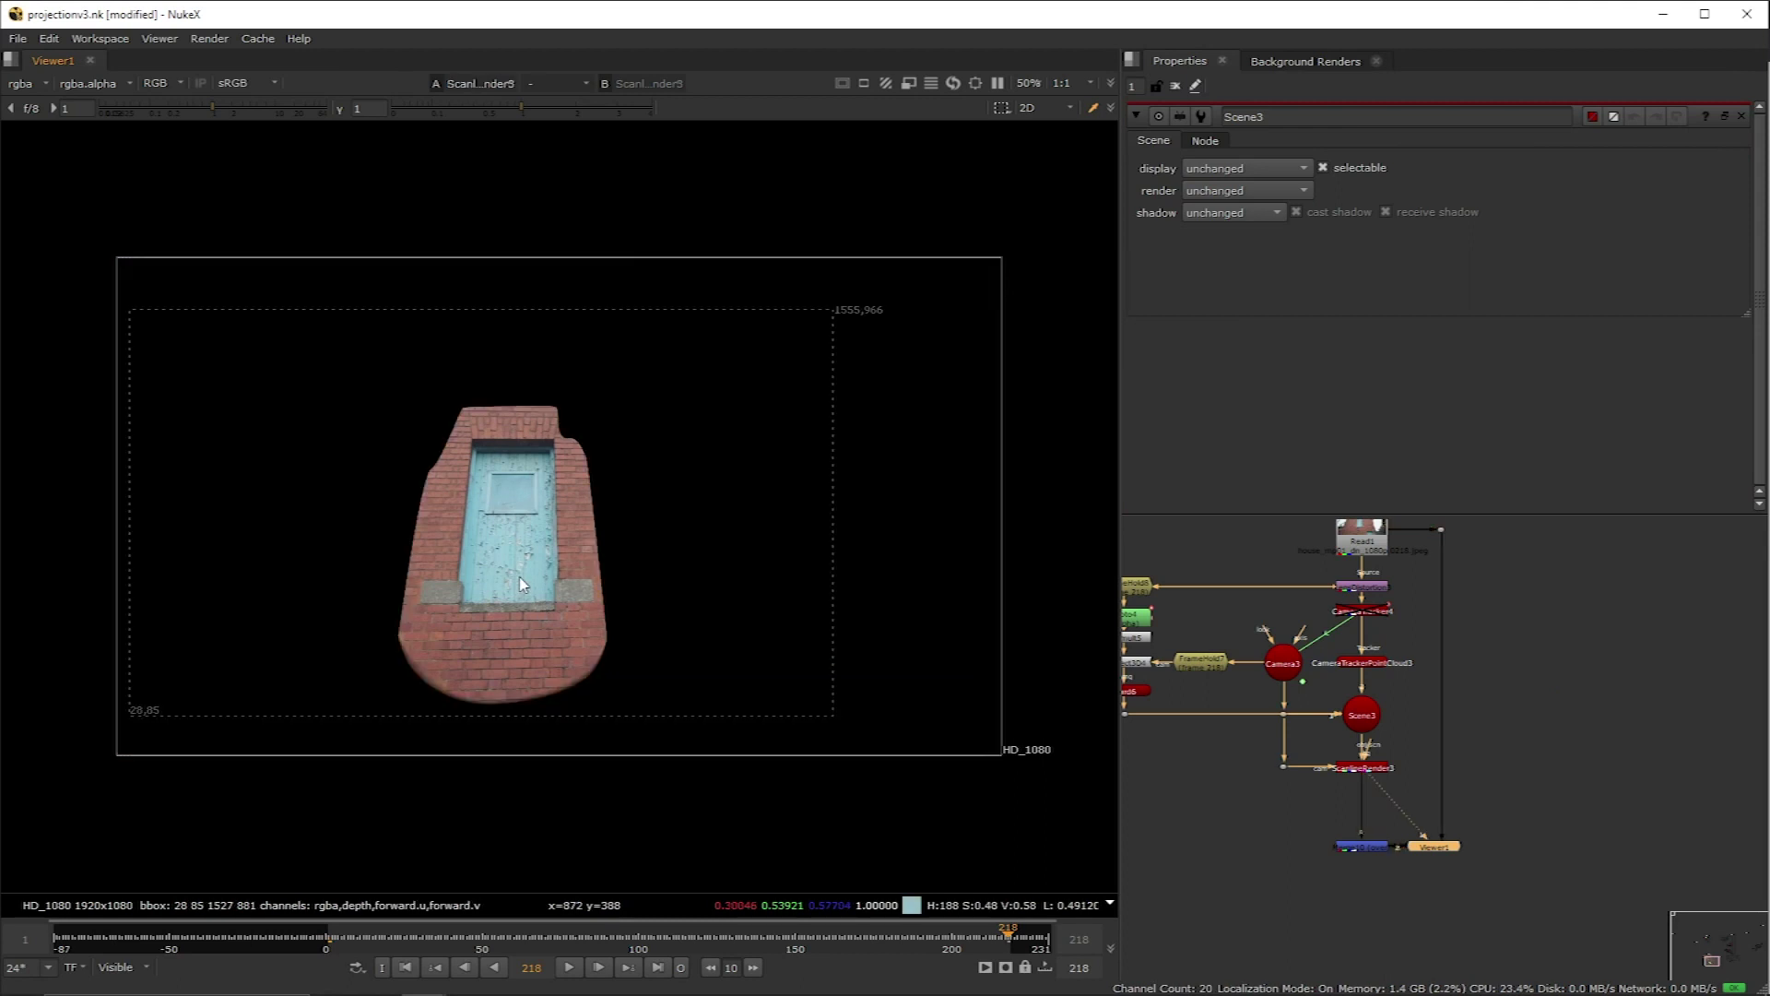
{"action": "key", "text": "1"}
{"action": "key", "text": "2"}
{"action": "key", "text": "1"}
{"action": "key", "text": "2"}
{"action": "key", "text": "1"}
{"action": "key", "text": "2"}
{"action": "key", "text": "1"}
{"action": "key", "text": "2"}
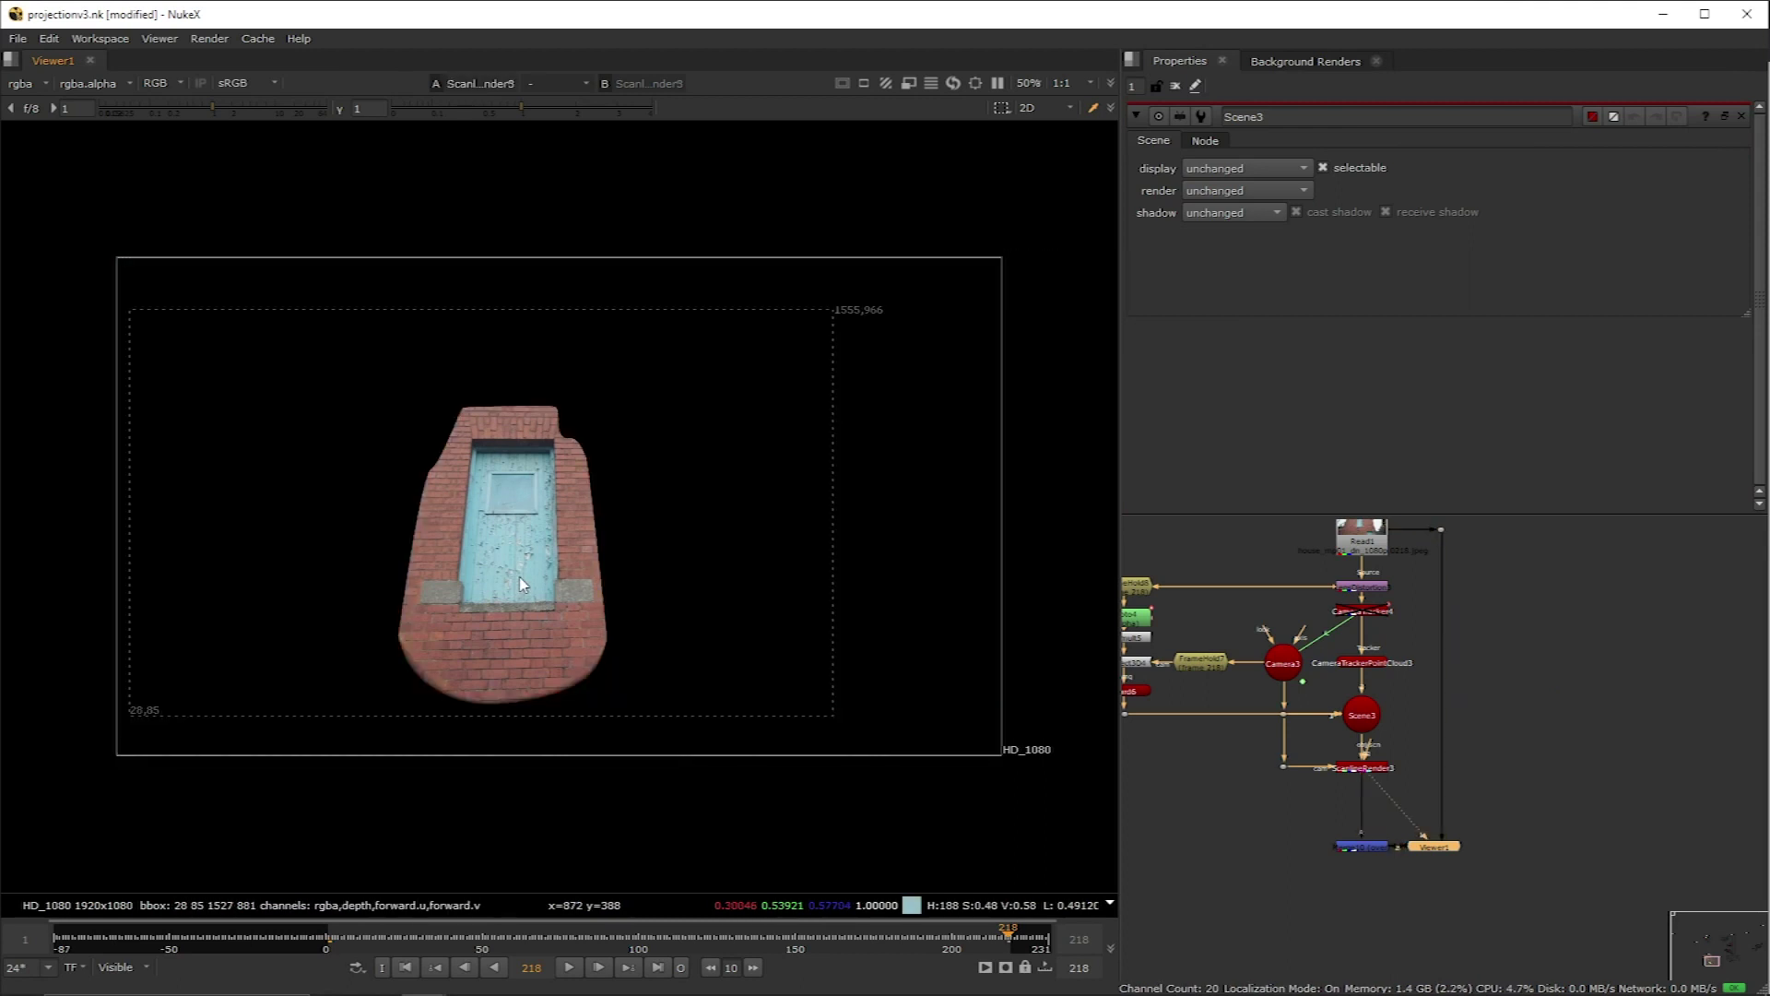
{"action": "key", "text": "1"}
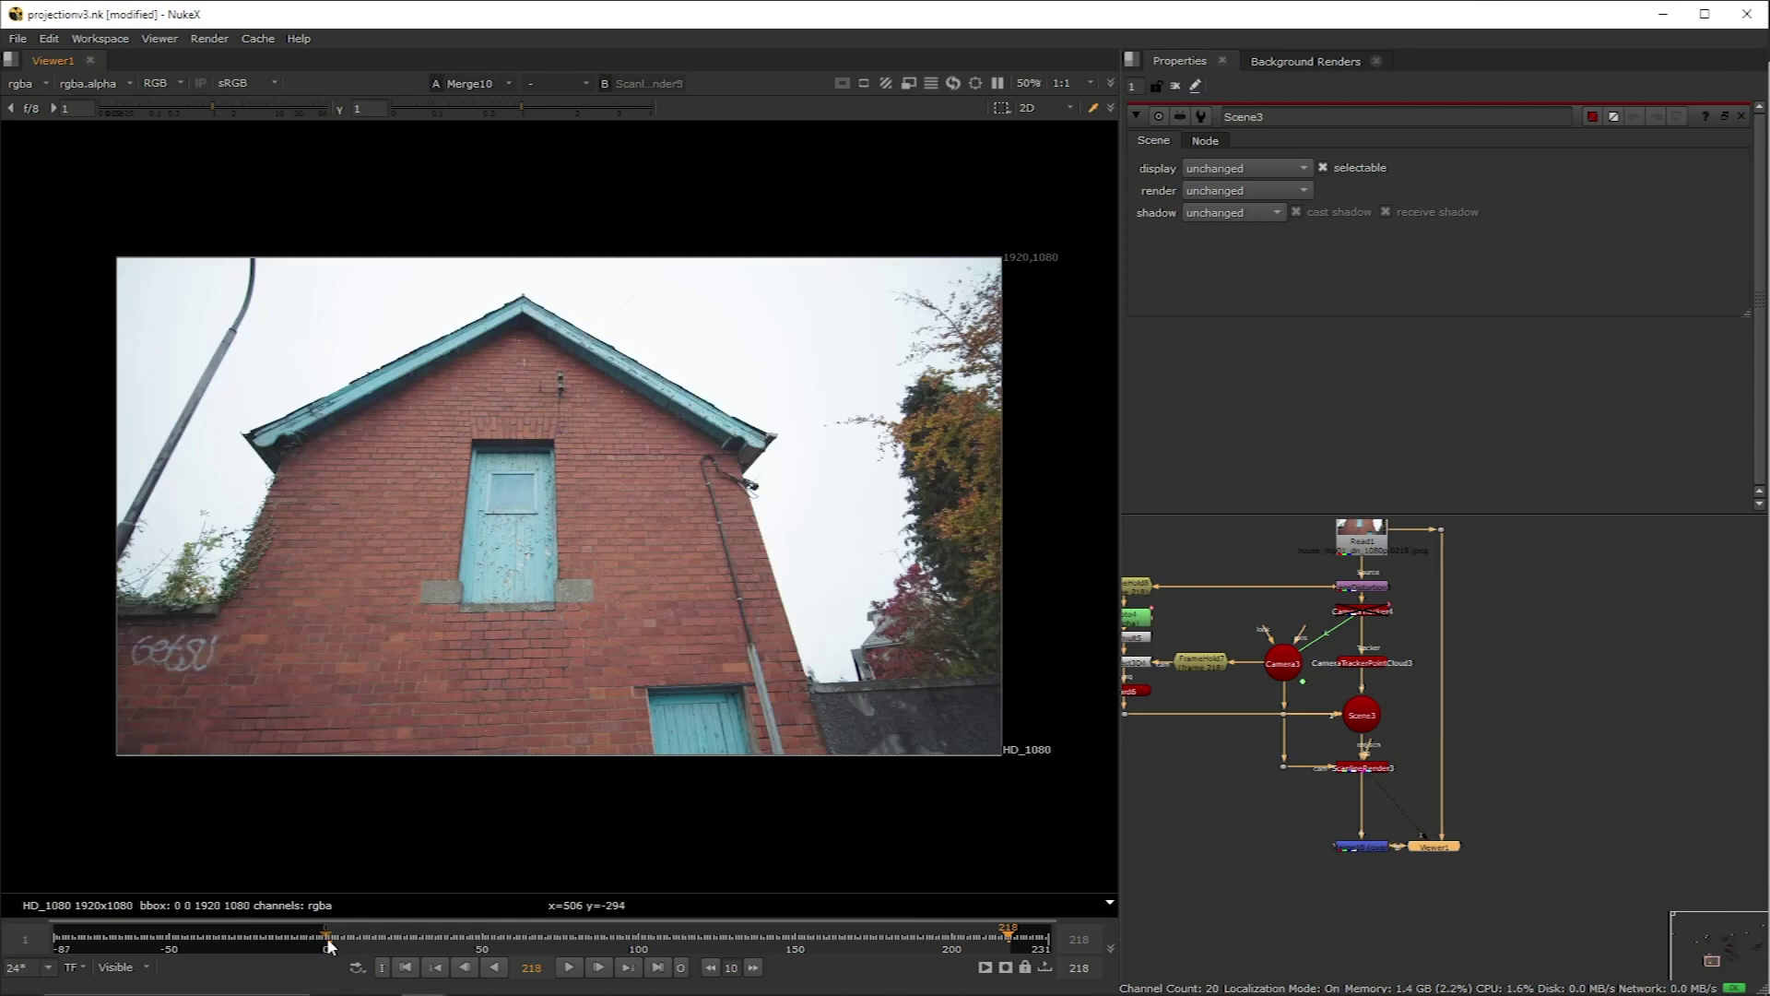
Step: At frame 100, compare the card render against the house plate composite
{"action": "left_click", "coordinate": [638, 942]}
{"action": "key", "text": "2"}
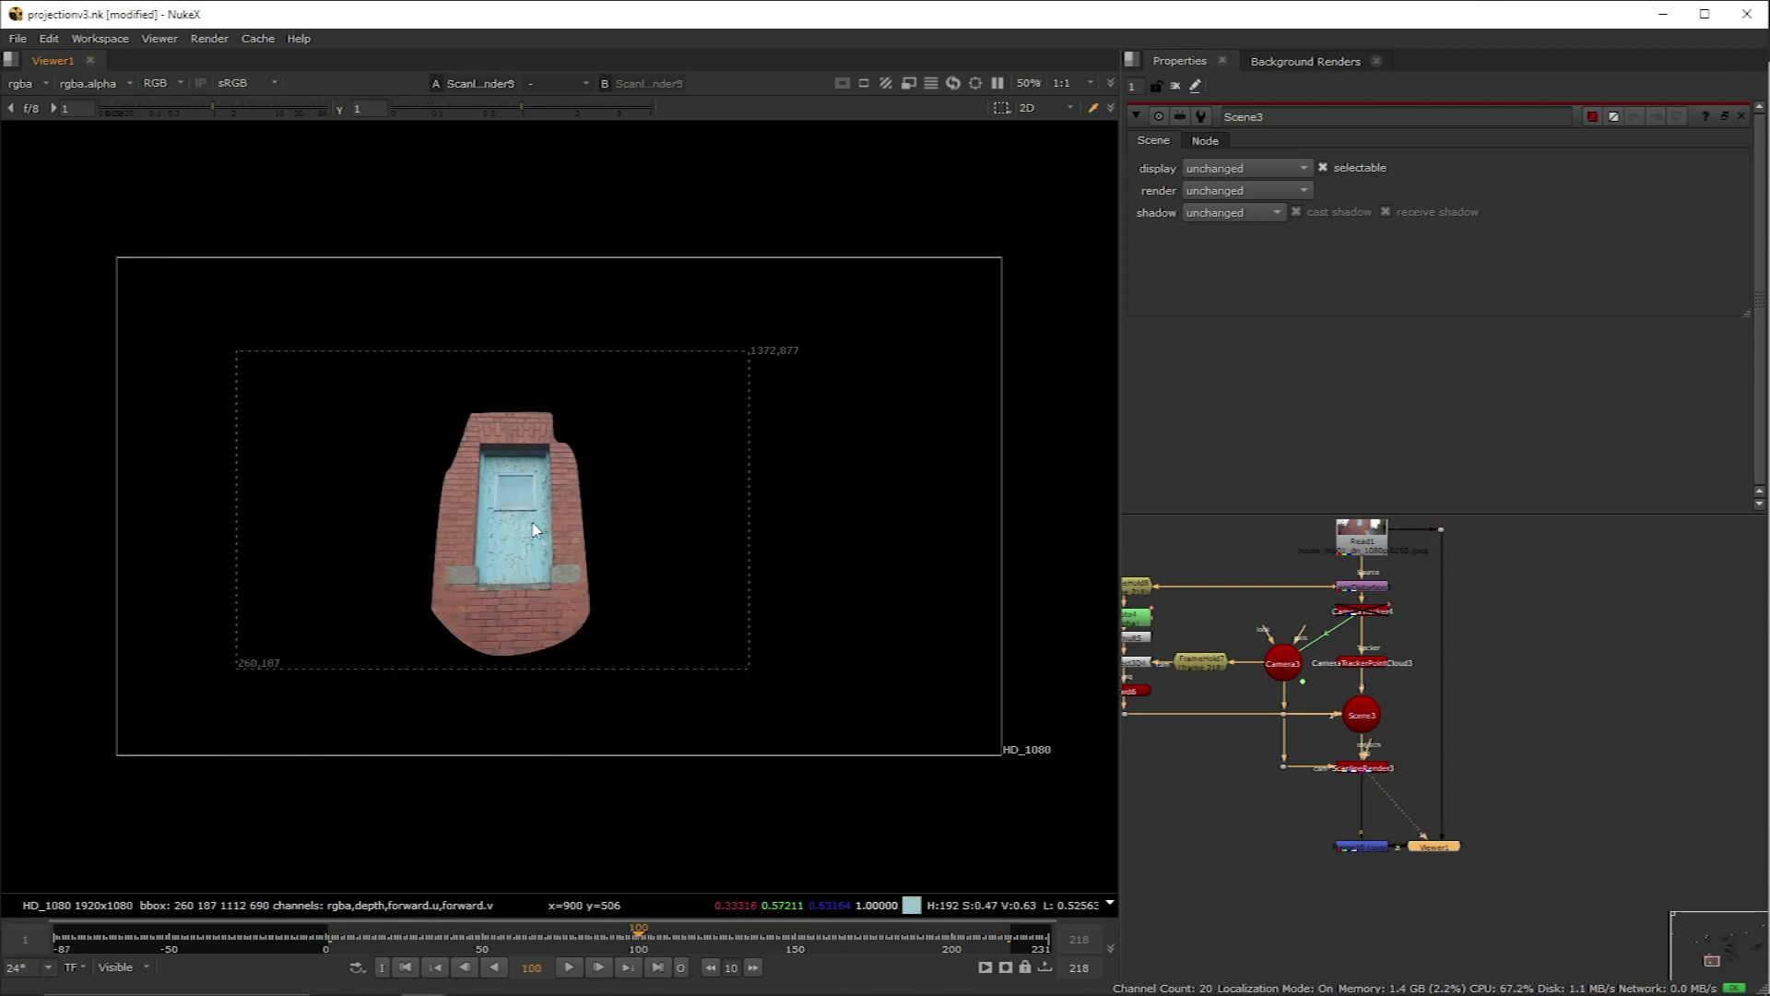
{"action": "key", "text": "1"}
{"action": "key", "text": "2"}
{"action": "key", "text": "1"}
{"action": "key", "text": "2"}
{"action": "key", "text": "1"}
{"action": "key", "text": "2"}
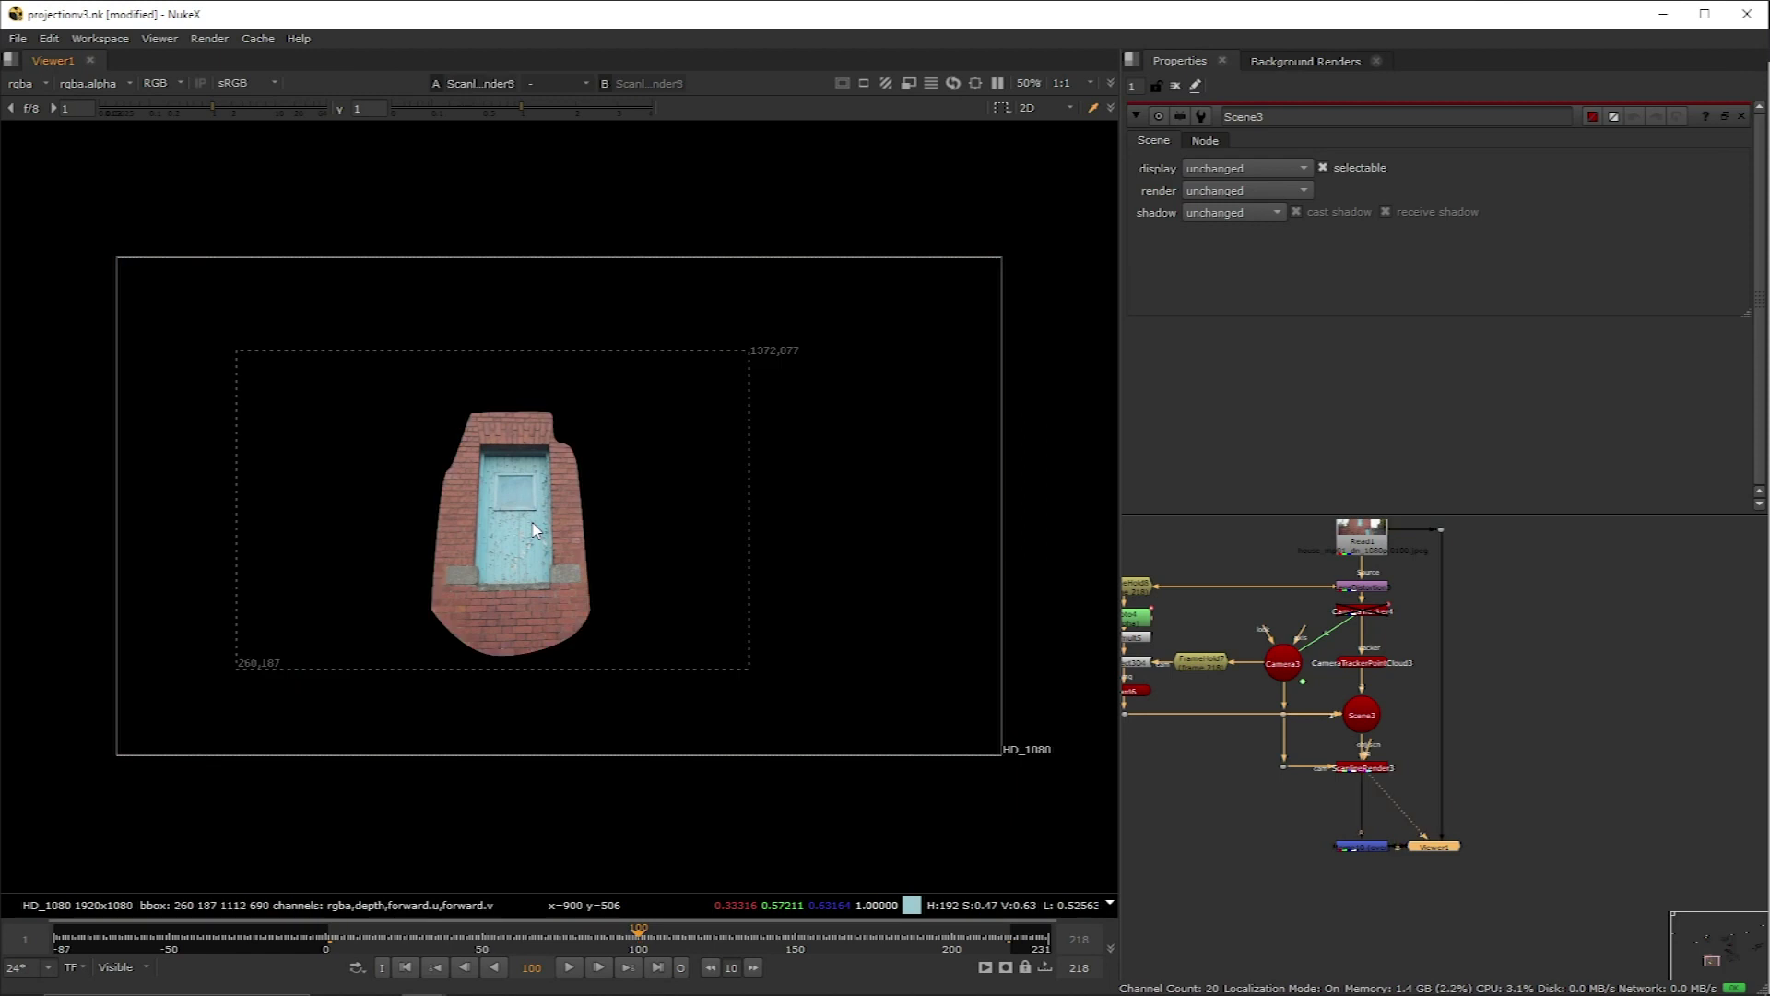
{"action": "key", "text": "1"}
{"action": "key", "text": "2"}
{"action": "key", "text": "1"}
{"action": "key", "text": "2"}
{"action": "key", "text": "1"}
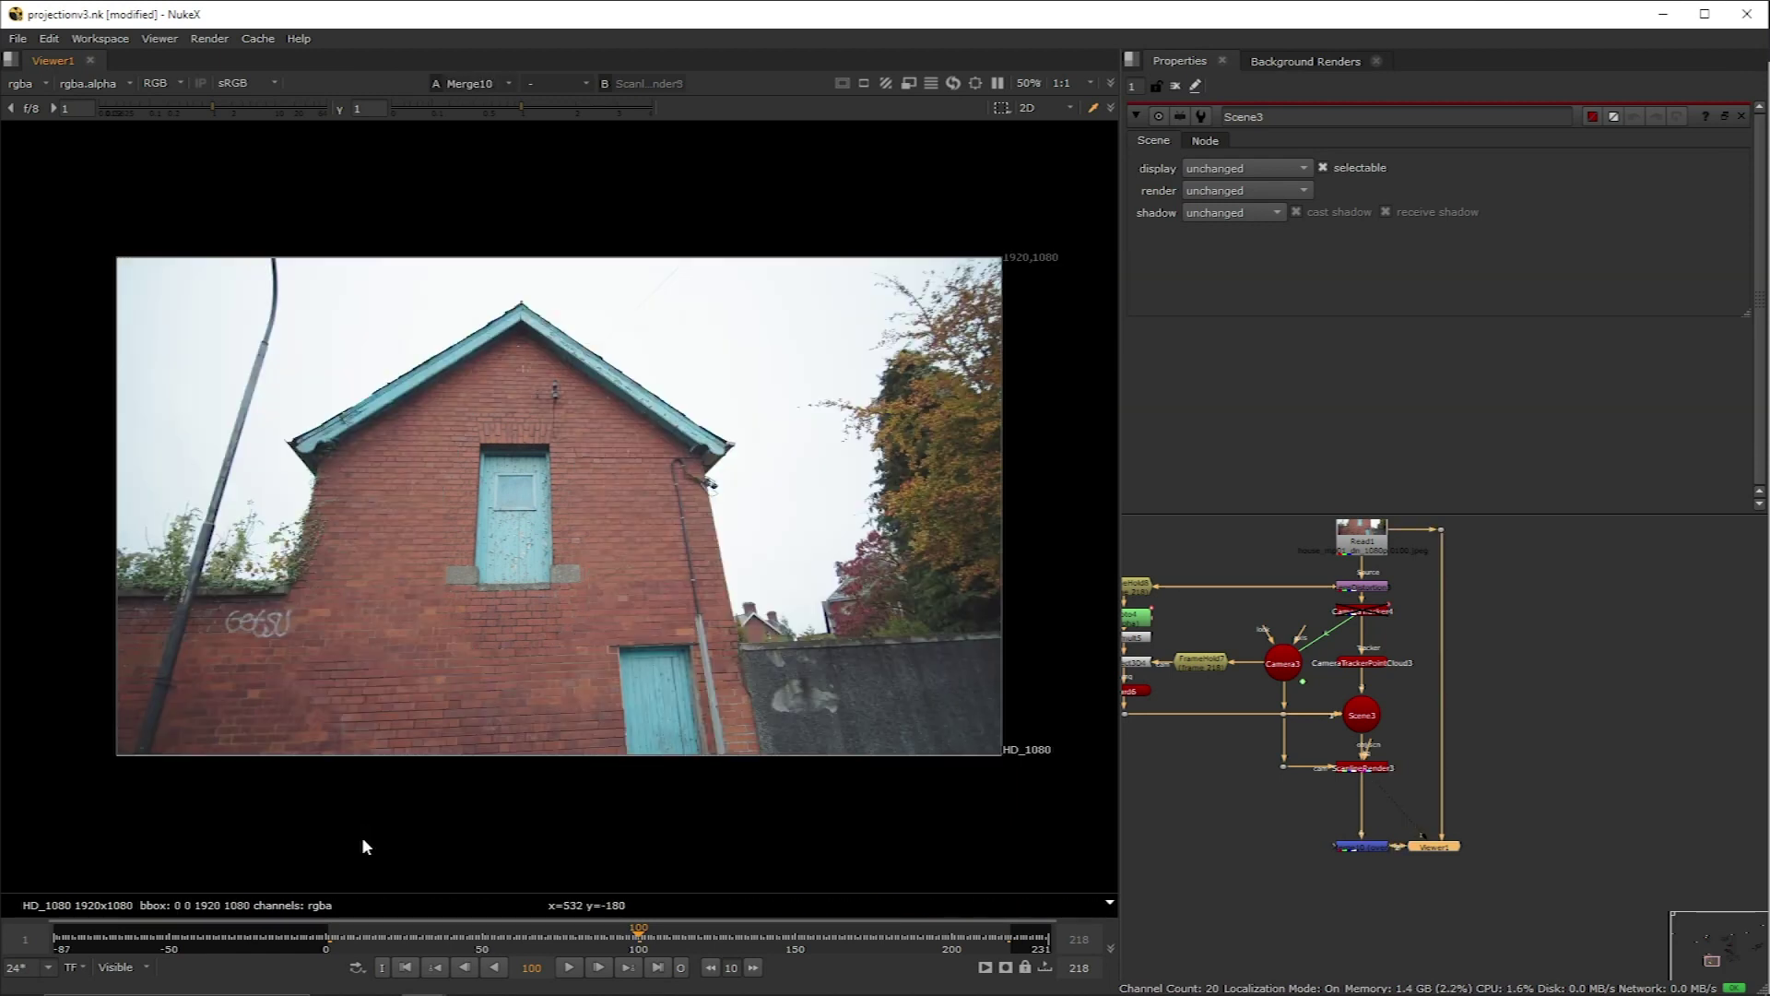
Step: At frame 1, compare the card render against the plate, ending on the plate
{"action": "left_click", "coordinate": [331, 947]}
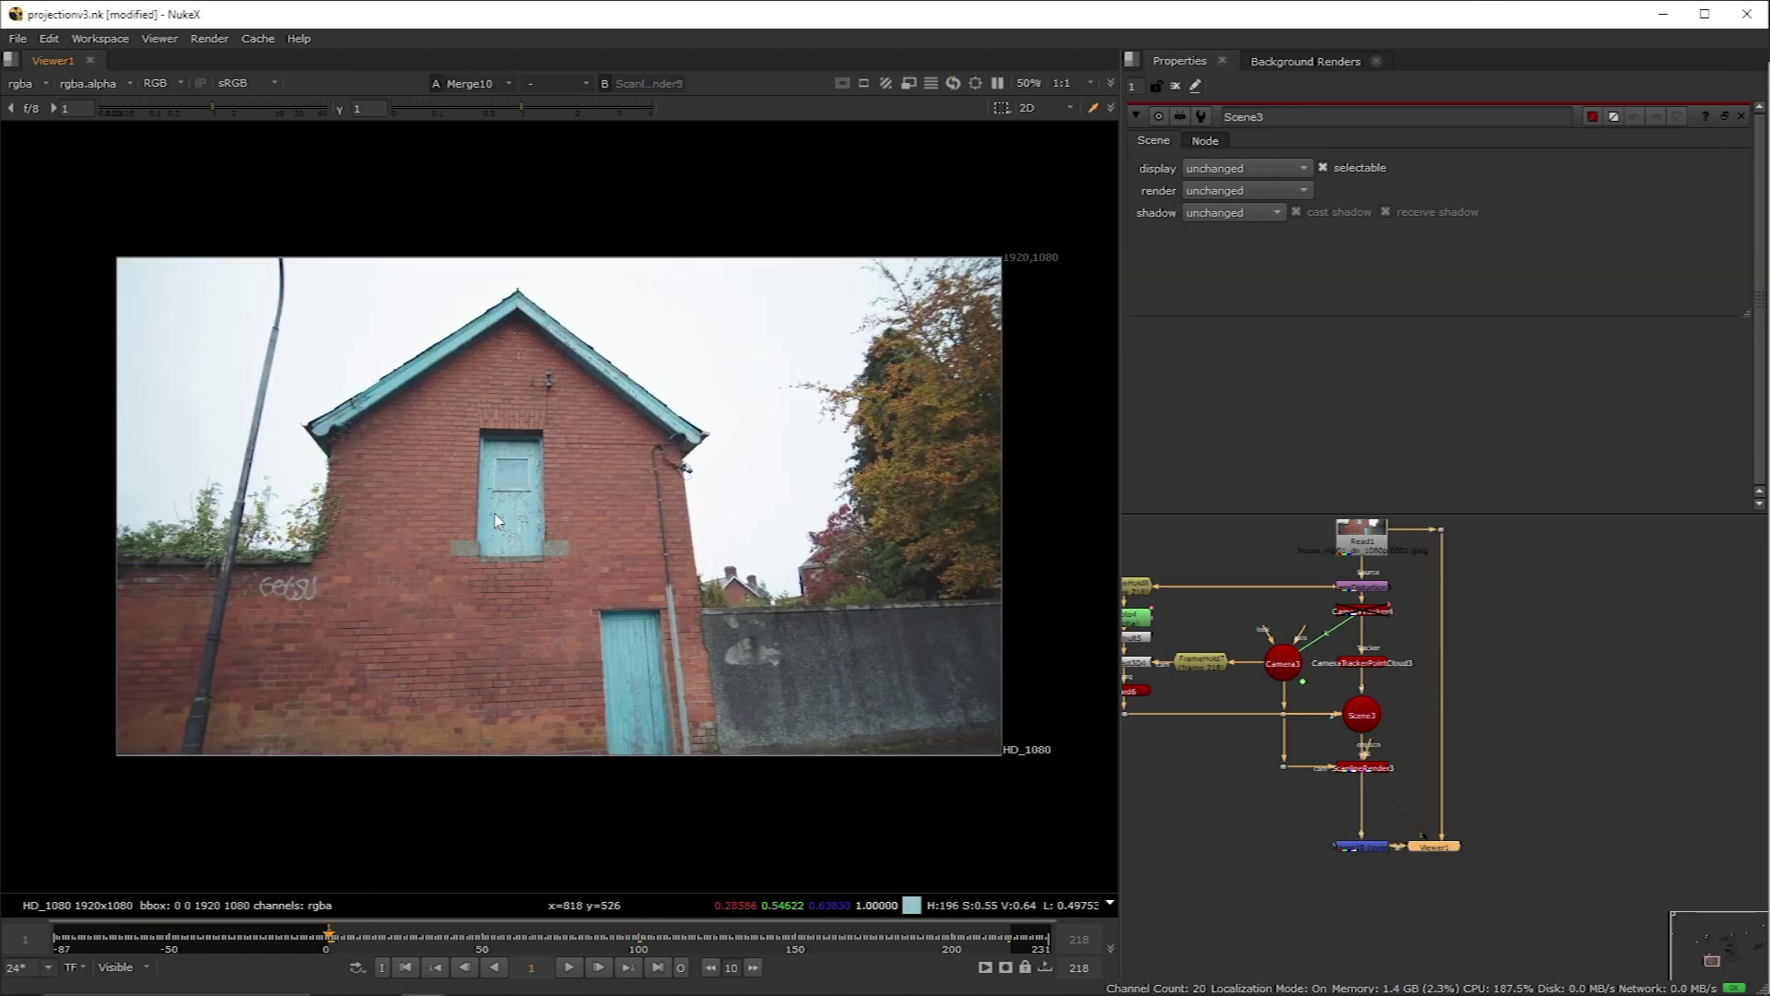
{"action": "key", "text": "2"}
{"action": "key", "text": "1"}
{"action": "key", "text": "2"}
{"action": "key", "text": "1"}
{"action": "key", "text": "2"}
{"action": "key", "text": "1"}
{"action": "key", "text": "2"}
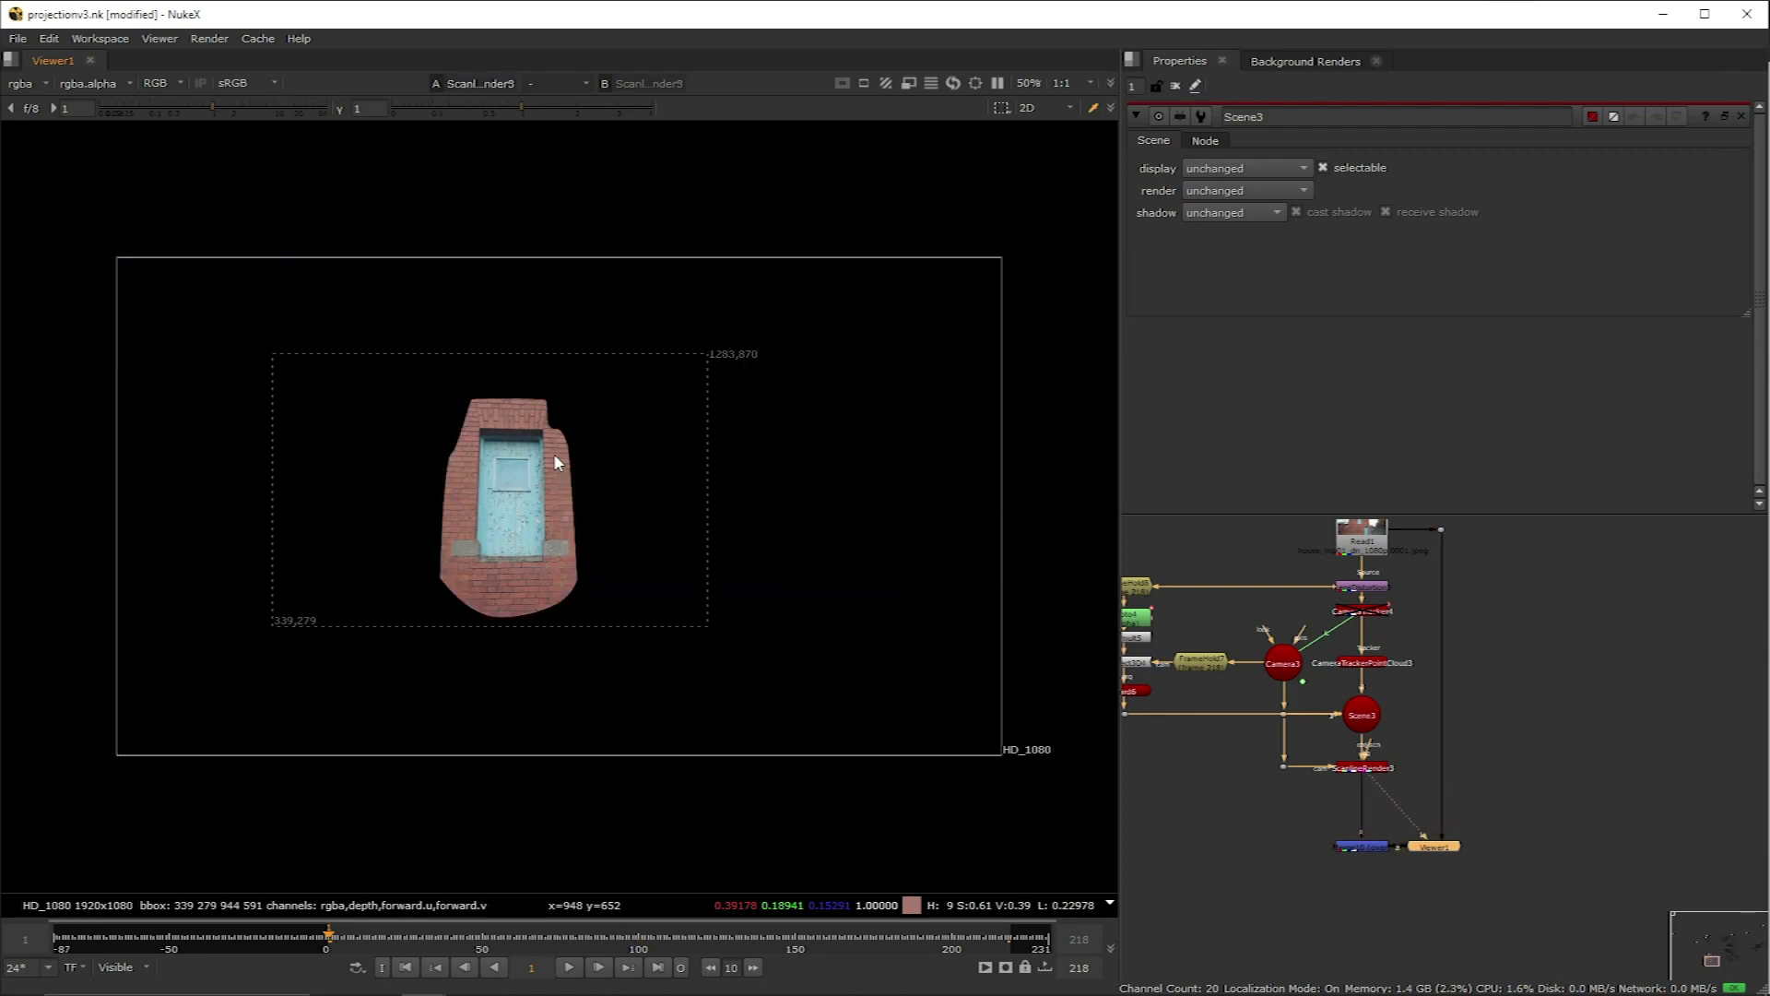
{"action": "key", "text": "1"}
{"action": "key", "text": "2"}
{"action": "key", "text": "1"}
{"action": "key", "text": "2"}
{"action": "key", "text": "1"}
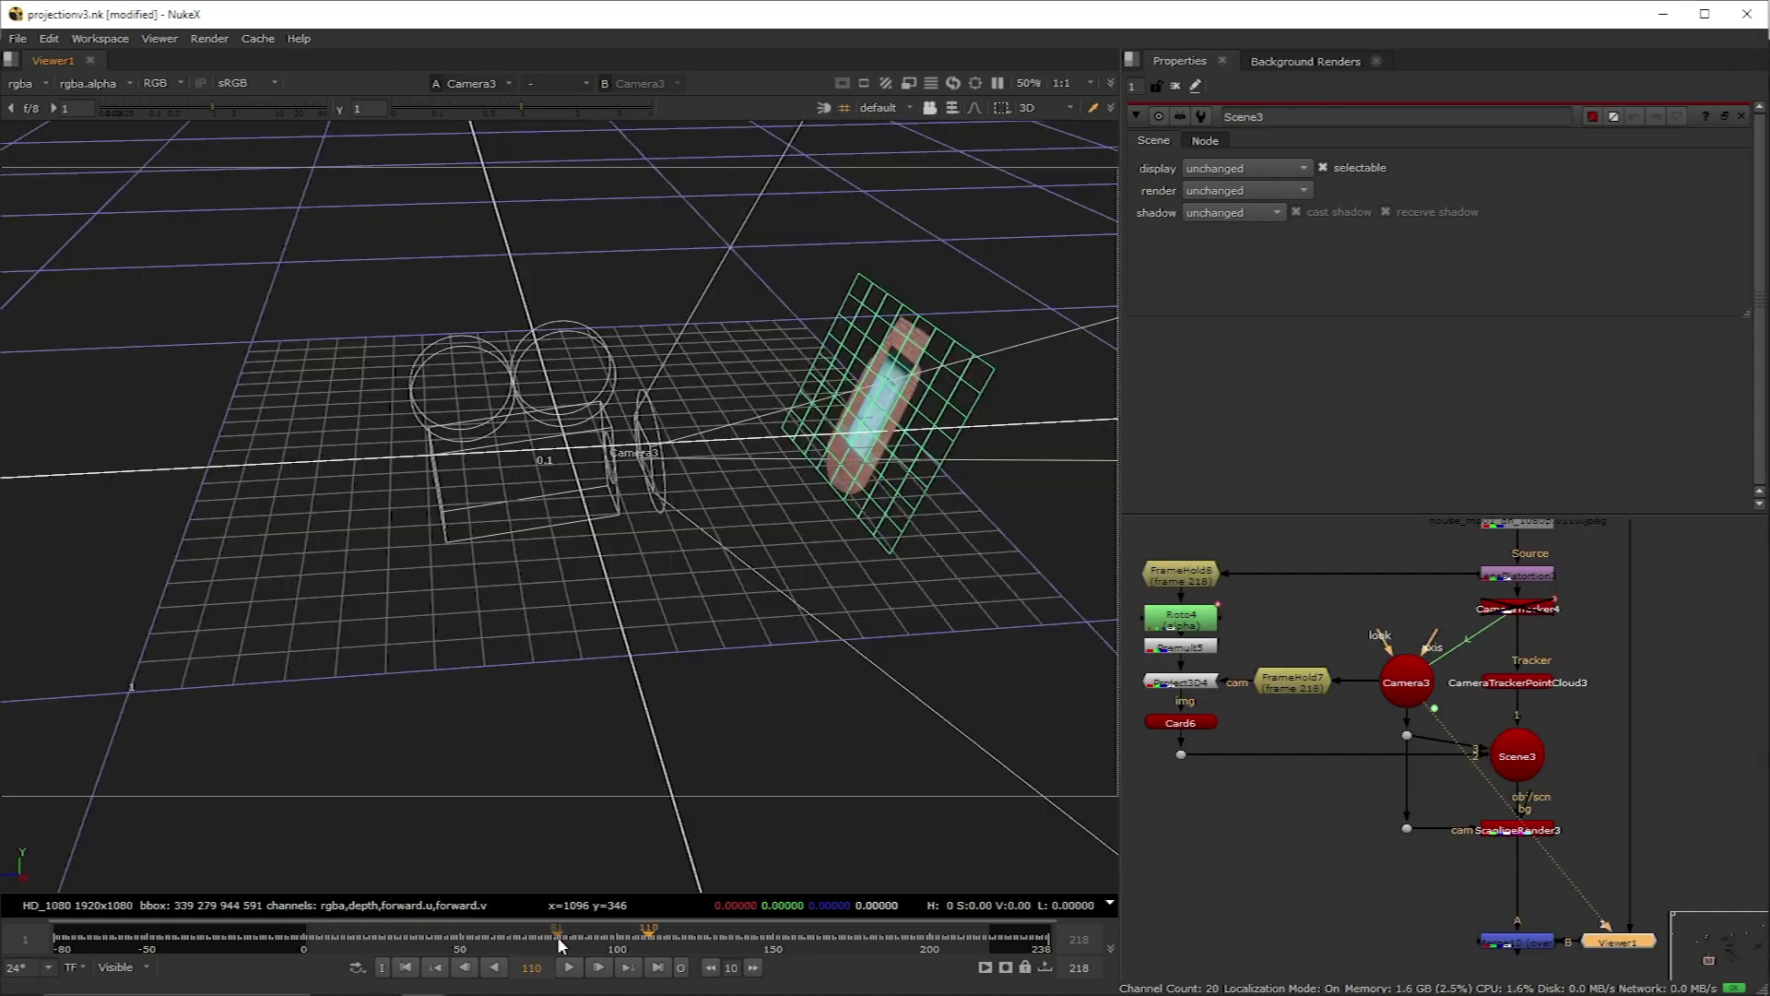
Step: Scrub through the shot and check the textured card in the 3D view
{"action": "left_click_drag", "start_coordinate": [556, 937], "coordinate": [742, 930]}
{"action": "key", "text": "2"}
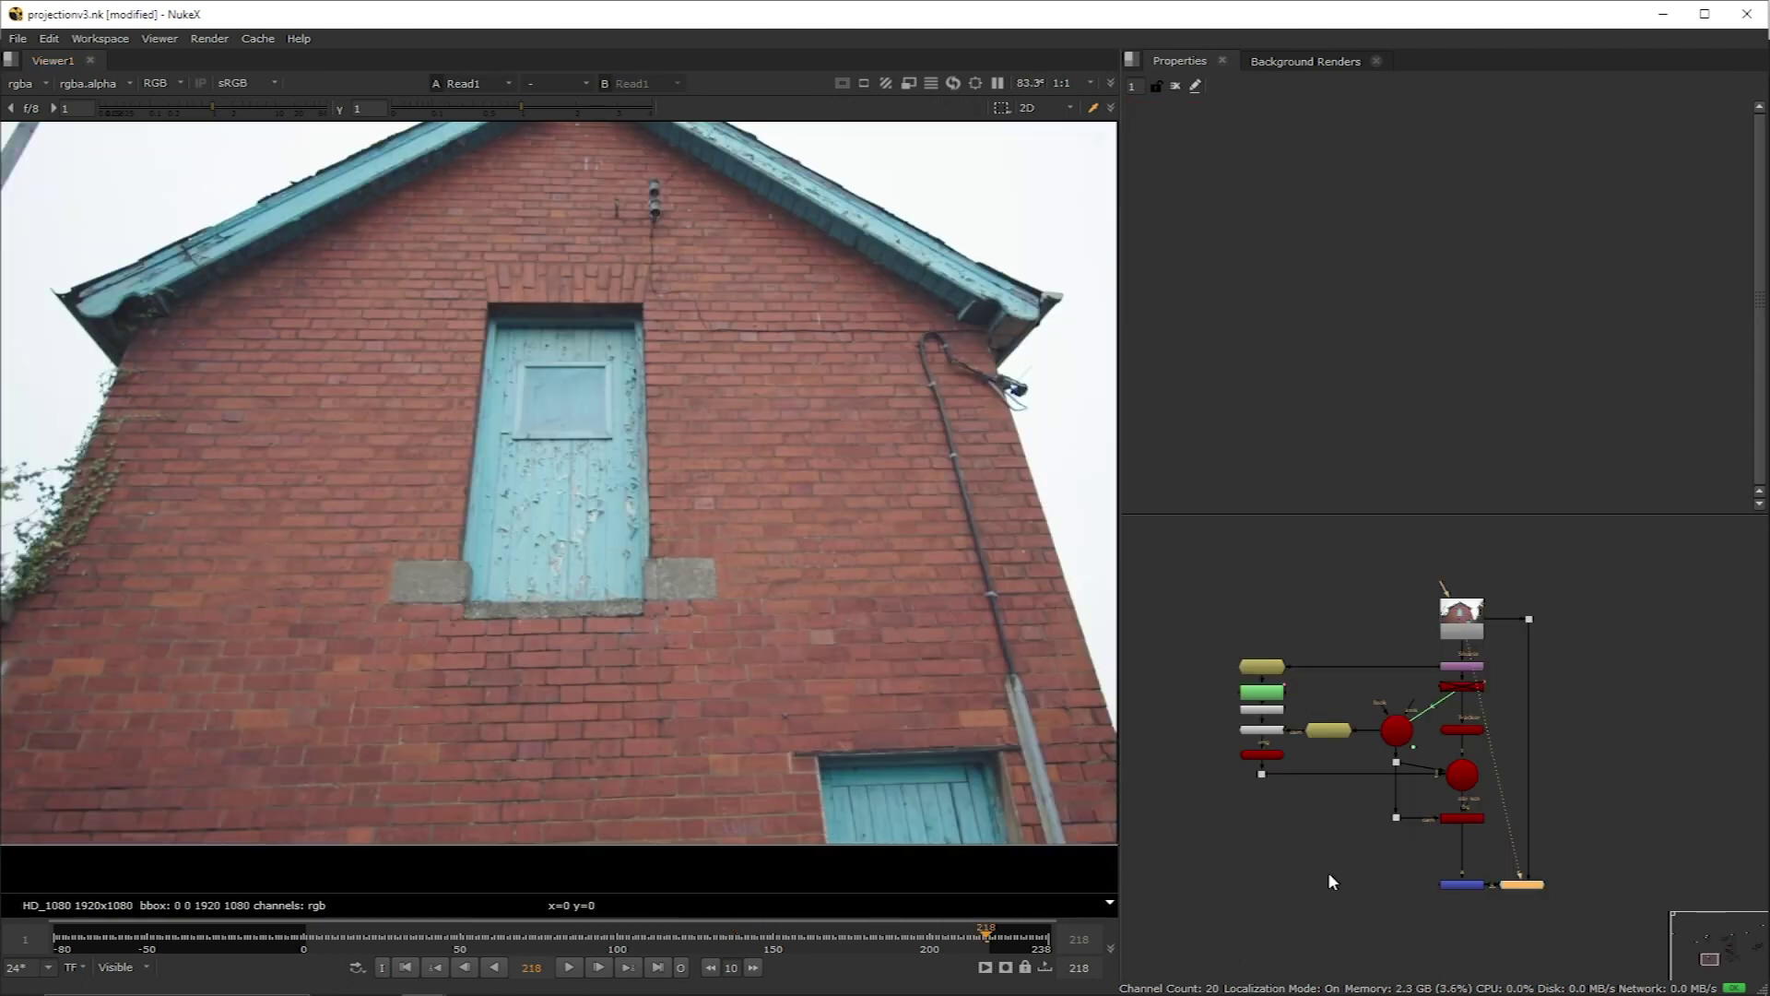
Step: View the Merge10 composite and pick the plate's LensDistortion node for copying
{"action": "left_click", "coordinate": [1470, 886]}
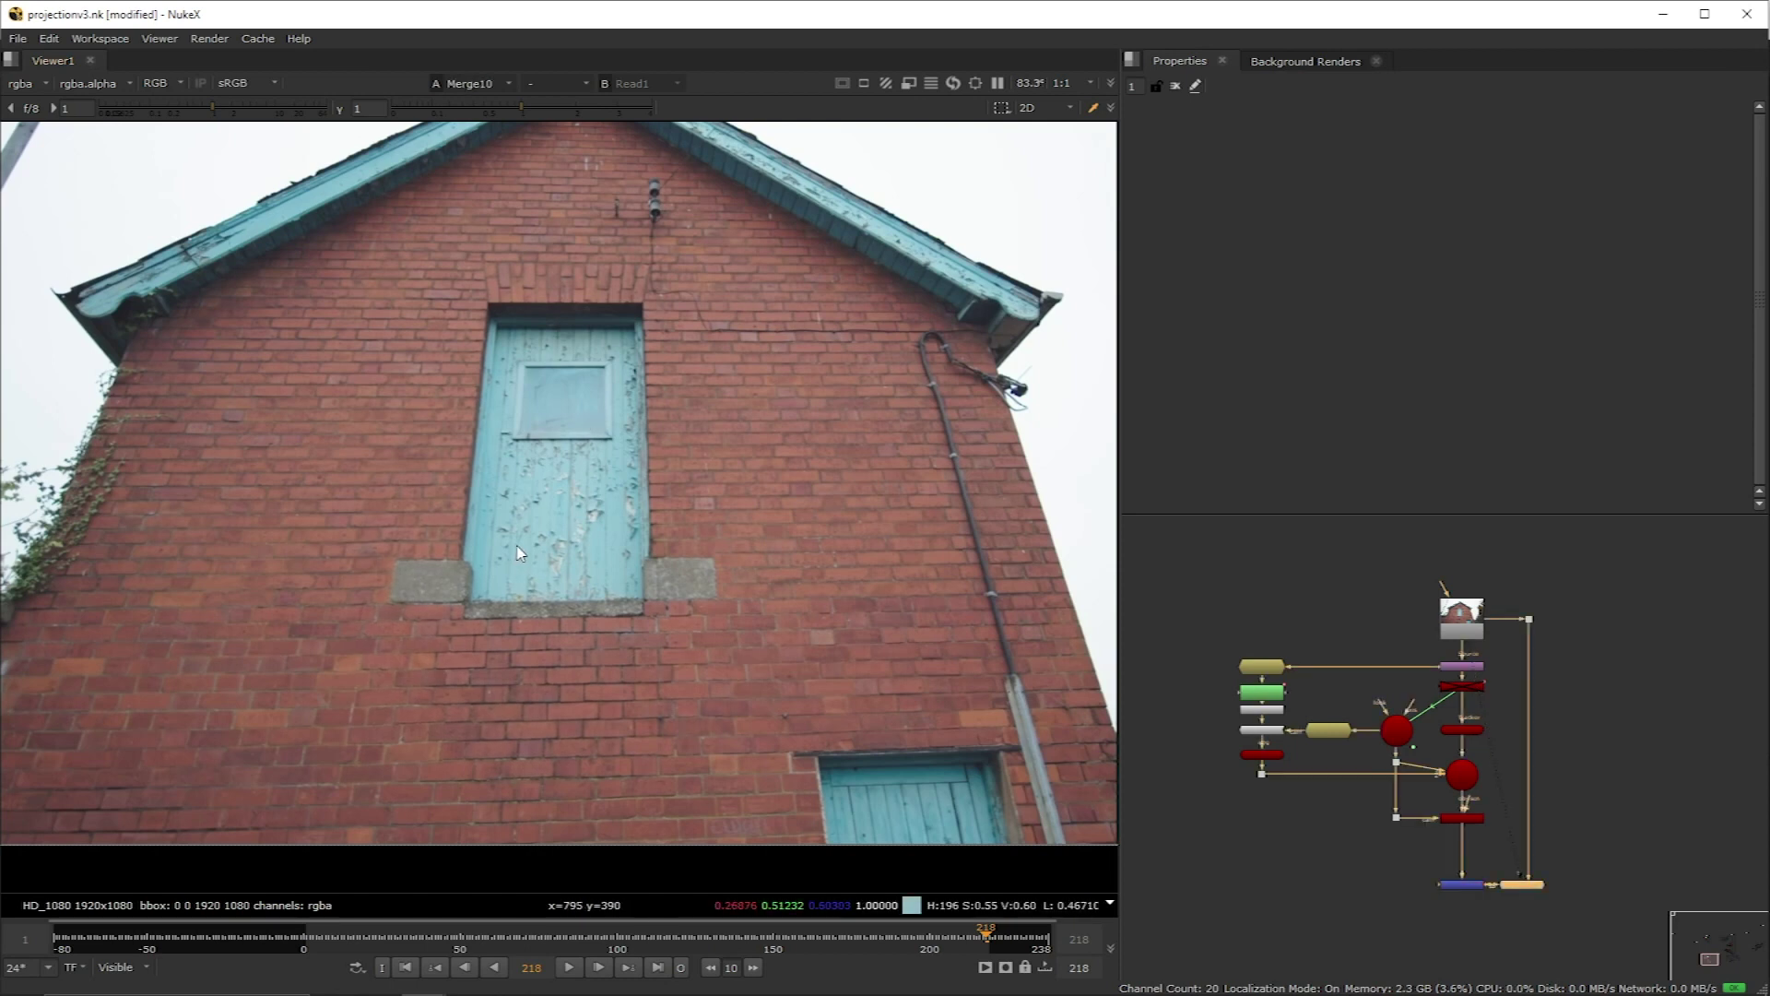
{"action": "key", "text": "1"}
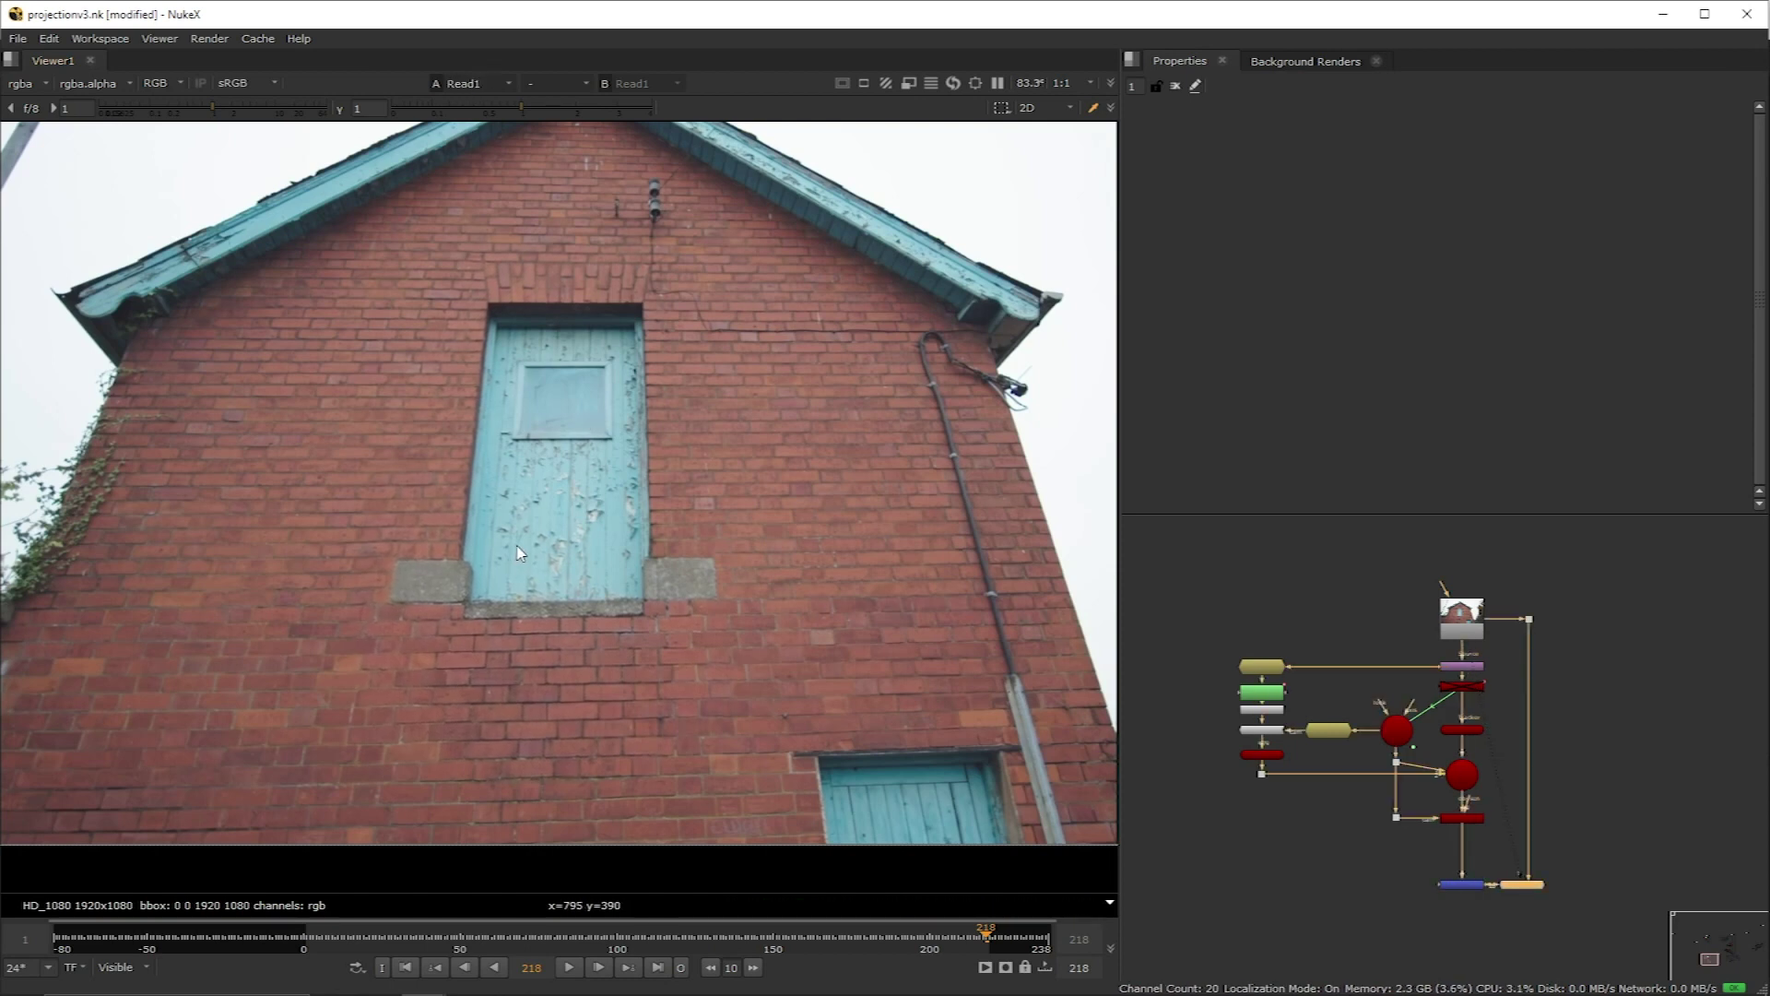
{"action": "scroll", "coordinate": [1475, 646], "scroll_direction": "up", "scroll_amount": 2}
{"action": "left_click", "coordinate": [1482, 638]}
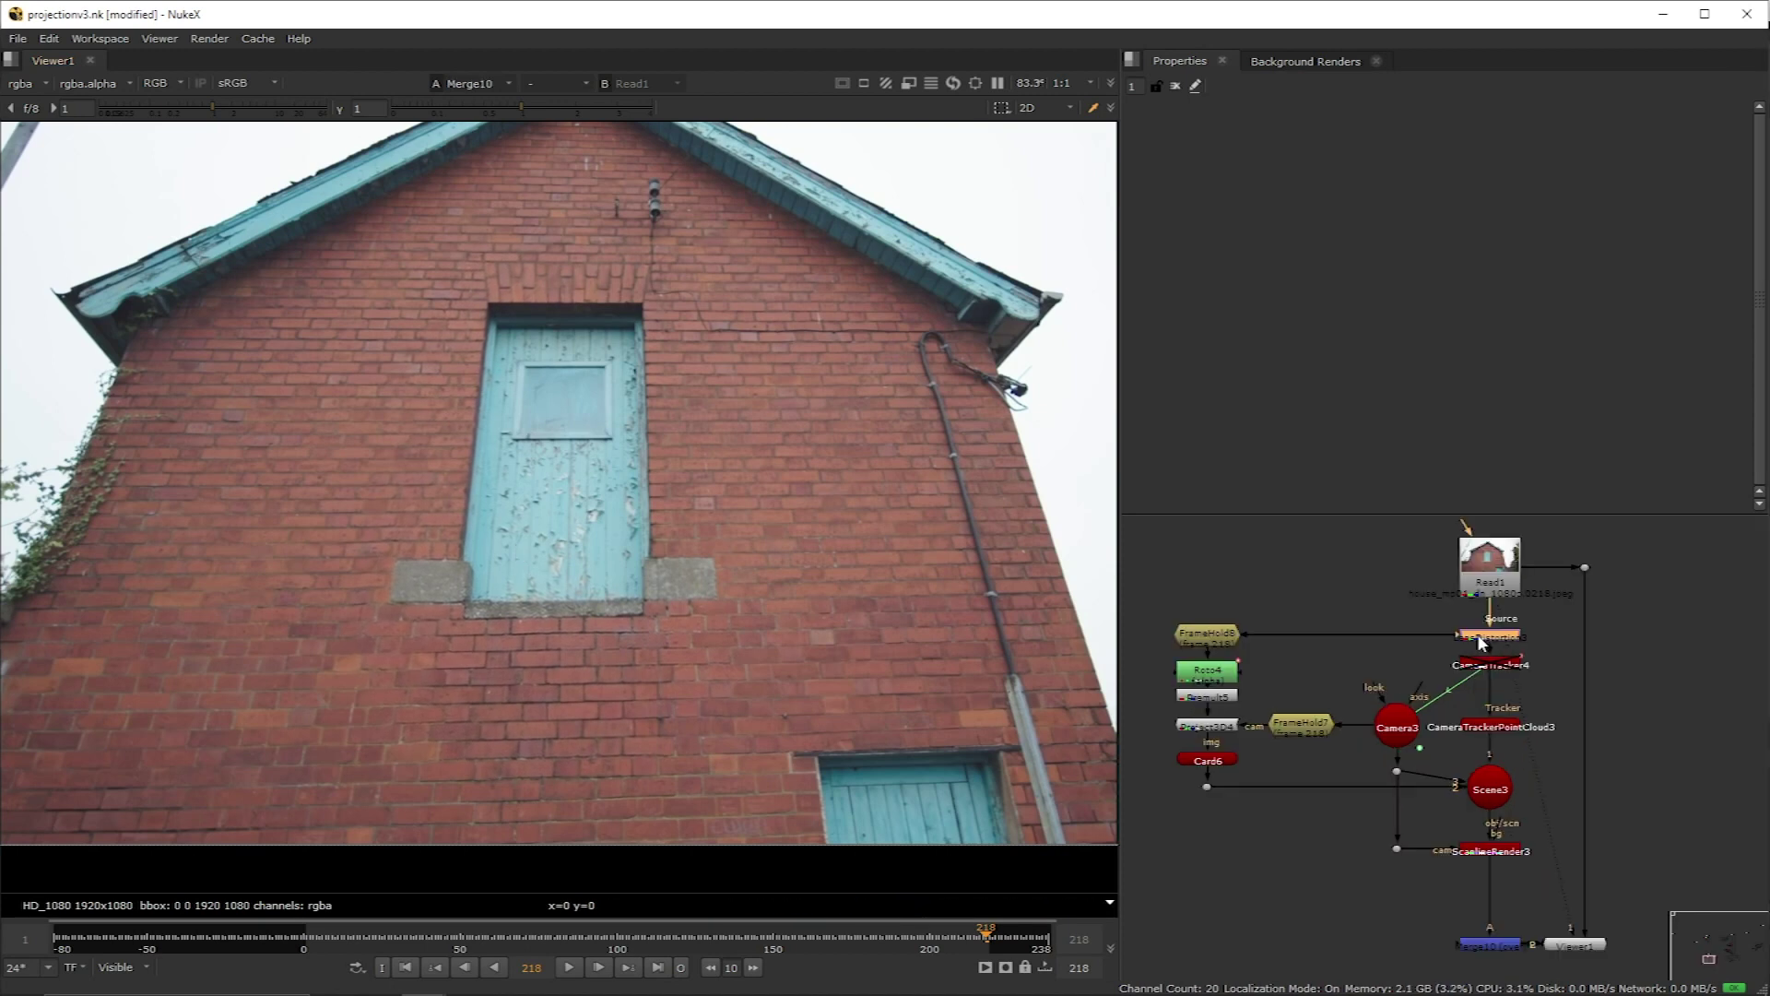
{"action": "left_click", "coordinate": [1212, 643]}
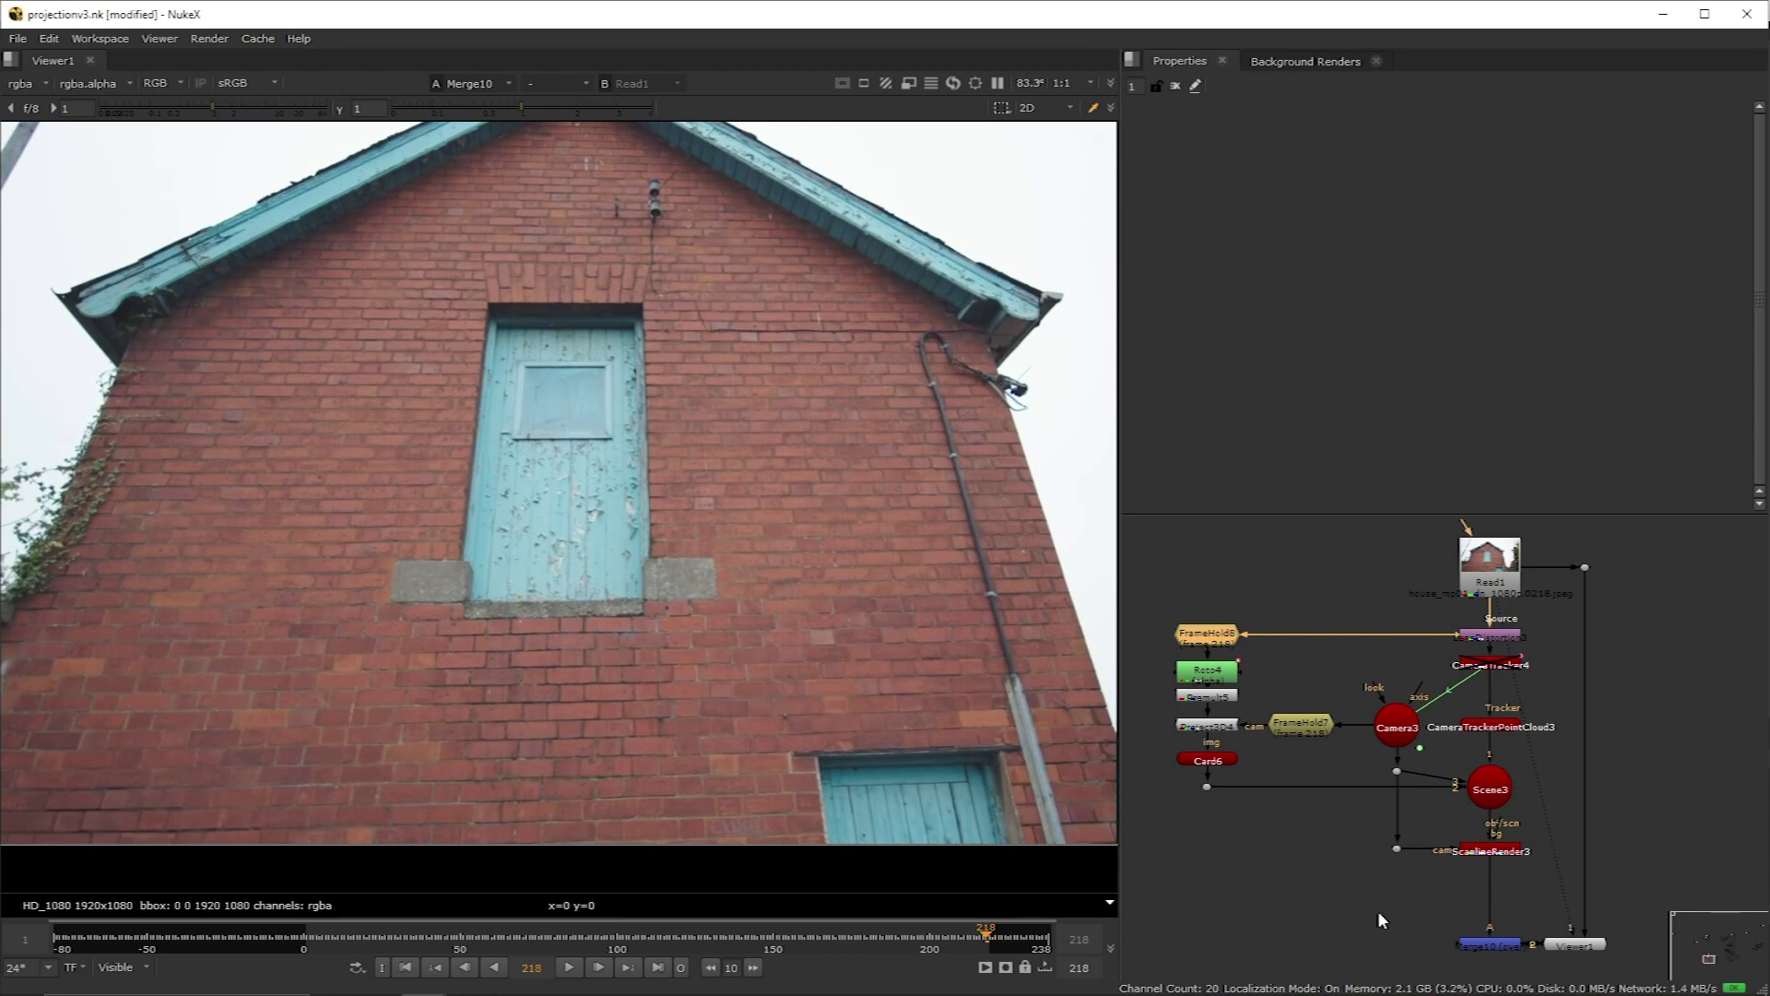
{"action": "left_click", "coordinate": [1488, 642]}
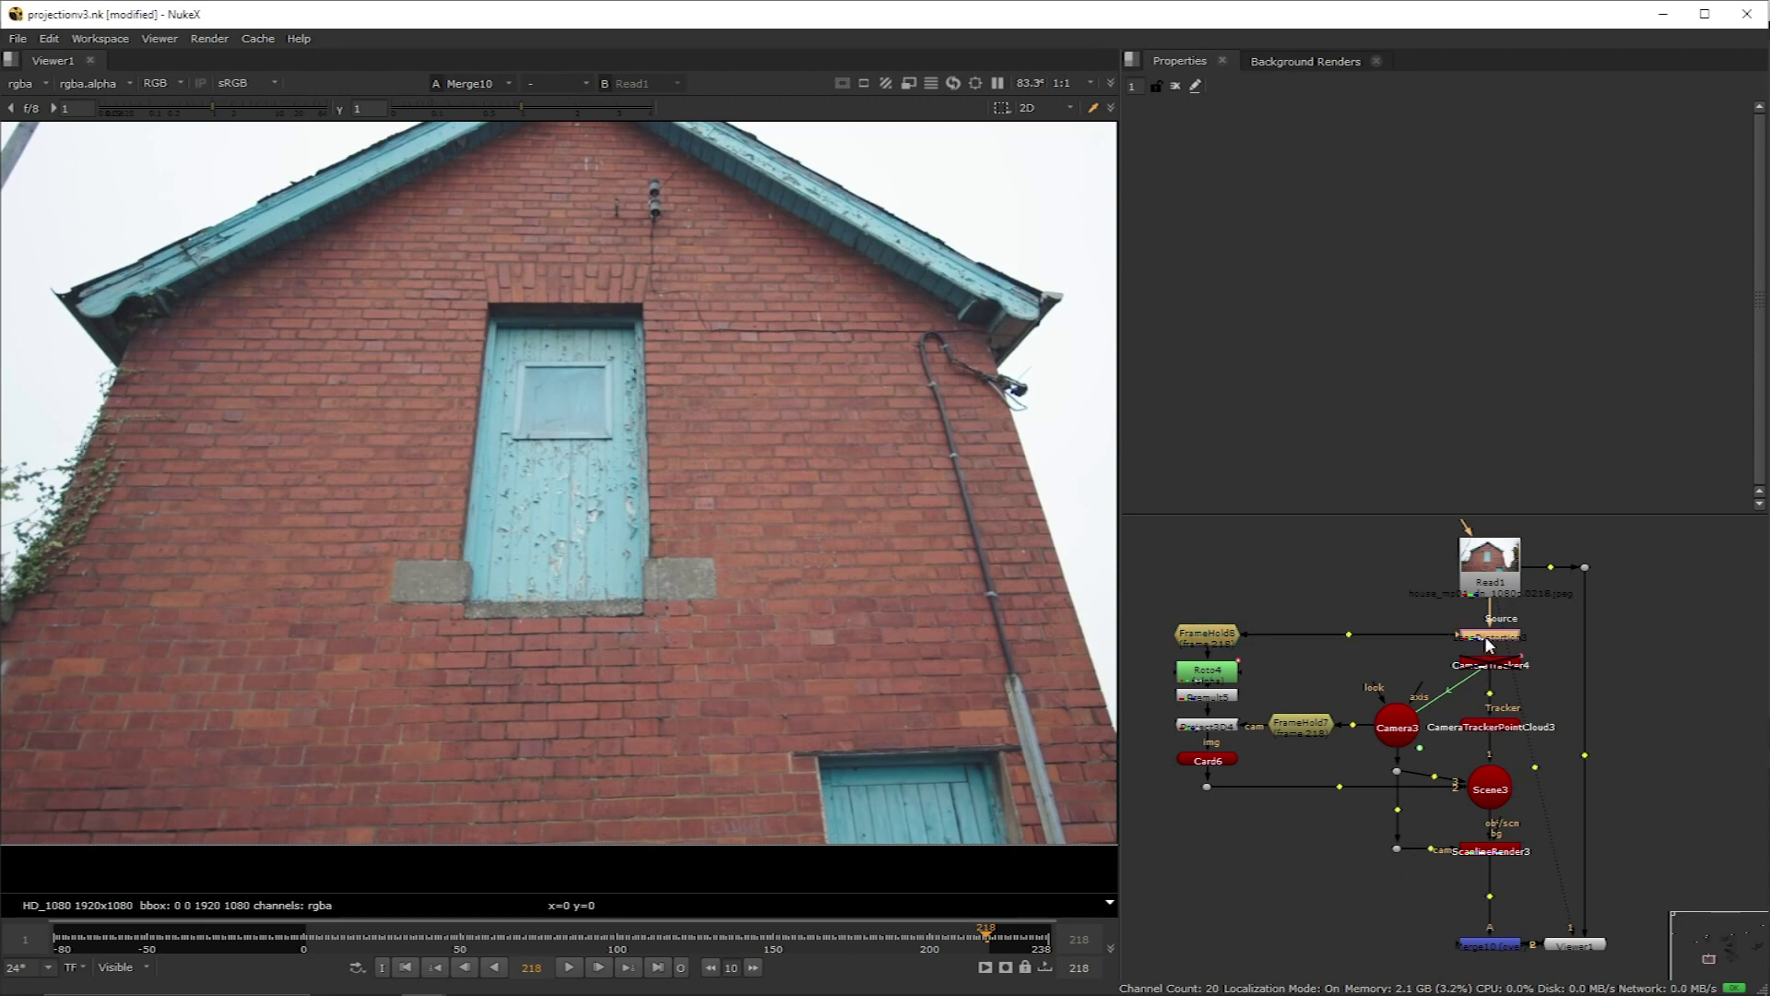
Step: Paste a LensDistortion copy below ScanlineRender3 with Undistort off, then view Merge10
{"action": "left_click", "coordinate": [1516, 848]}
{"action": "key", "text": "ctrl+v"}
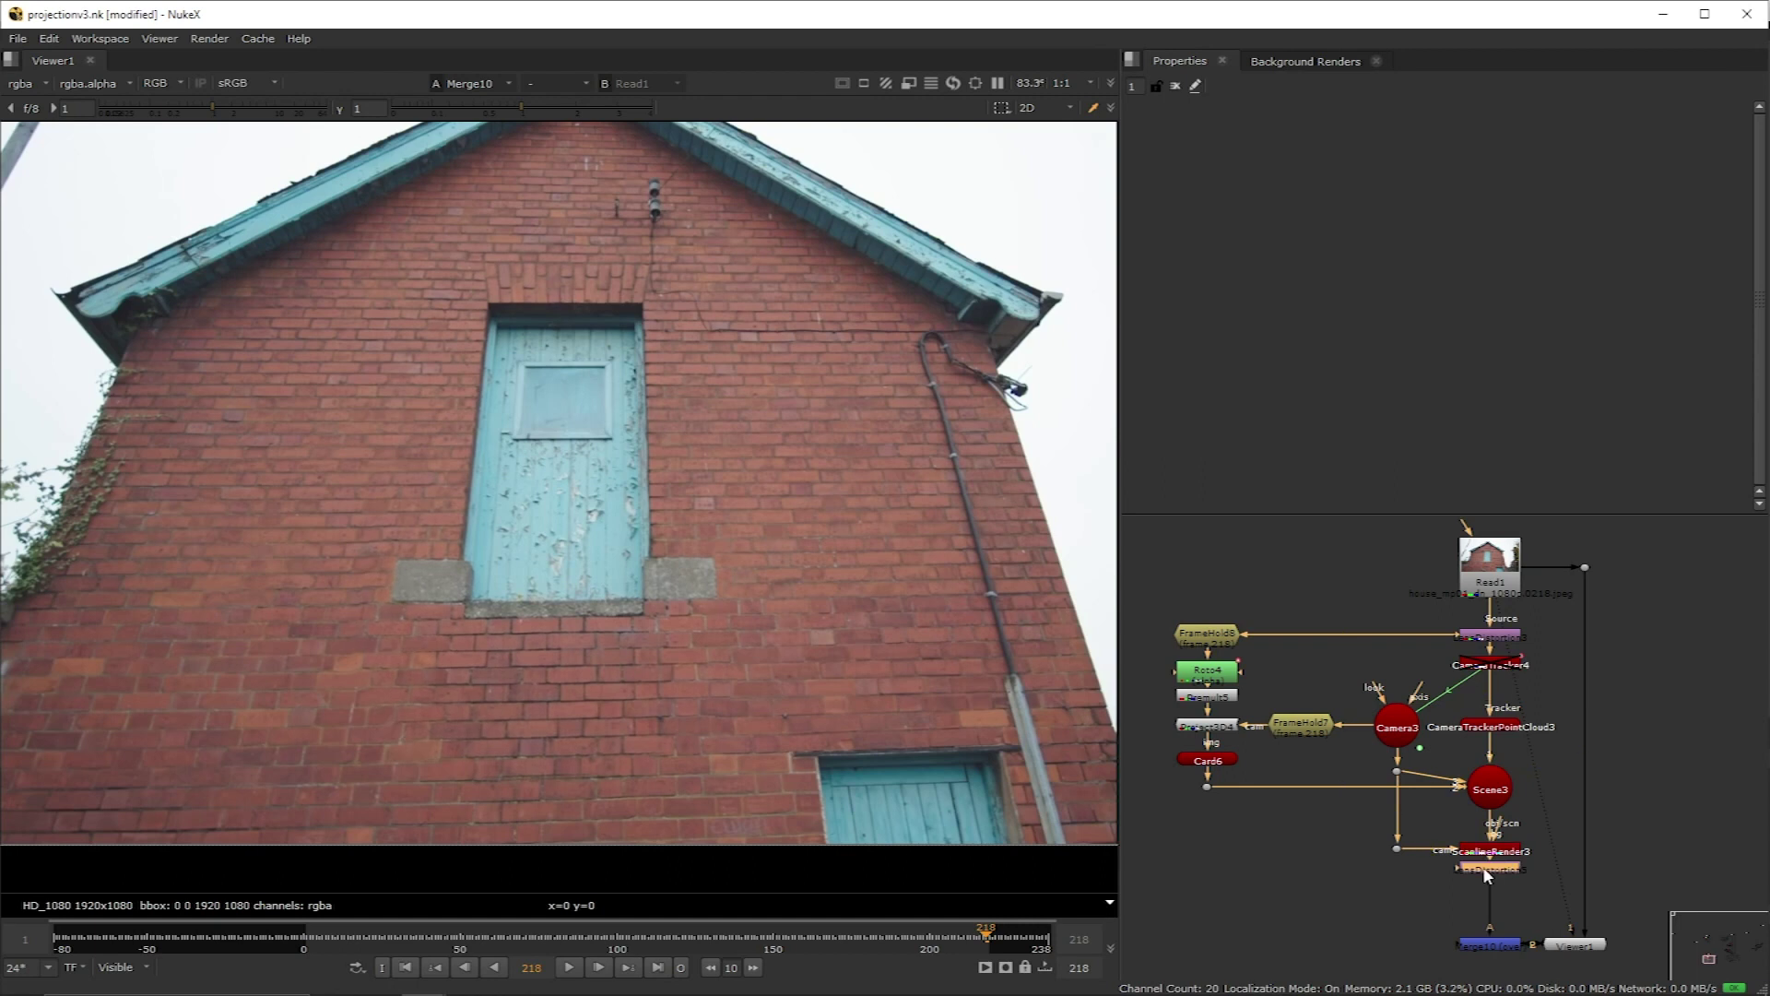
{"action": "left_click", "coordinate": [1266, 335]}
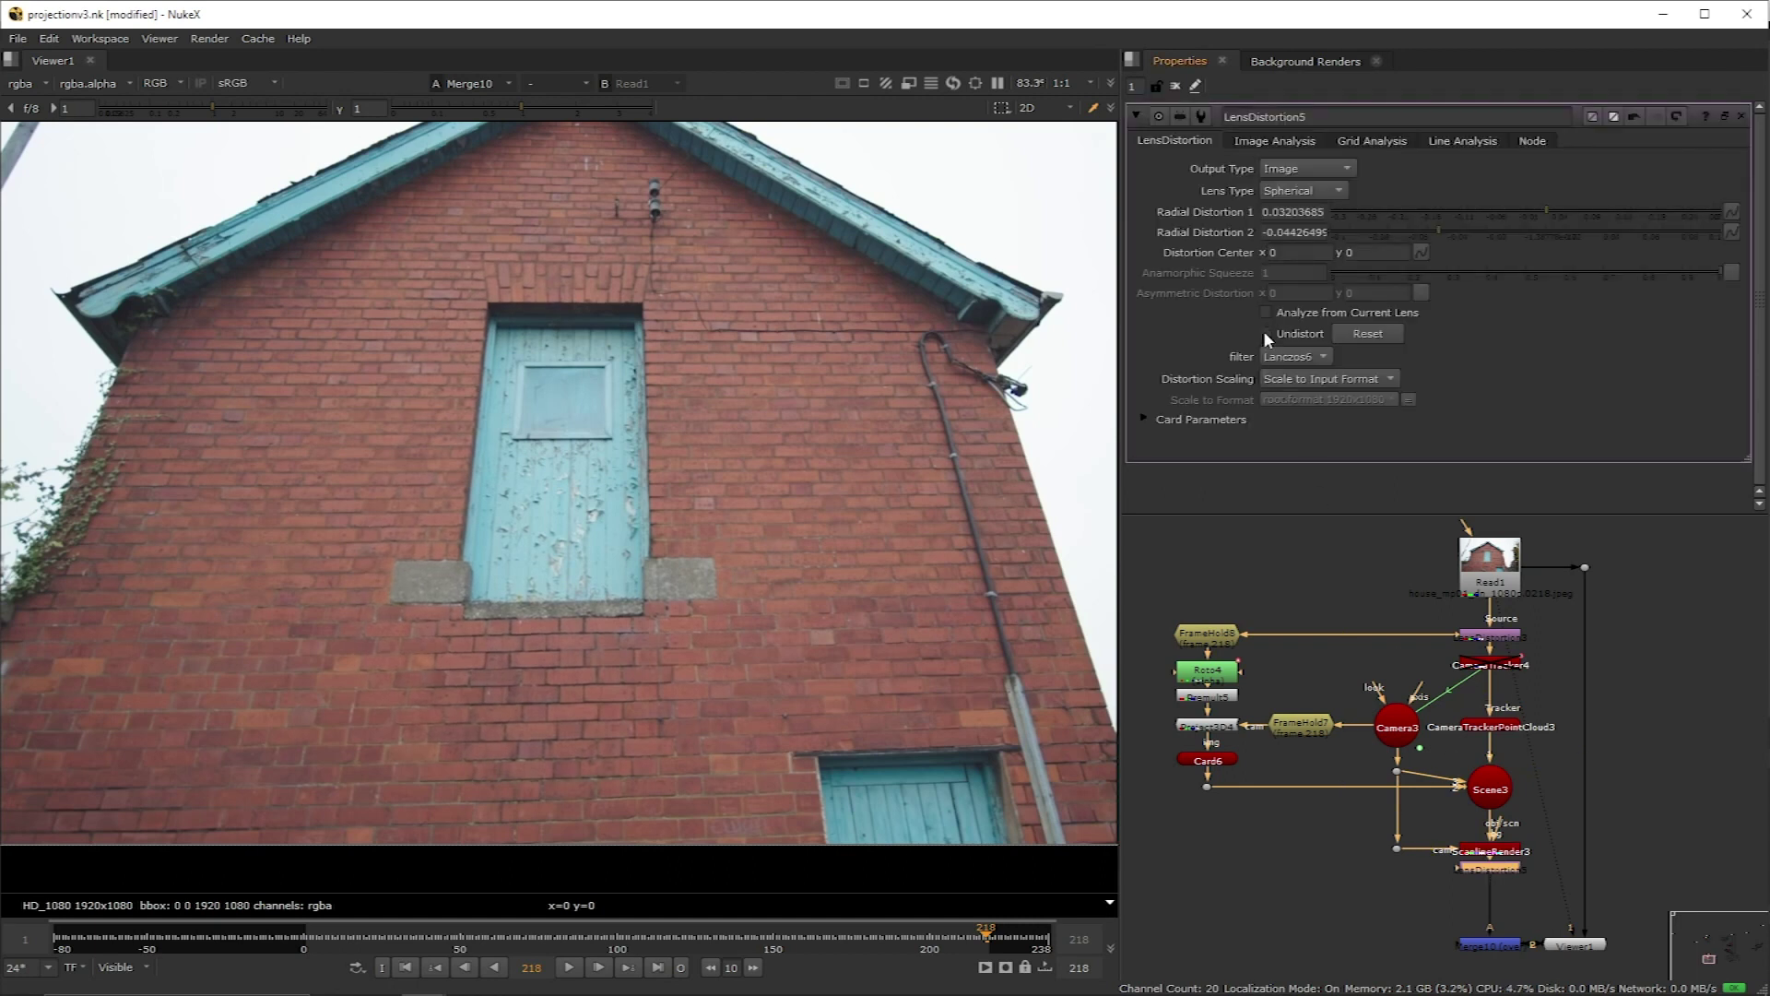
{"action": "left_click_drag", "start_coordinate": [1491, 595], "coordinate": [1538, 946]}
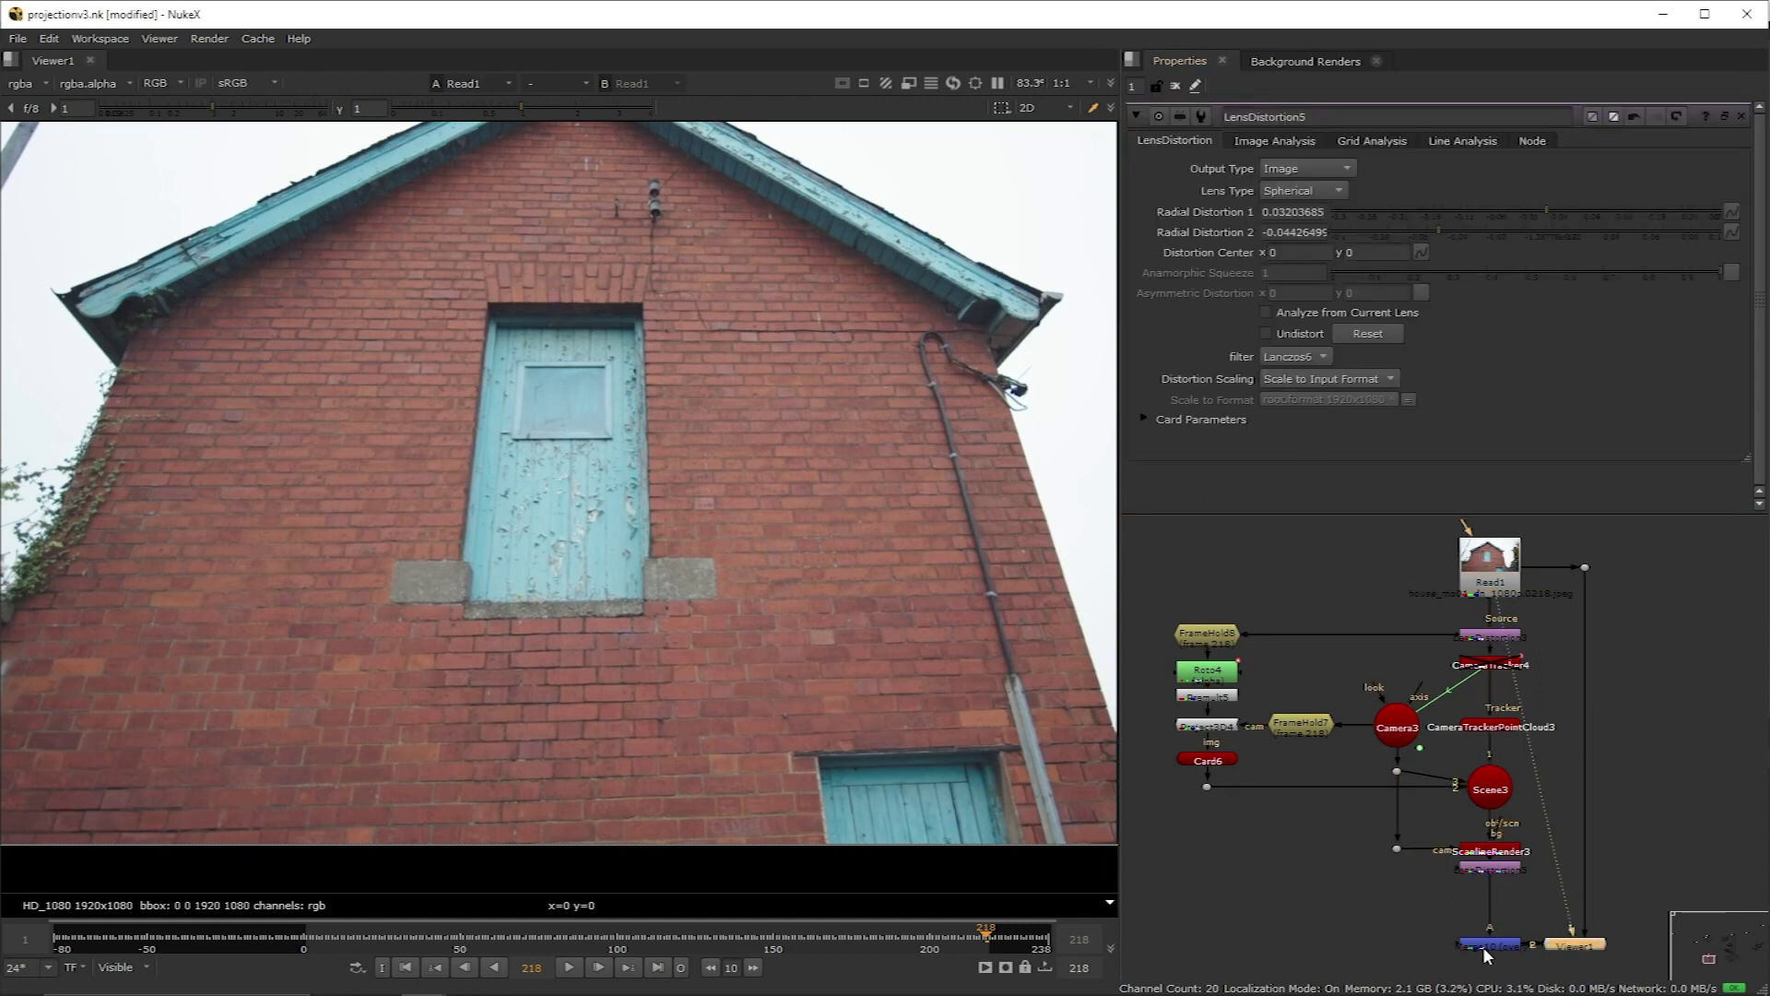
{"action": "left_click", "coordinate": [1486, 950]}
{"action": "key", "text": "1"}
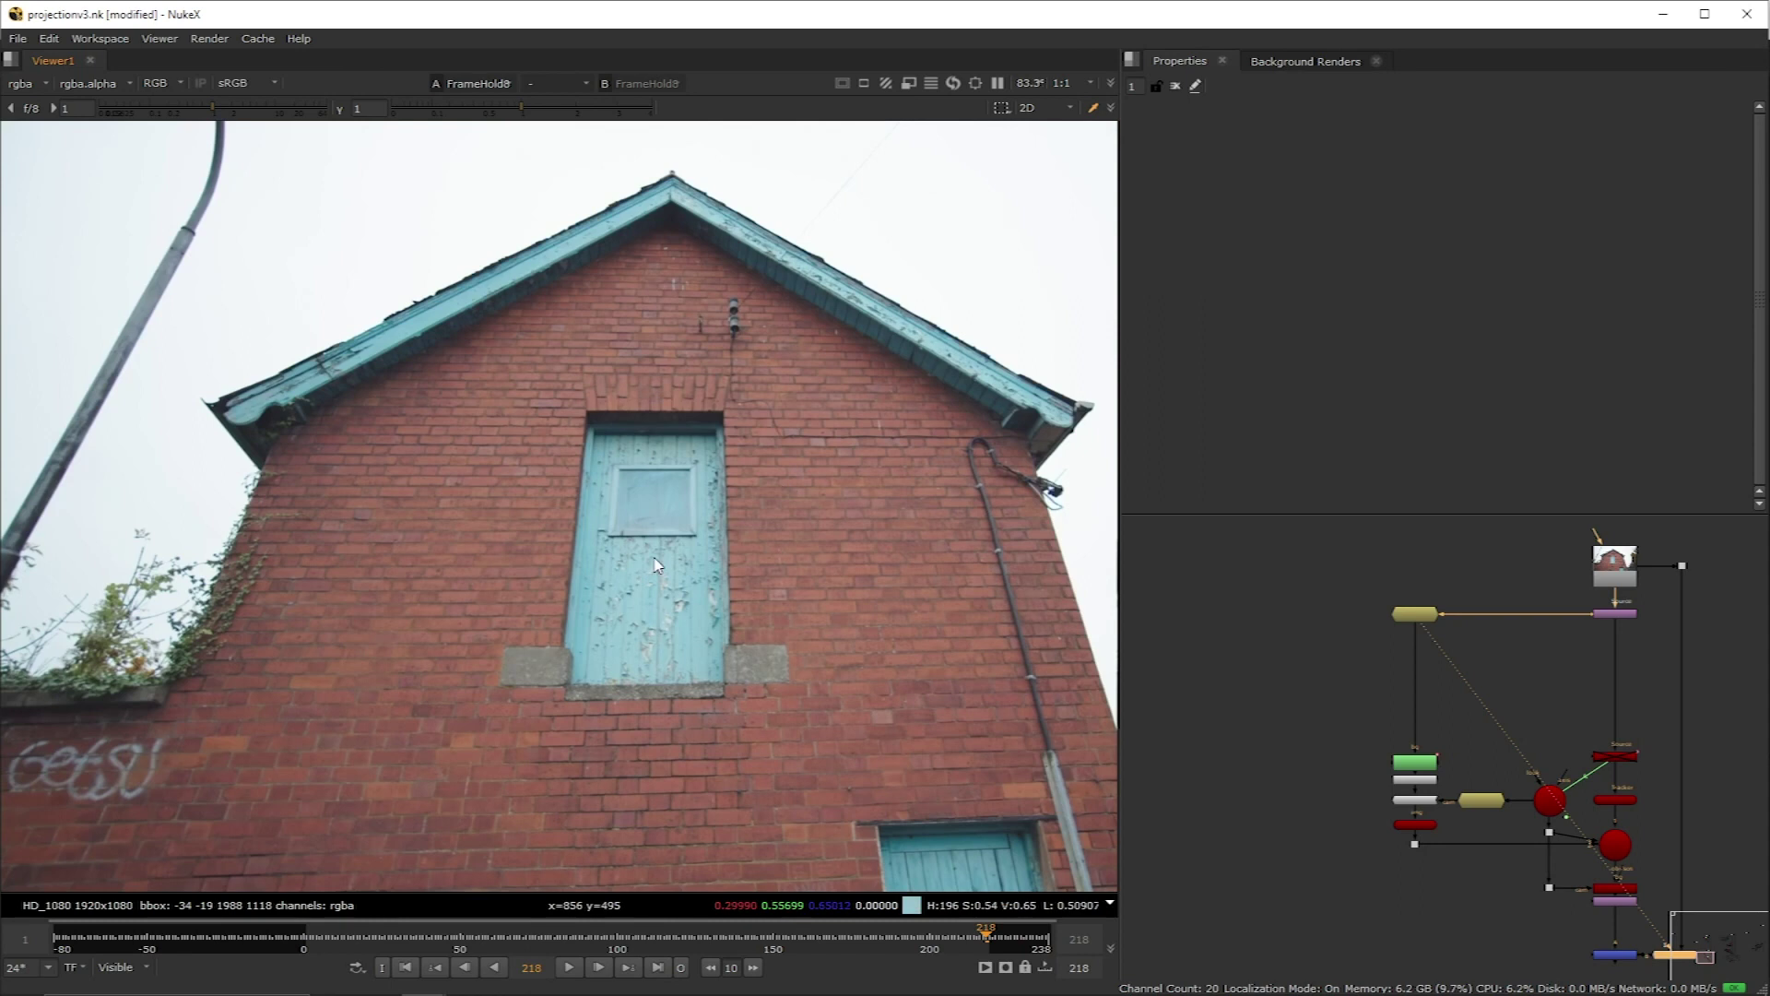
Step: Try a RotoPaint clone stroke over the door, then delete the paint node
{"action": "scroll", "coordinate": [1387, 684], "scroll_direction": "up", "scroll_amount": 2}
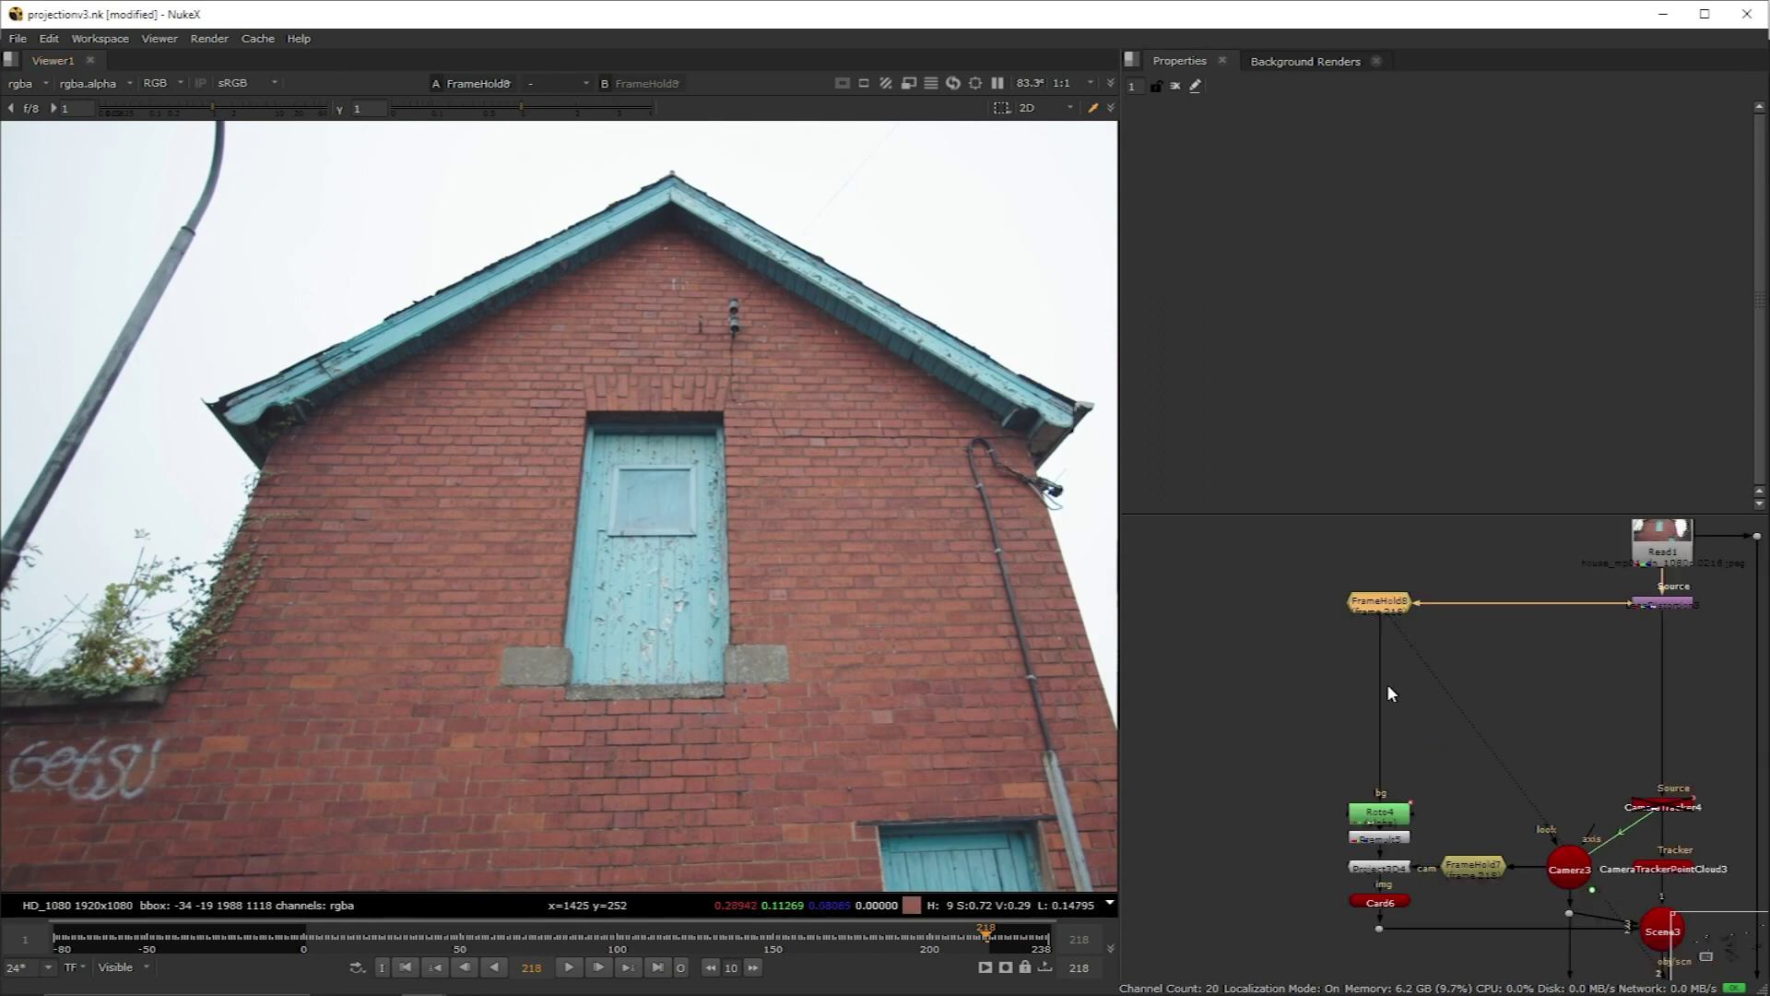
{"action": "key", "text": "p"}
{"action": "left_click_drag", "start_coordinate": [1380, 634], "coordinate": [1380, 643]}
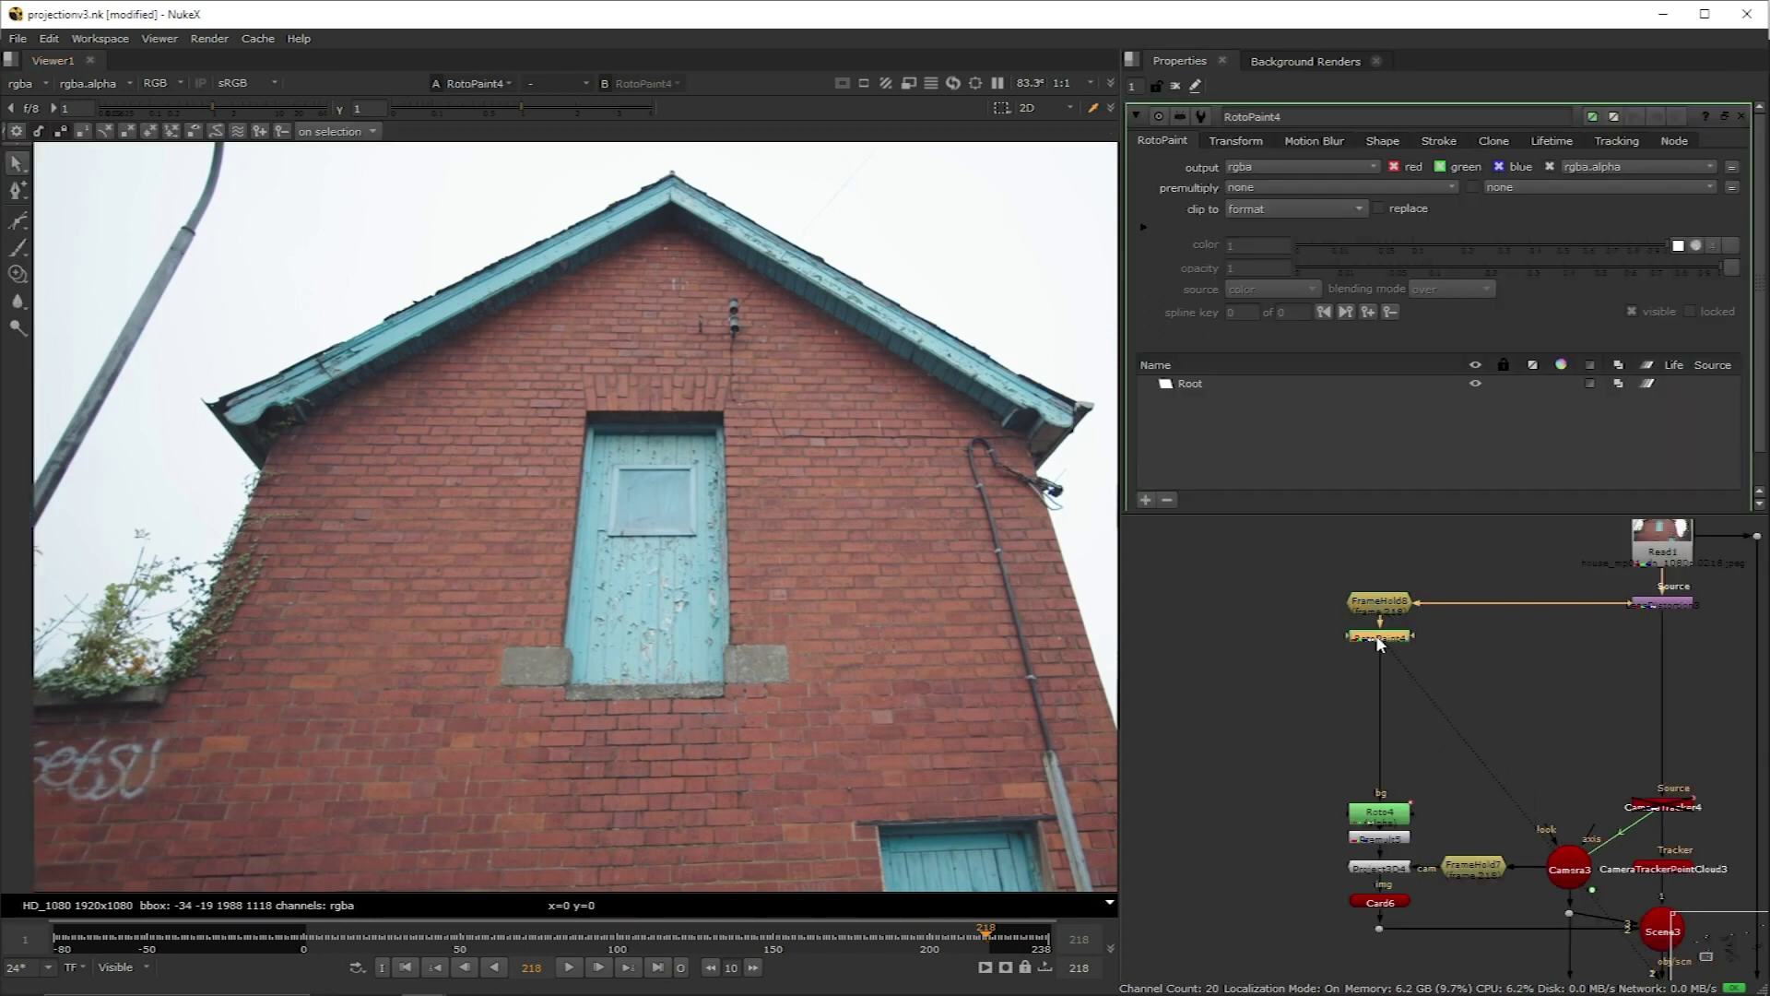
{"action": "left_click", "coordinate": [17, 273]}
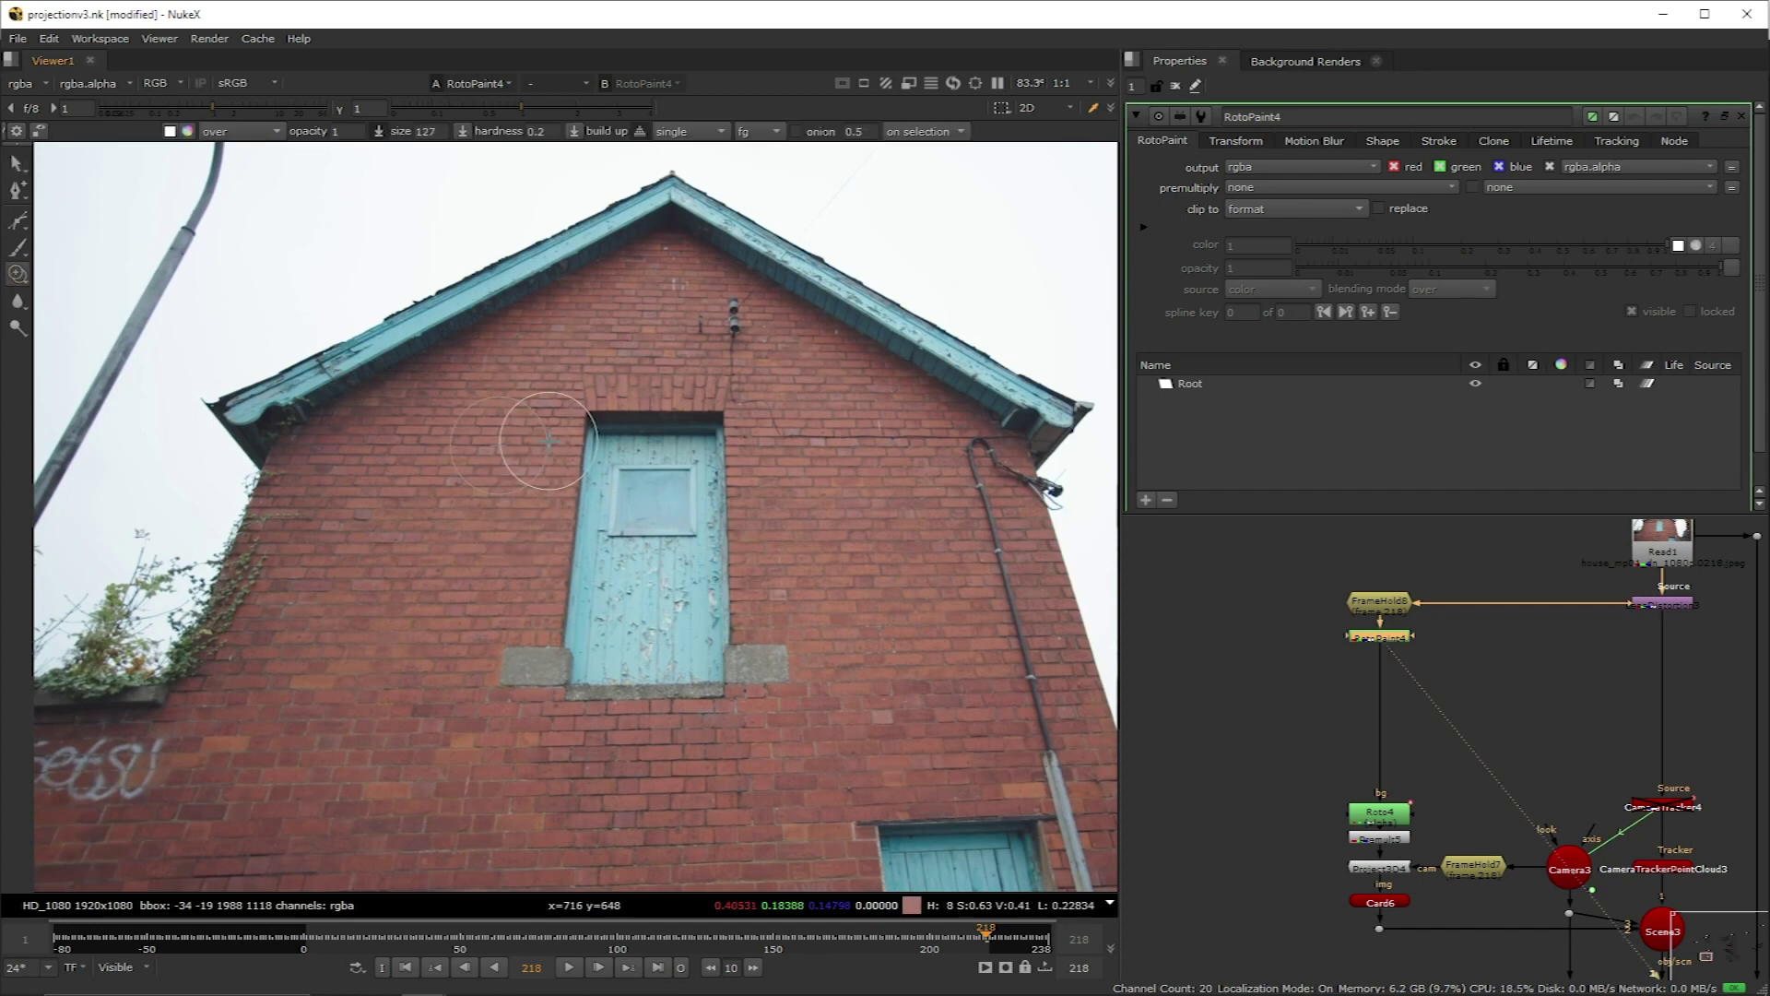
{"action": "mouse_move", "coordinate": [550, 443]}
{"action": "left_mouse_down"}
{"action": "mouse_move", "coordinate": [589, 426]}
{"action": "mouse_move", "coordinate": [559, 442]}
{"action": "mouse_move", "coordinate": [598, 484]}
{"action": "mouse_move", "coordinate": [563, 504]}
{"action": "mouse_move", "coordinate": [604, 538]}
{"action": "mouse_move", "coordinate": [584, 579]}
{"action": "mouse_move", "coordinate": [610, 607]}
{"action": "mouse_move", "coordinate": [531, 581]}
{"action": "mouse_move", "coordinate": [572, 576]}
{"action": "mouse_move", "coordinate": [521, 609]}
{"action": "mouse_move", "coordinate": [517, 667]}
{"action": "left_mouse_up"}
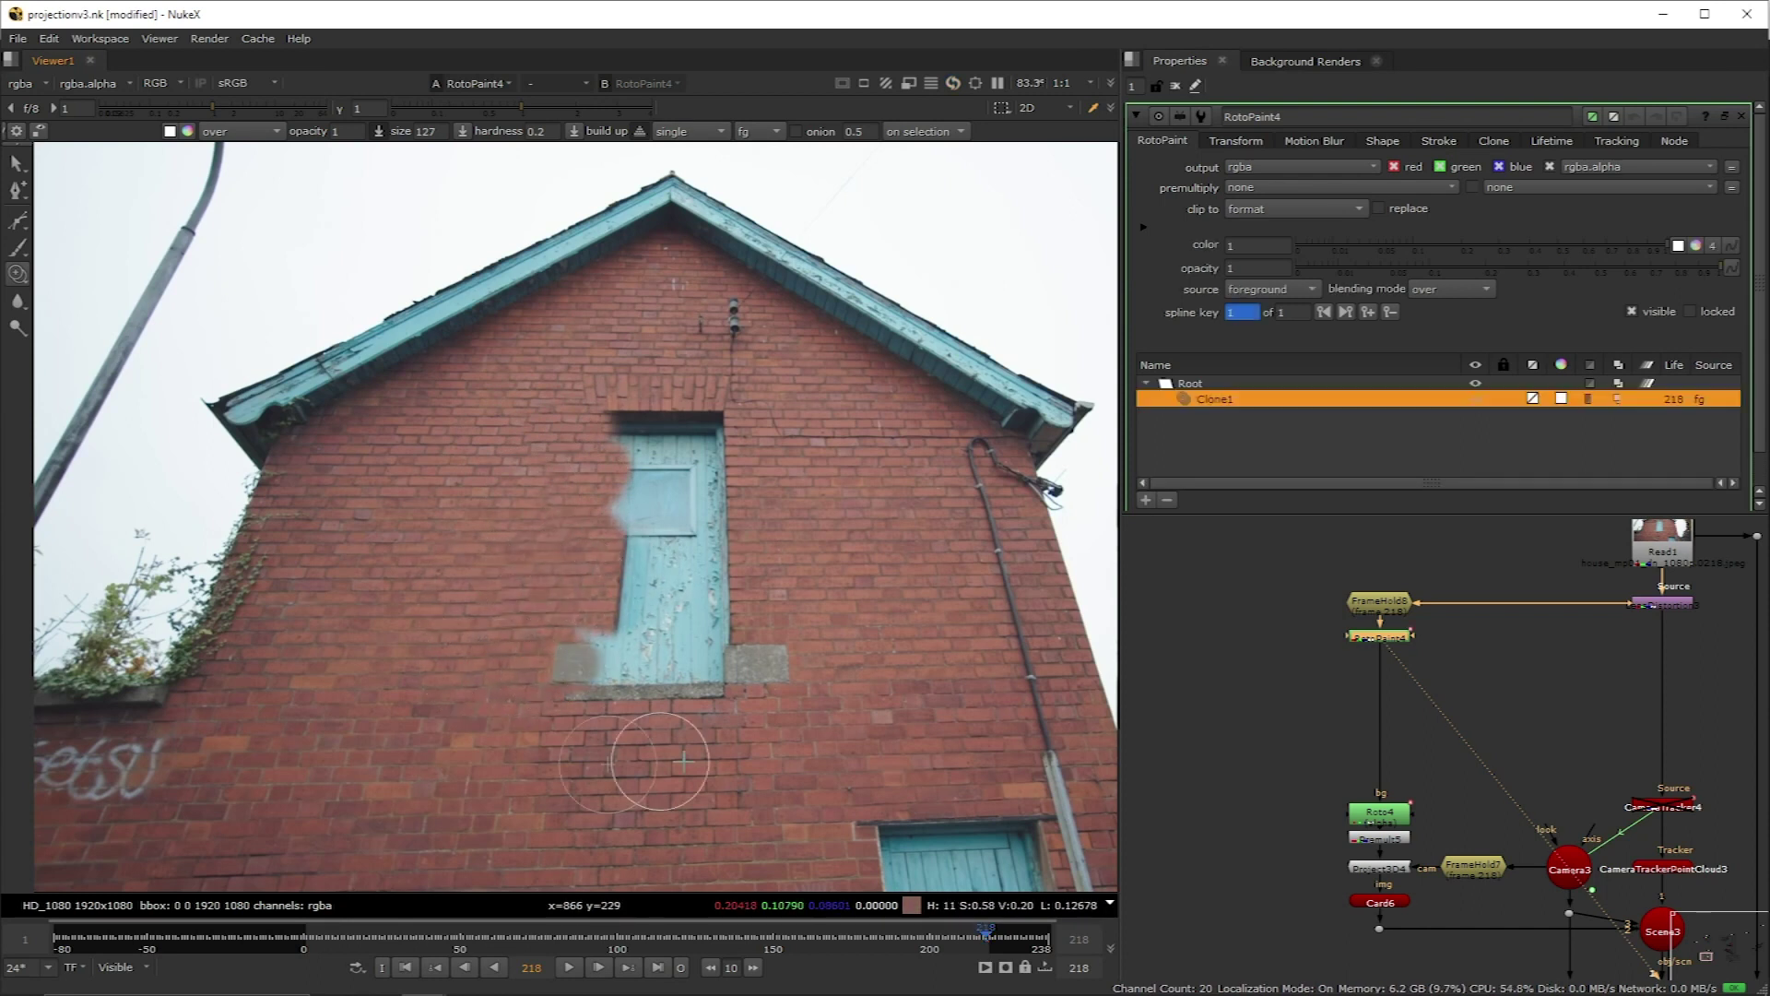
{"action": "left_click", "coordinate": [1380, 601]}
{"action": "key", "text": "1"}
Step: Create a CornerPin2D node under FrameHold8 via the 'cor' search
{"action": "key", "text": "Tab"}
{"action": "type", "text": "cor"}
{"action": "key", "text": "Return"}
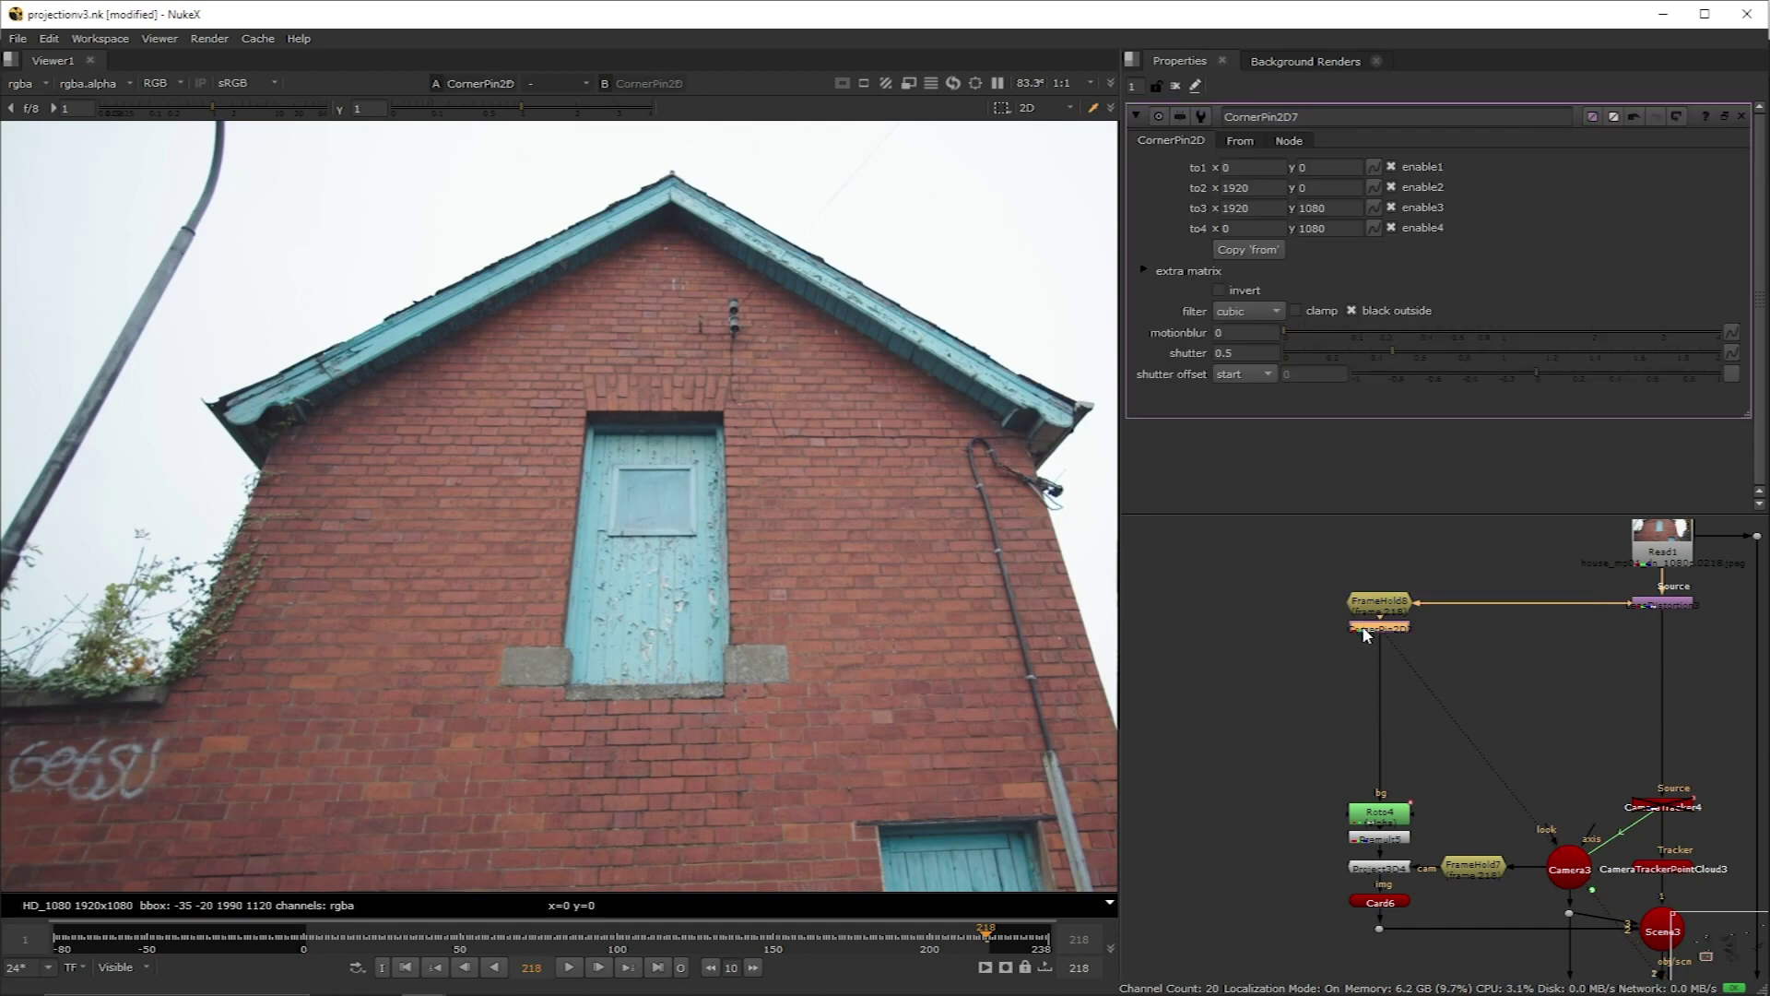
Step: Place CornerPin2D7's to1–to4 corners on the gable wall's corners
{"action": "scroll", "coordinate": [559, 502], "scroll_direction": "down", "scroll_amount": 2}
{"action": "left_click_drag", "start_coordinate": [164, 221], "coordinate": [375, 446]}
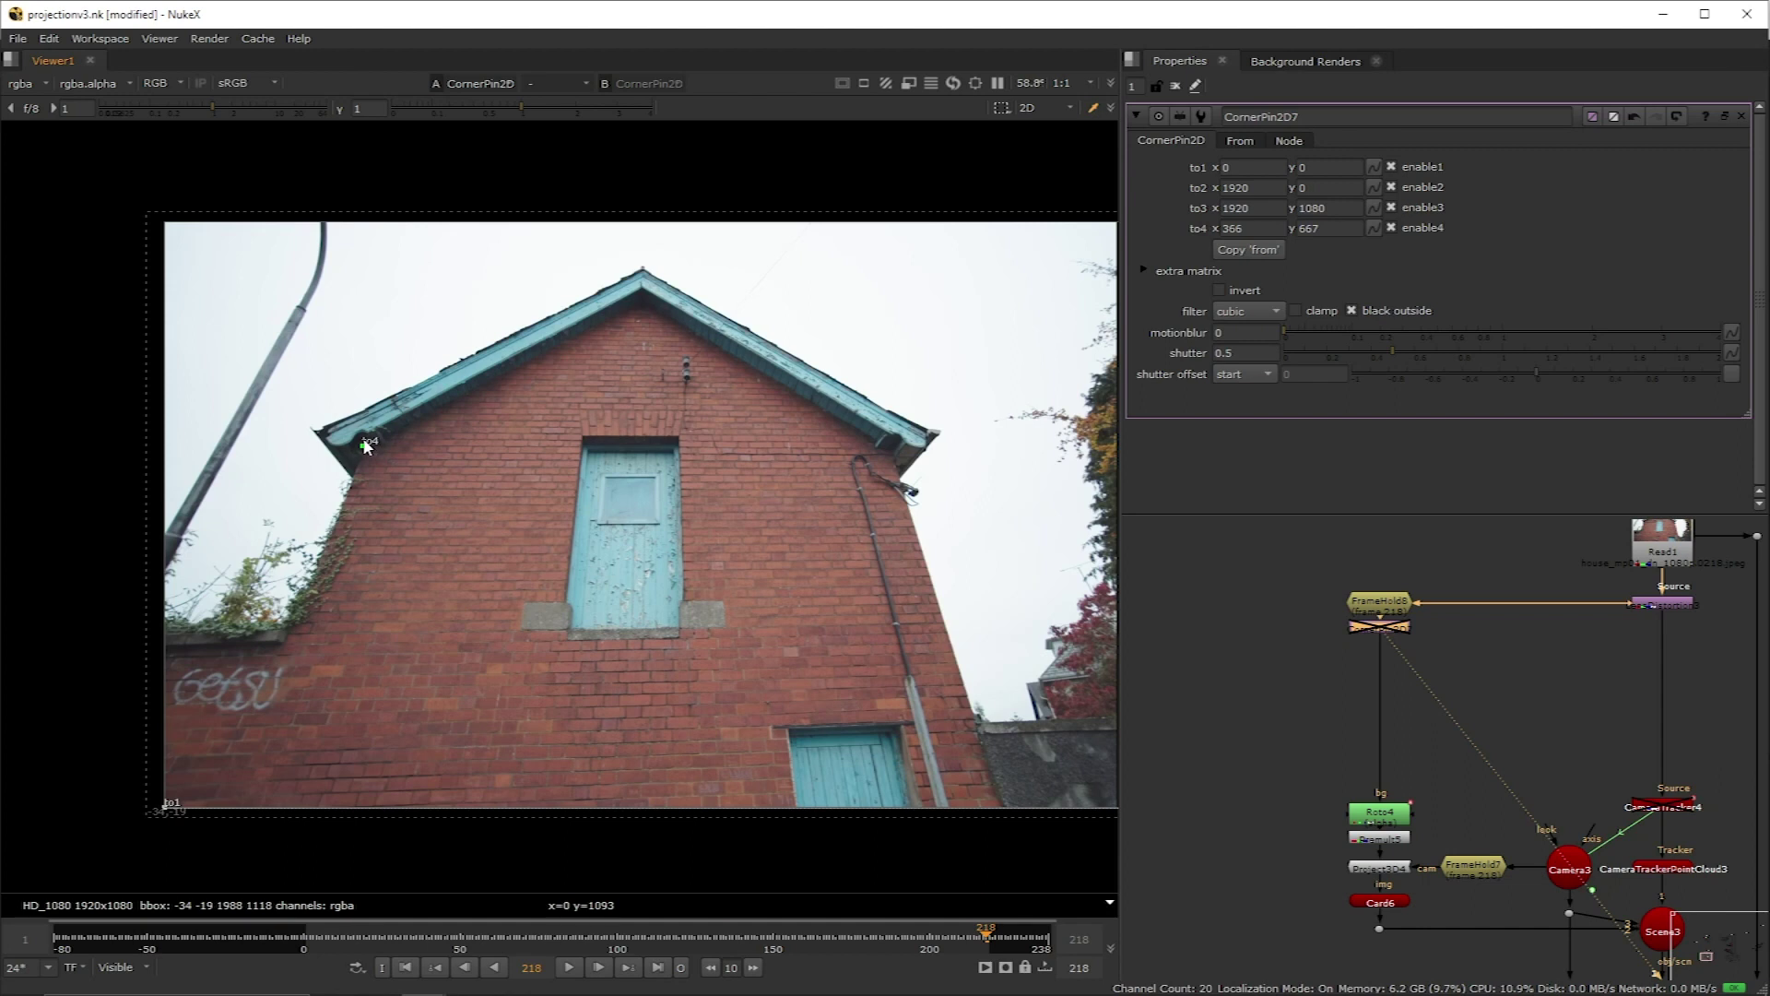
{"action": "scroll", "coordinate": [662, 369], "scroll_direction": "down", "scroll_amount": 1}
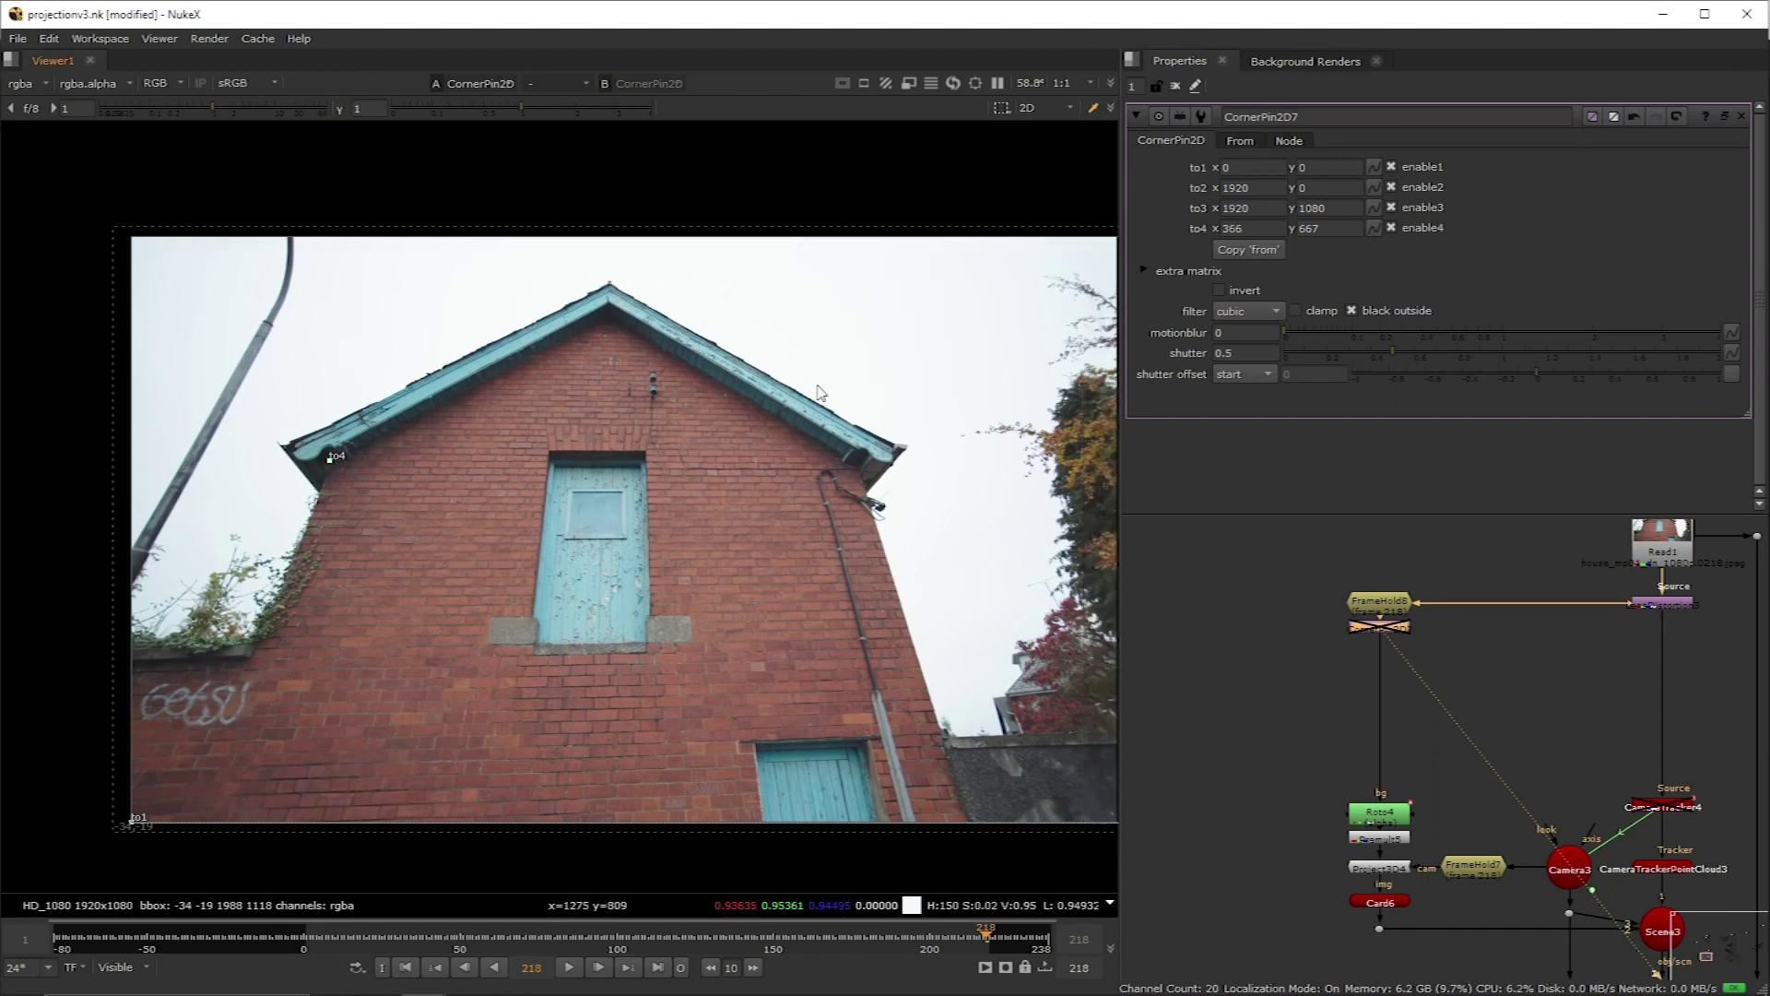
{"action": "scroll", "coordinate": [695, 381], "scroll_direction": "down", "scroll_amount": 1}
{"action": "left_click_drag", "start_coordinate": [1051, 265], "coordinate": [1050, 269]}
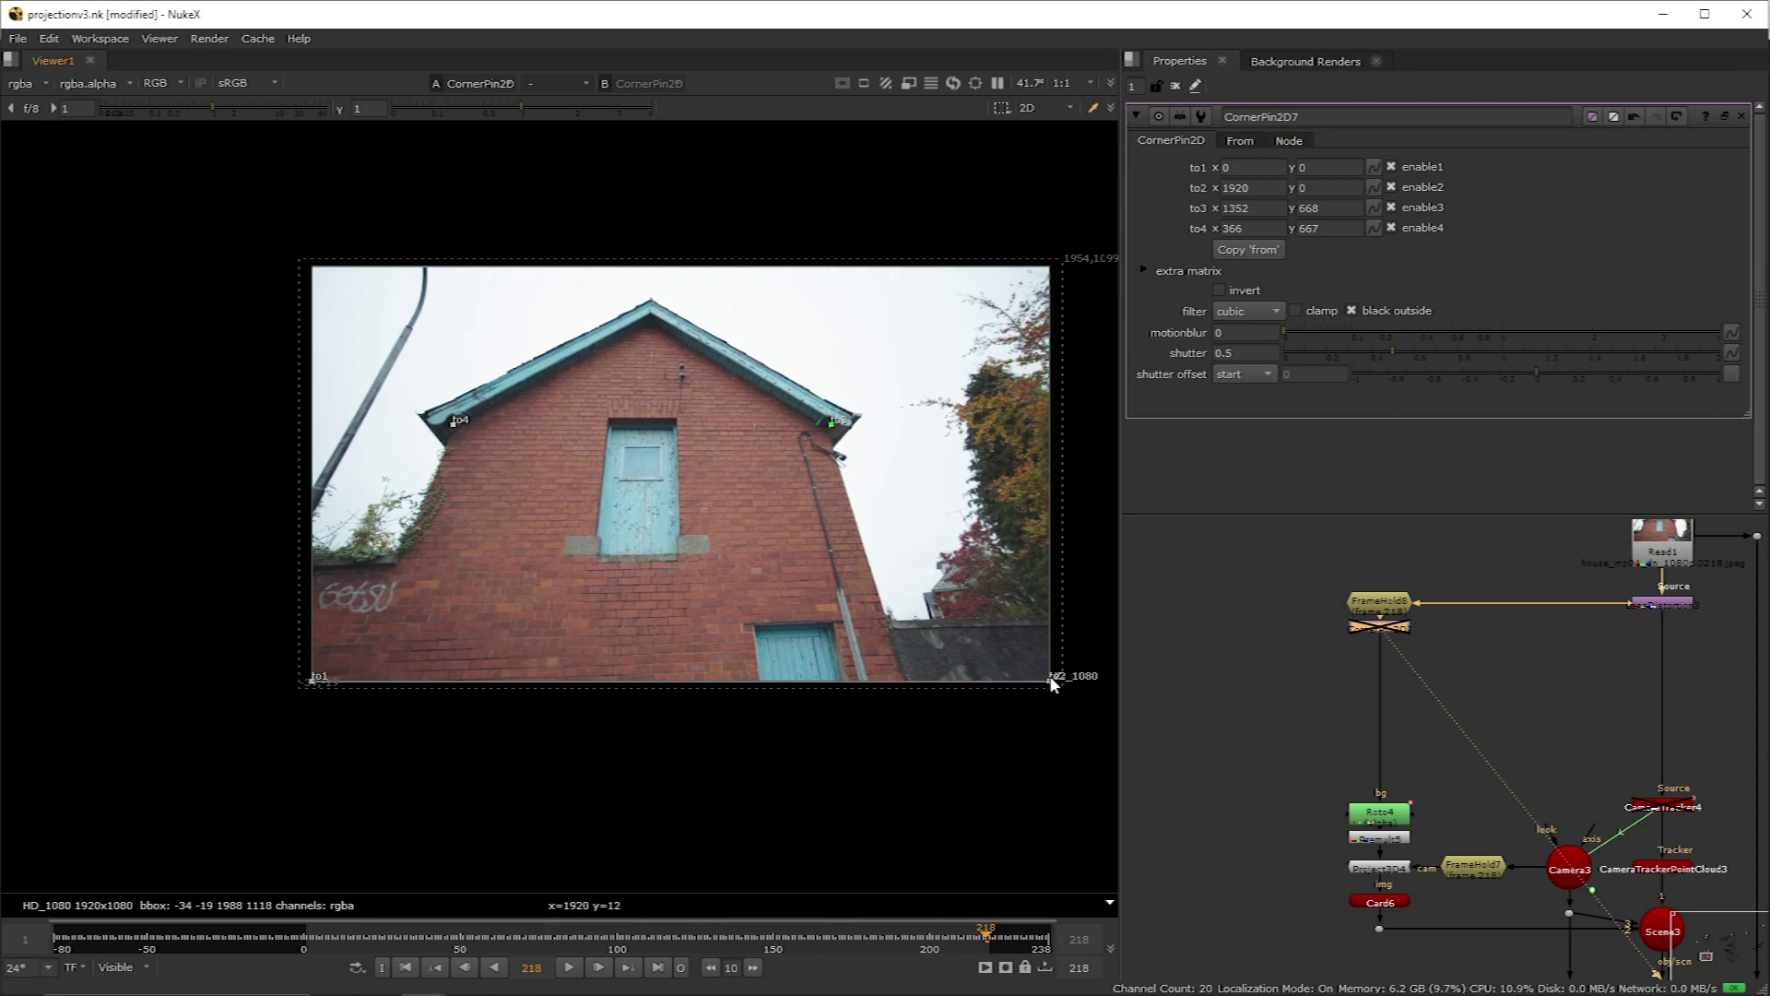
{"action": "left_click_drag", "start_coordinate": [1051, 682], "coordinate": [870, 559]}
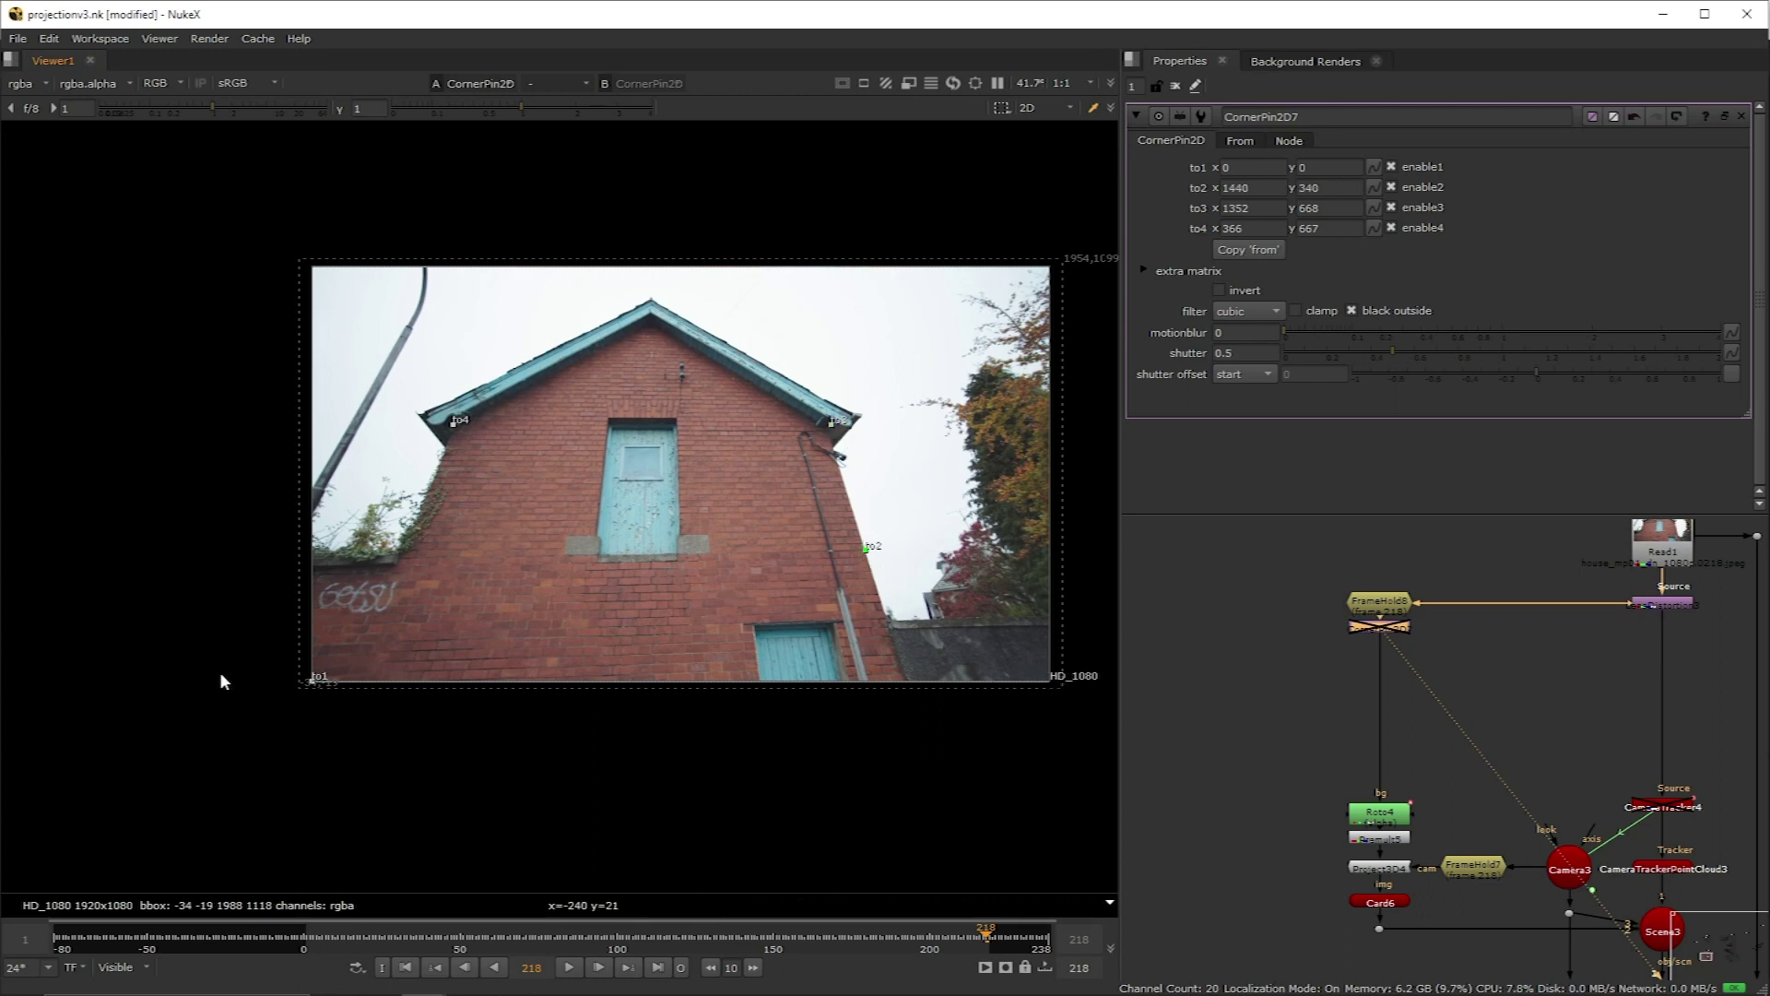
{"action": "left_click_drag", "start_coordinate": [313, 685], "coordinate": [314, 683]}
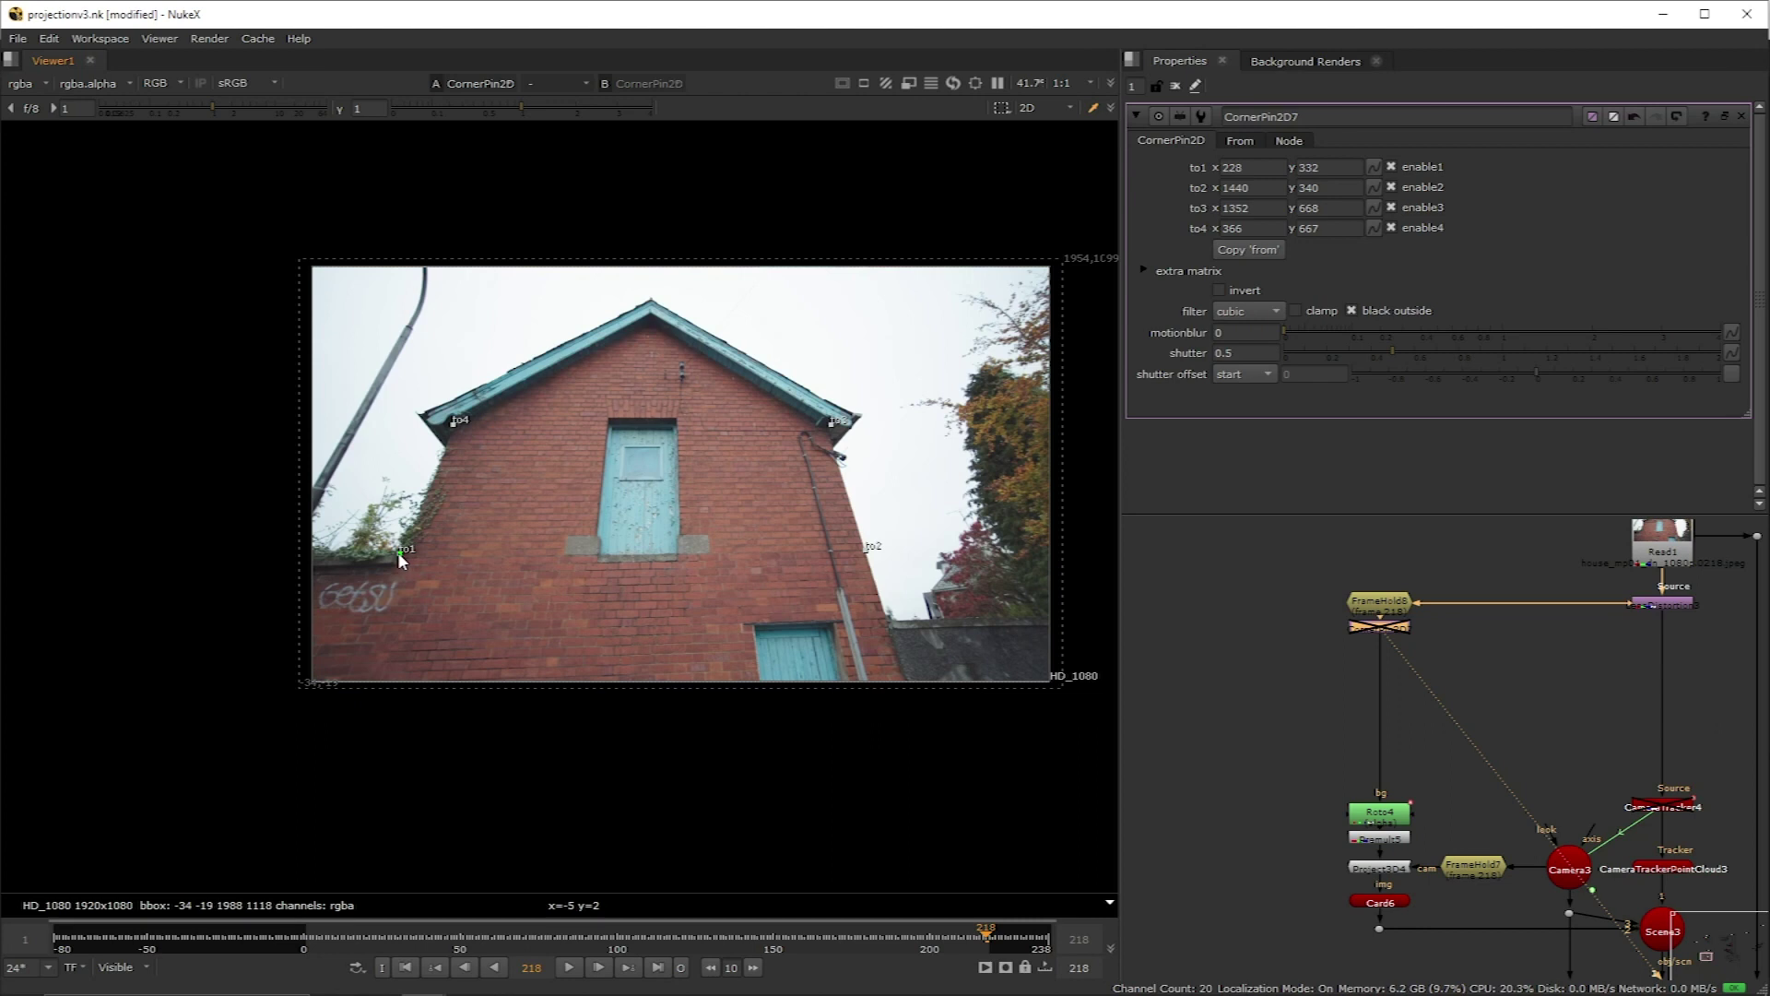
Step: Enable and invert the corner pin to flatten the wall, then add a Reformat
{"action": "key", "text": "d"}
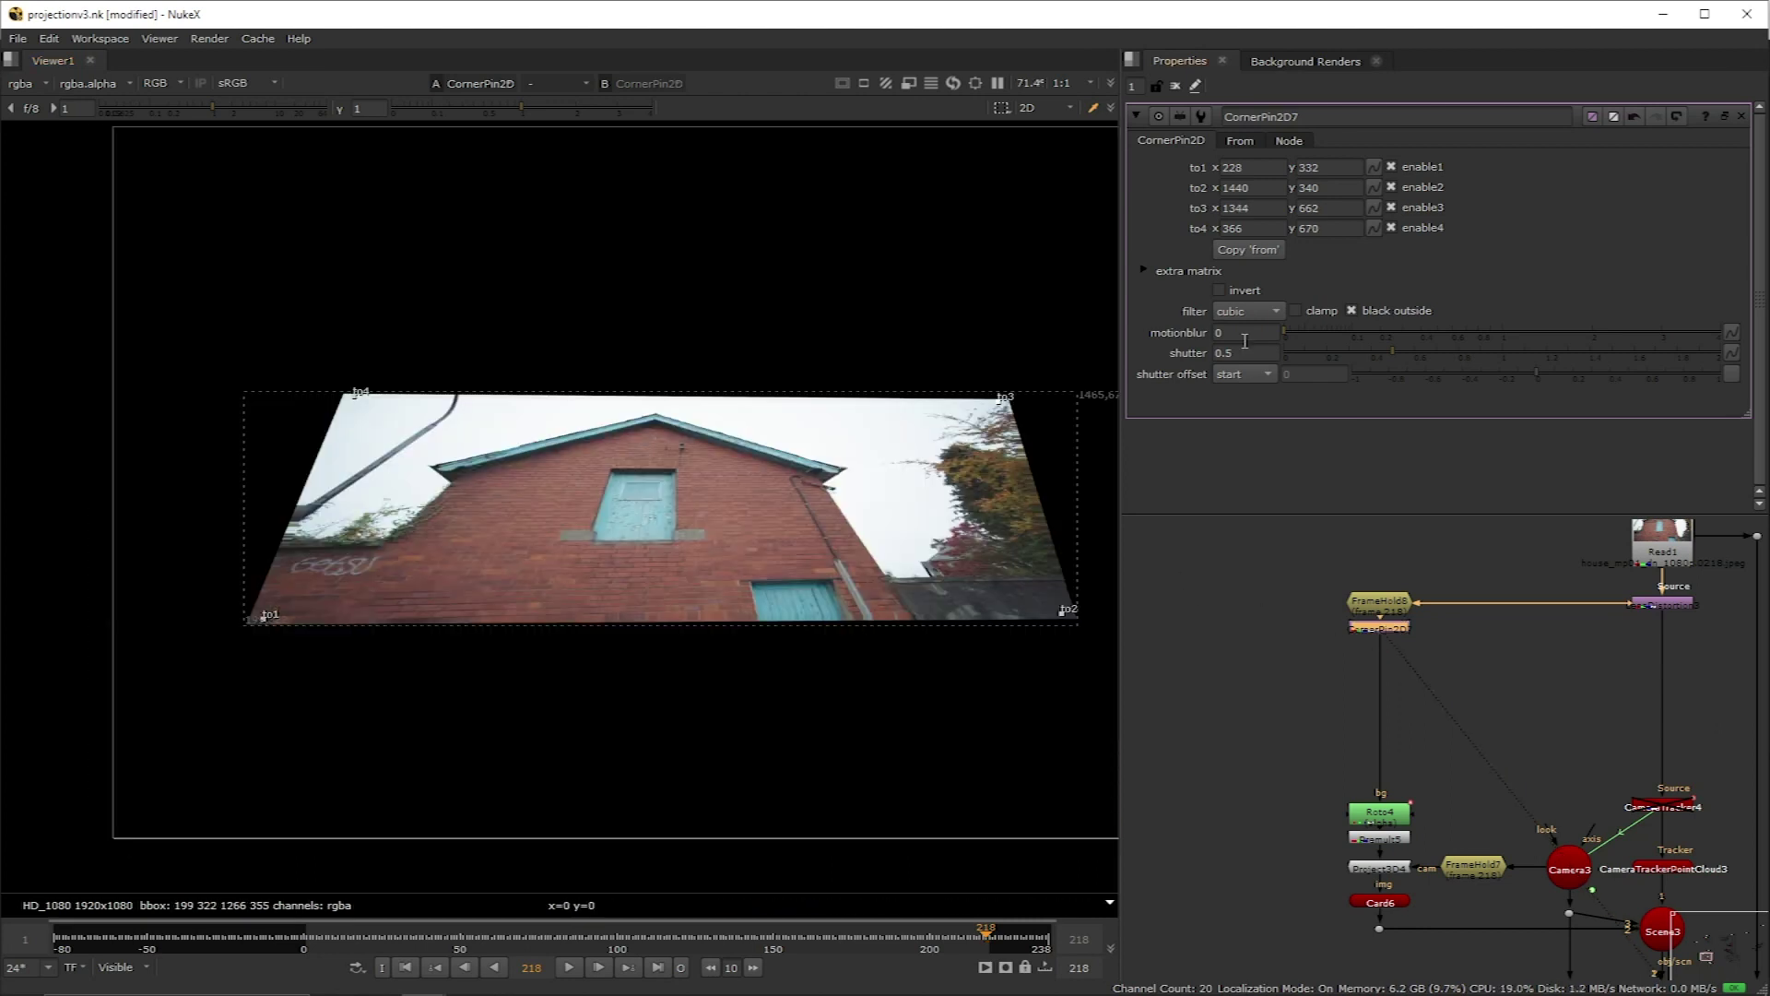
{"action": "left_click", "coordinate": [1219, 290]}
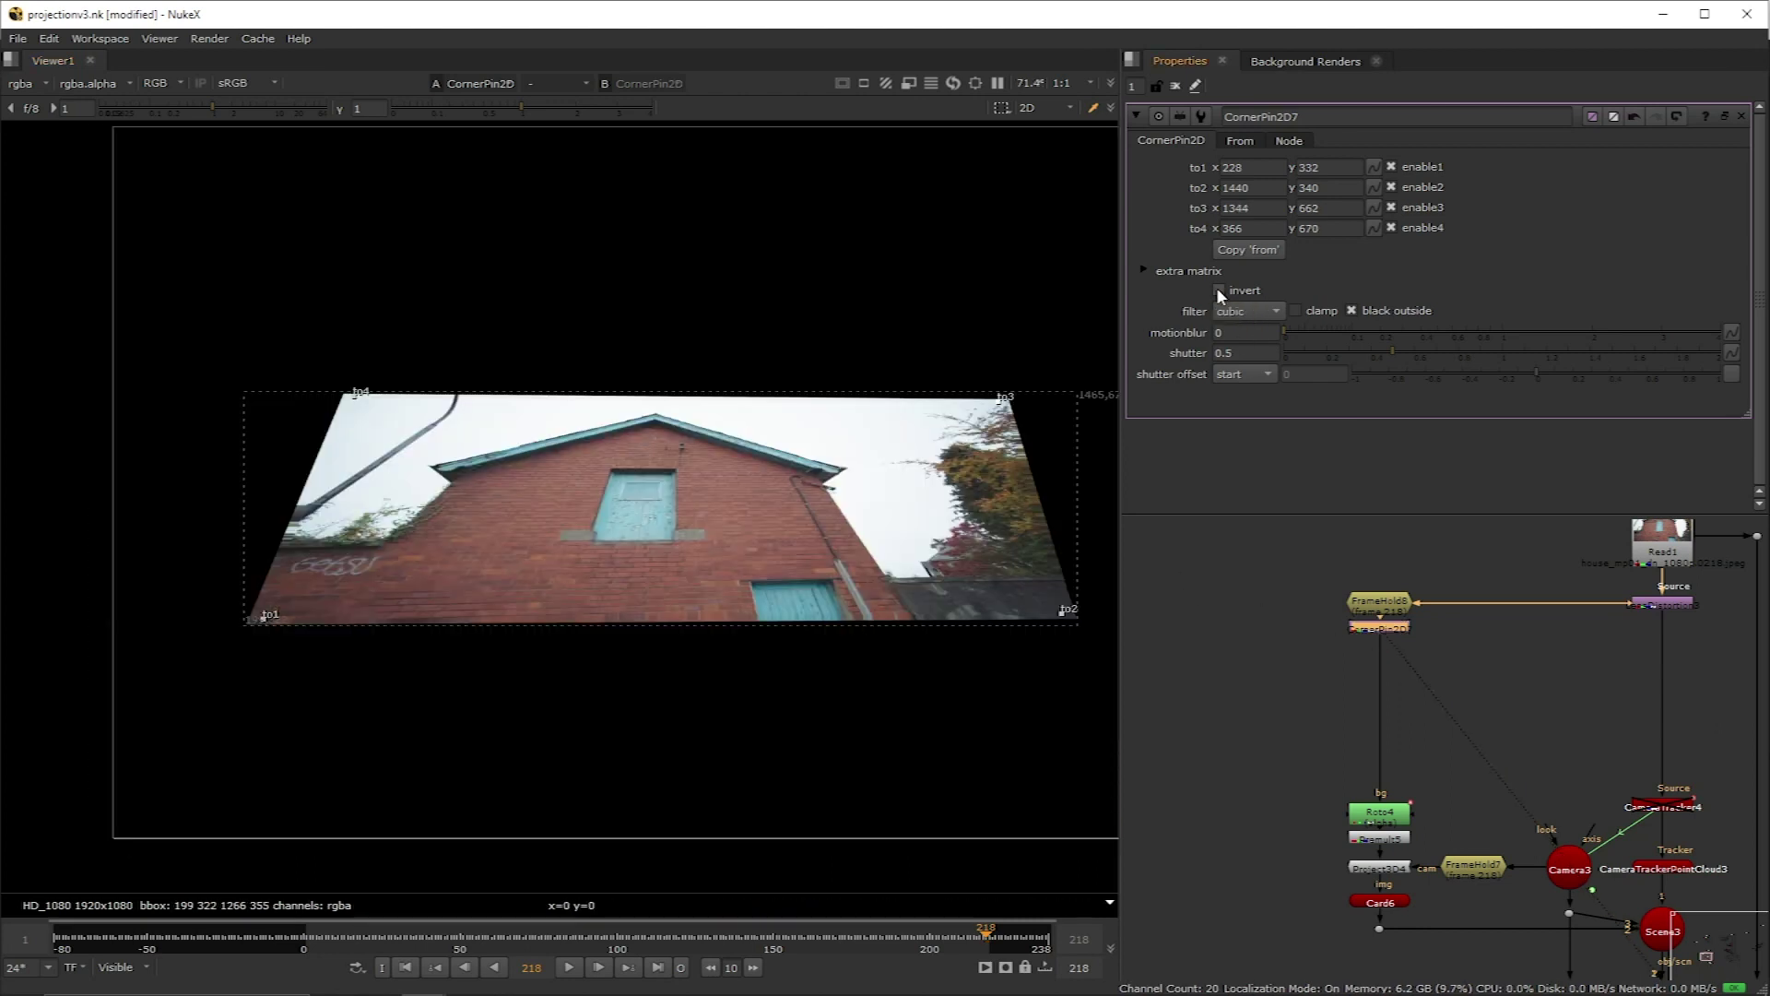
{"action": "scroll", "coordinate": [673, 395], "scroll_direction": "down", "scroll_amount": 2}
{"action": "middle_click_drag", "start_coordinate": [821, 384], "coordinate": [732, 436]}
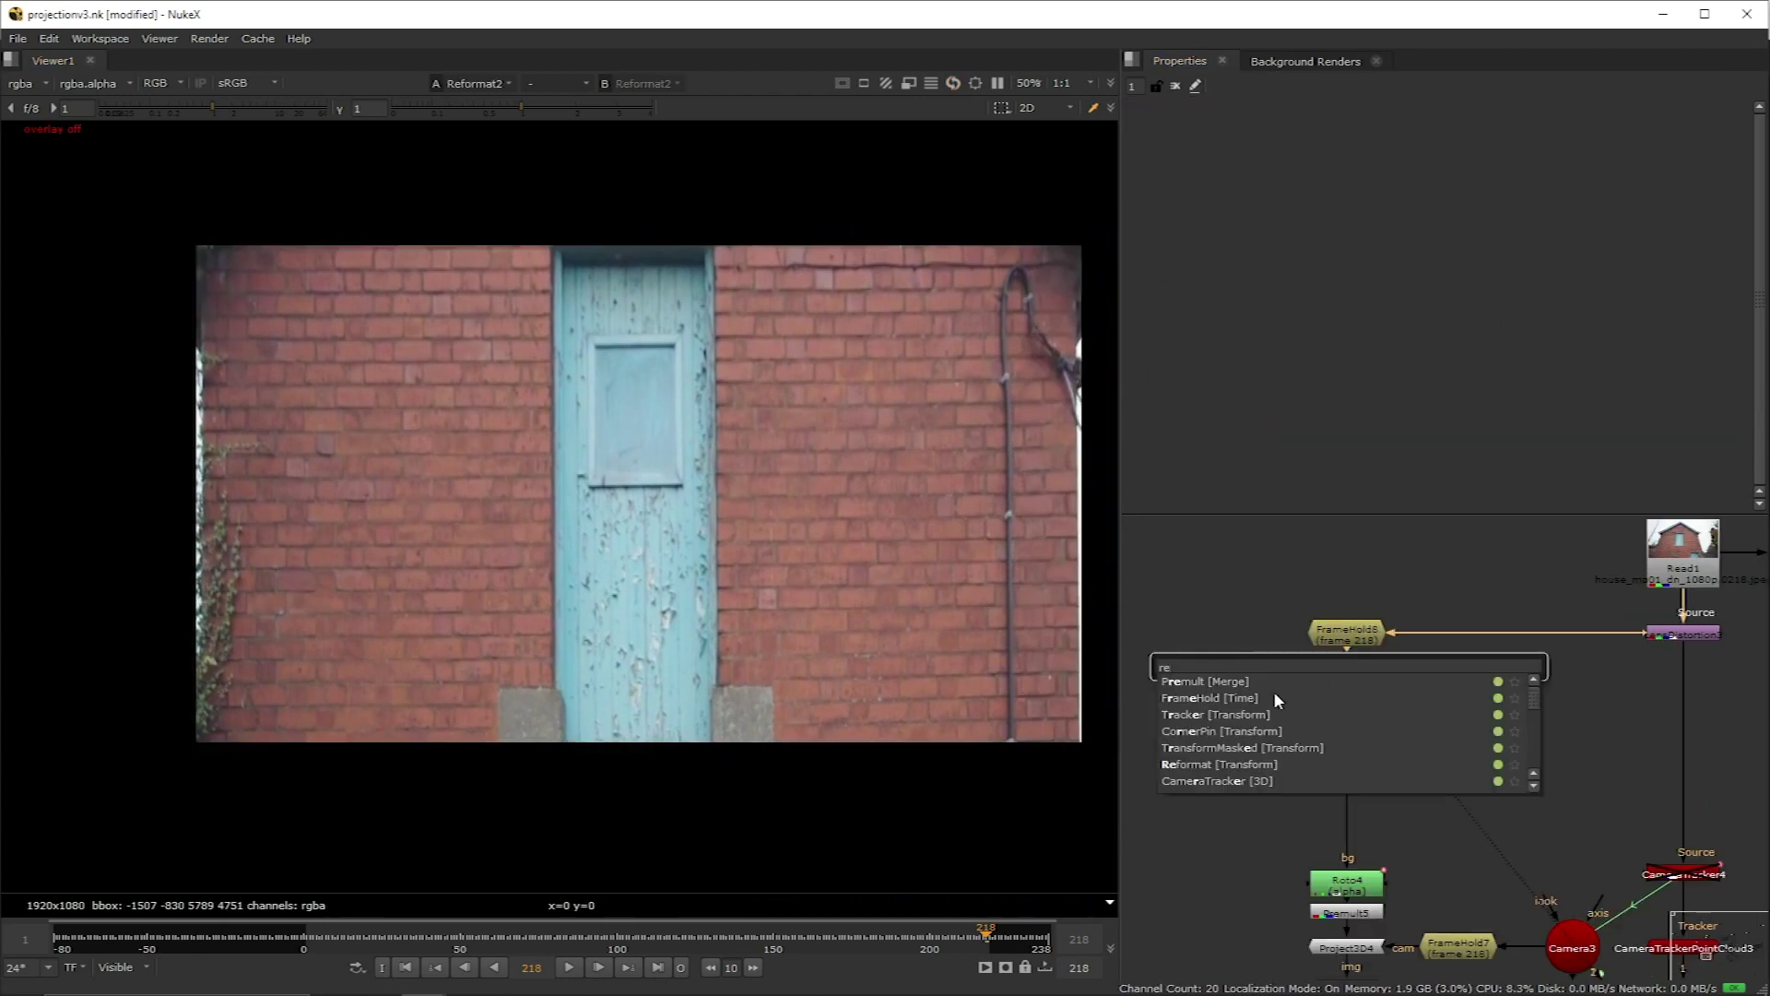
{"action": "type", "text": "f"}
{"action": "key", "text": "Return"}
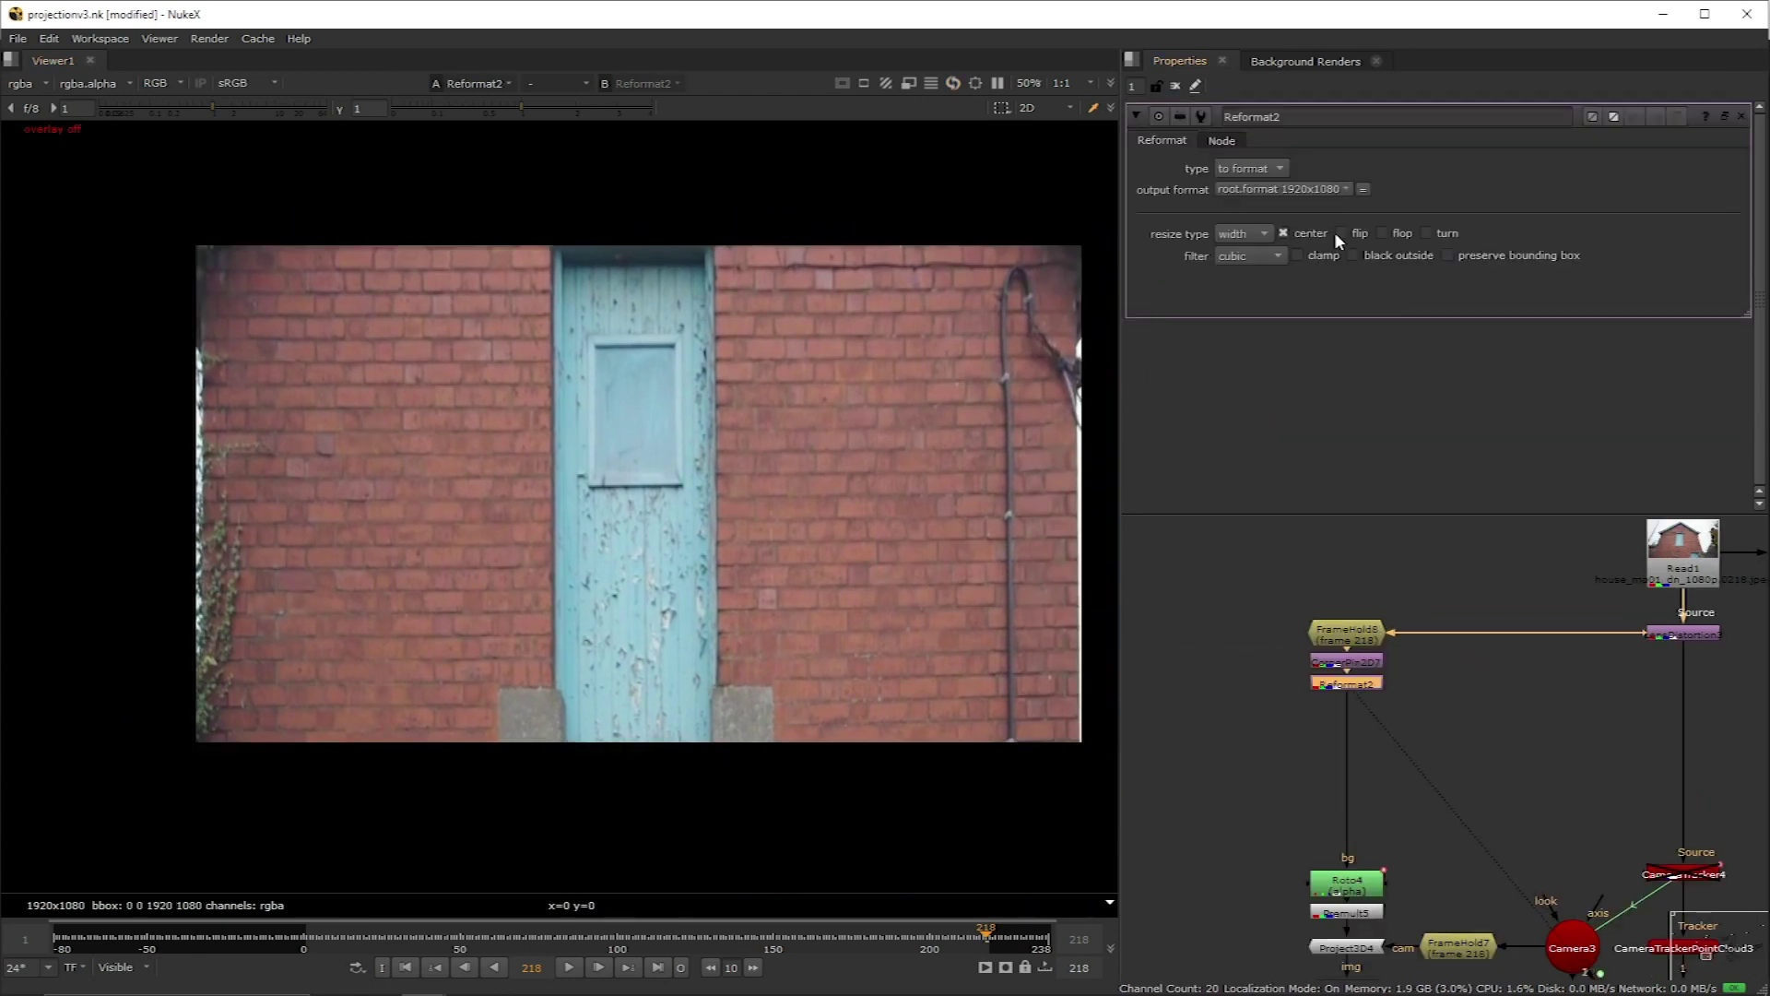
Step: Set Reformat2 to type scale, resize type none, and scale 2.3
{"action": "left_click", "coordinate": [1276, 176]}
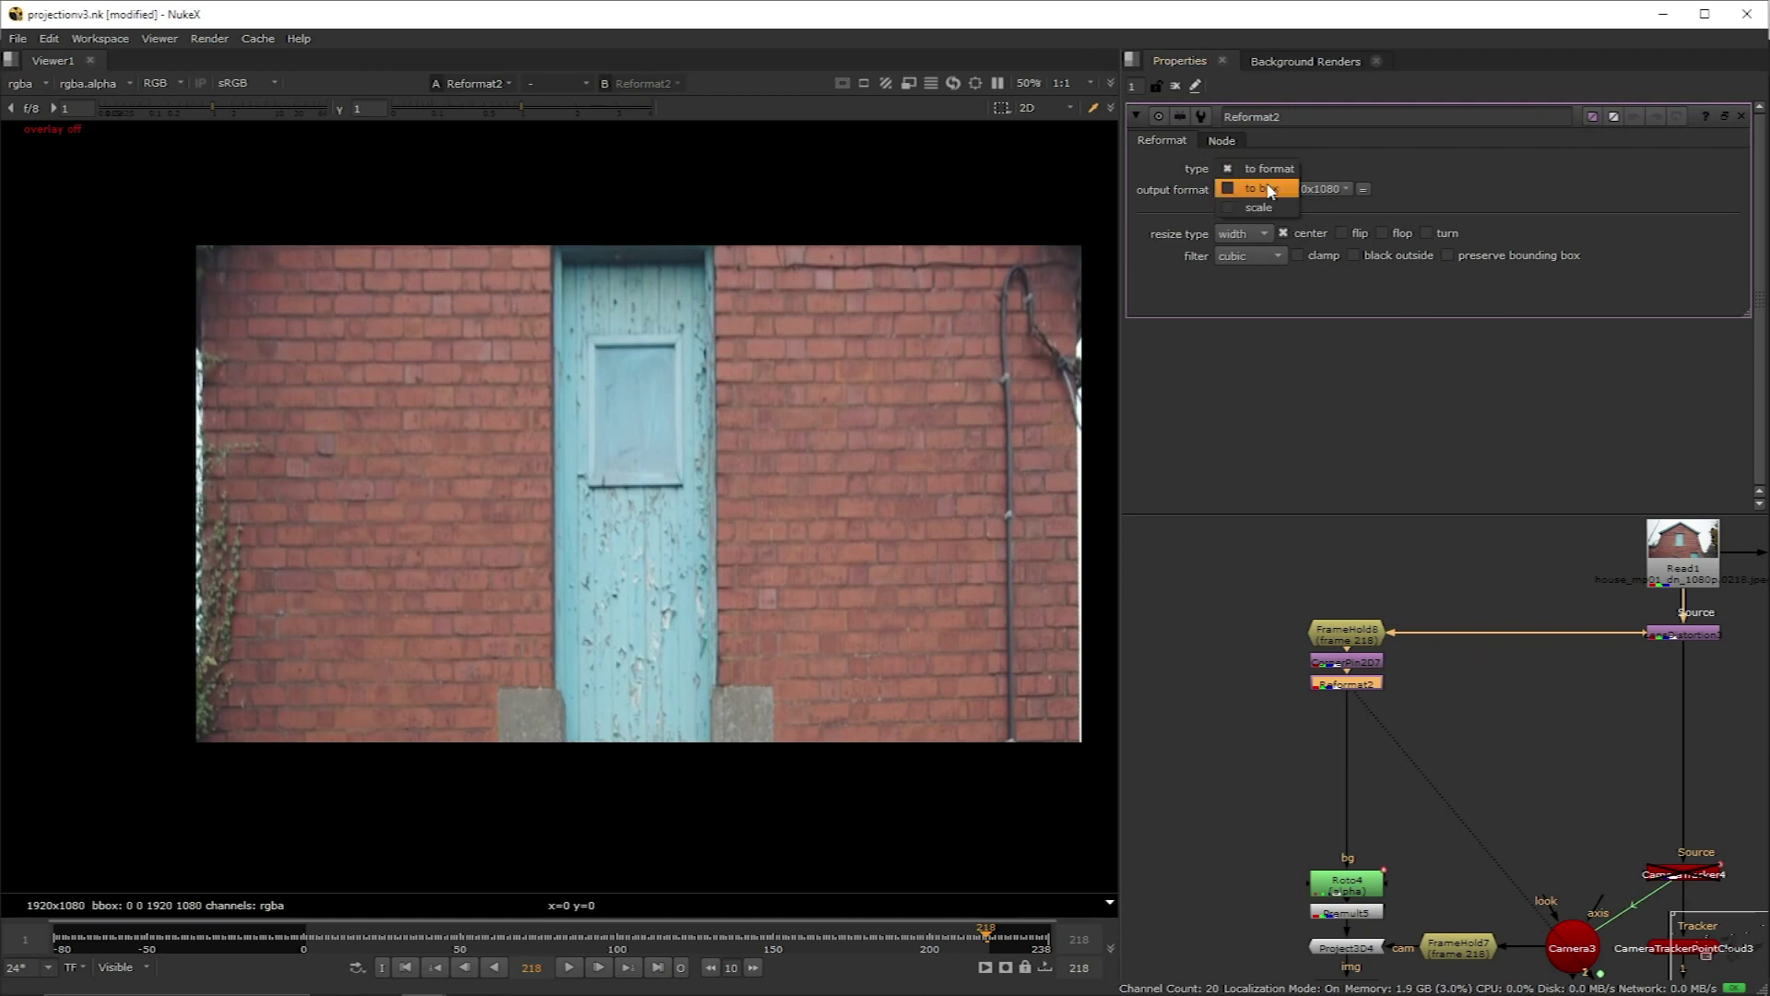
{"action": "left_click", "coordinate": [1255, 205]}
{"action": "left_click", "coordinate": [1245, 234]}
{"action": "left_click", "coordinate": [1248, 220]}
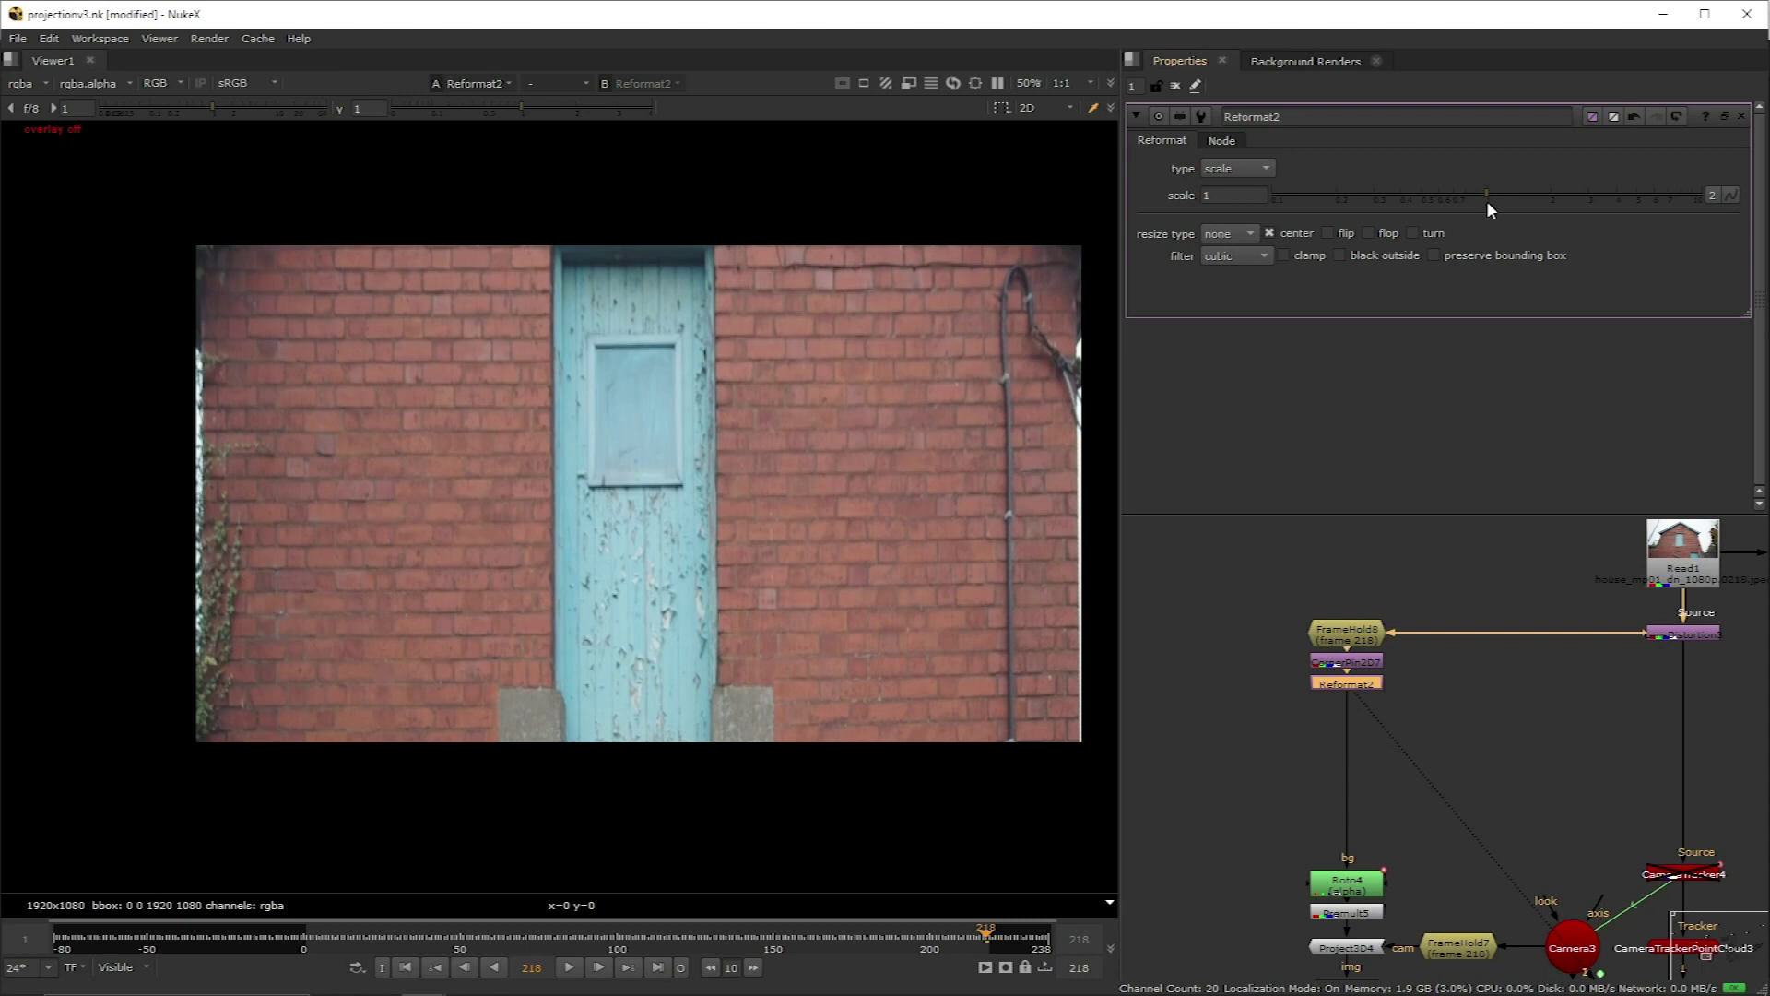
{"action": "left_click_drag", "start_coordinate": [1486, 196], "coordinate": [1564, 193]}
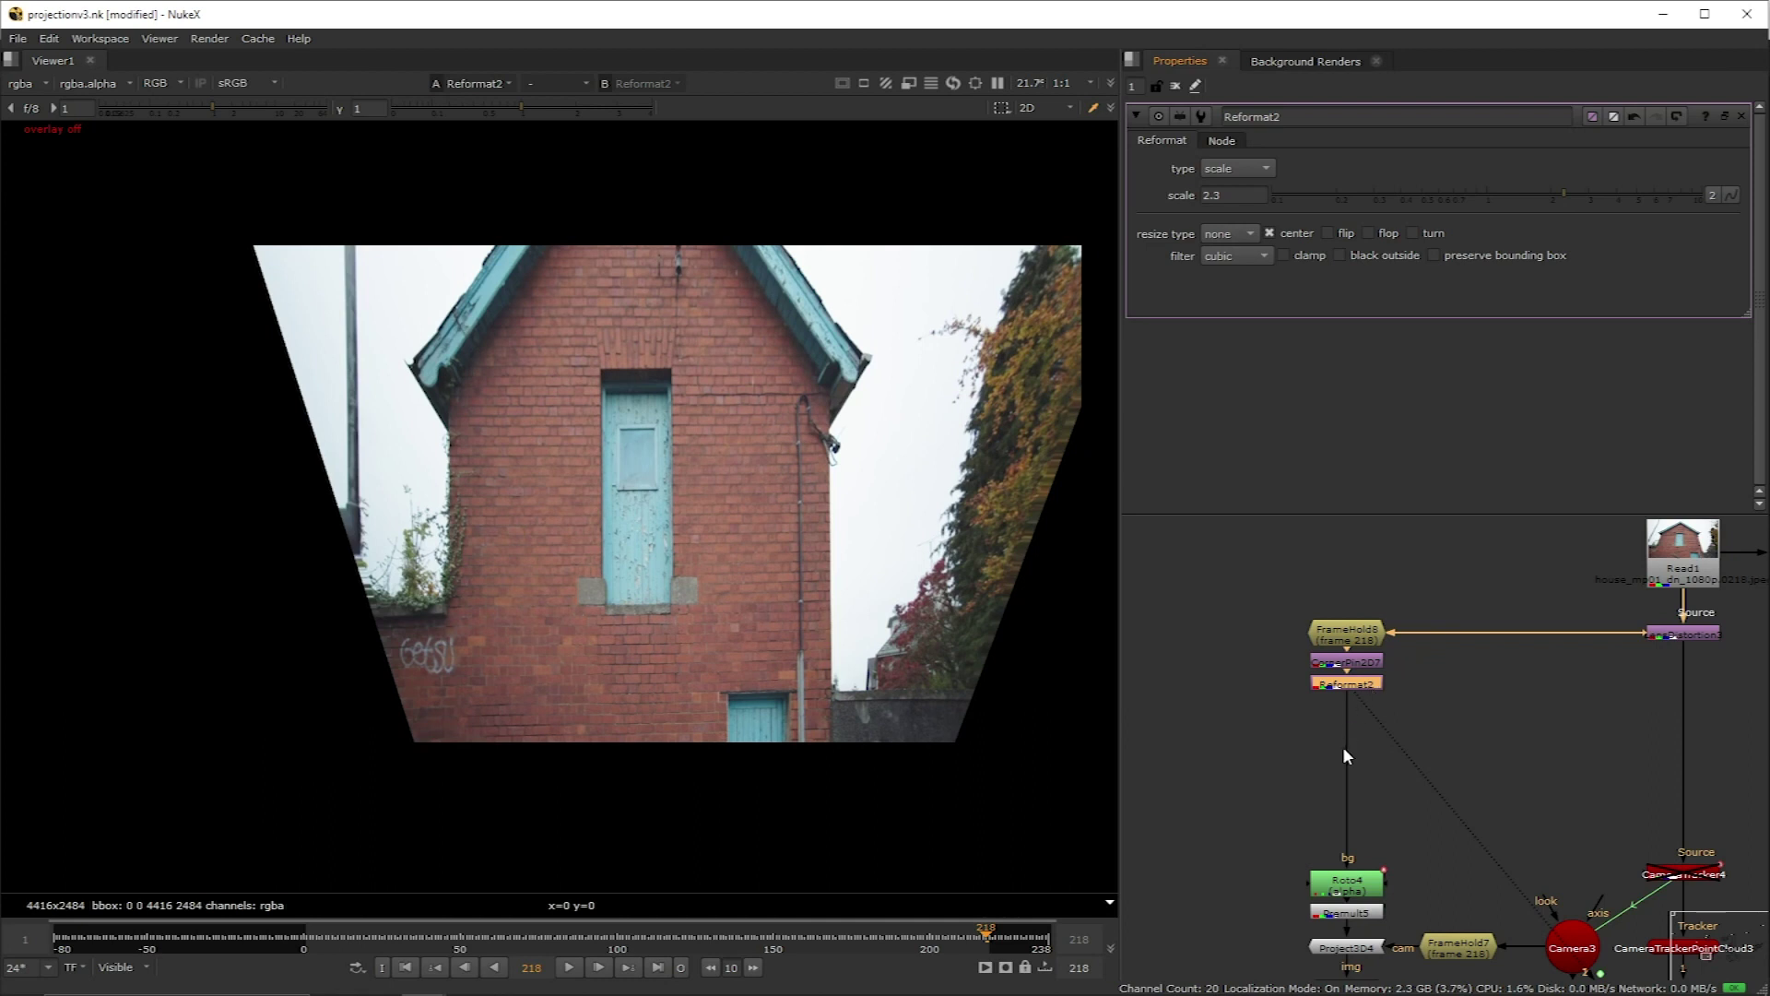
Step: Add another Reformat node below Reformat2
{"action": "key", "text": "Tab"}
{"action": "type", "text": "rf"}
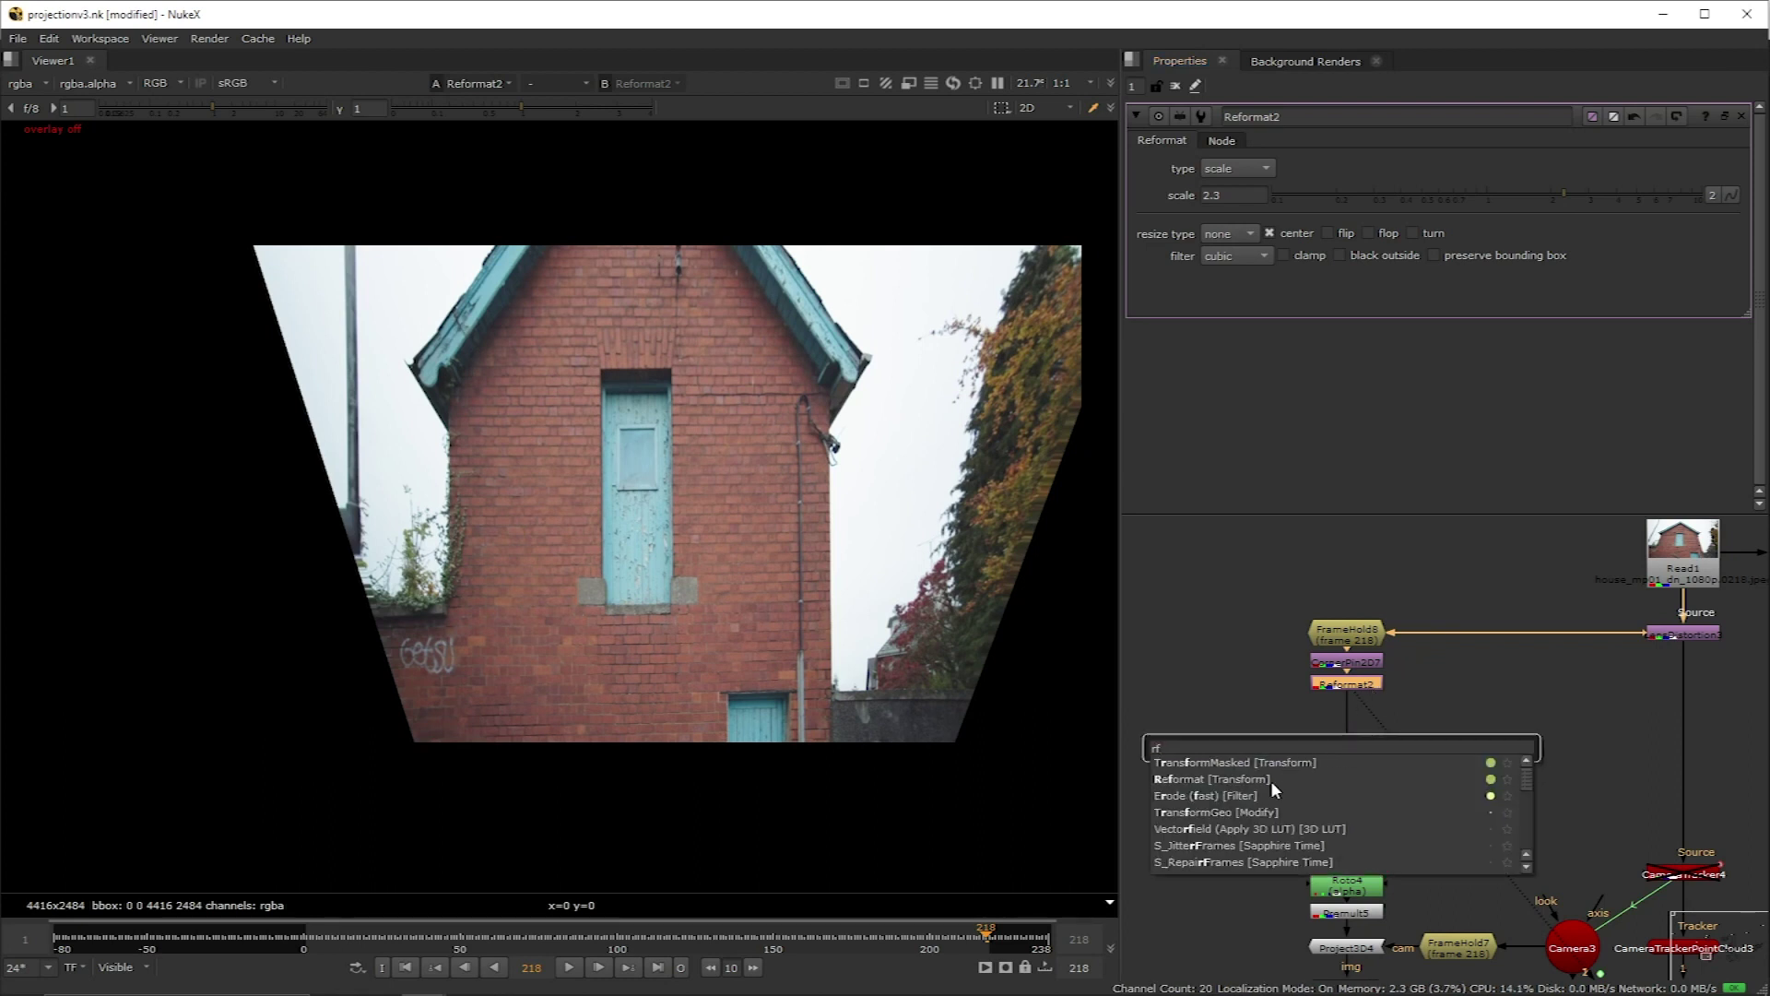
{"action": "left_click", "coordinate": [1272, 782]}
Step: Move Reformat4 down the graph and set its resize type to none
{"action": "left_click_drag", "start_coordinate": [1350, 713], "coordinate": [1357, 779]}
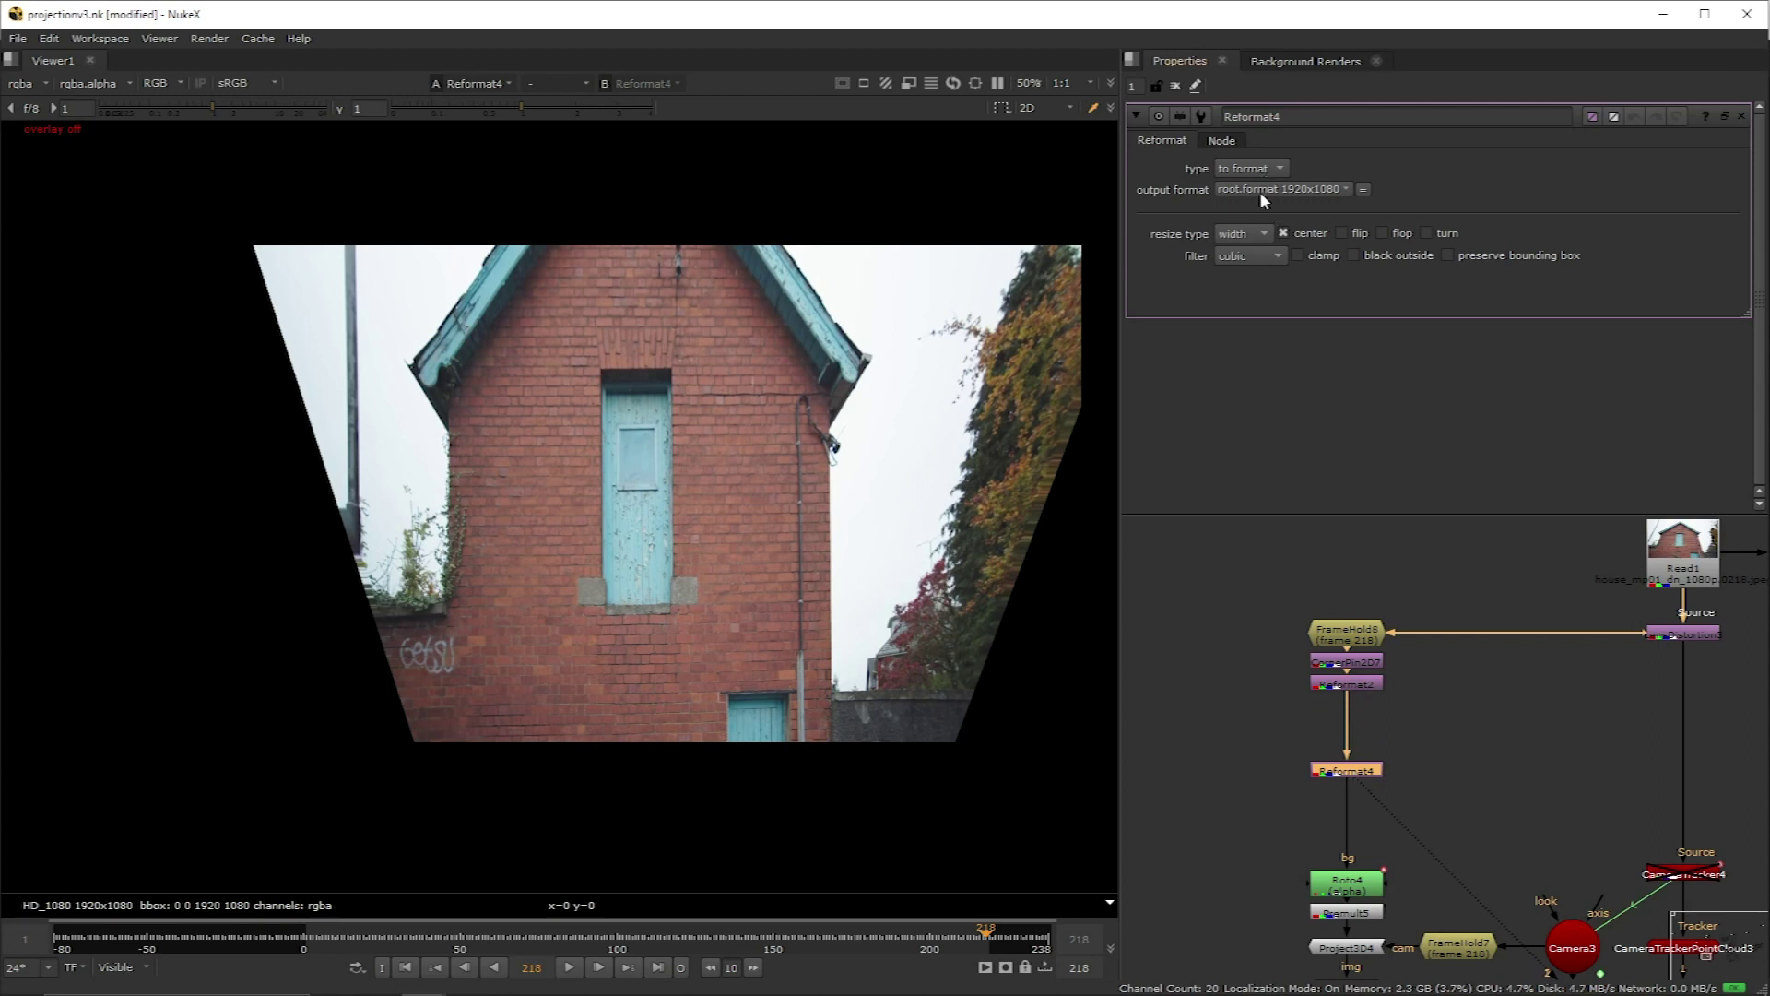
{"action": "left_click", "coordinate": [1254, 228]}
{"action": "left_click", "coordinate": [1263, 220]}
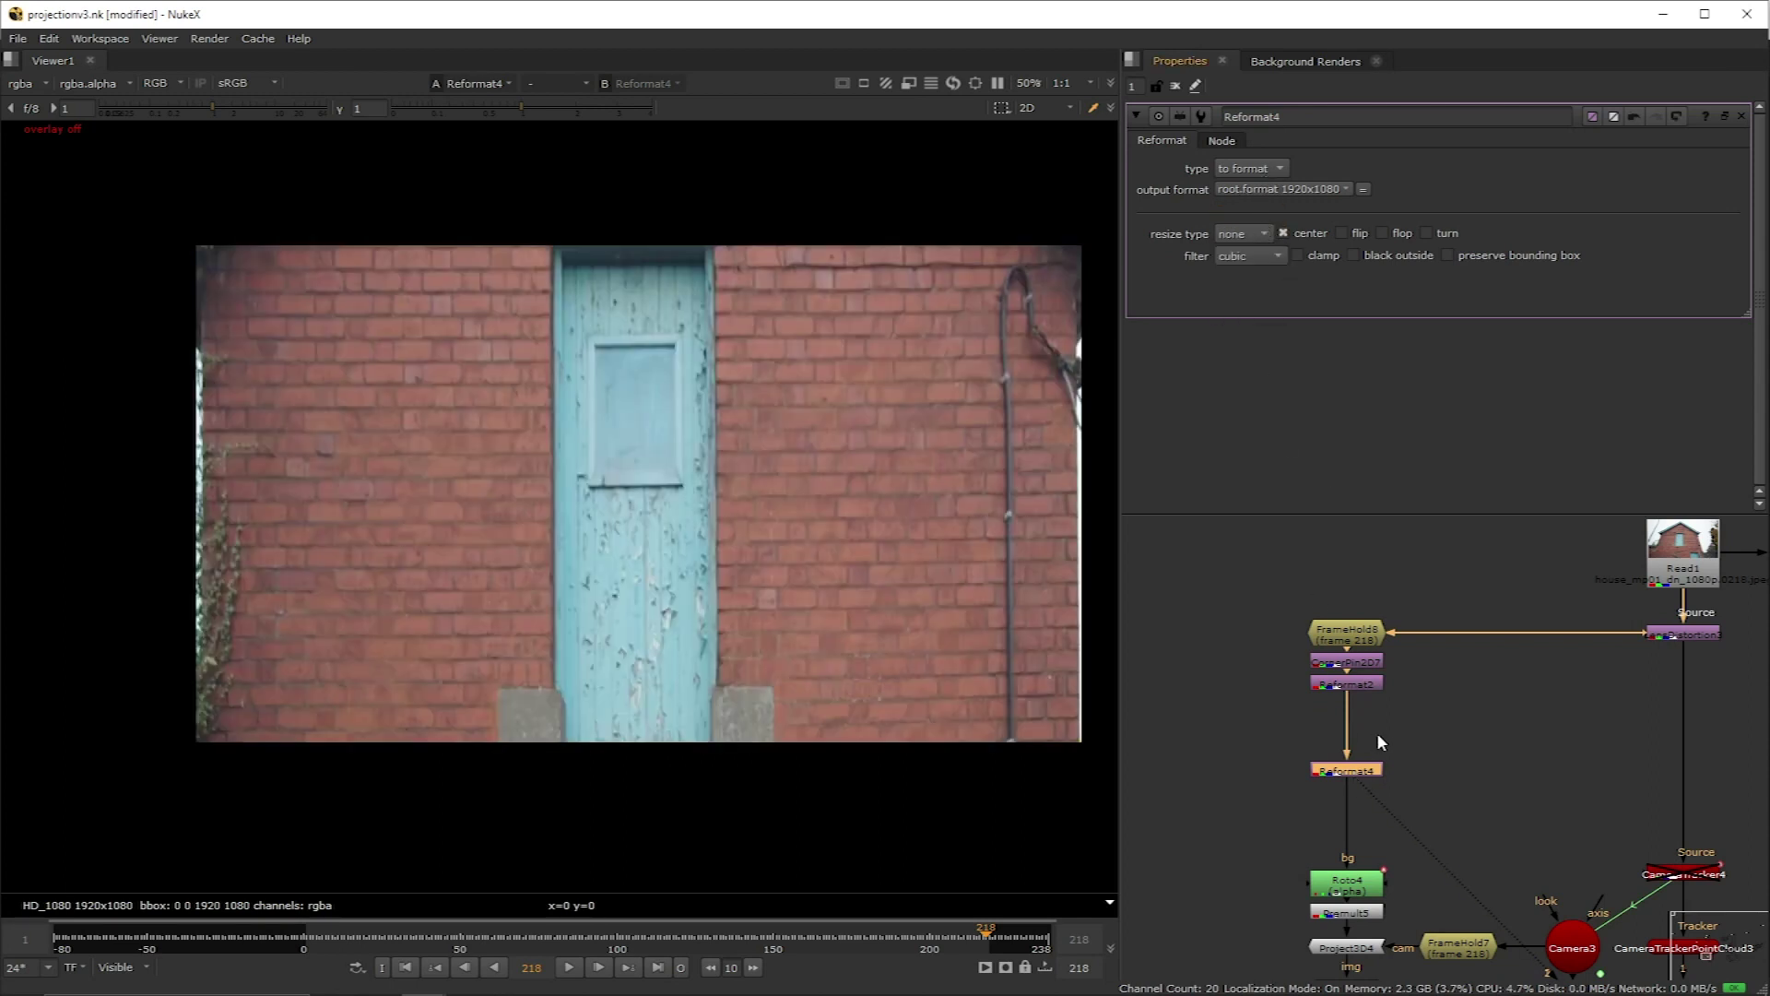
Step: Paste a copy of CornerPin2D7 below Reformat4 as CornerPin2D8
{"action": "left_click", "coordinate": [1357, 665]}
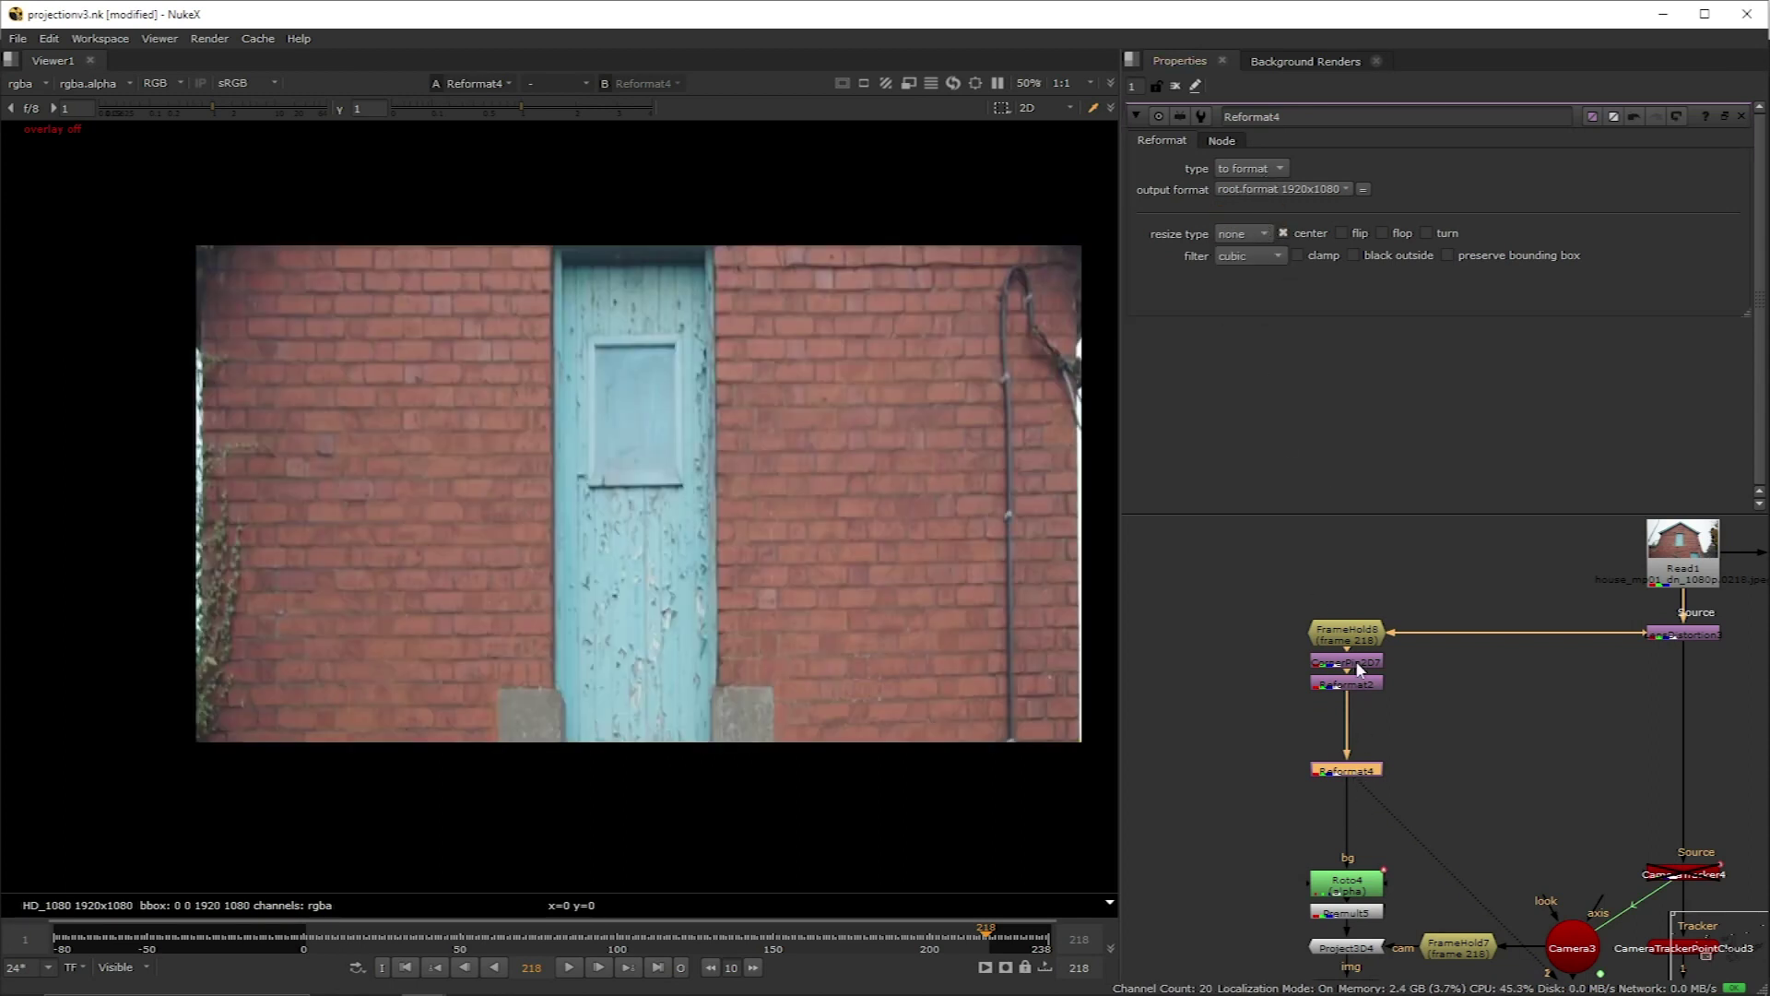
{"action": "left_click", "coordinate": [1348, 770]}
{"action": "key", "text": "ctrl+v"}
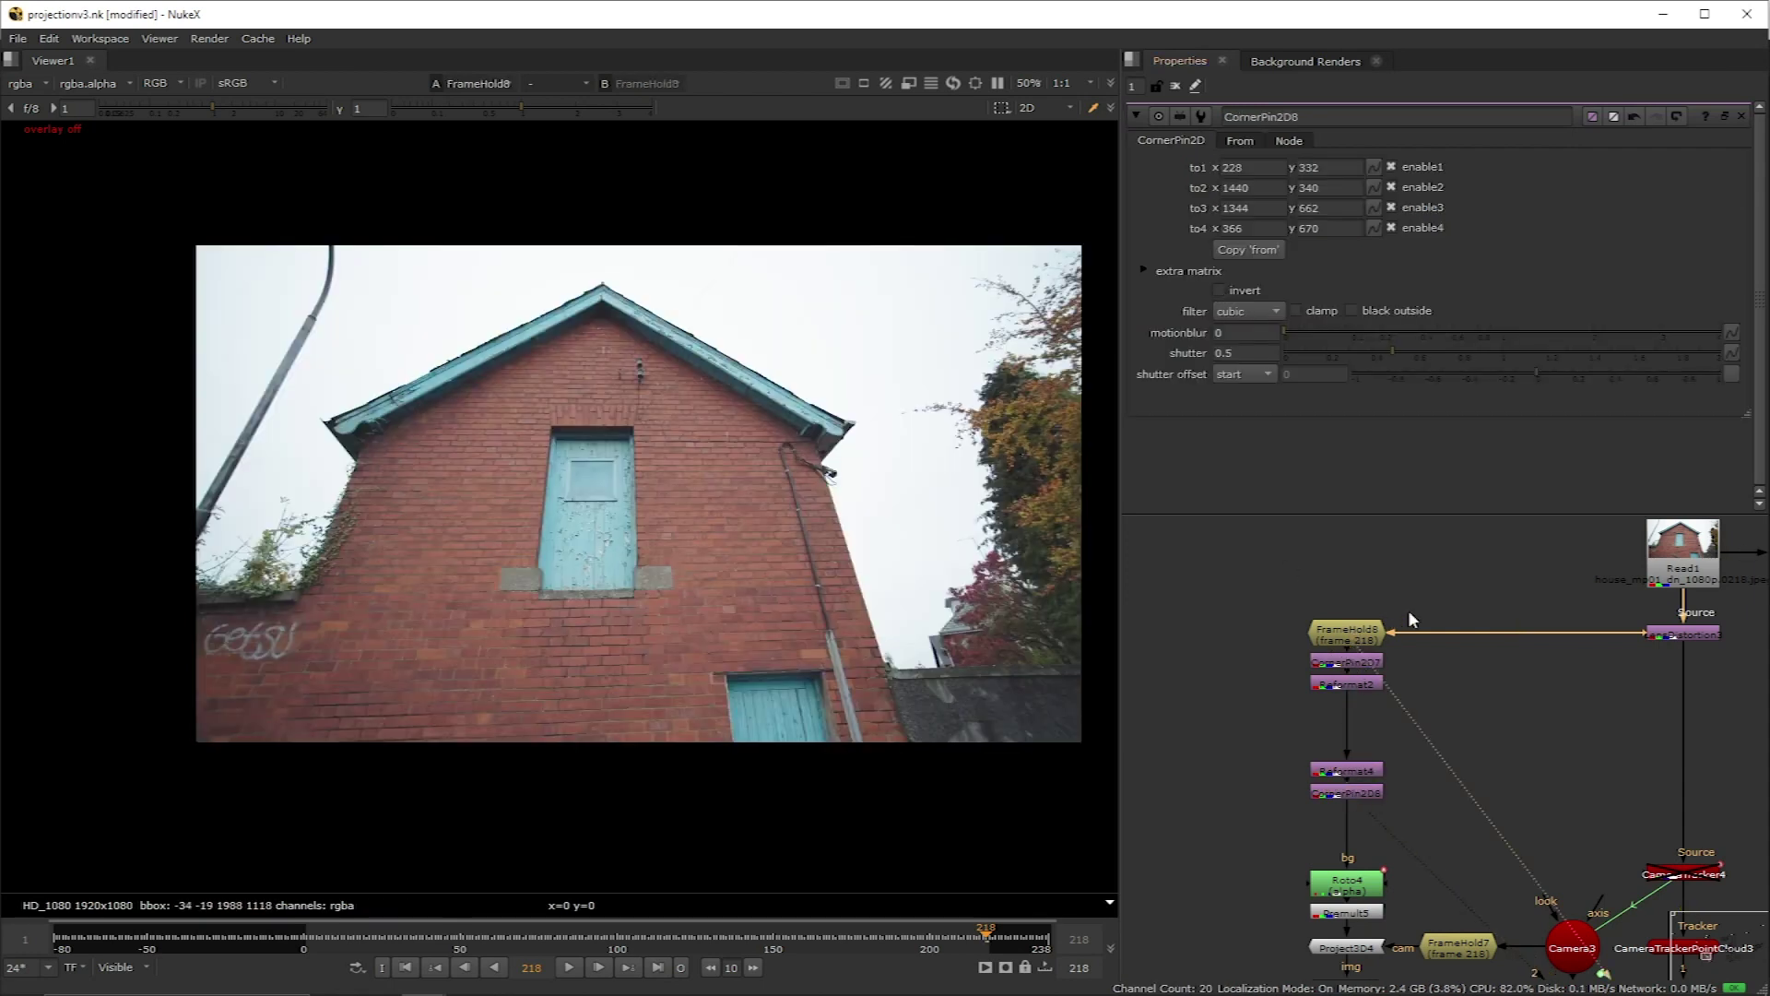
{"action": "left_click", "coordinate": [1351, 795]}
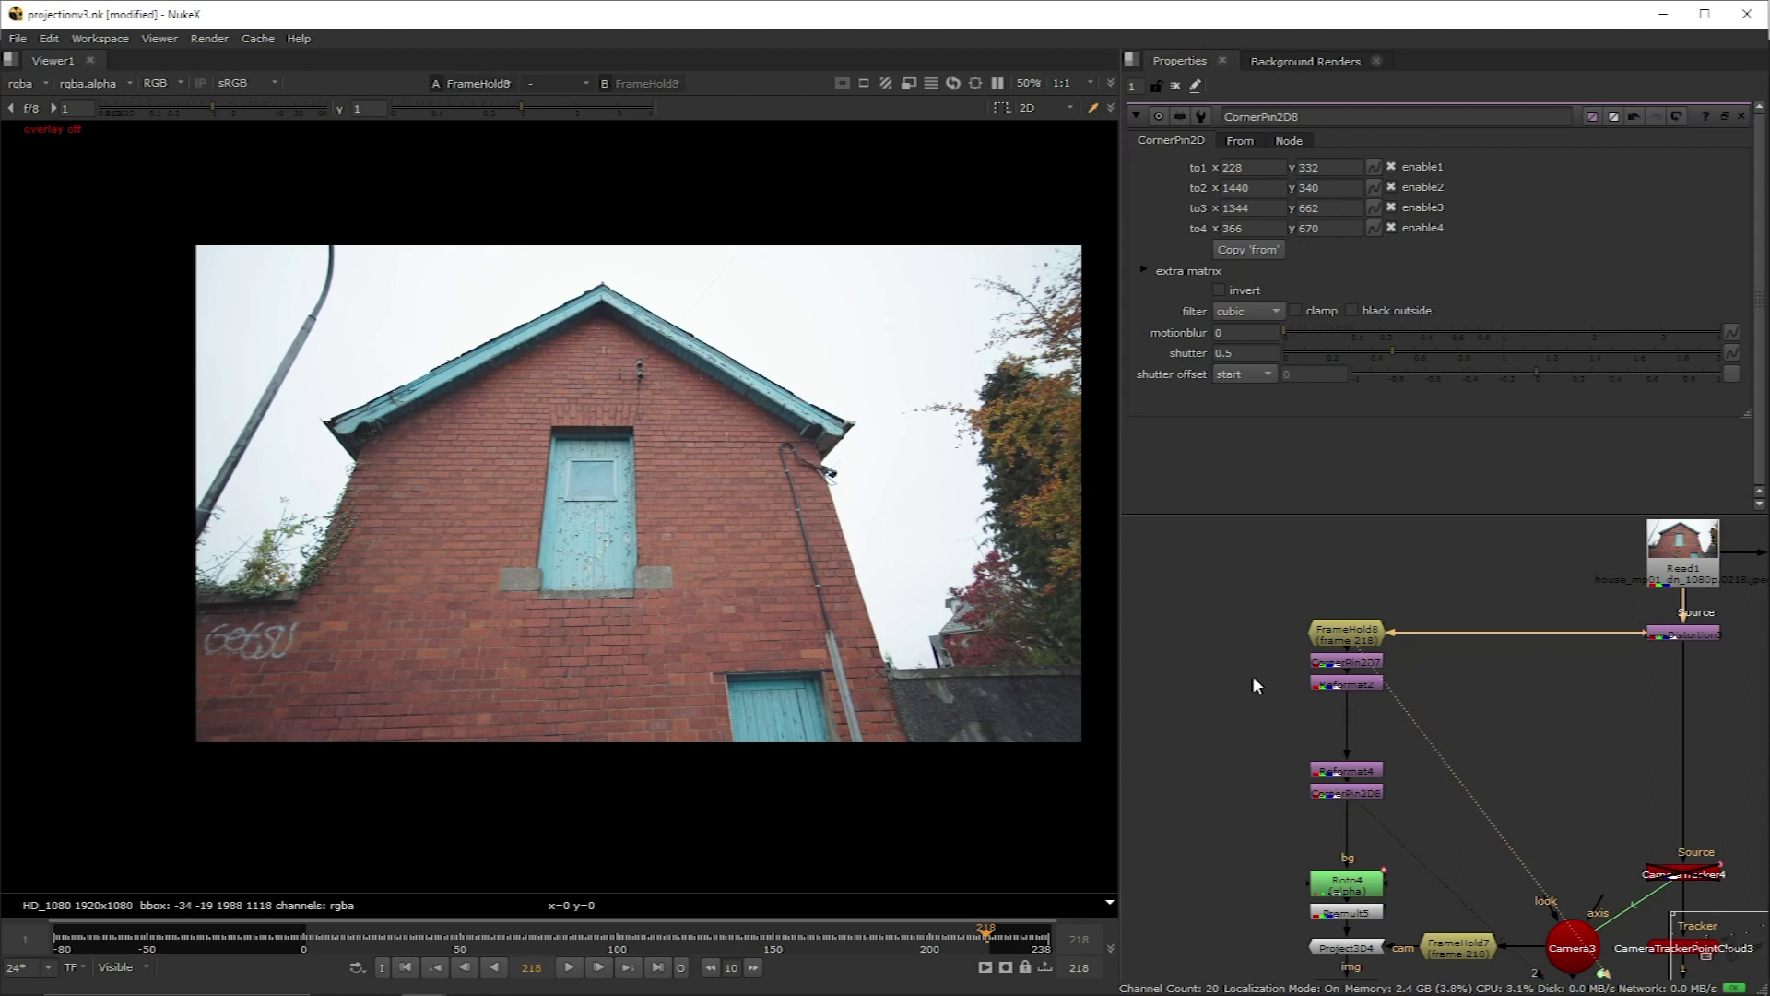
{"action": "left_click", "coordinate": [1371, 714]}
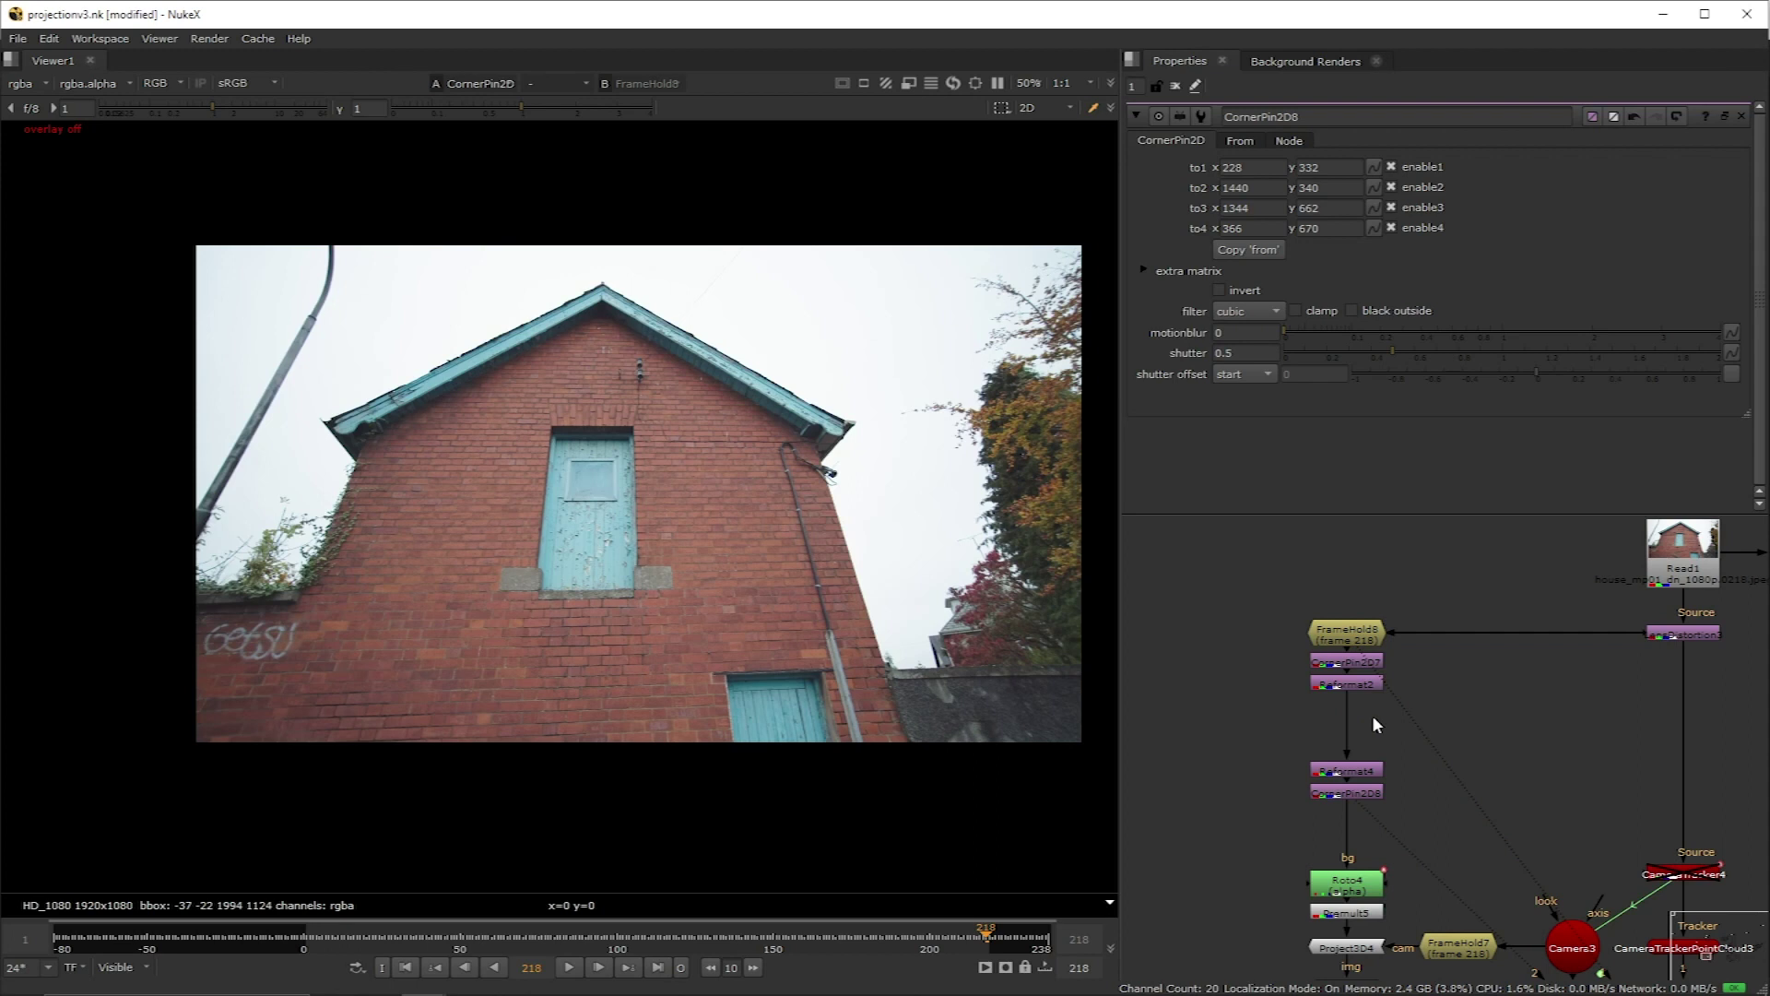
Step: Add a paint node and clone bricks over the sill left of the door, then play back the comp
{"action": "key", "text": "p"}
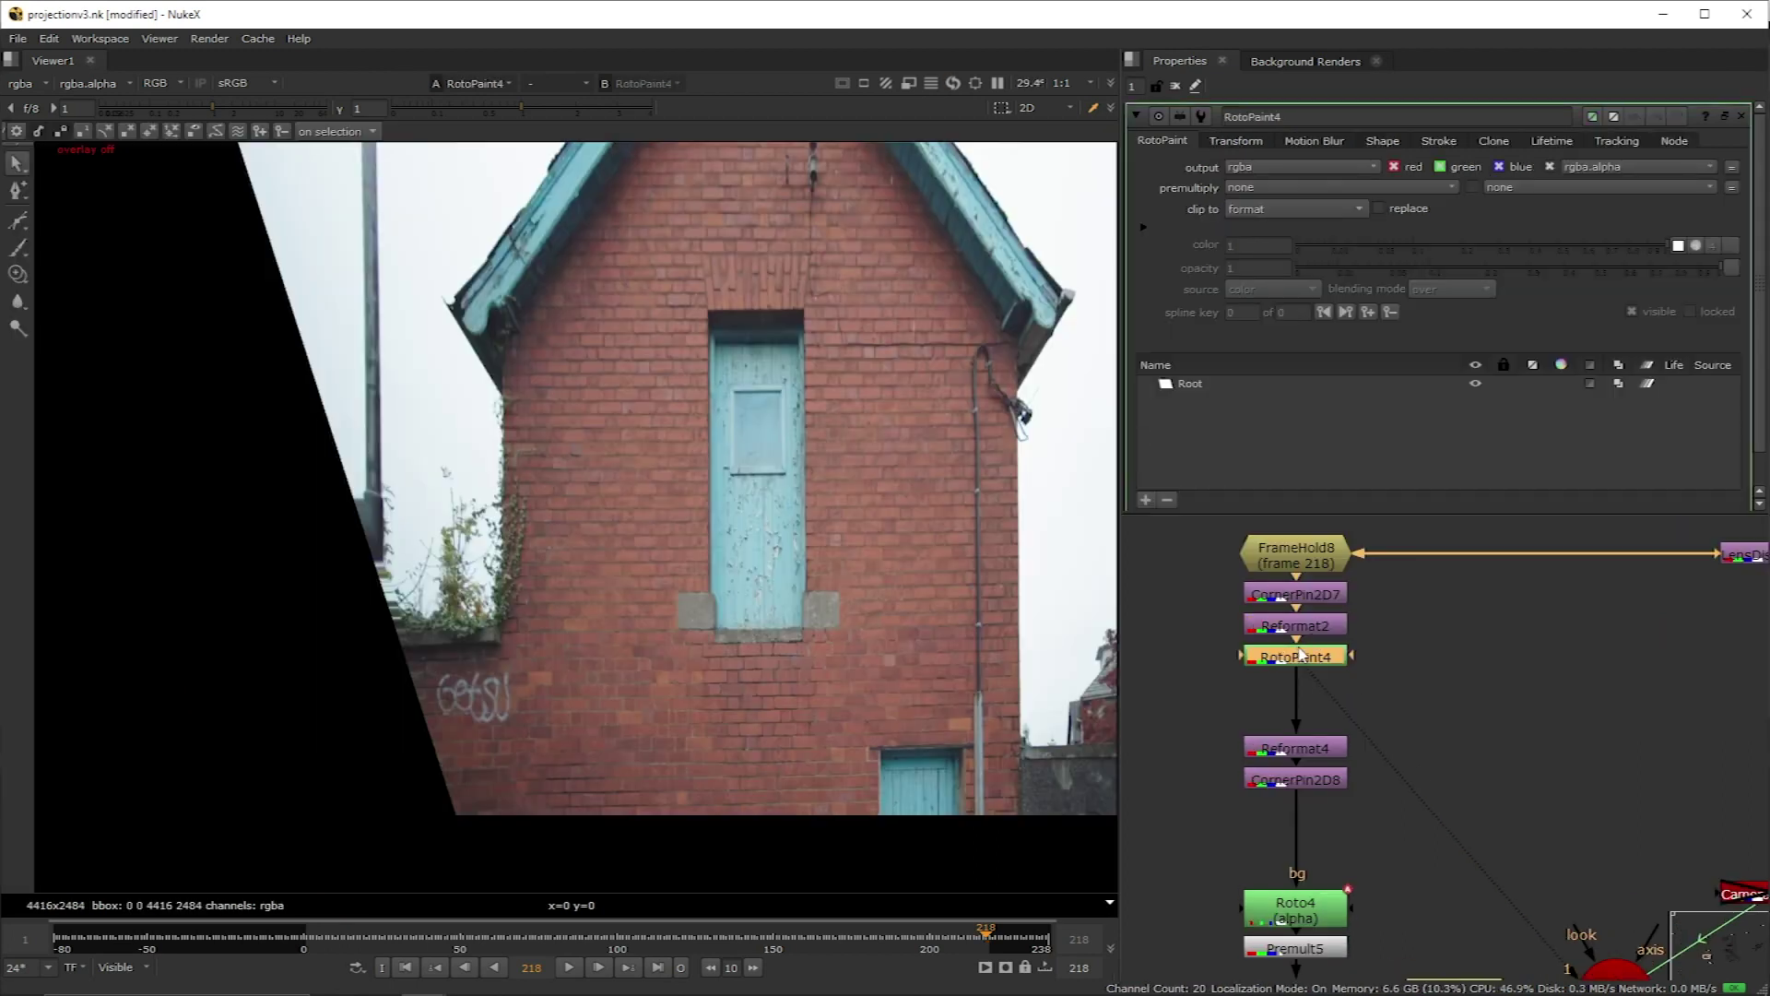
{"action": "left_click", "coordinate": [18, 274]}
{"action": "key", "text": "plus"}
{"action": "mouse_move", "coordinate": [603, 695]}
{"action": "left_mouse_down"}
{"action": "mouse_move", "coordinate": [518, 690]}
{"action": "mouse_move", "coordinate": [600, 447]}
{"action": "mouse_move", "coordinate": [614, 305]}
{"action": "mouse_move", "coordinate": [645, 272]}
{"action": "mouse_move", "coordinate": [660, 297]}
{"action": "mouse_move", "coordinate": [632, 396]}
{"action": "left_mouse_up"}
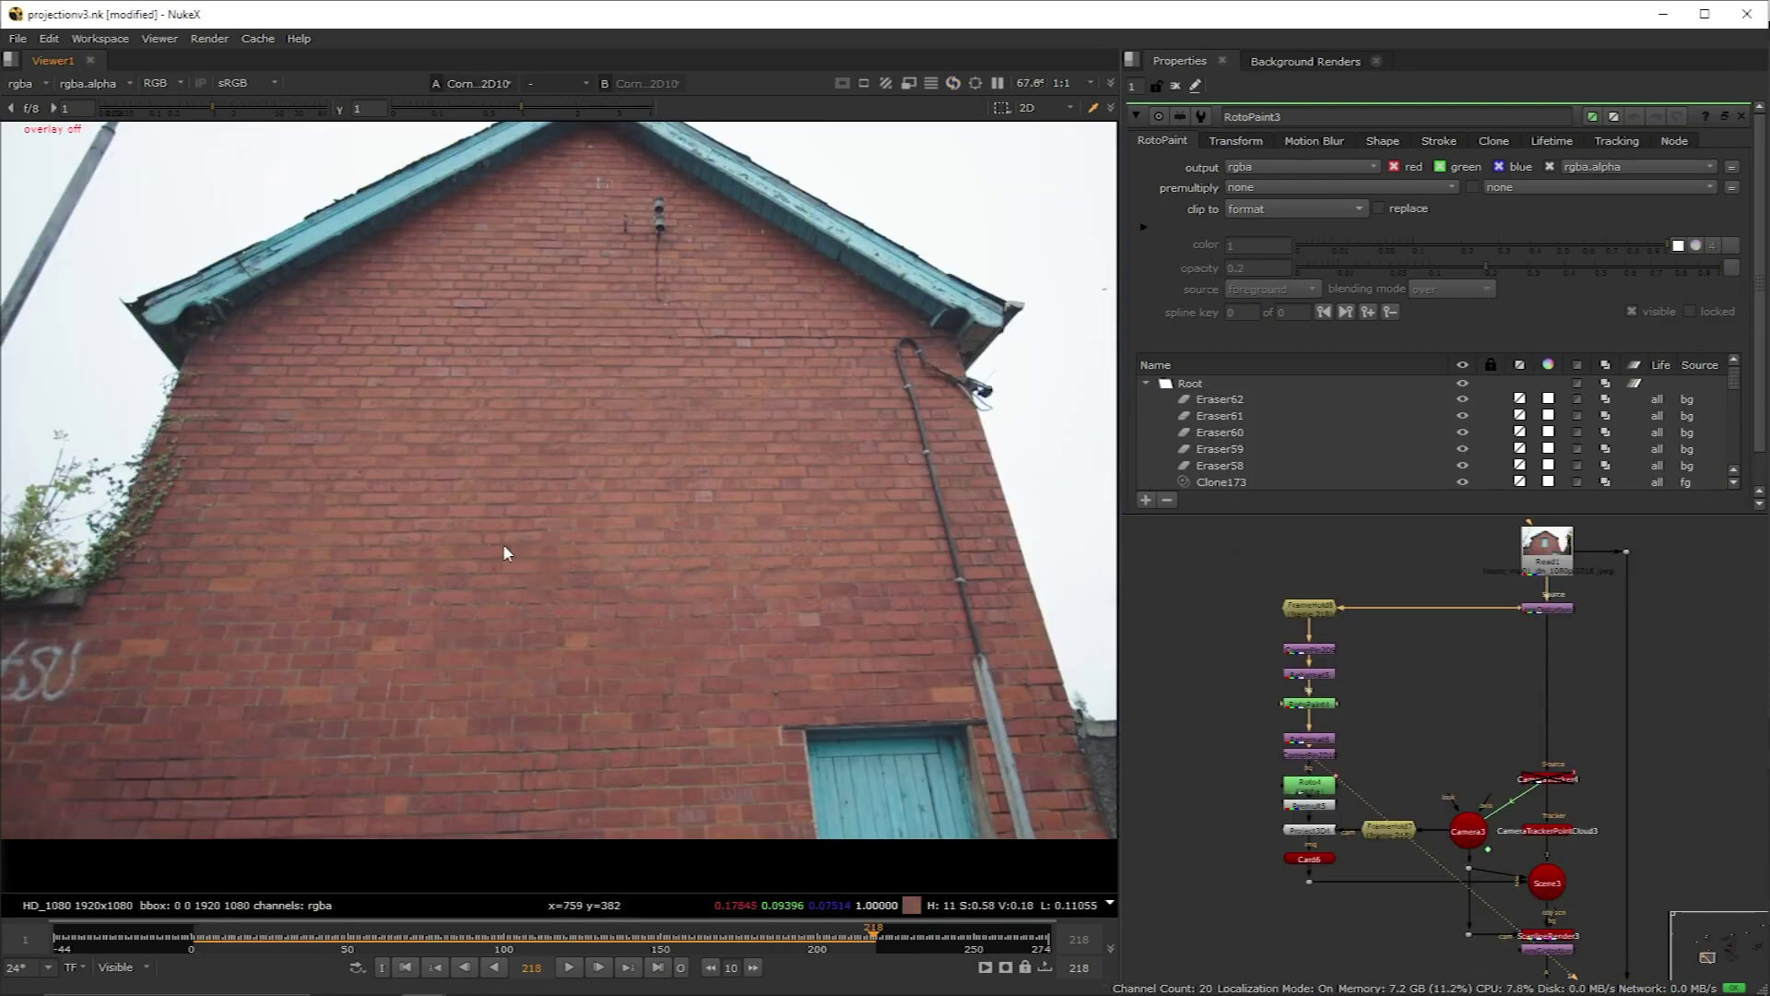
{"action": "left_click", "coordinate": [569, 967]}
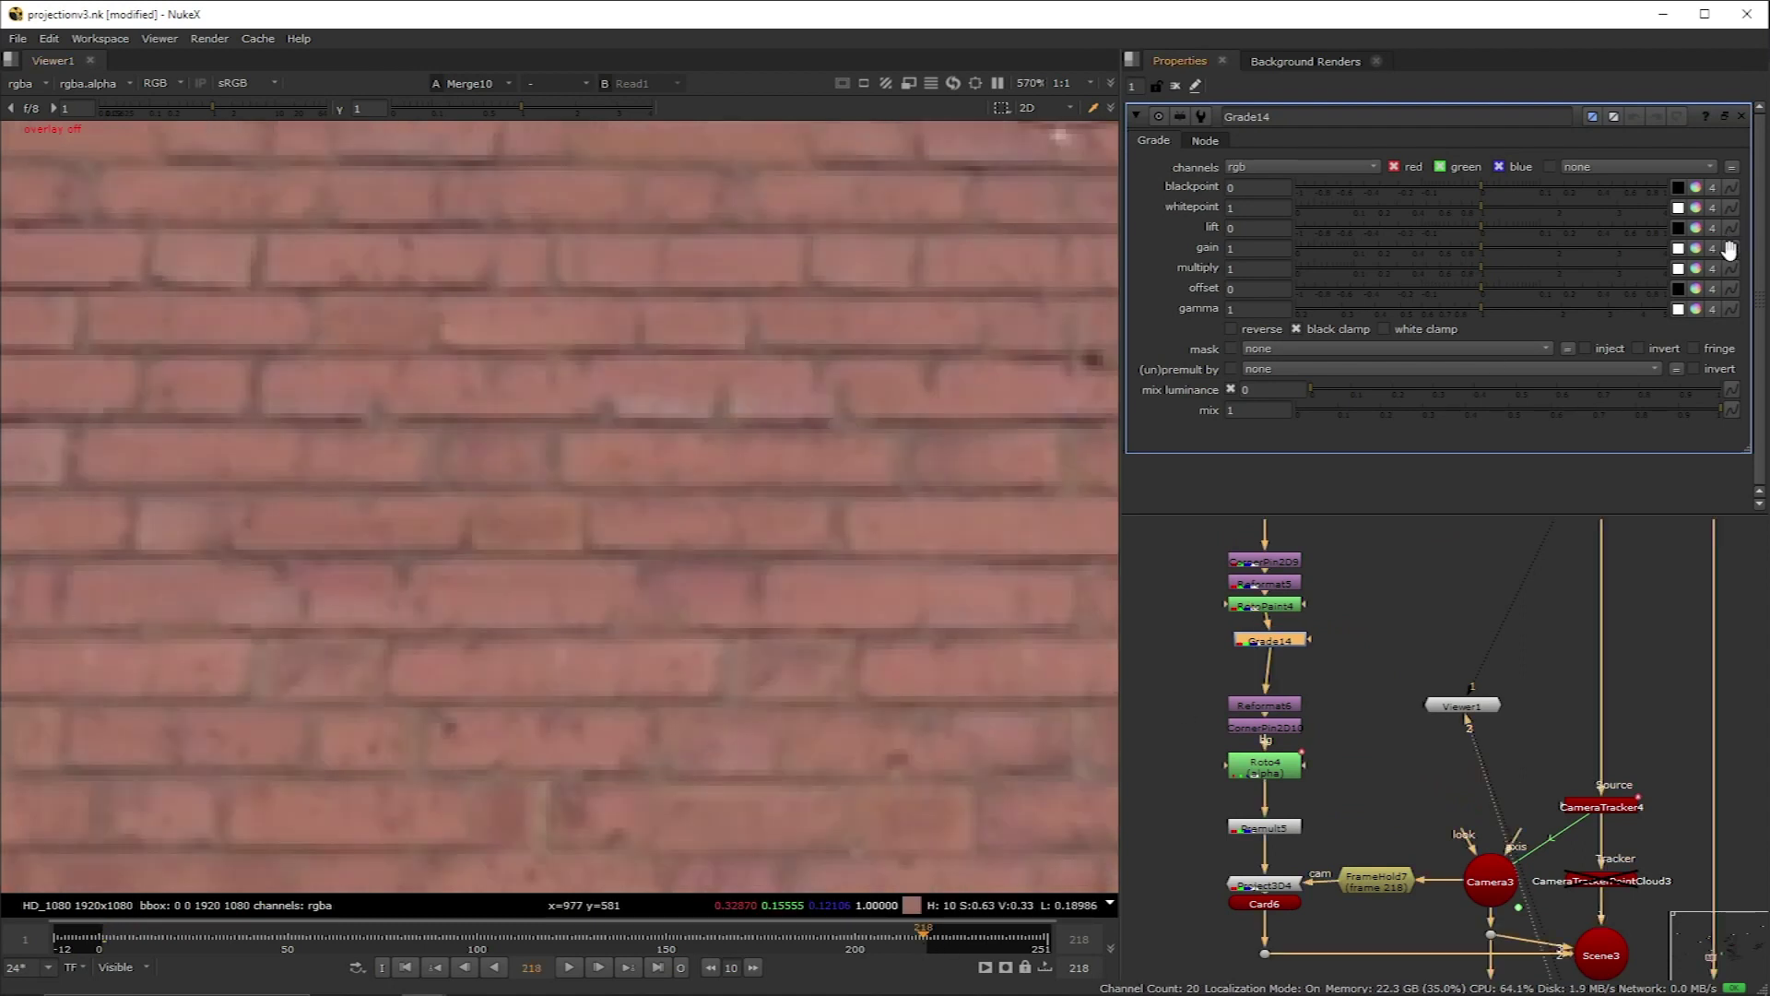
Step: Key Grade14's gain at frame 218, return to frame 1, and compare the patch against the original plate
{"action": "left_click", "coordinate": [1732, 248]}
{"action": "left_click", "coordinate": [1715, 260]}
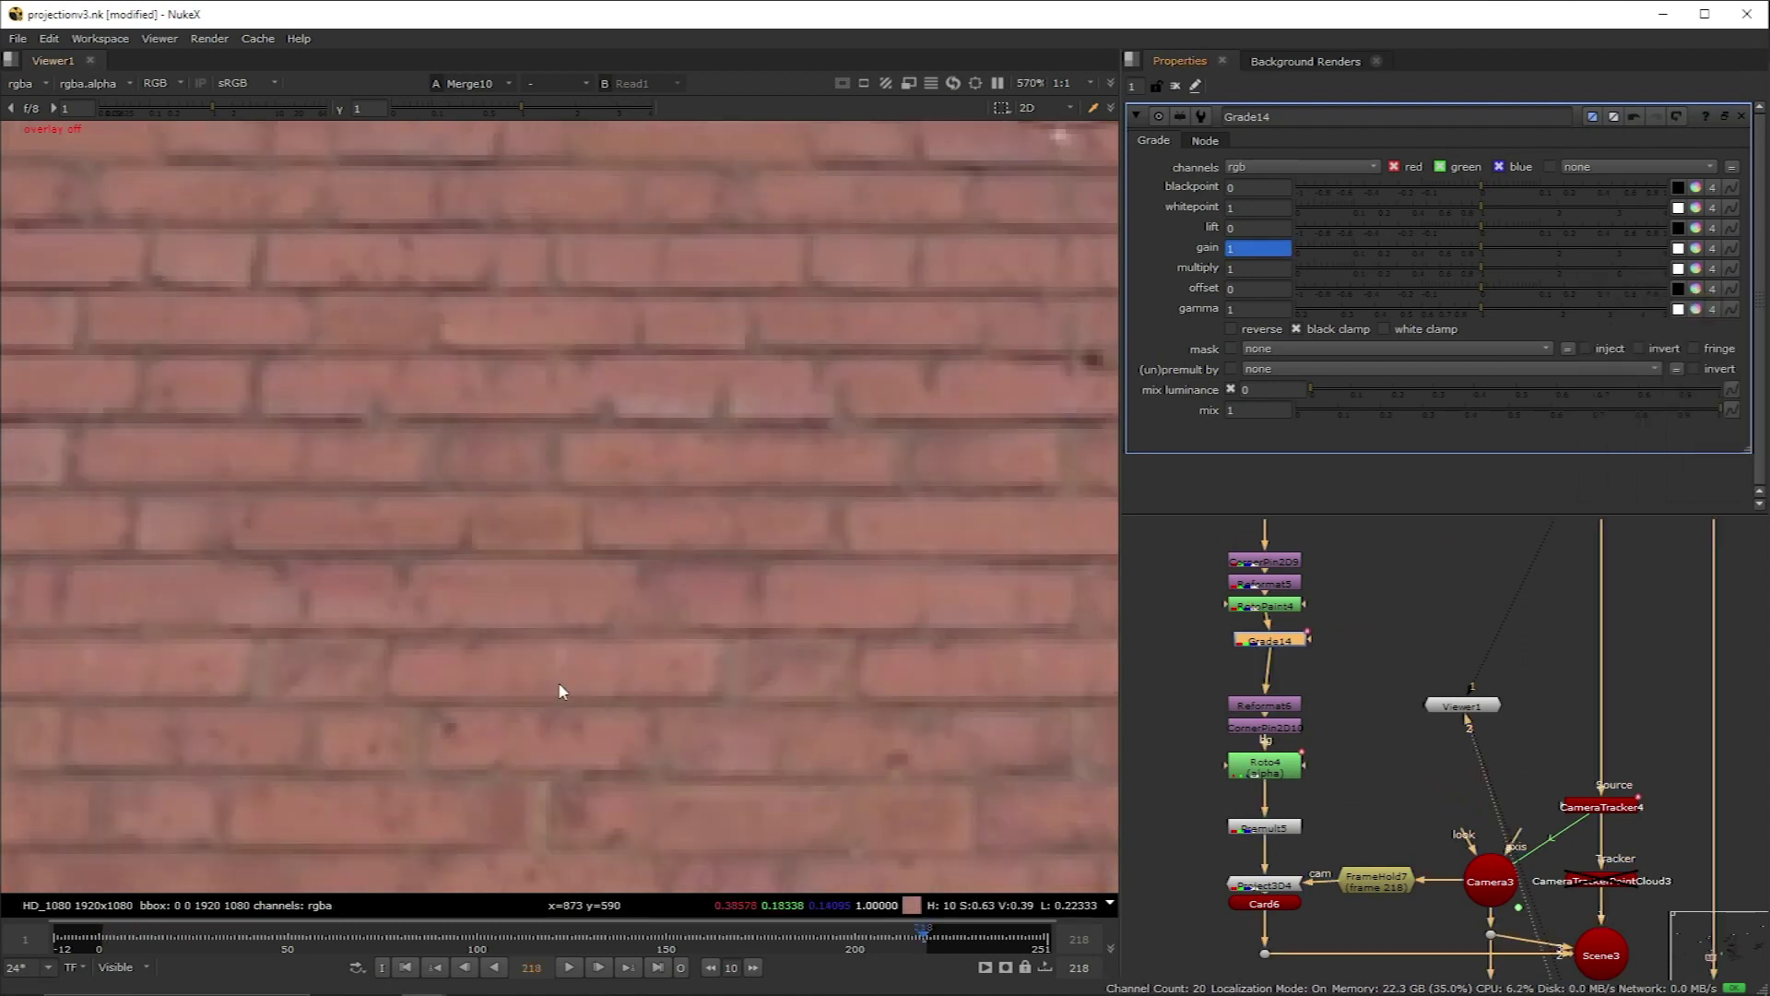
{"action": "left_click", "coordinate": [103, 936]}
{"action": "scroll", "coordinate": [283, 526], "scroll_direction": "up", "scroll_amount": 2}
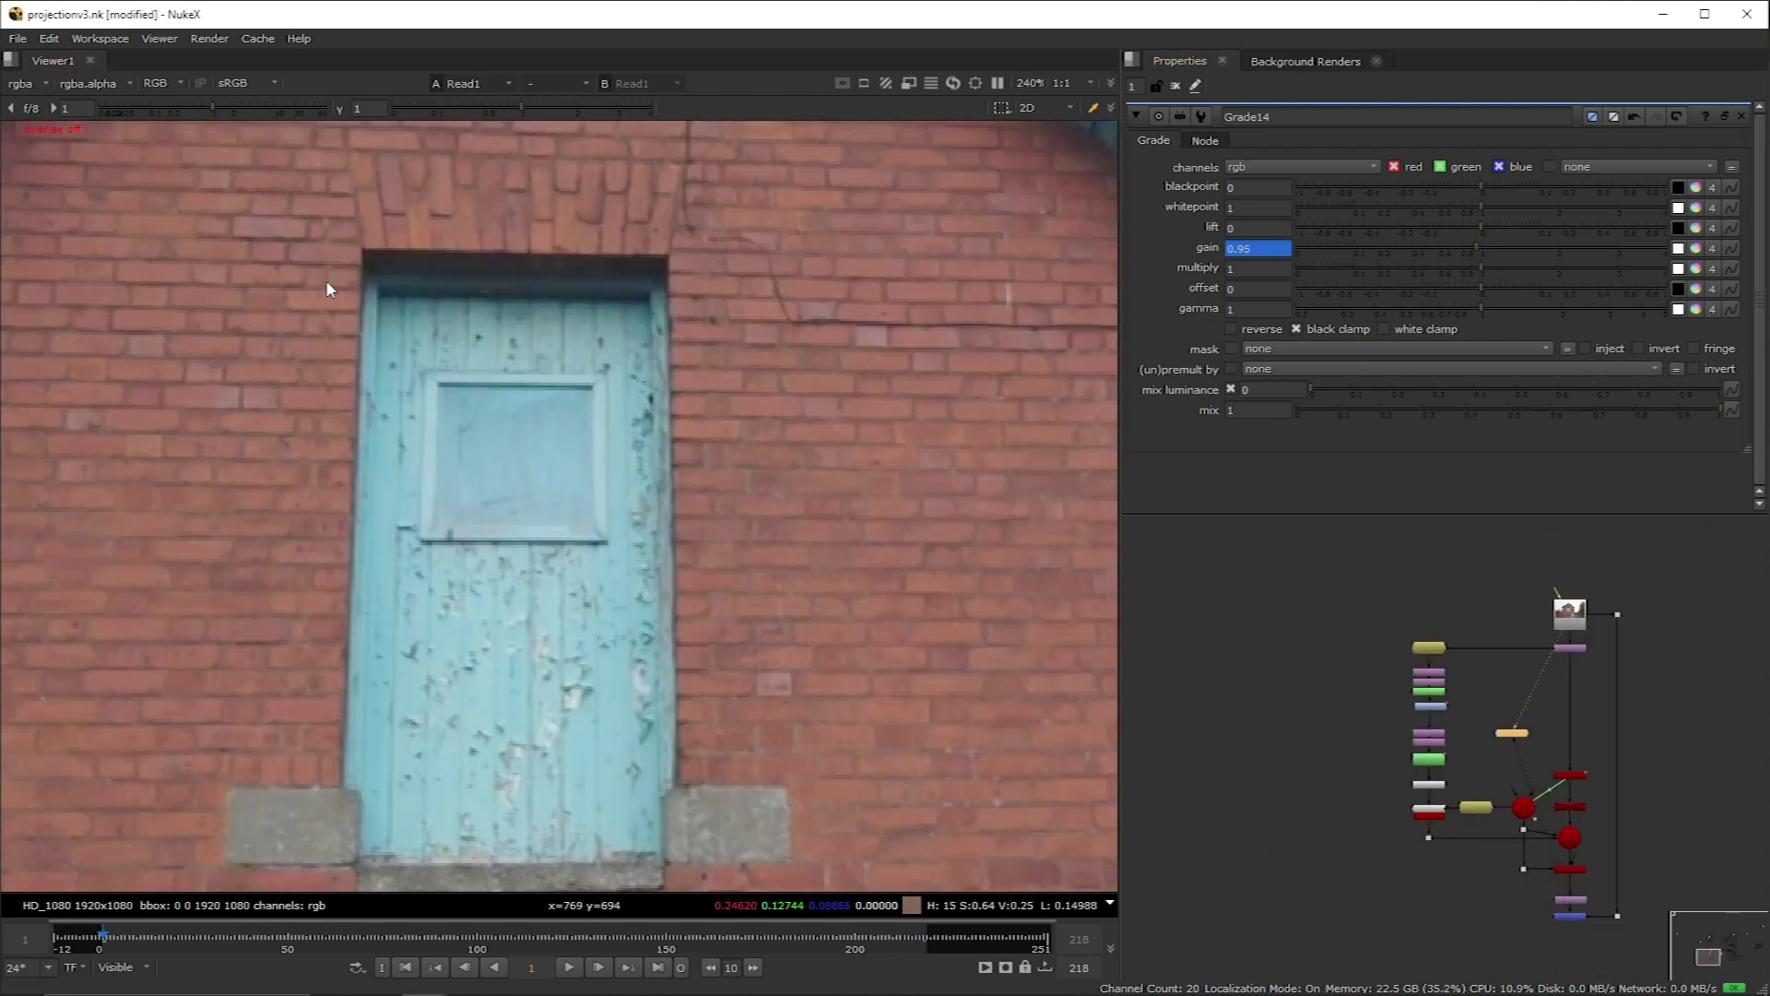
{"action": "key", "text": "2"}
{"action": "key", "text": "1"}
{"action": "key", "text": "2"}
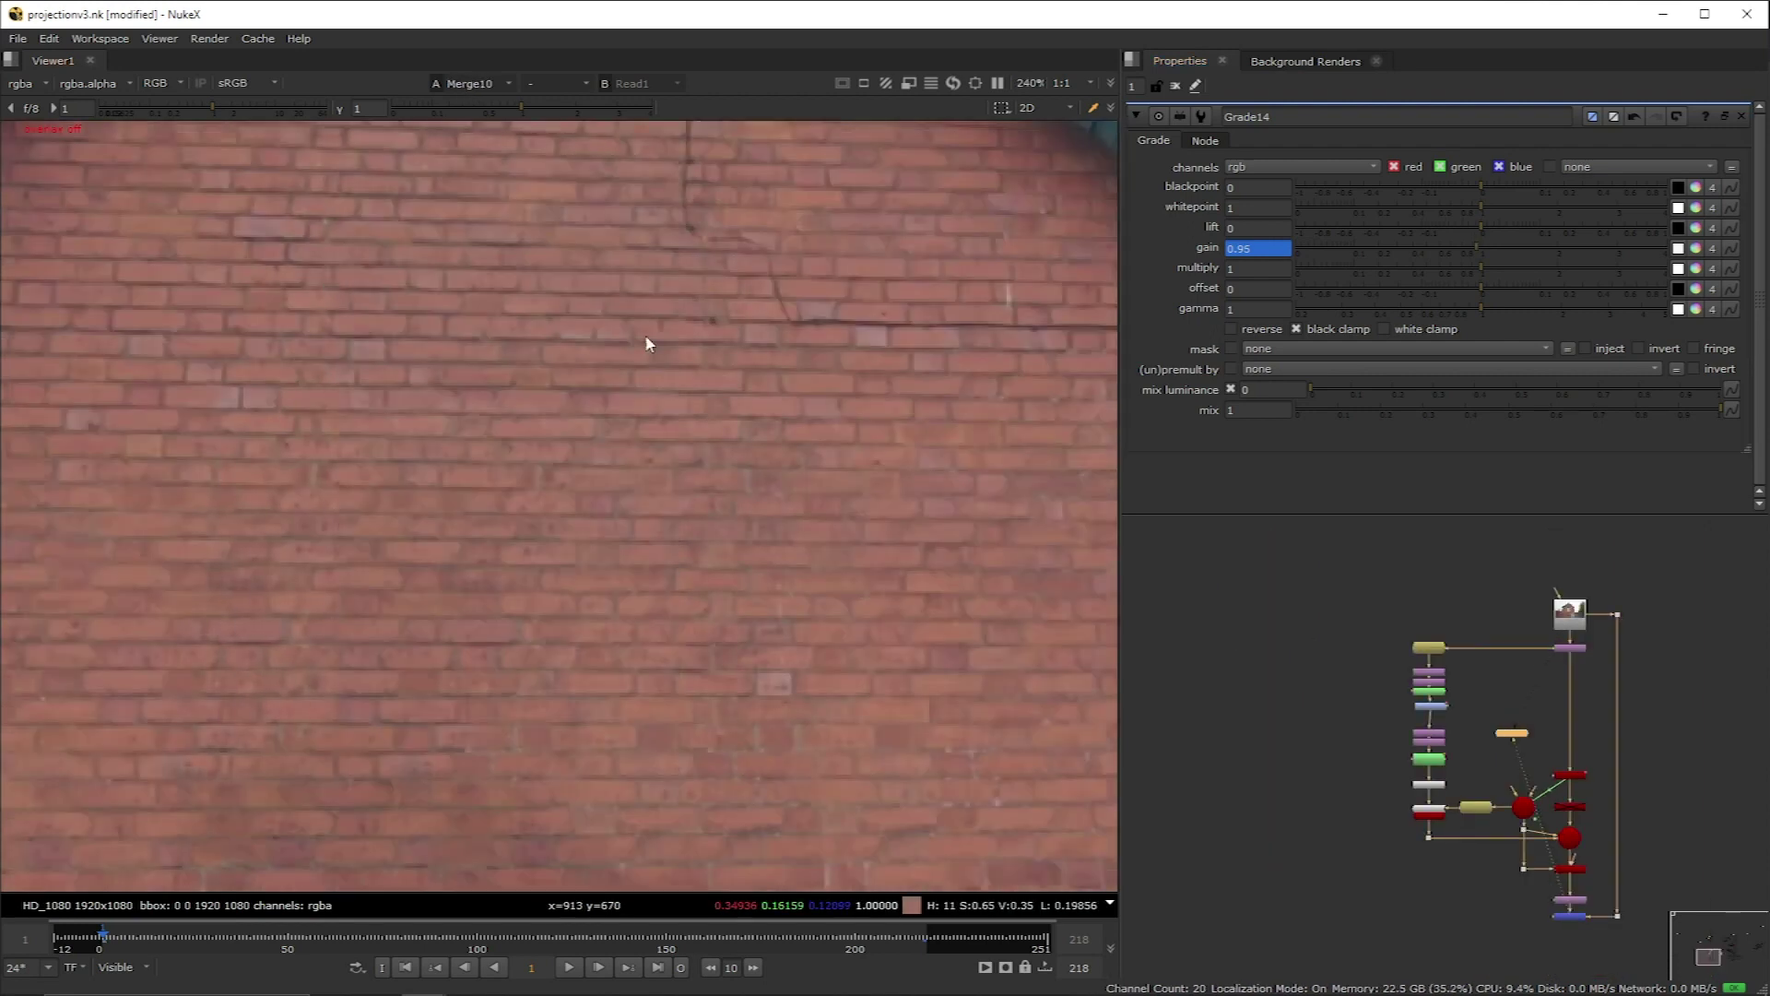
Step: Split Grade14's gain per channel, lowering blue to 0.92 and green to 0.94
{"action": "left_click", "coordinate": [1696, 248]}
{"action": "left_click", "coordinate": [1474, 315]}
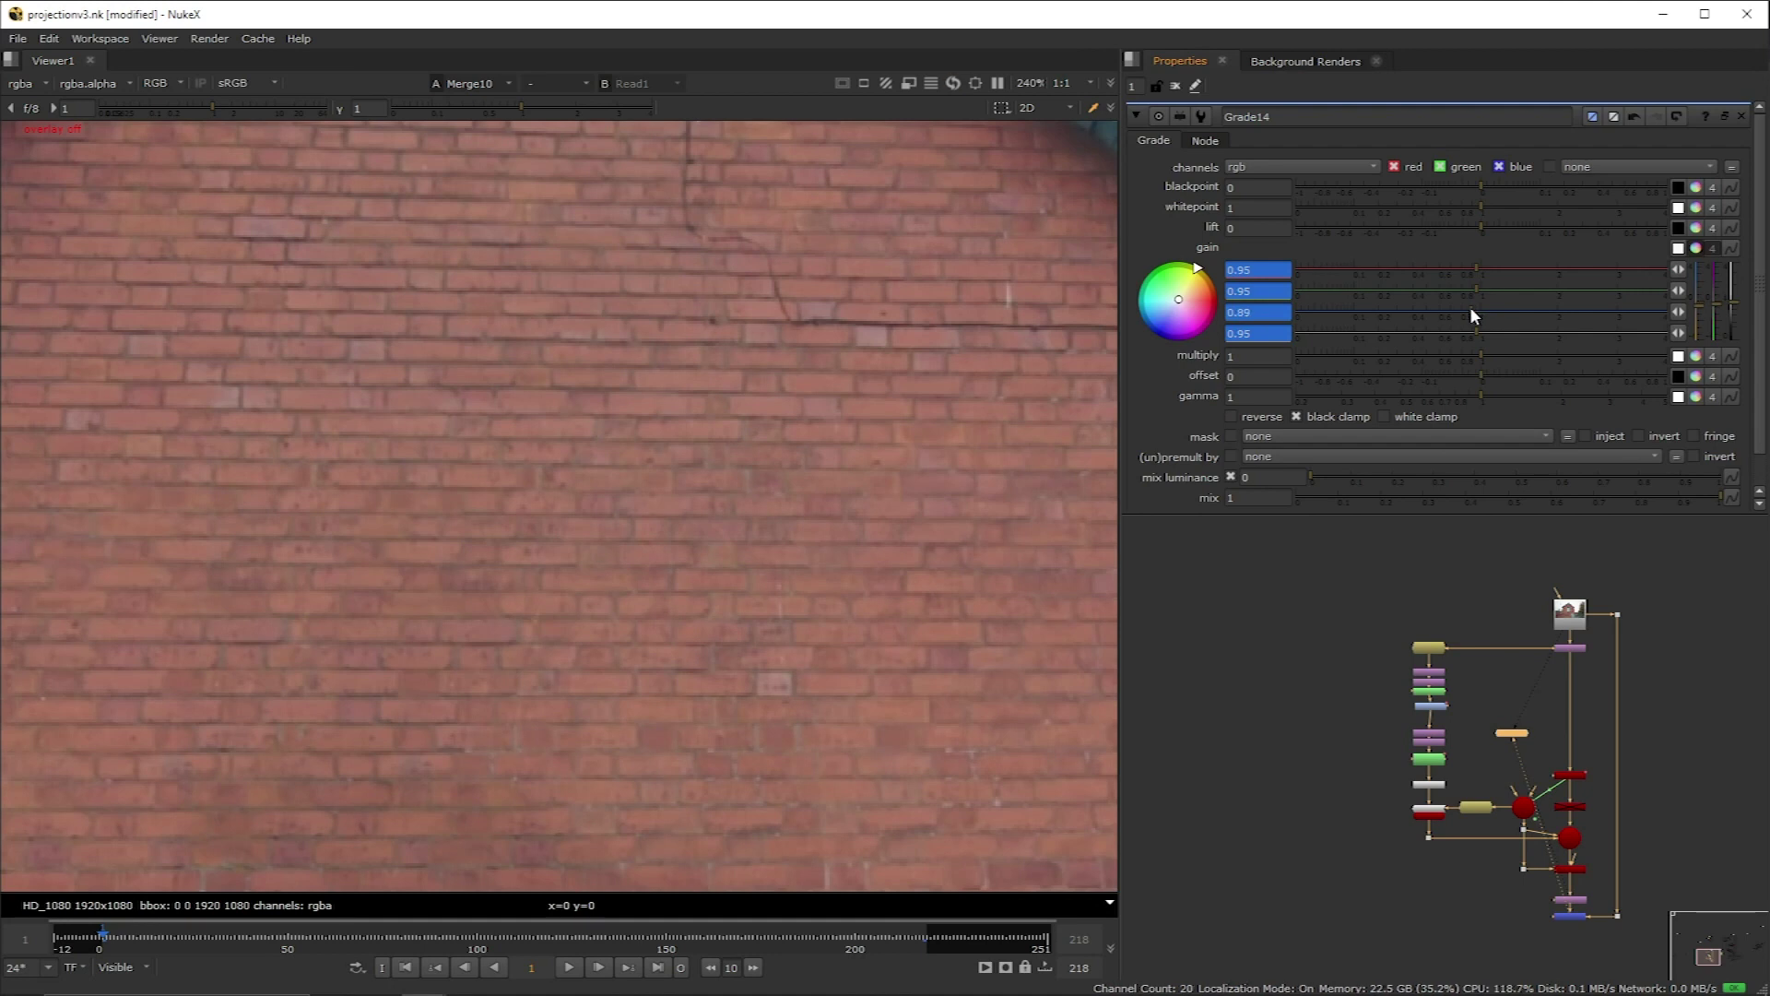
{"action": "left_click_drag", "start_coordinate": [1472, 309], "coordinate": [1473, 312]}
{"action": "left_click", "coordinate": [1246, 291]}
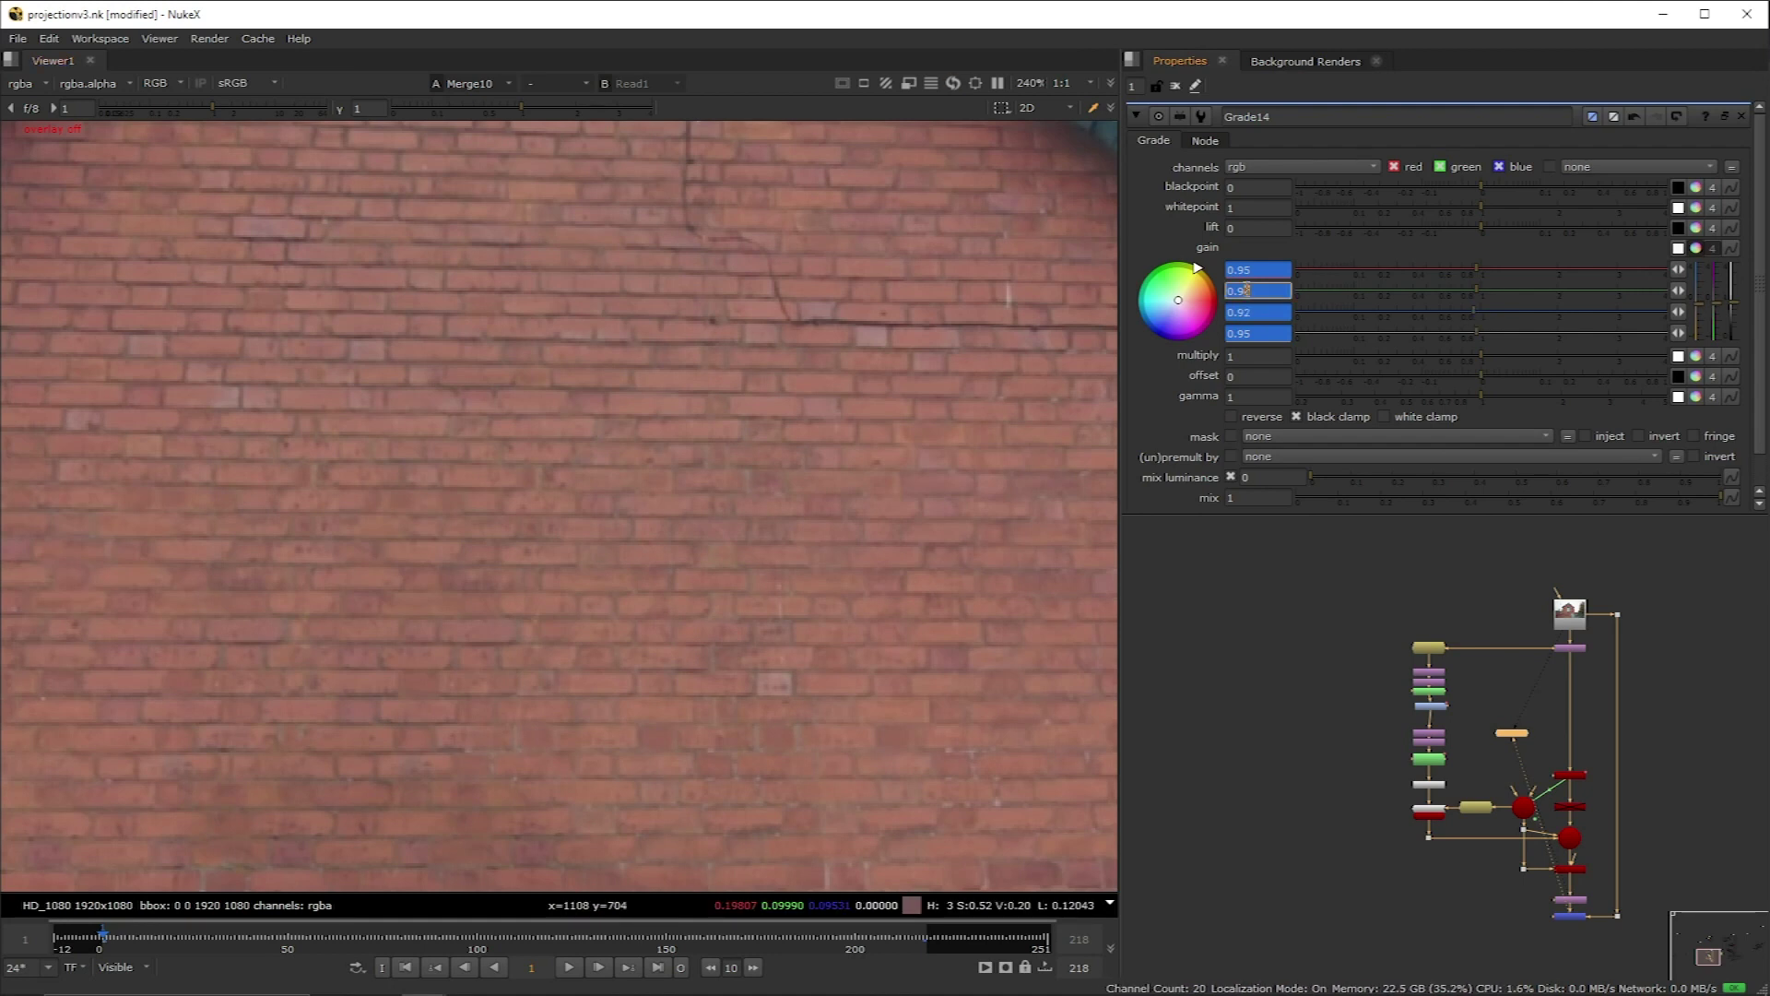
{"action": "key", "text": "Tab"}
{"action": "type", "text": "ramp"}
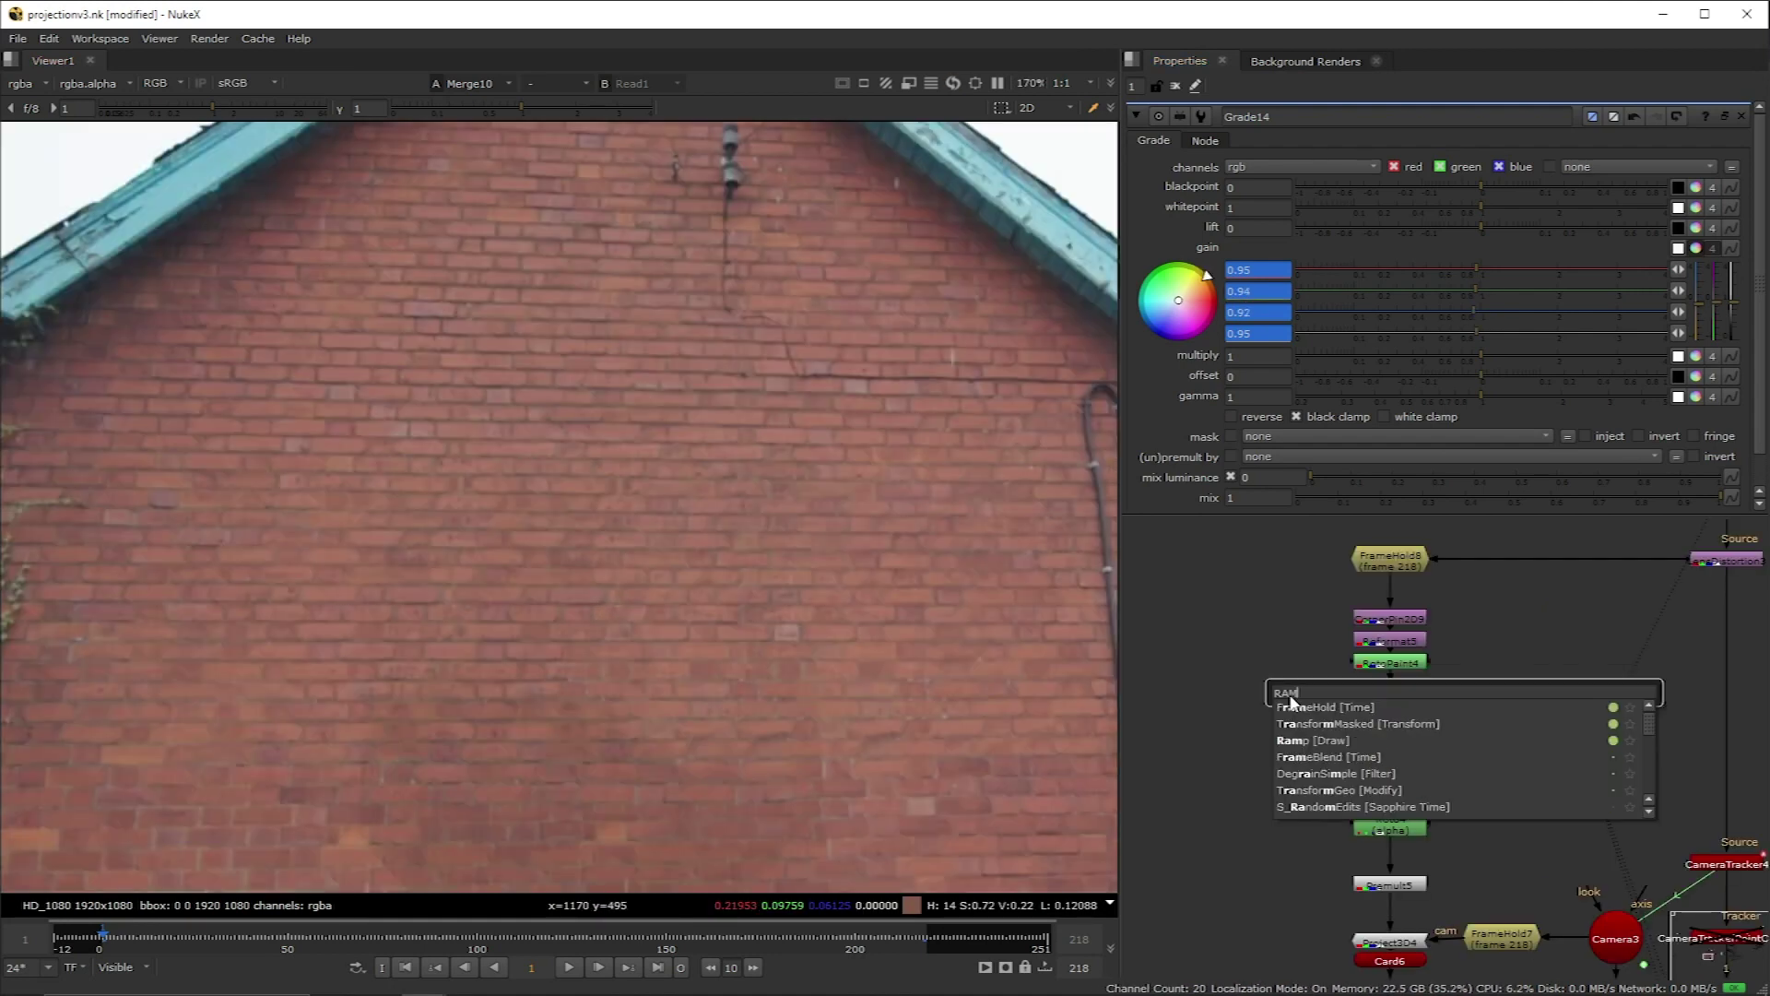
Step: Create Ramp6 and a Grade15 below Grade14, with Ramp6 connected as Grade15's mask
{"action": "key", "text": "Return"}
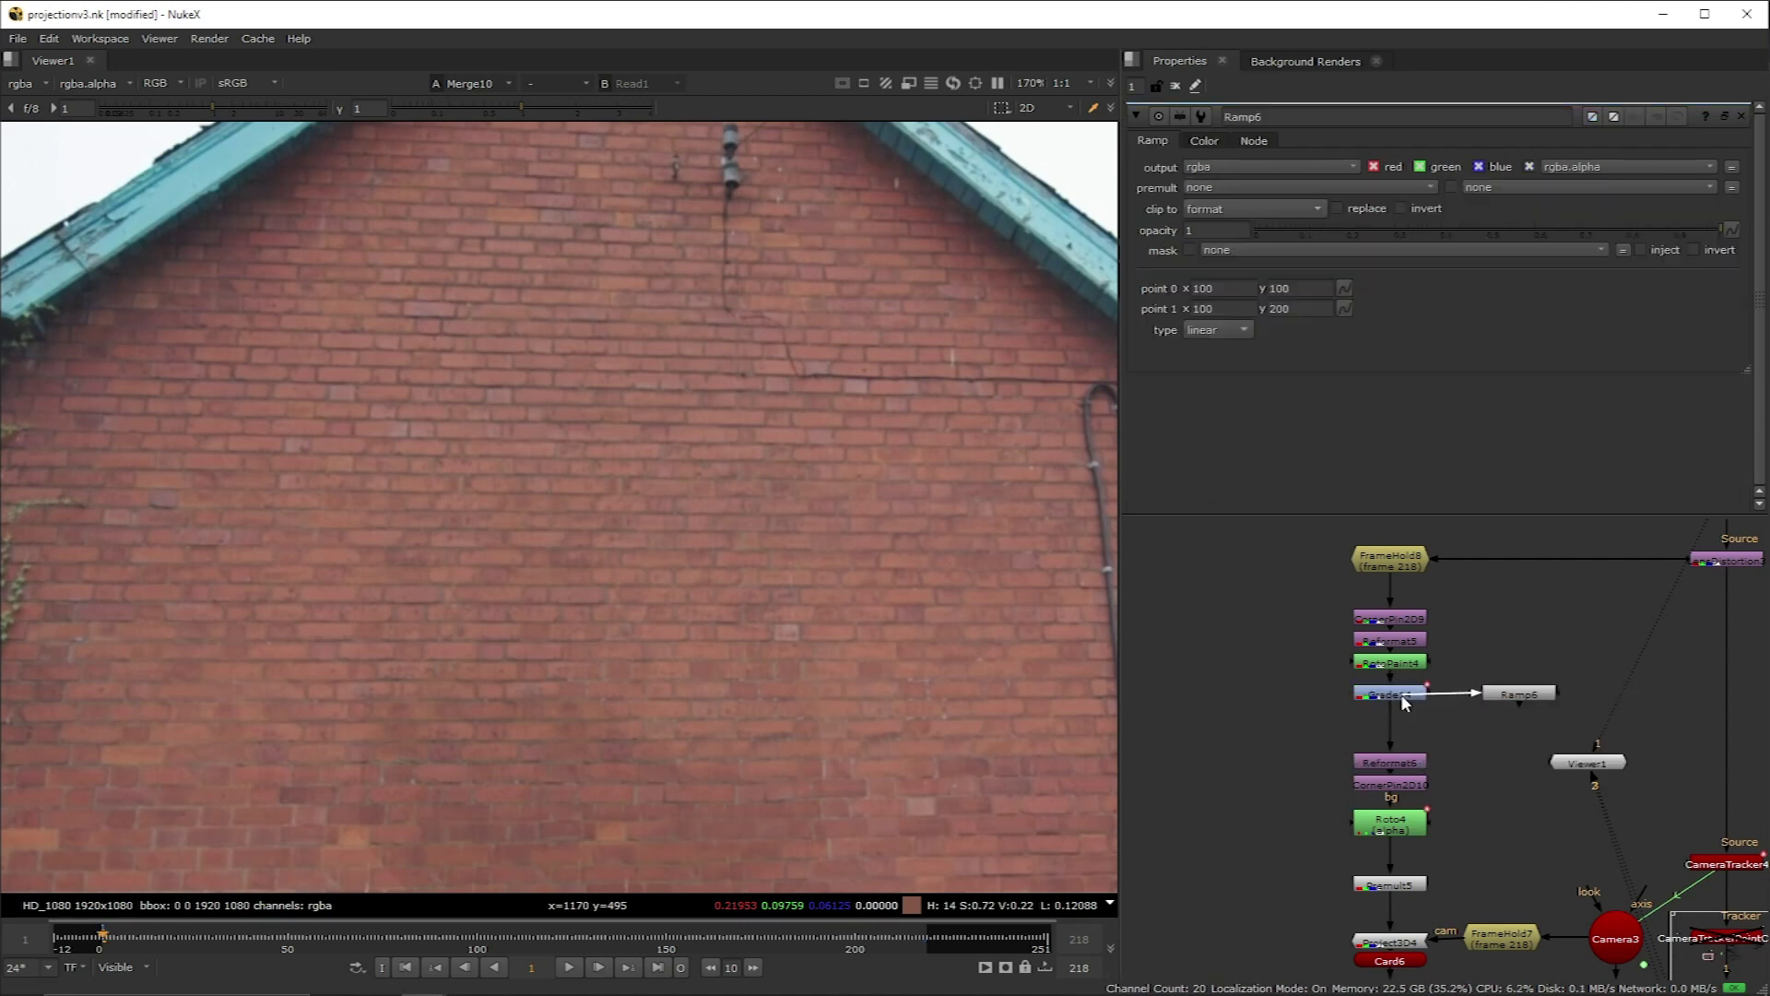
{"action": "left_click", "coordinate": [1526, 693]}
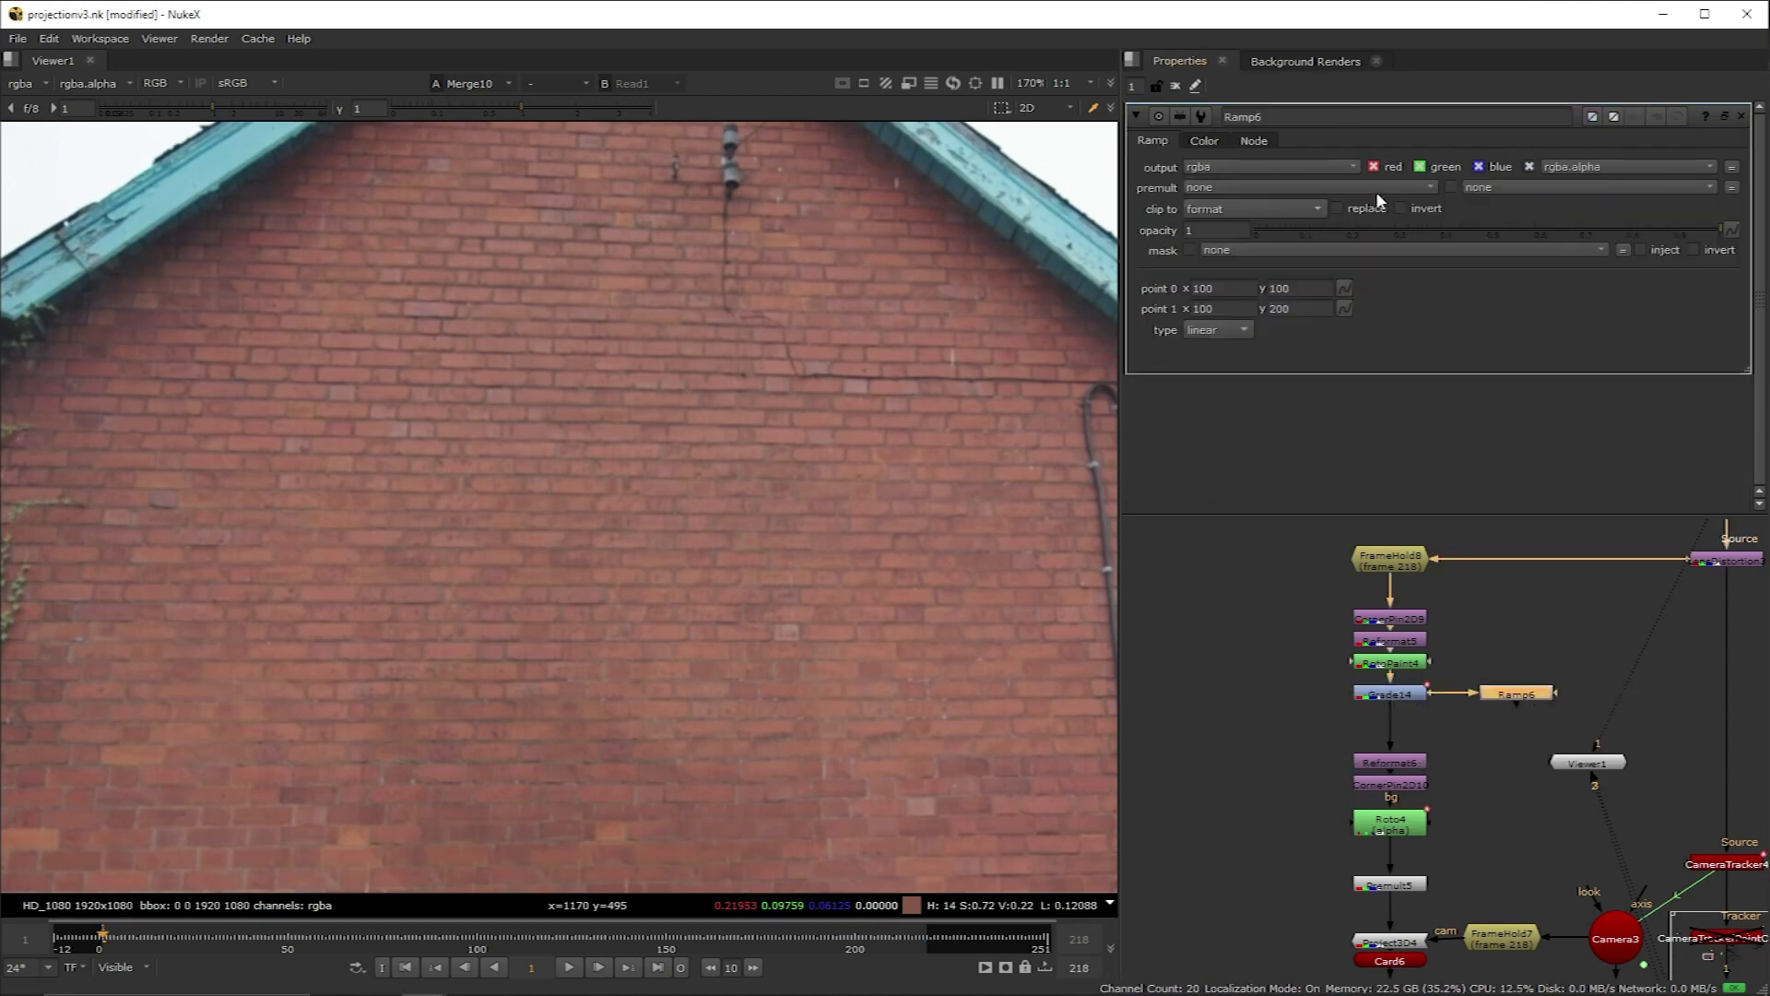
{"action": "left_click", "coordinate": [1415, 733]}
{"action": "key", "text": "g"}
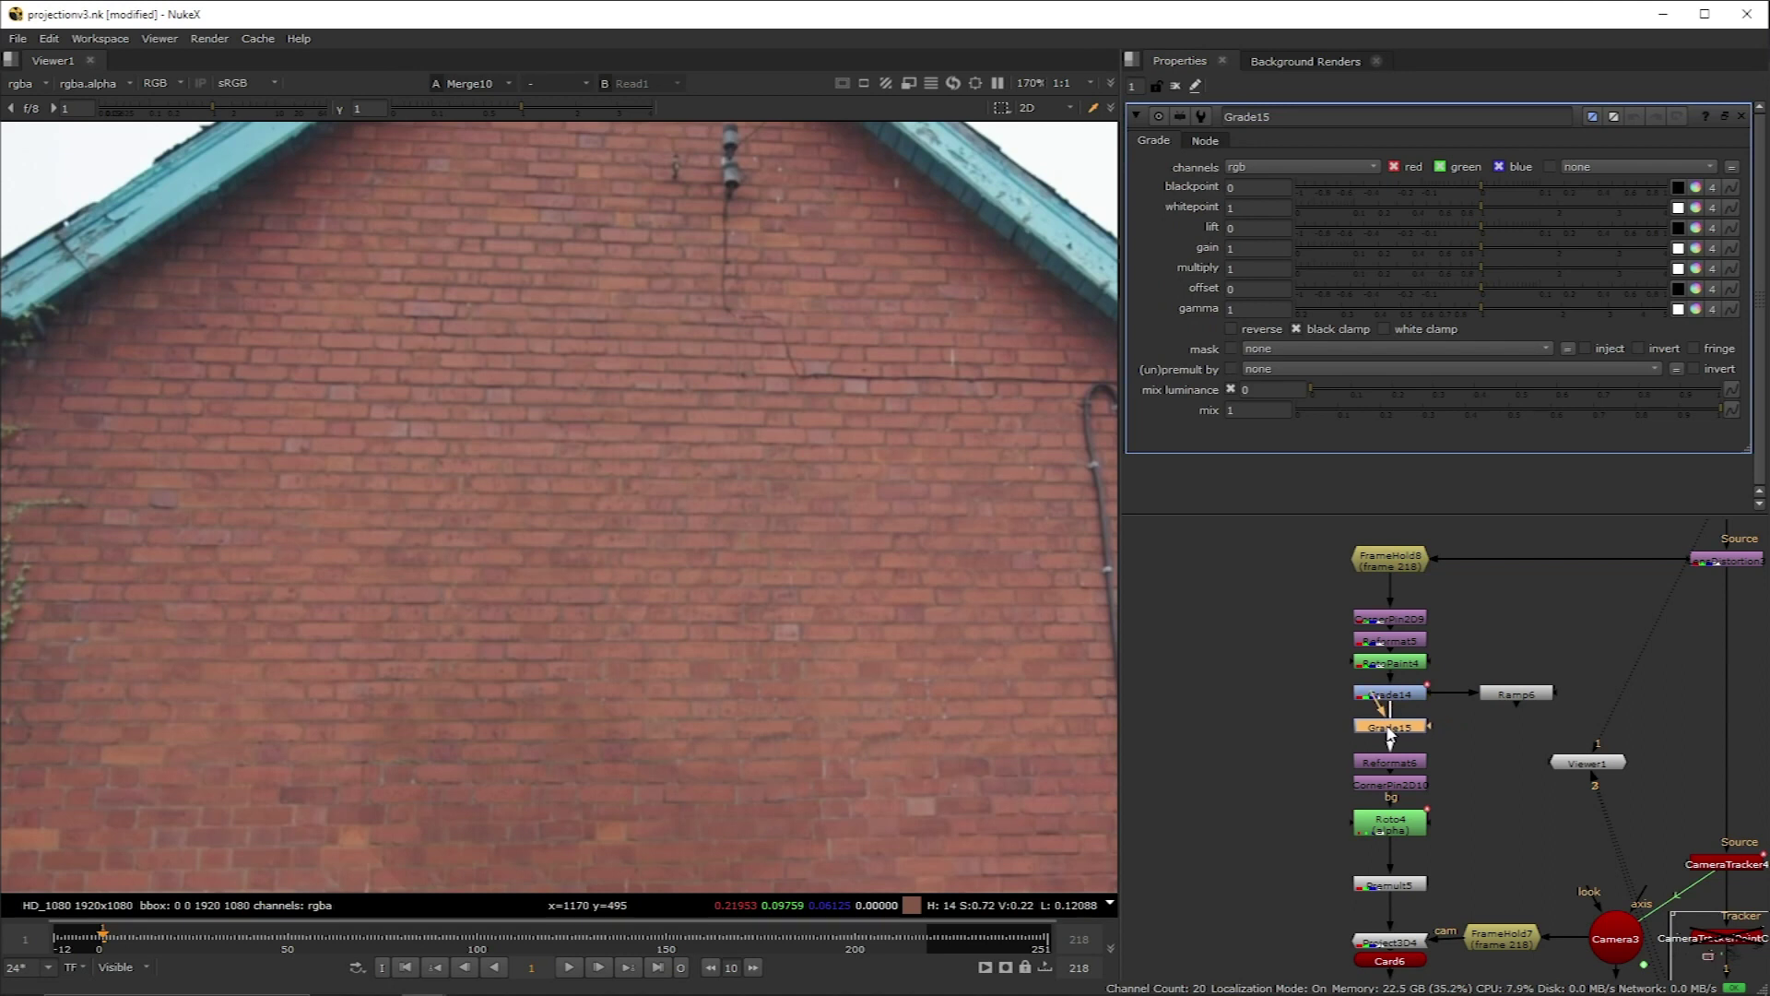
{"action": "left_click_drag", "start_coordinate": [1492, 700], "coordinate": [1502, 732]}
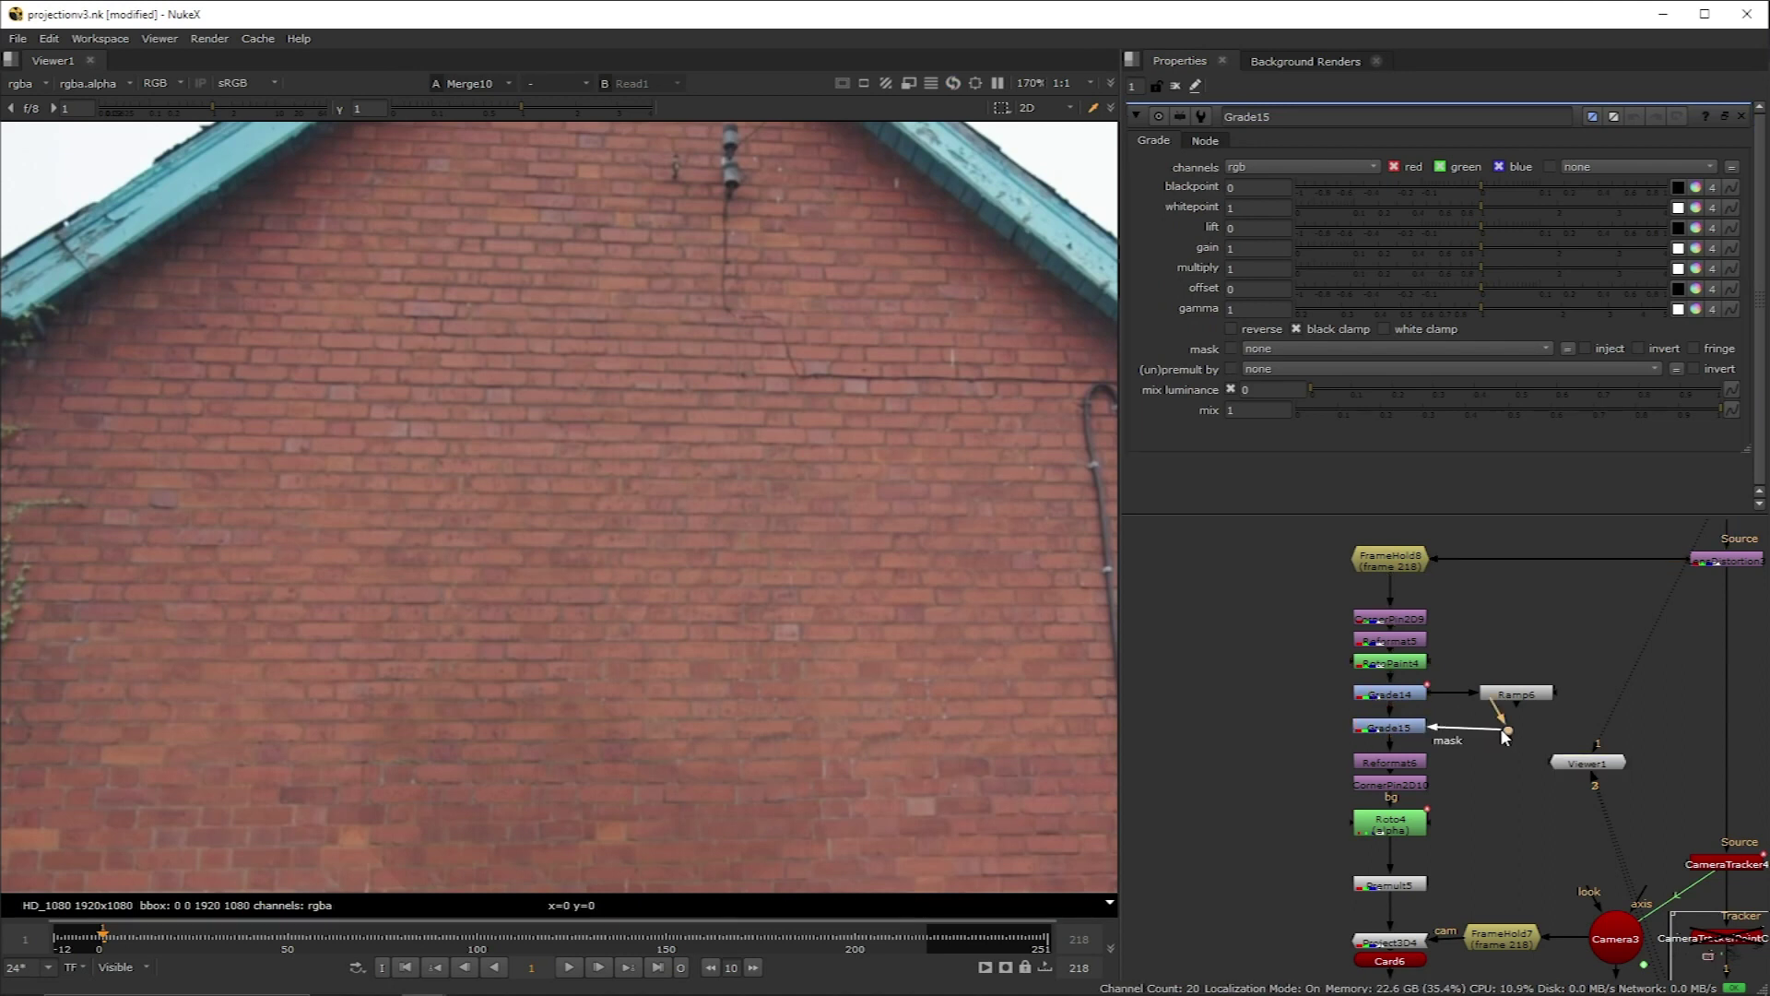
Step: Select Grade15 and view the patch at frame 218 with the gain animation options open
{"action": "left_click", "coordinate": [1258, 247]}
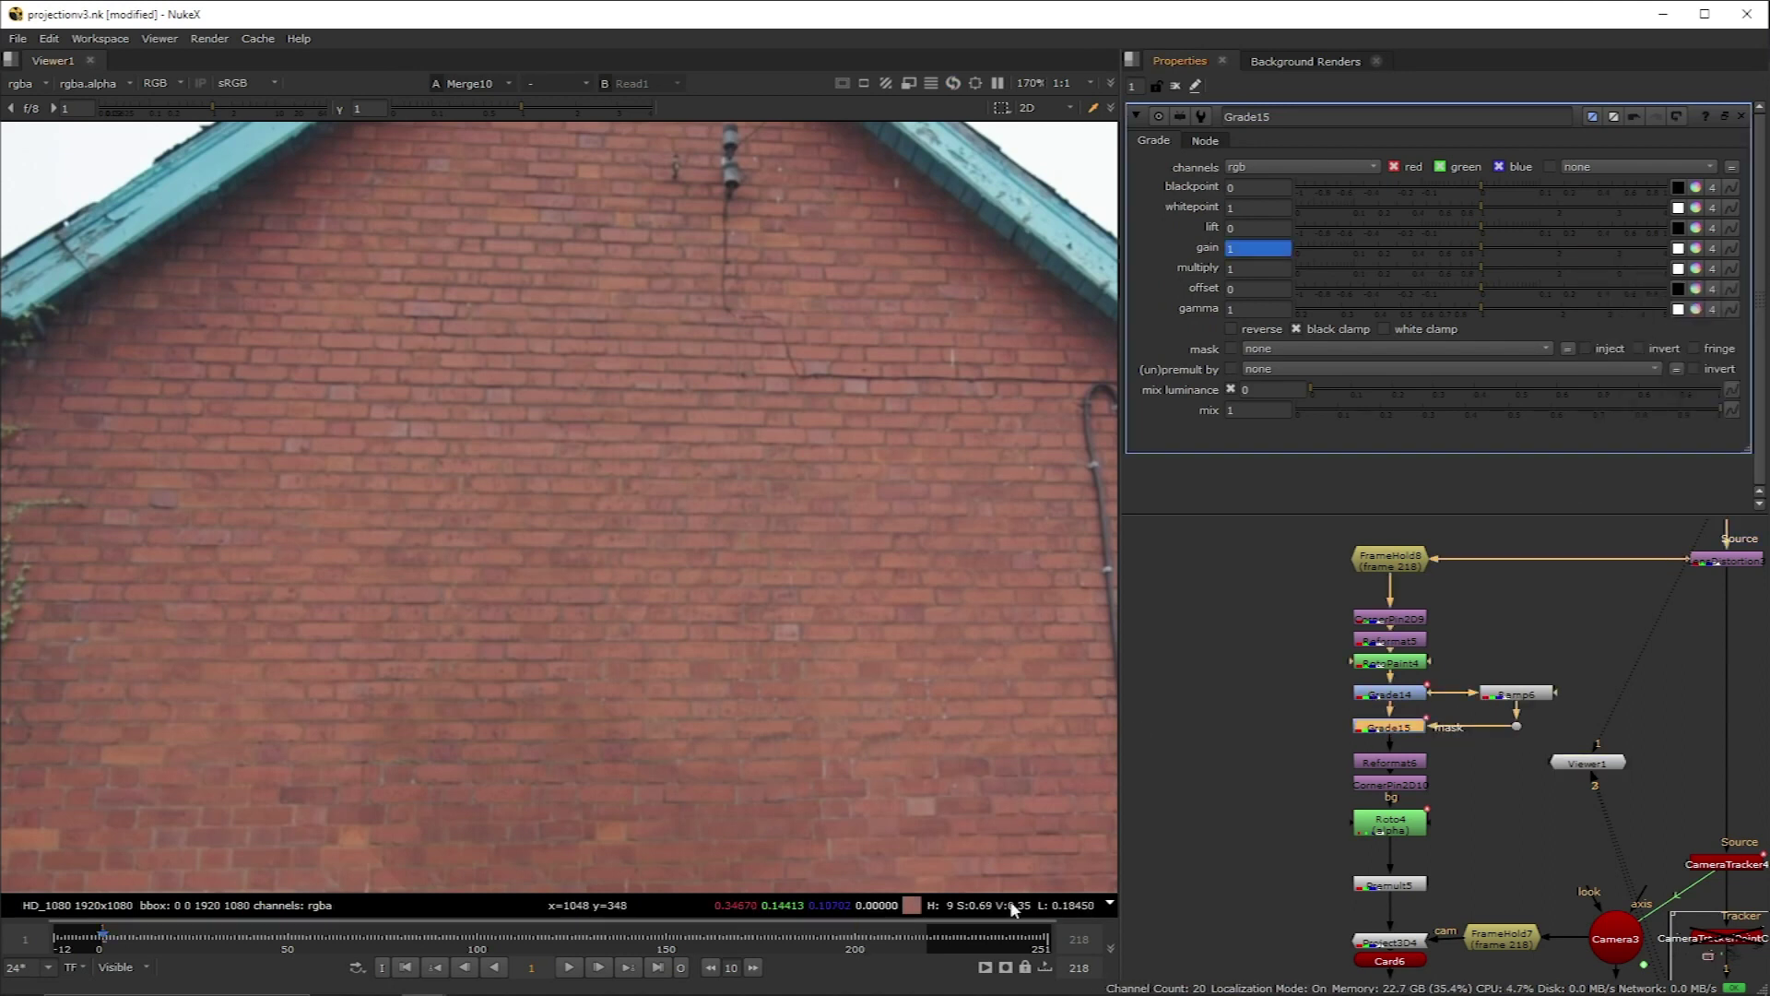
{"action": "left_click", "coordinate": [923, 936]}
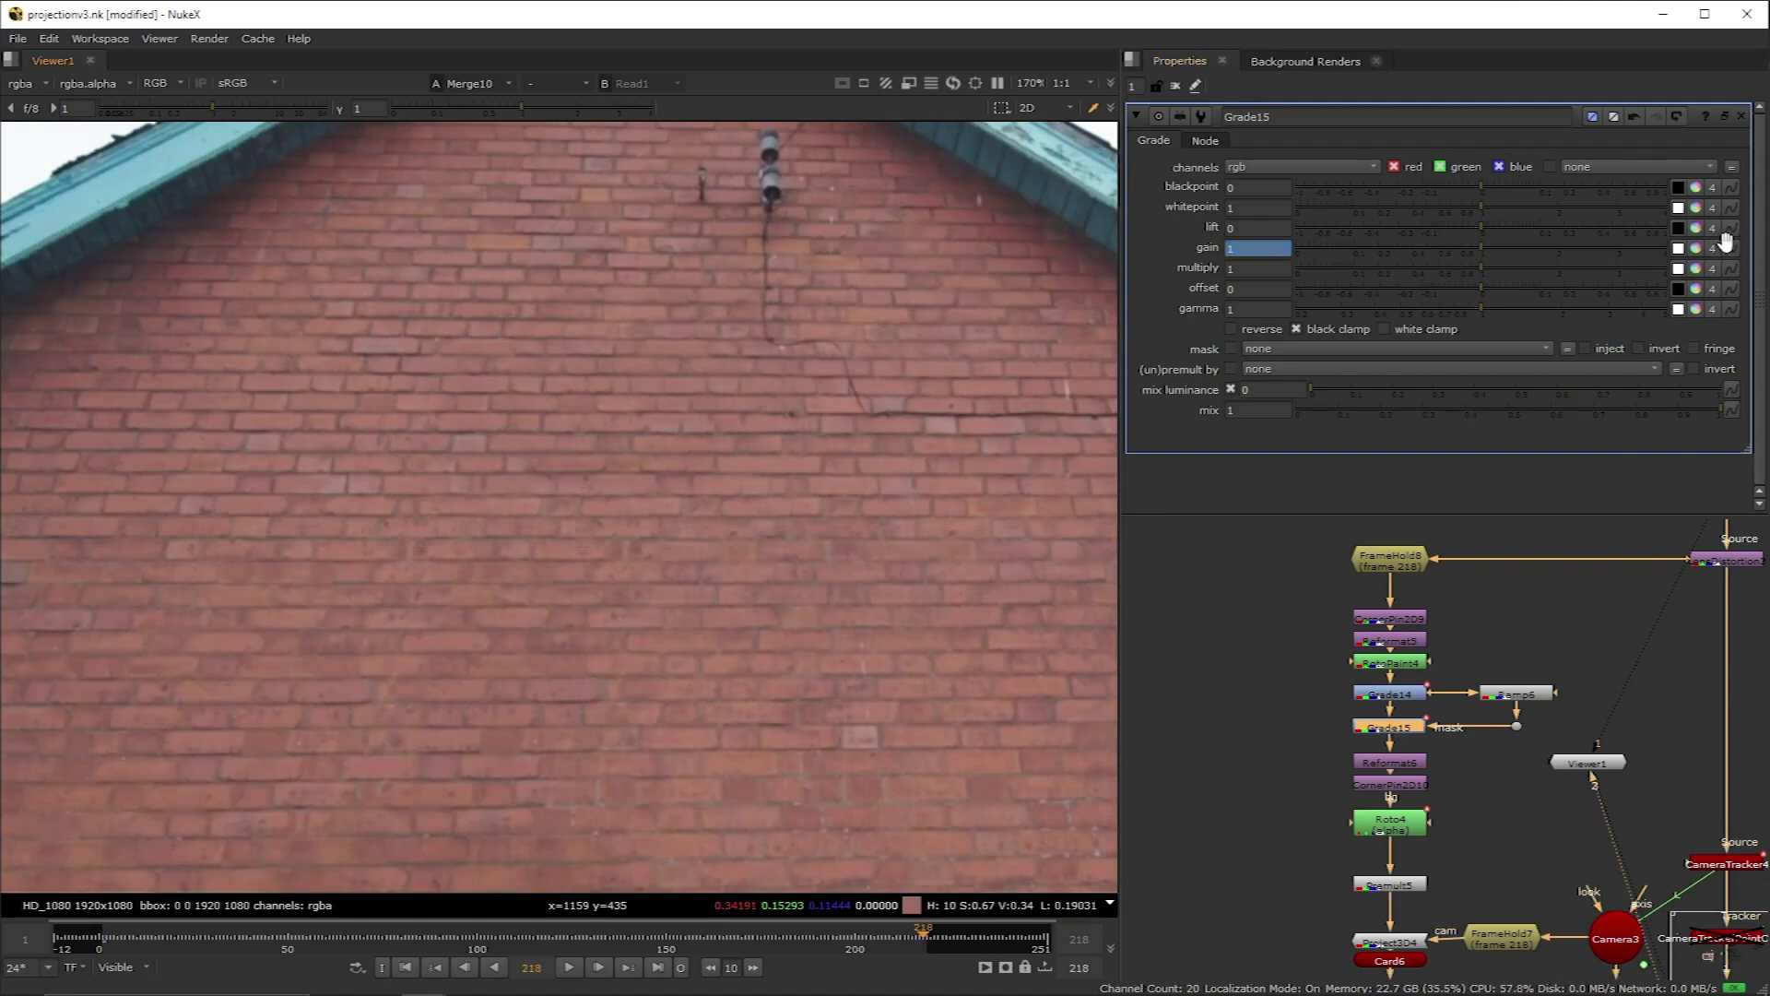
{"action": "left_click", "coordinate": [1728, 243]}
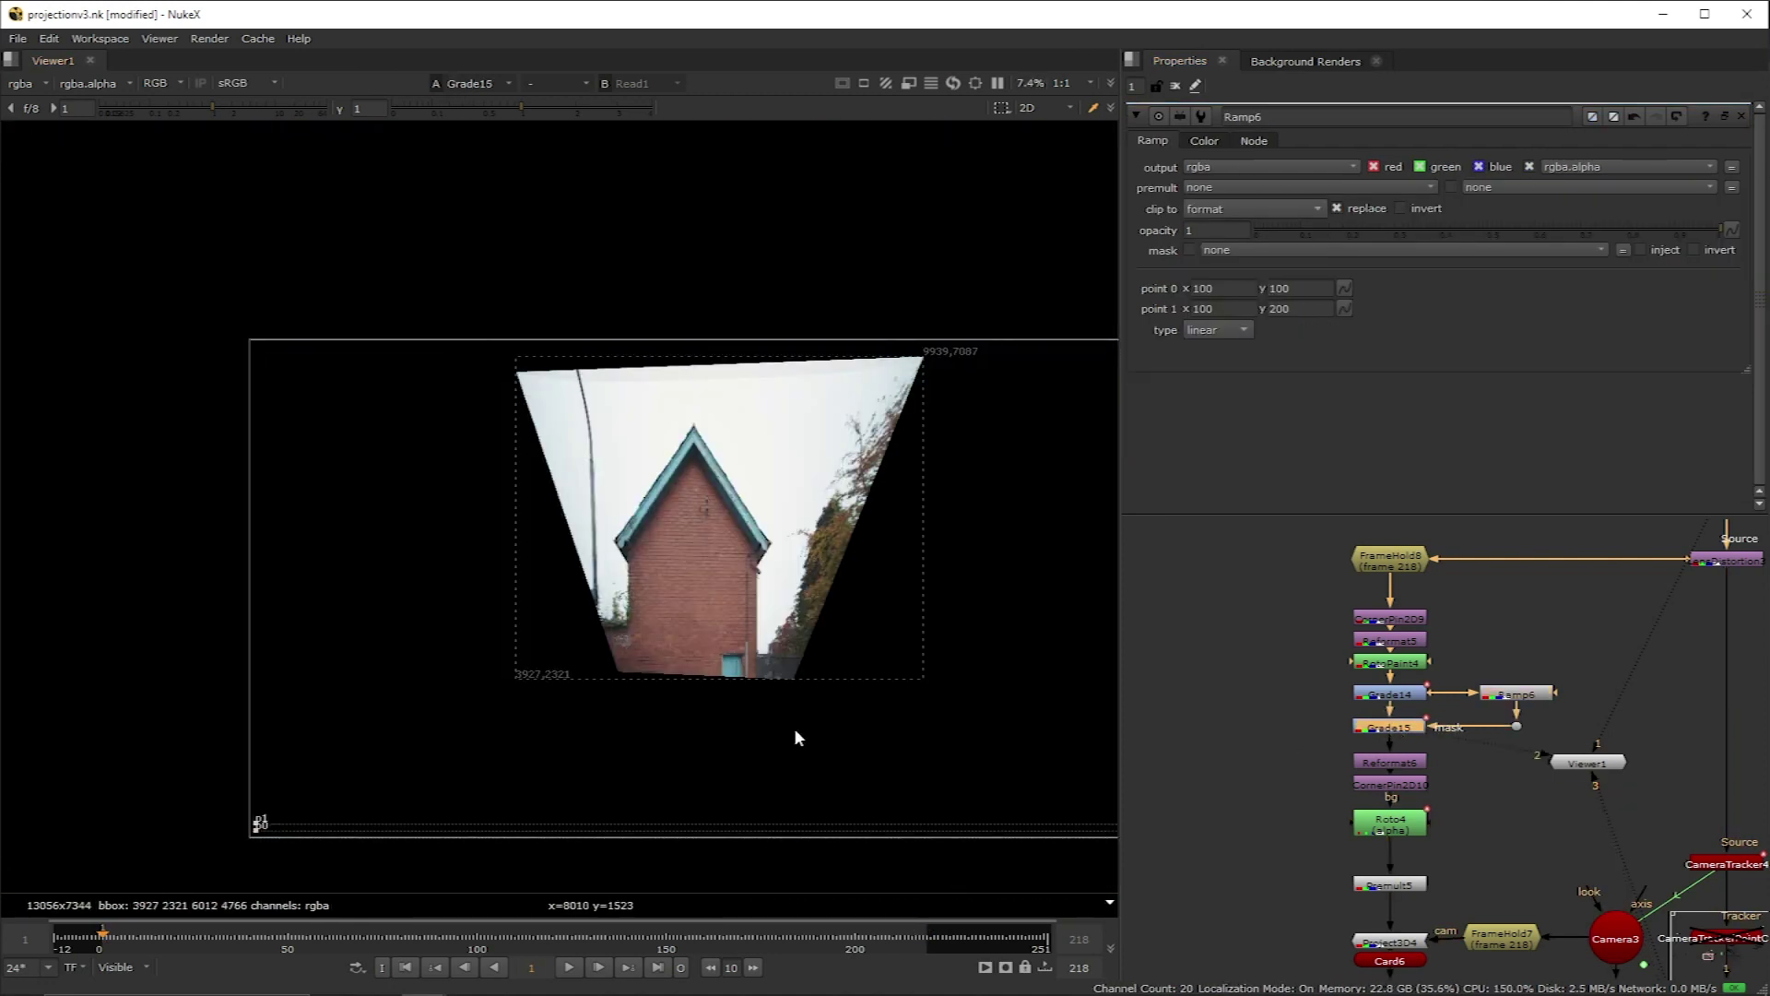
Step: Place Ramp6's points on the house, turn it vertical, and preview the mask with Grade15 gain 4
{"action": "left_click_drag", "start_coordinate": [261, 821], "coordinate": [706, 550]}
{"action": "left_click_drag", "start_coordinate": [261, 841], "coordinate": [691, 633]}
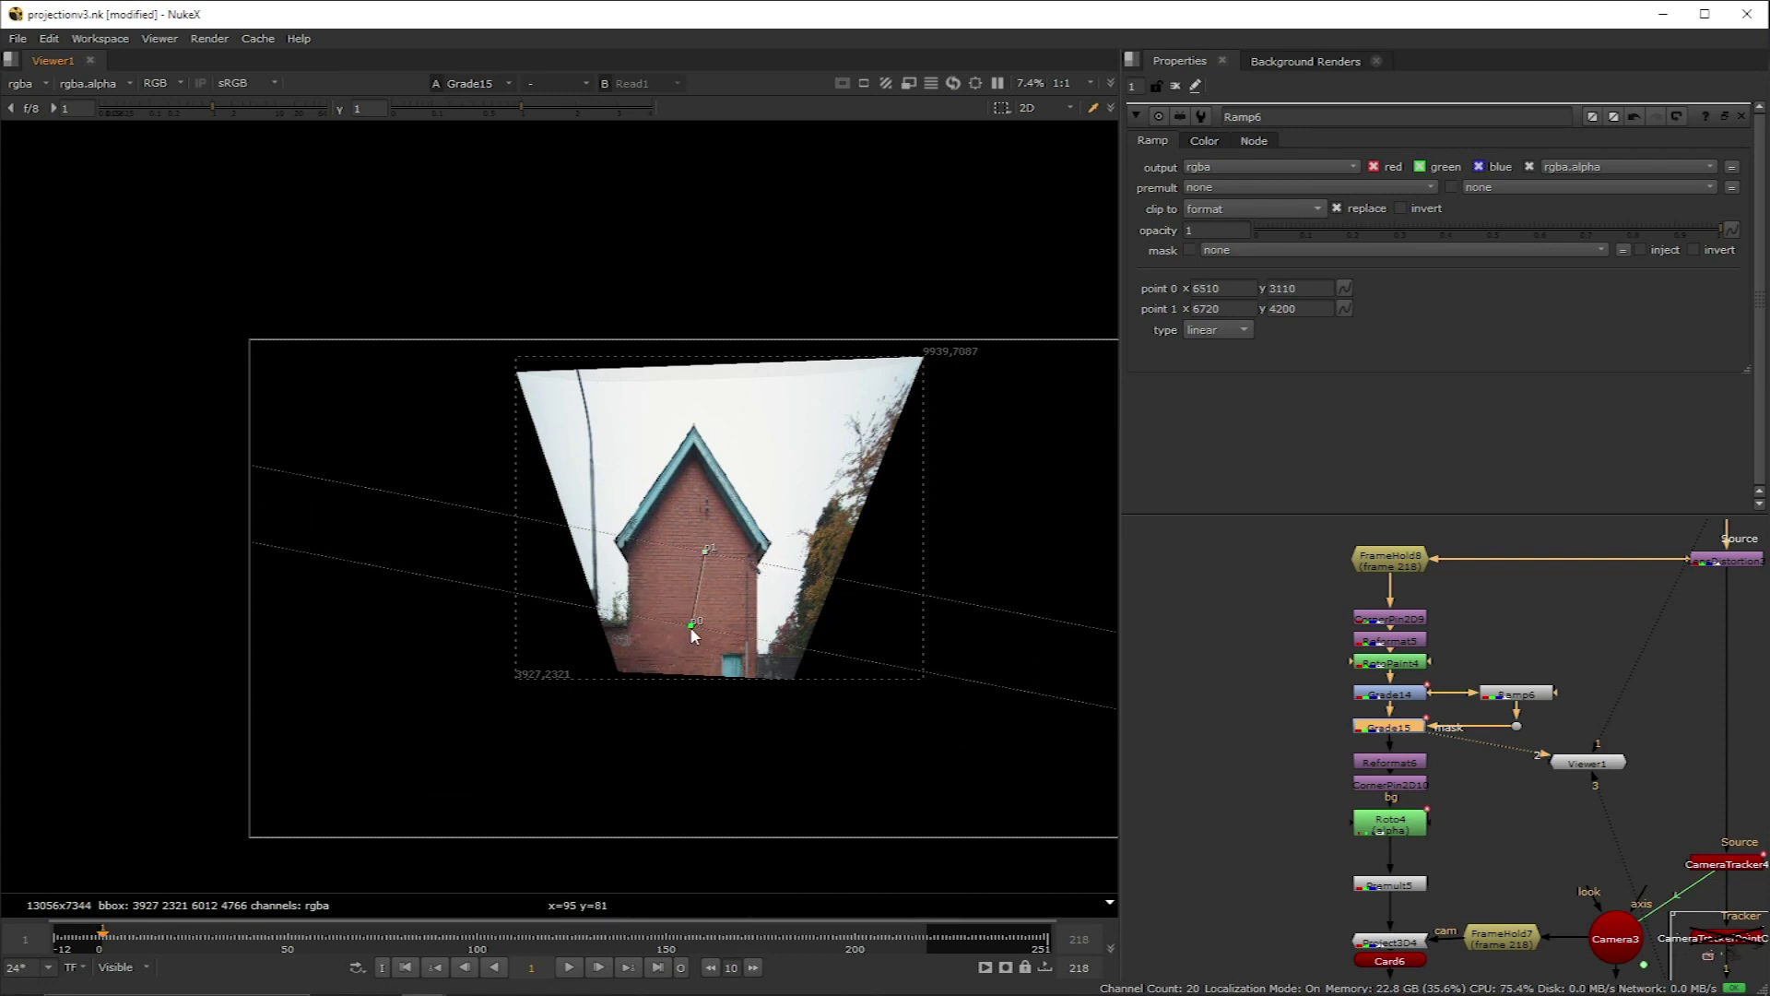
{"action": "scroll", "coordinate": [690, 630], "scroll_direction": "up", "scroll_amount": 7}
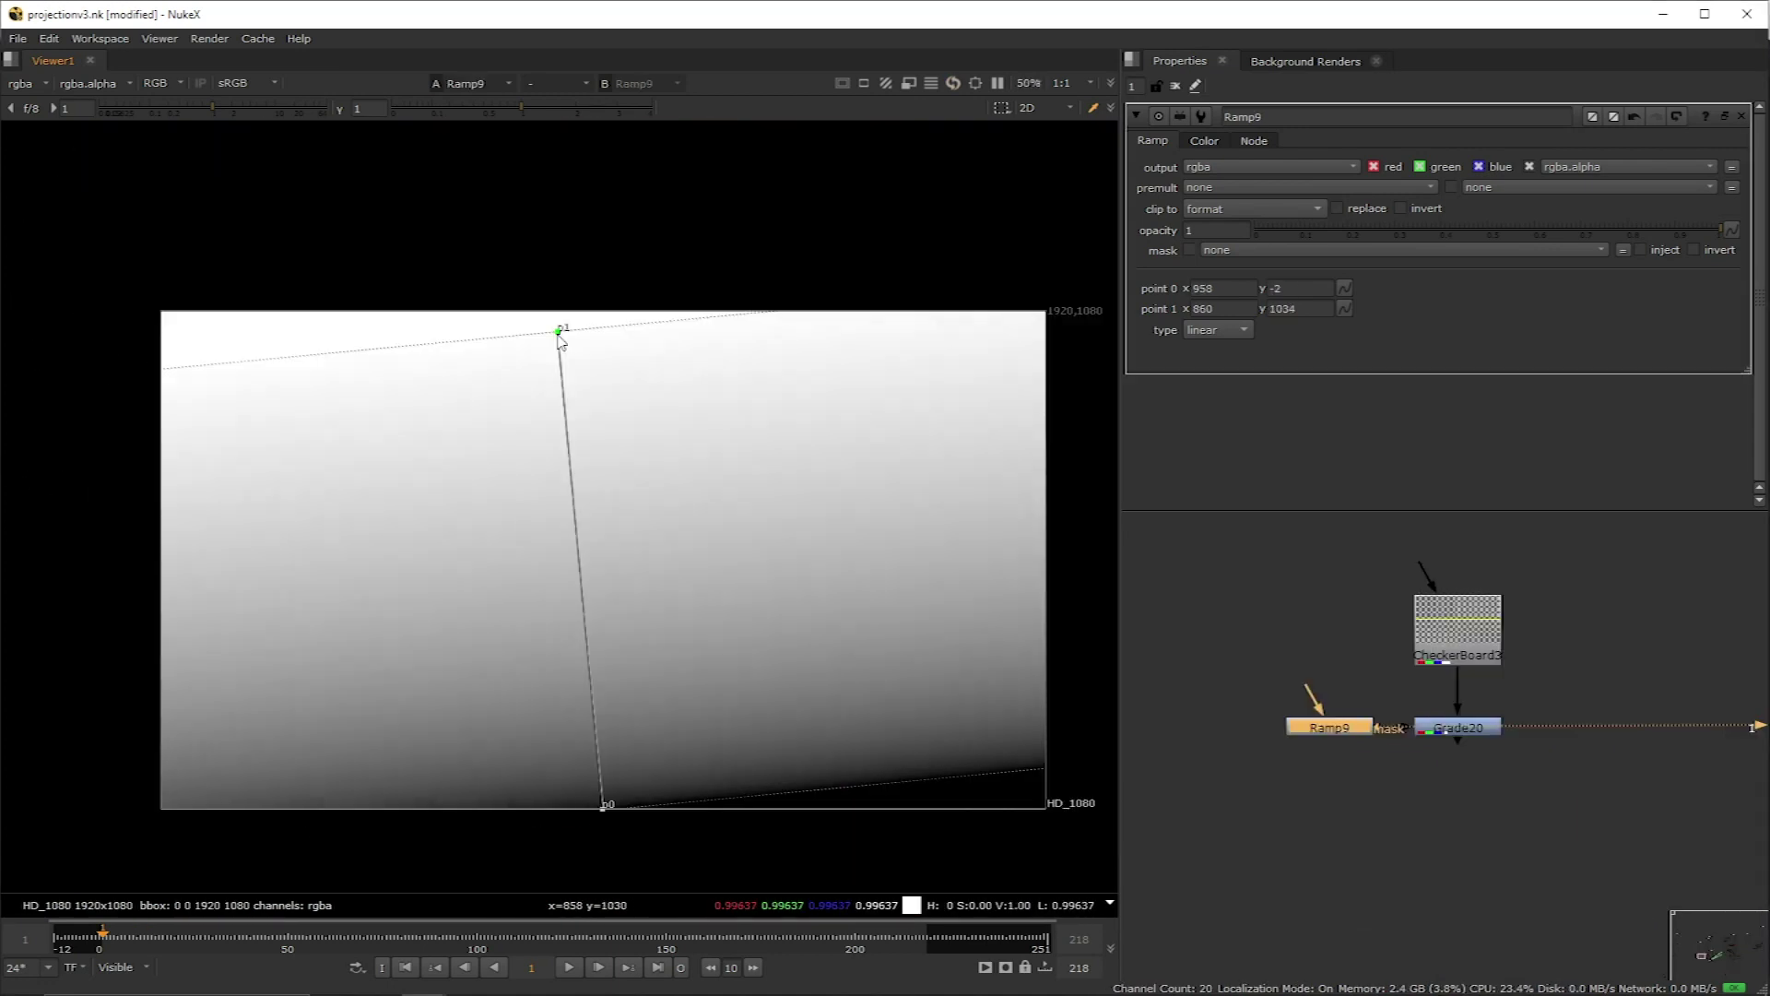
{"action": "left_click_drag", "start_coordinate": [561, 329], "coordinate": [605, 313]}
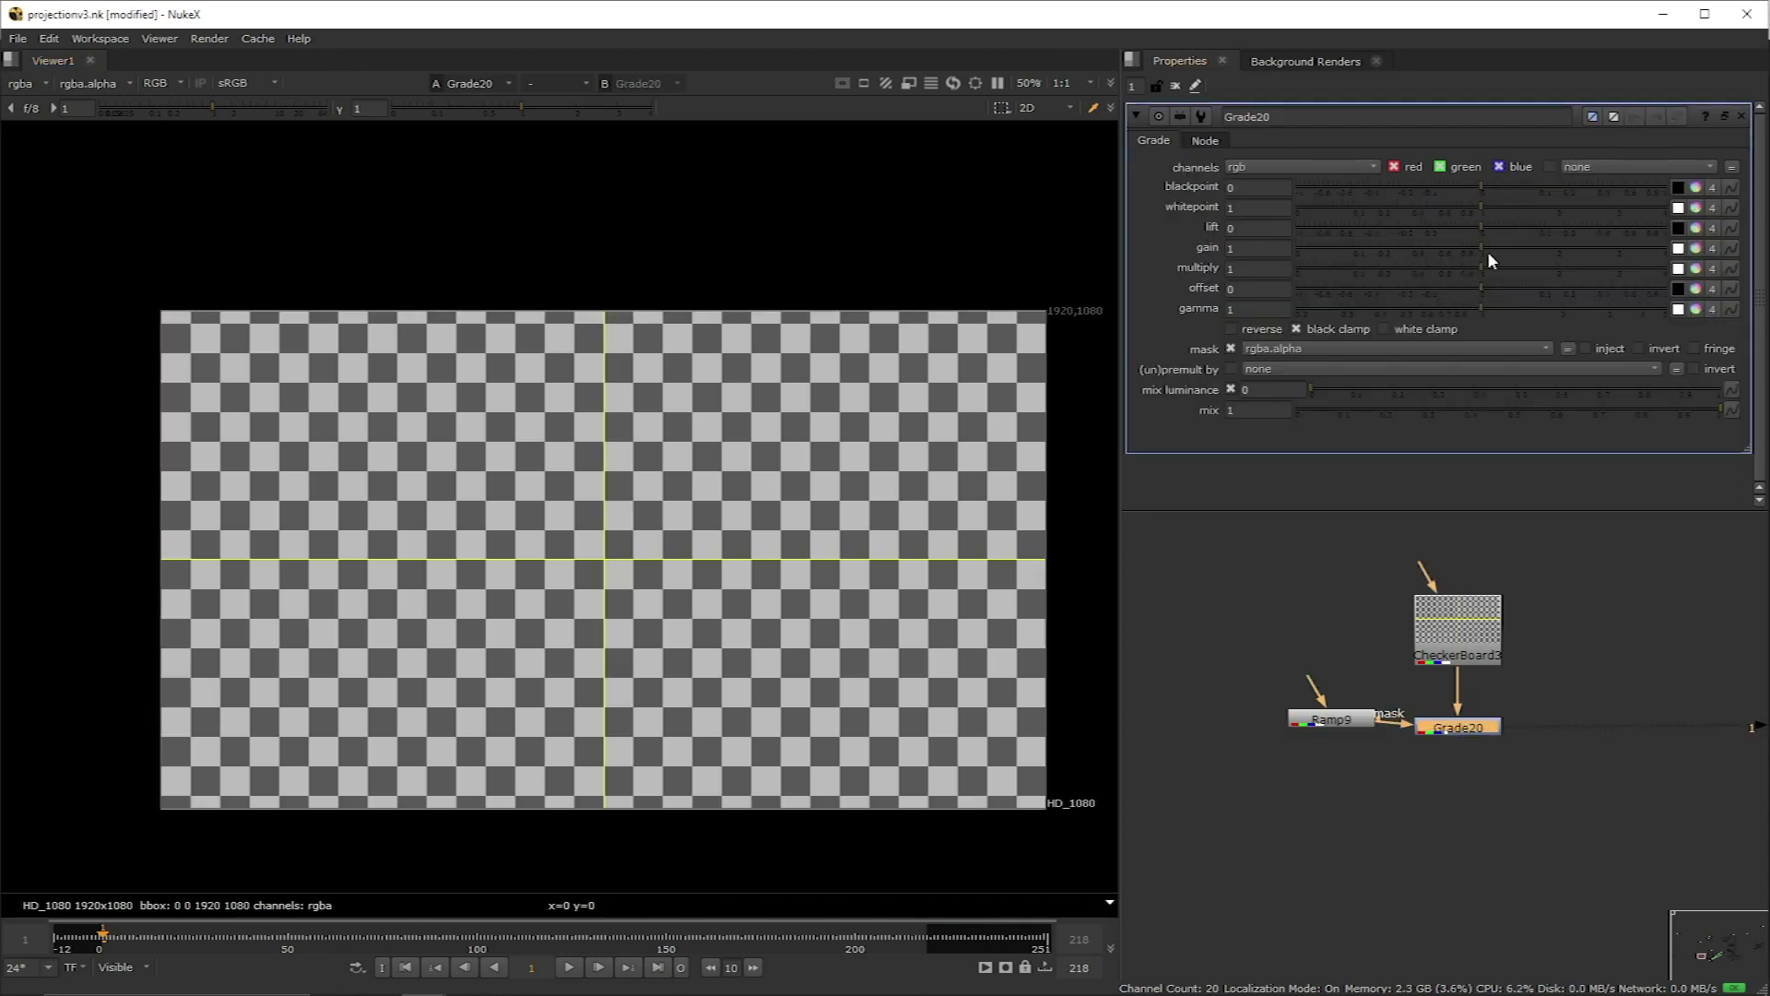
{"action": "left_click_drag", "start_coordinate": [1487, 251], "coordinate": [1151, 258]}
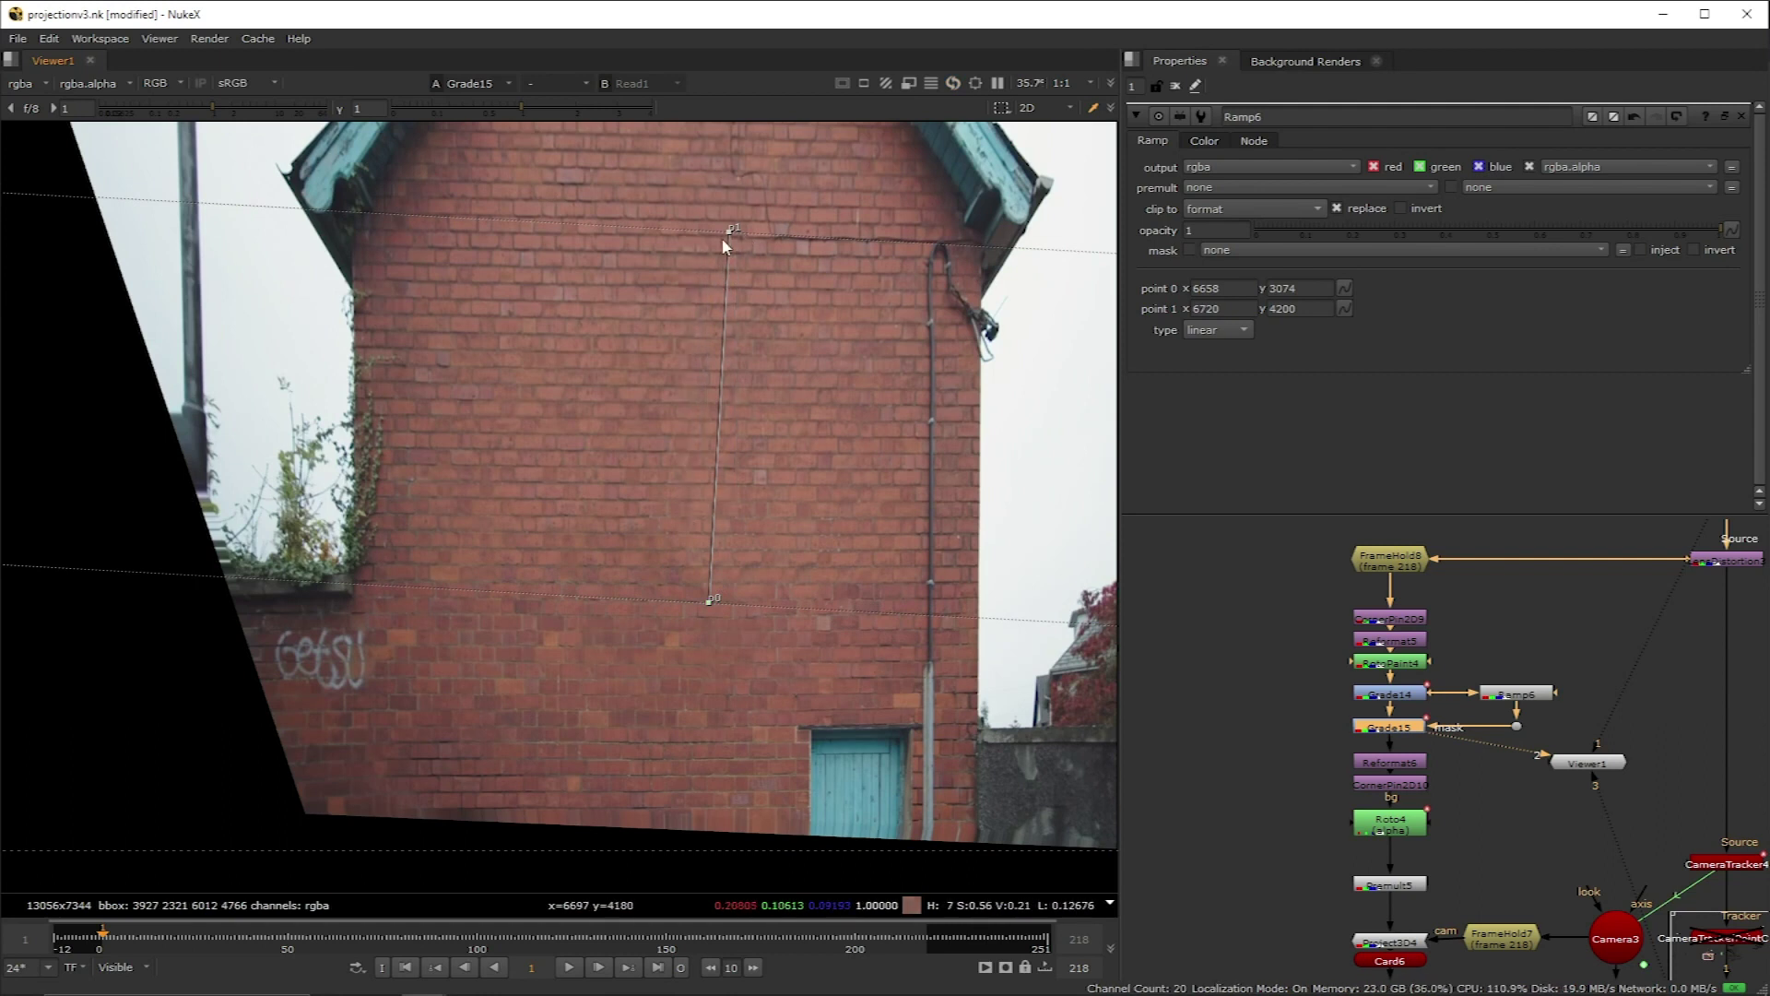
Step: Reposition both ramp points vertically across the brick wall and set Grade15's gain to 1.26
{"action": "left_click_drag", "start_coordinate": [733, 230], "coordinate": [666, 665]}
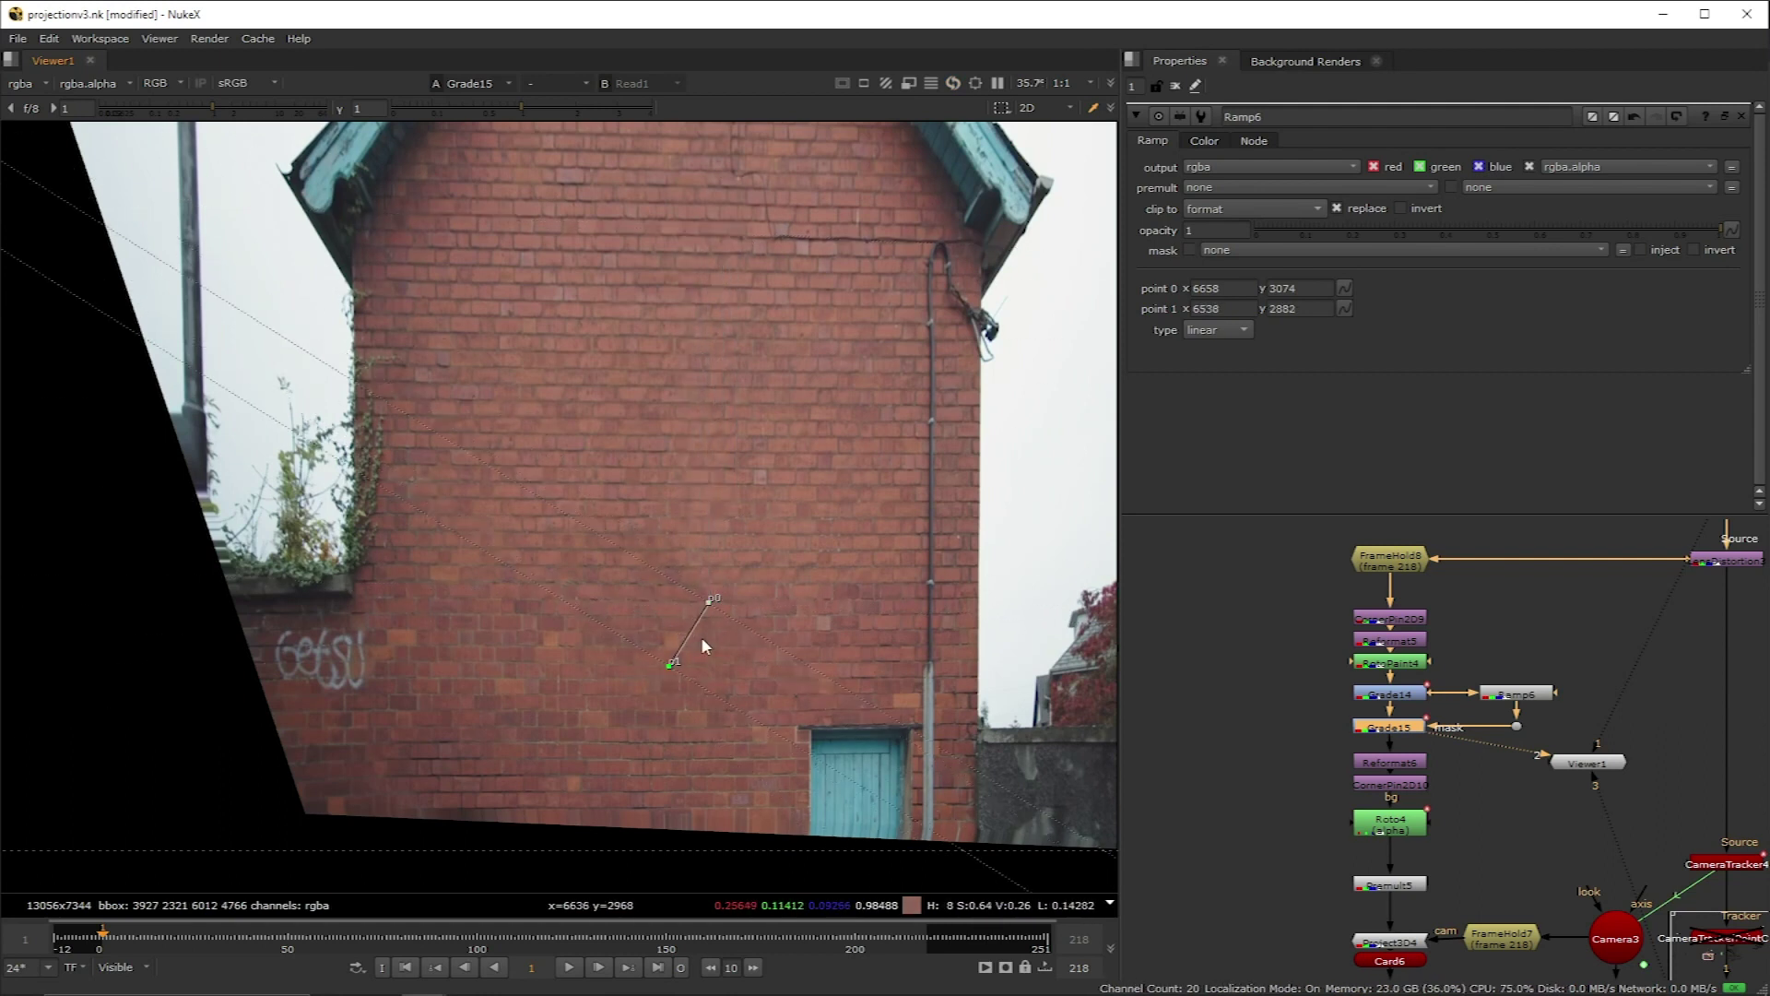
{"action": "left_click_drag", "start_coordinate": [715, 608], "coordinate": [681, 444]}
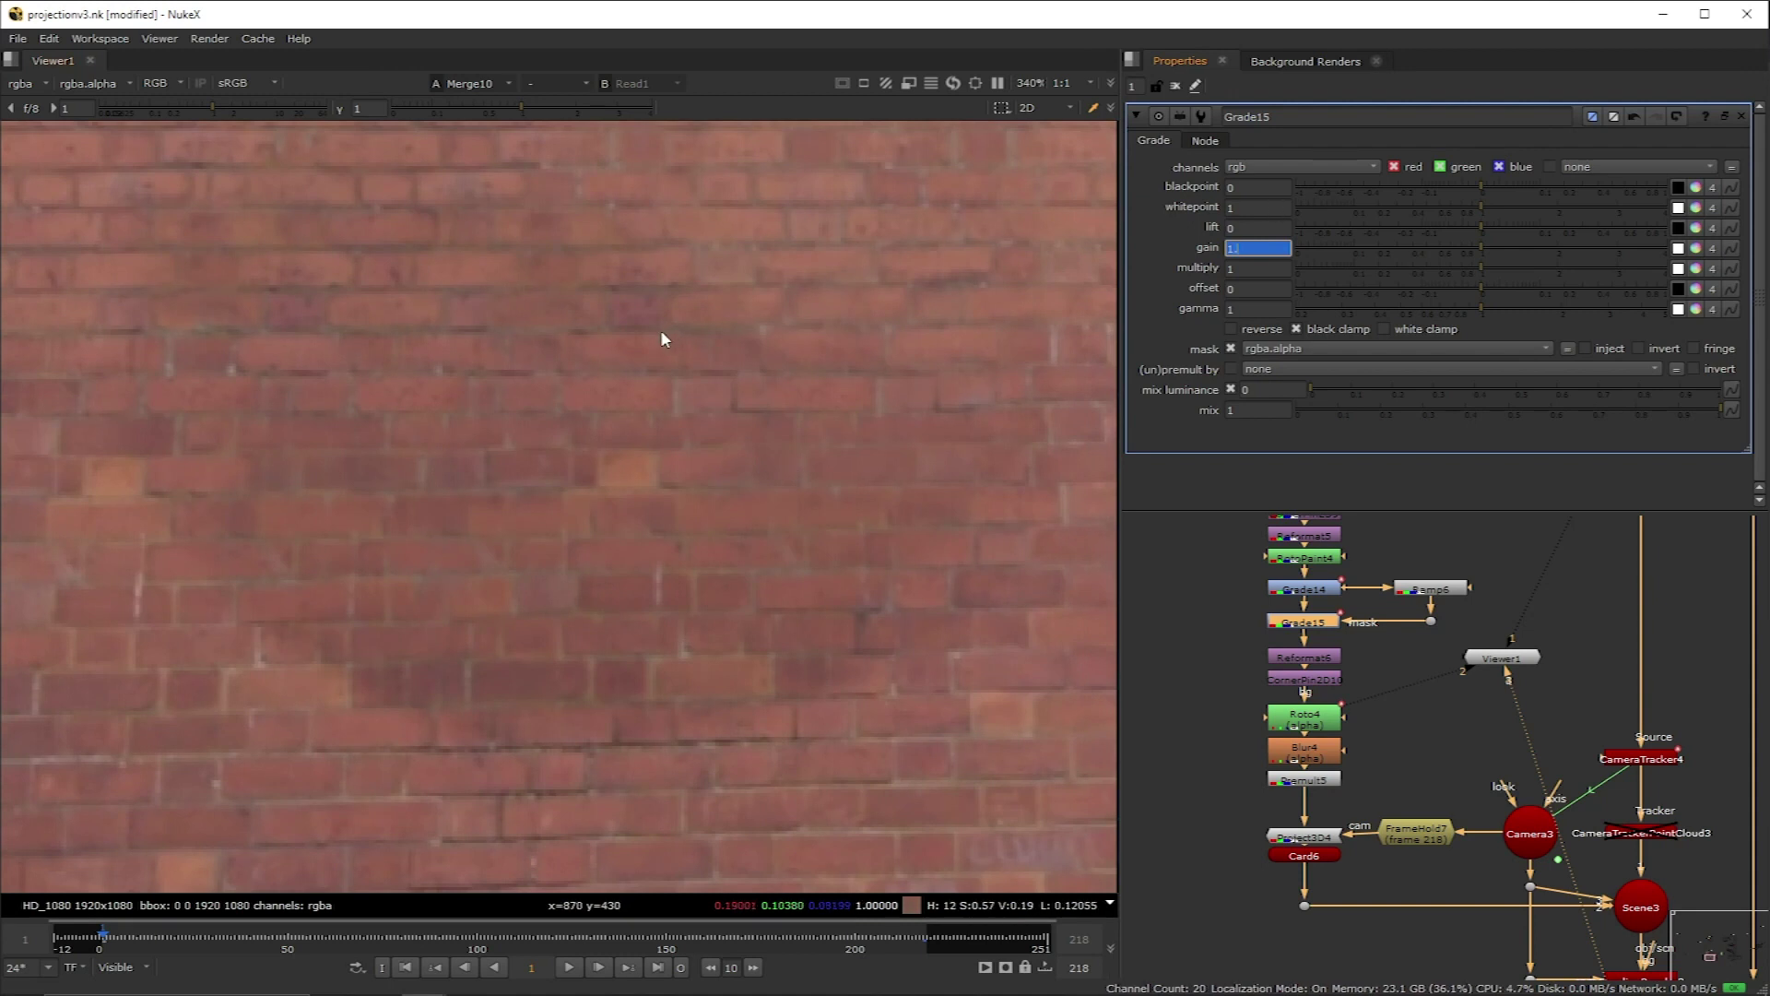
{"action": "type", "text": "1.2"}
{"action": "key", "text": "Return"}
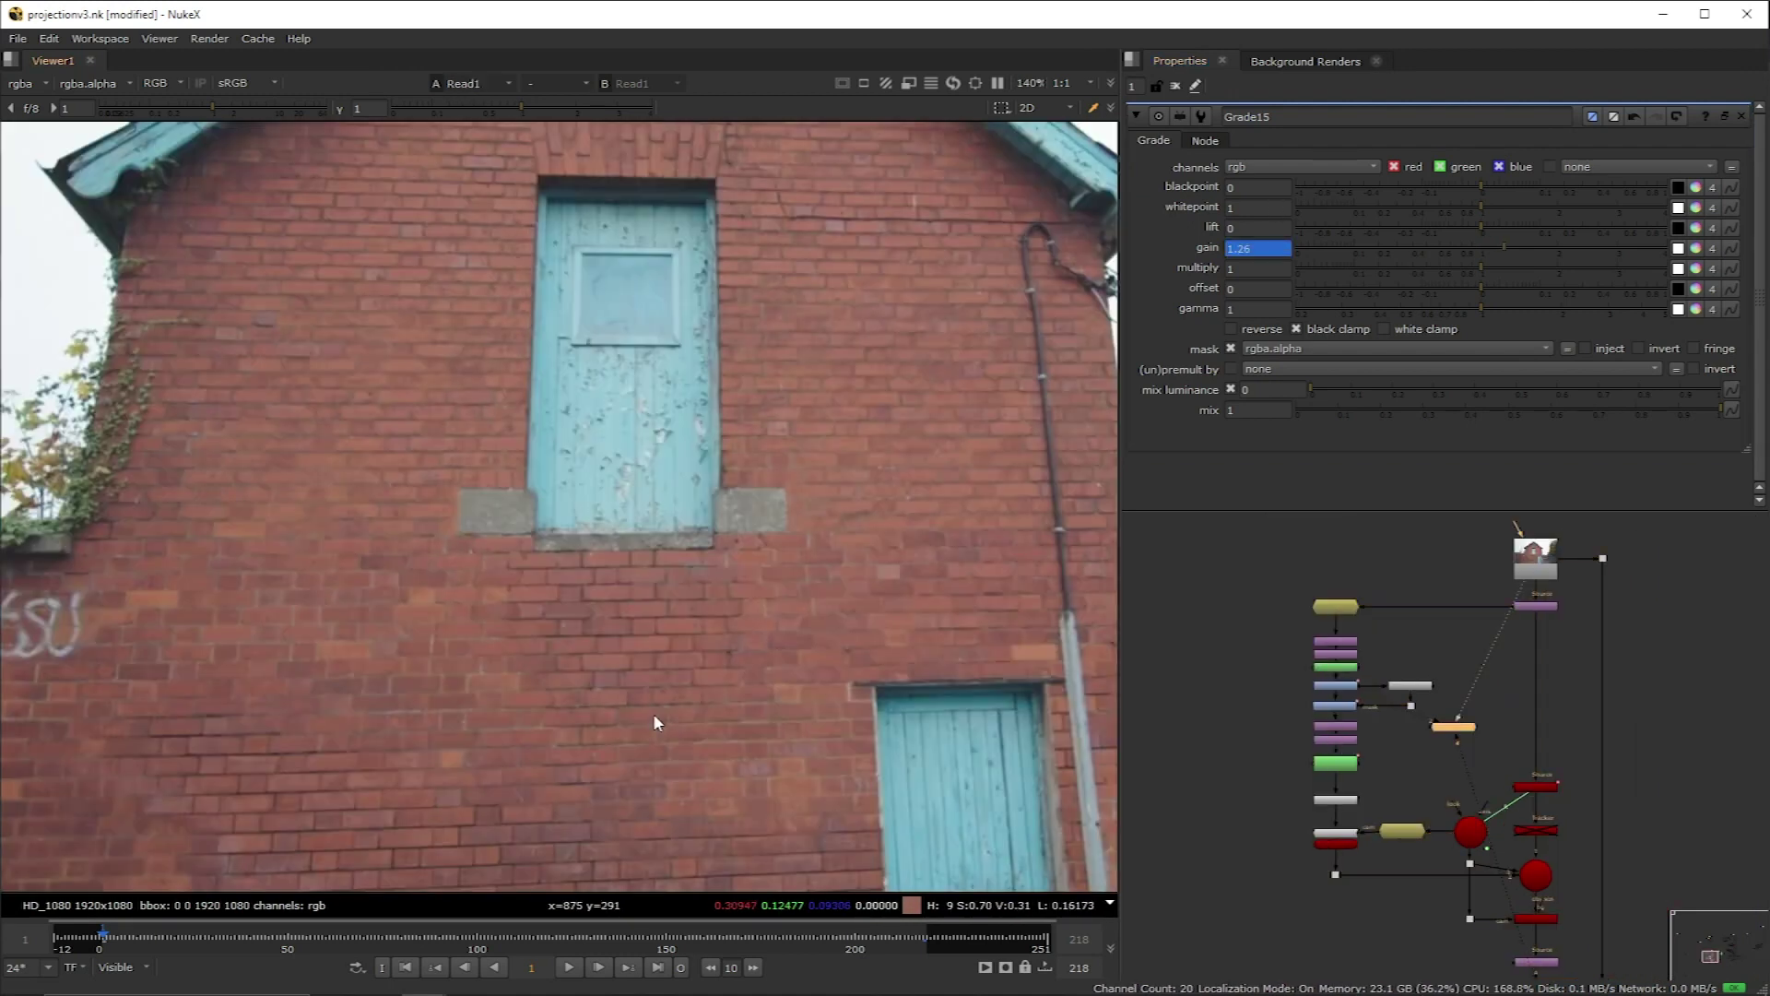
Step: Add Blur4 after Roto4, blurring only the alpha channel with size 11.4
{"action": "key", "text": "1"}
{"action": "scroll", "coordinate": [1317, 799], "scroll_direction": "up", "scroll_amount": 3}
{"action": "left_click", "coordinate": [1369, 733]}
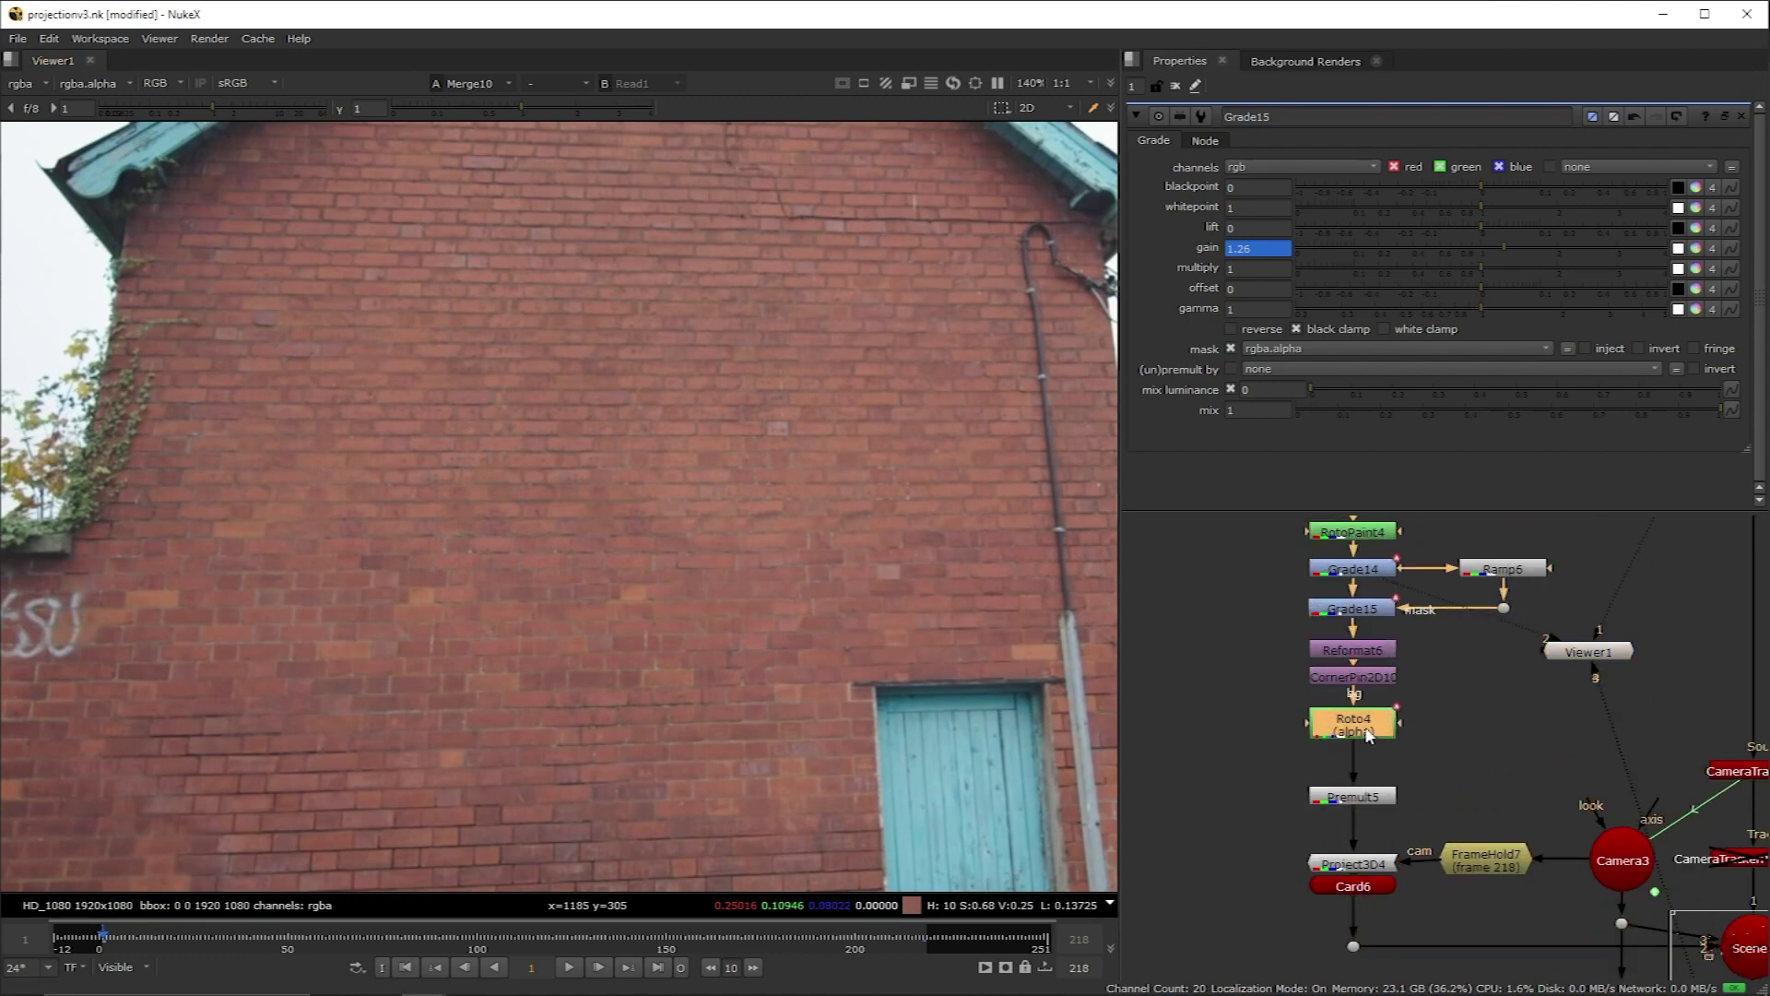
{"action": "key", "text": "b"}
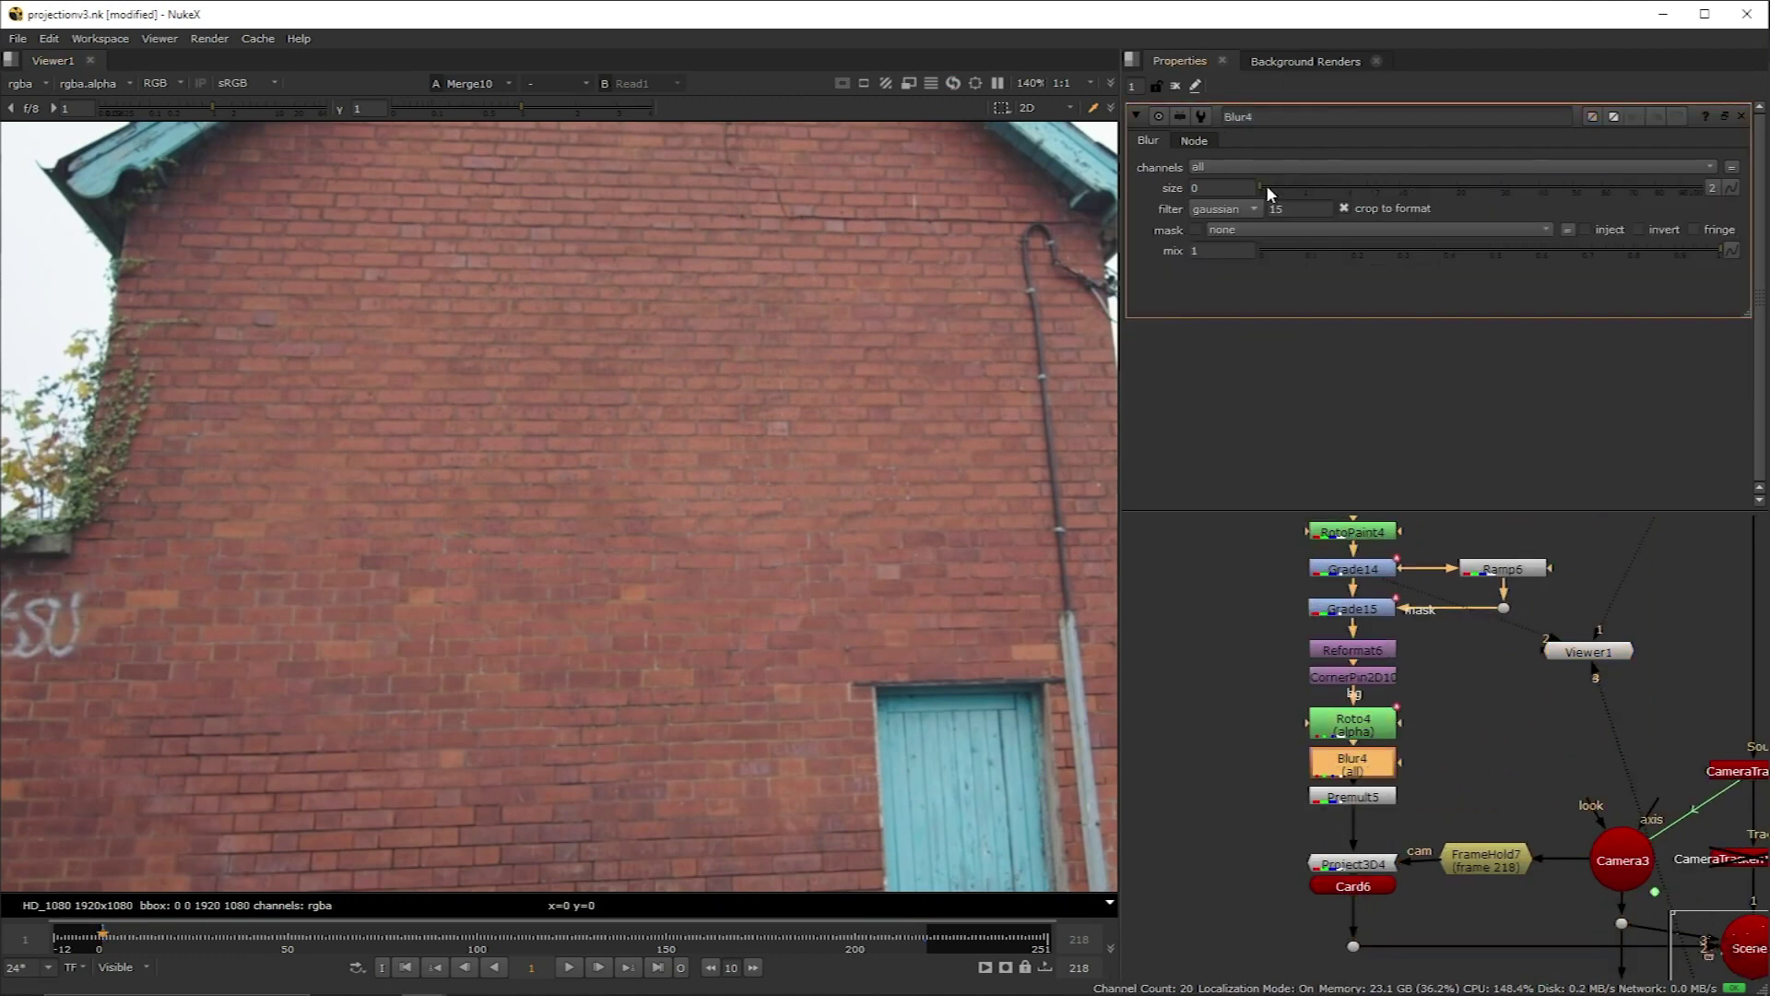
{"action": "left_click", "coordinate": [1267, 166]}
{"action": "left_click", "coordinate": [1264, 219]}
{"action": "left_click_drag", "start_coordinate": [1262, 189], "coordinate": [1396, 192]}
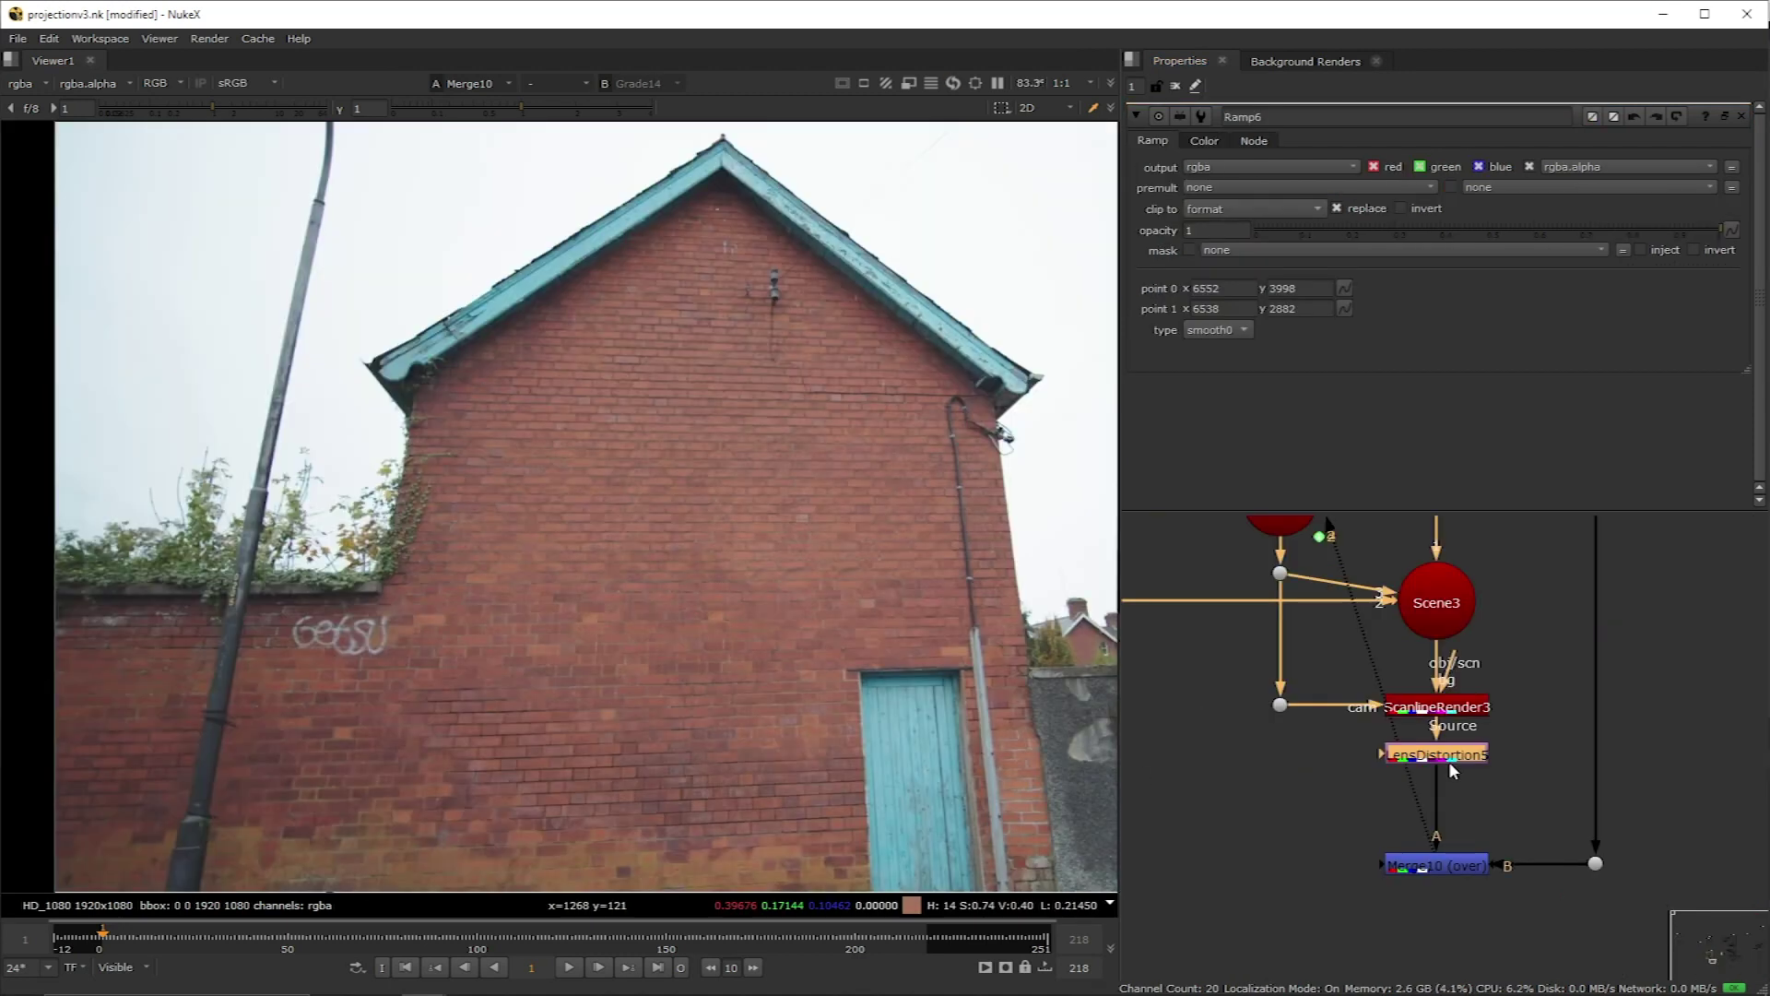
Step: Add a Defocus node after the lens distortion with defocus 0.1 keyed at frame 1
{"action": "key", "text": "Tab"}
{"action": "type", "text": "del"}
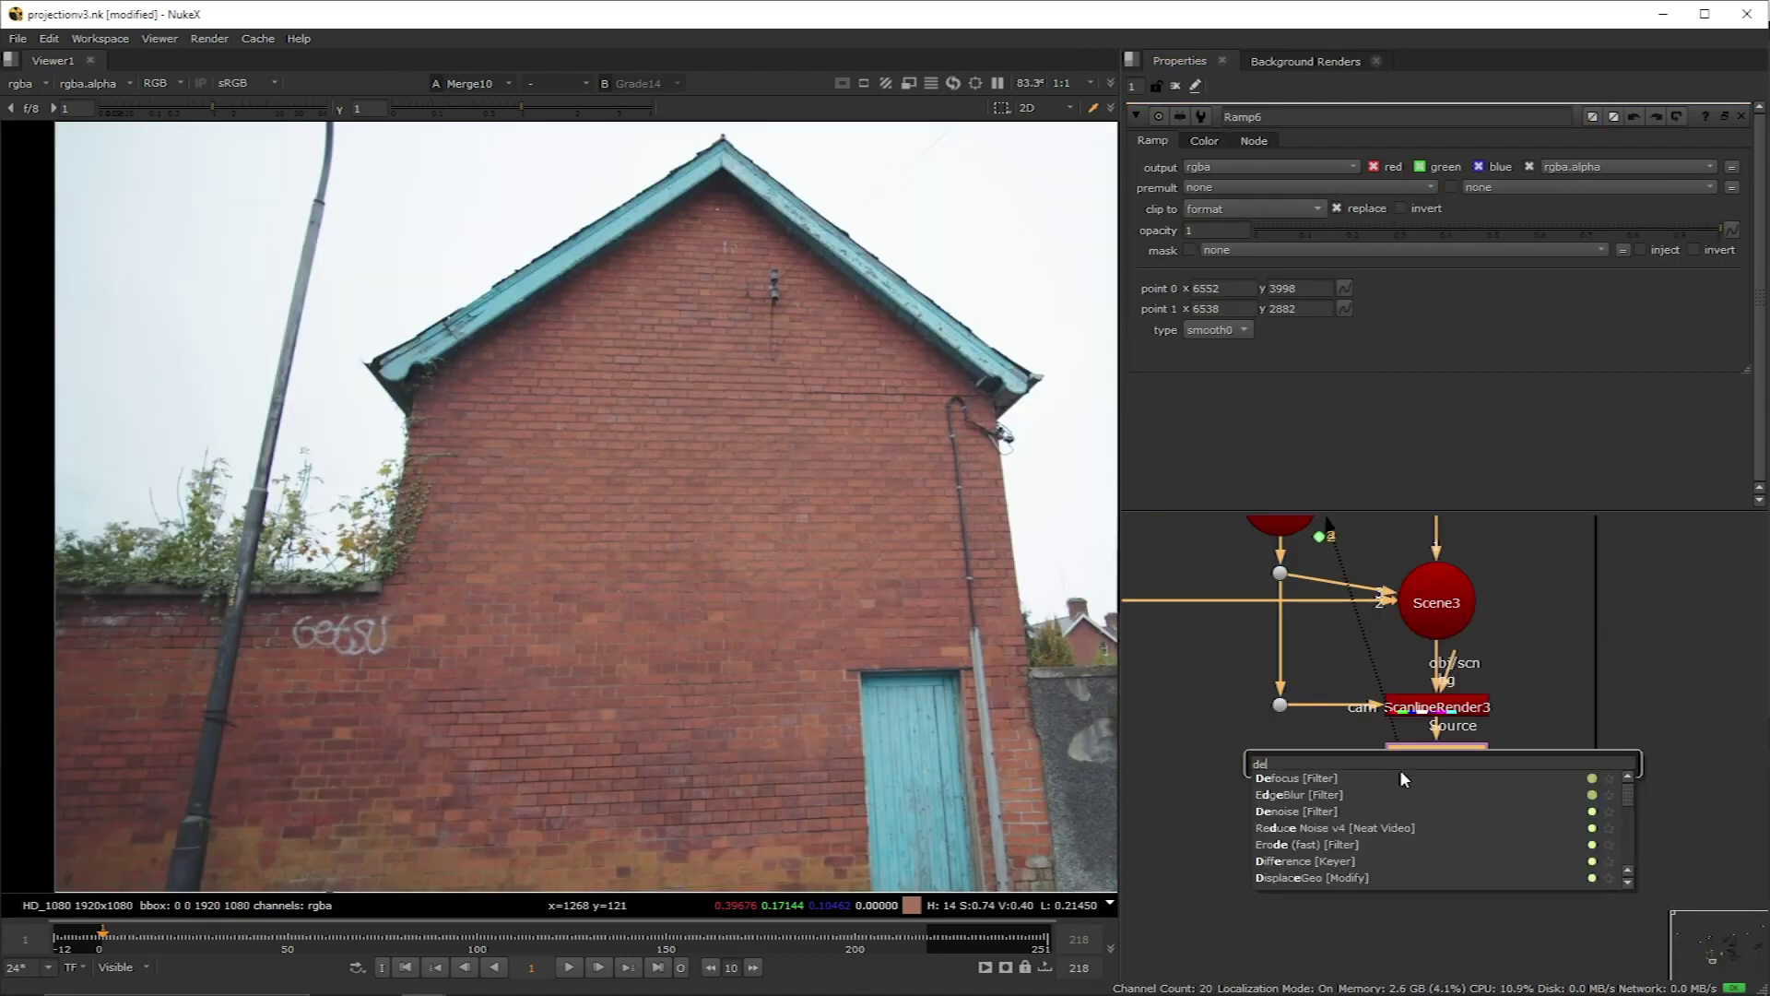
{"action": "key", "text": "Return"}
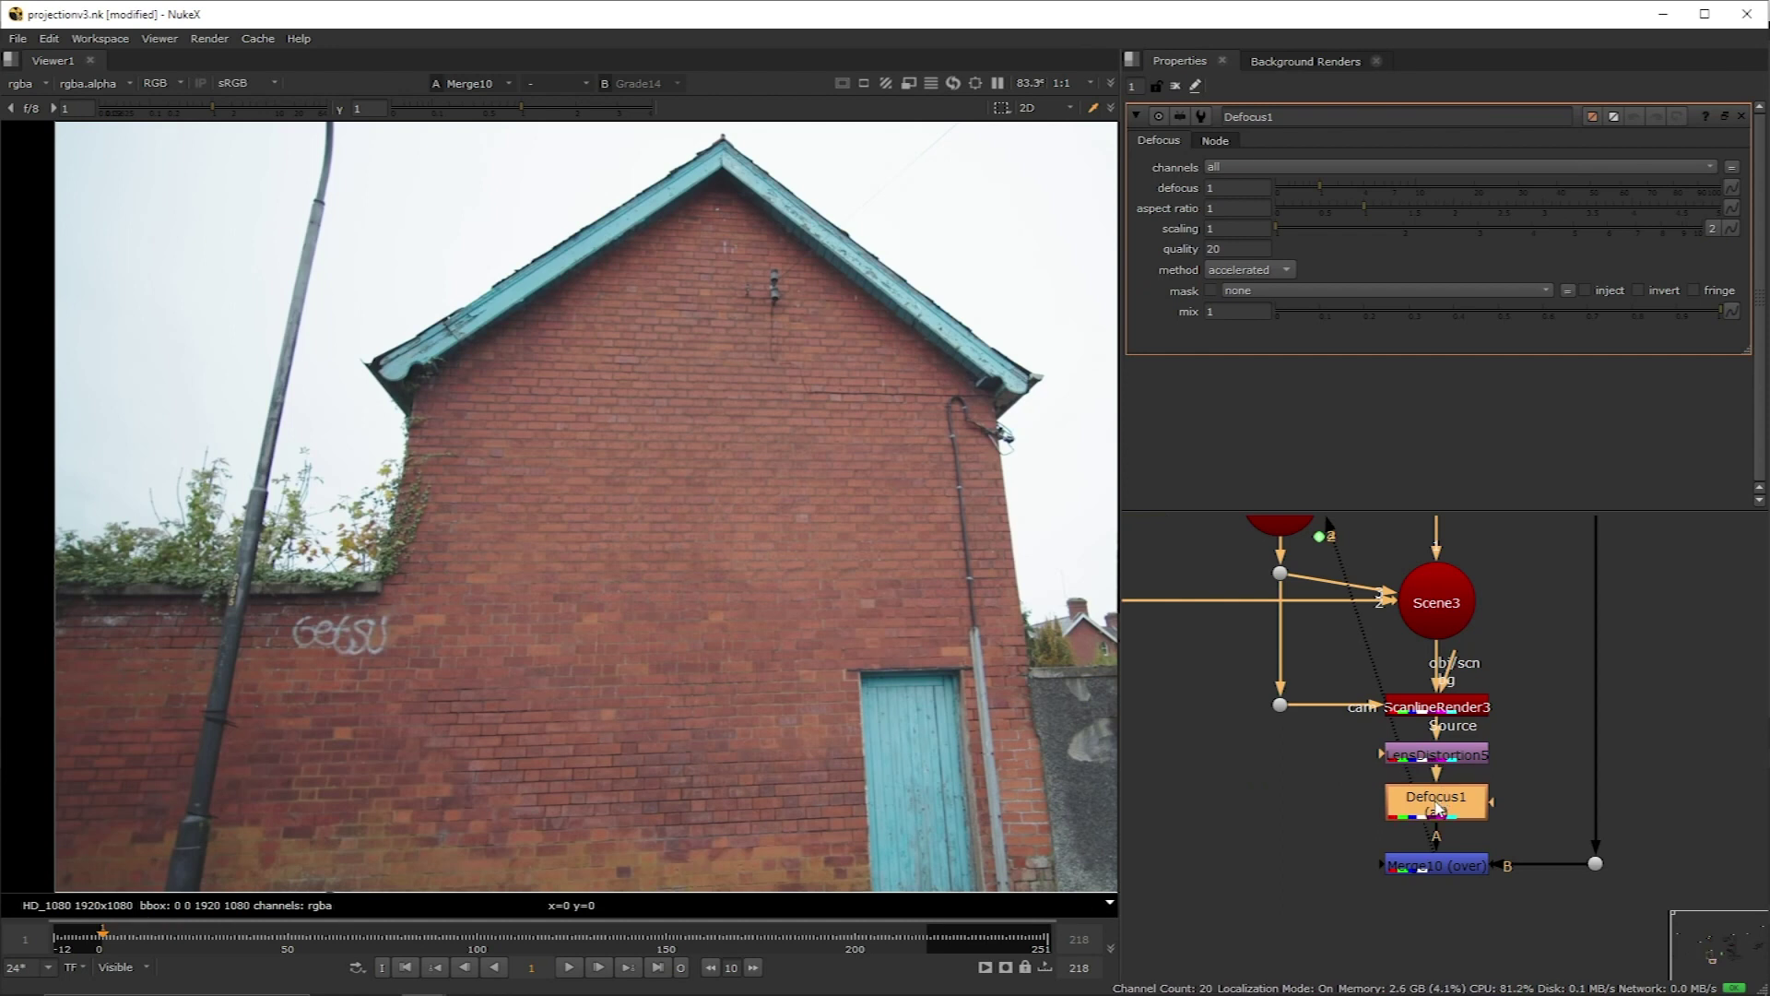
{"action": "left_click", "coordinate": [1235, 187]}
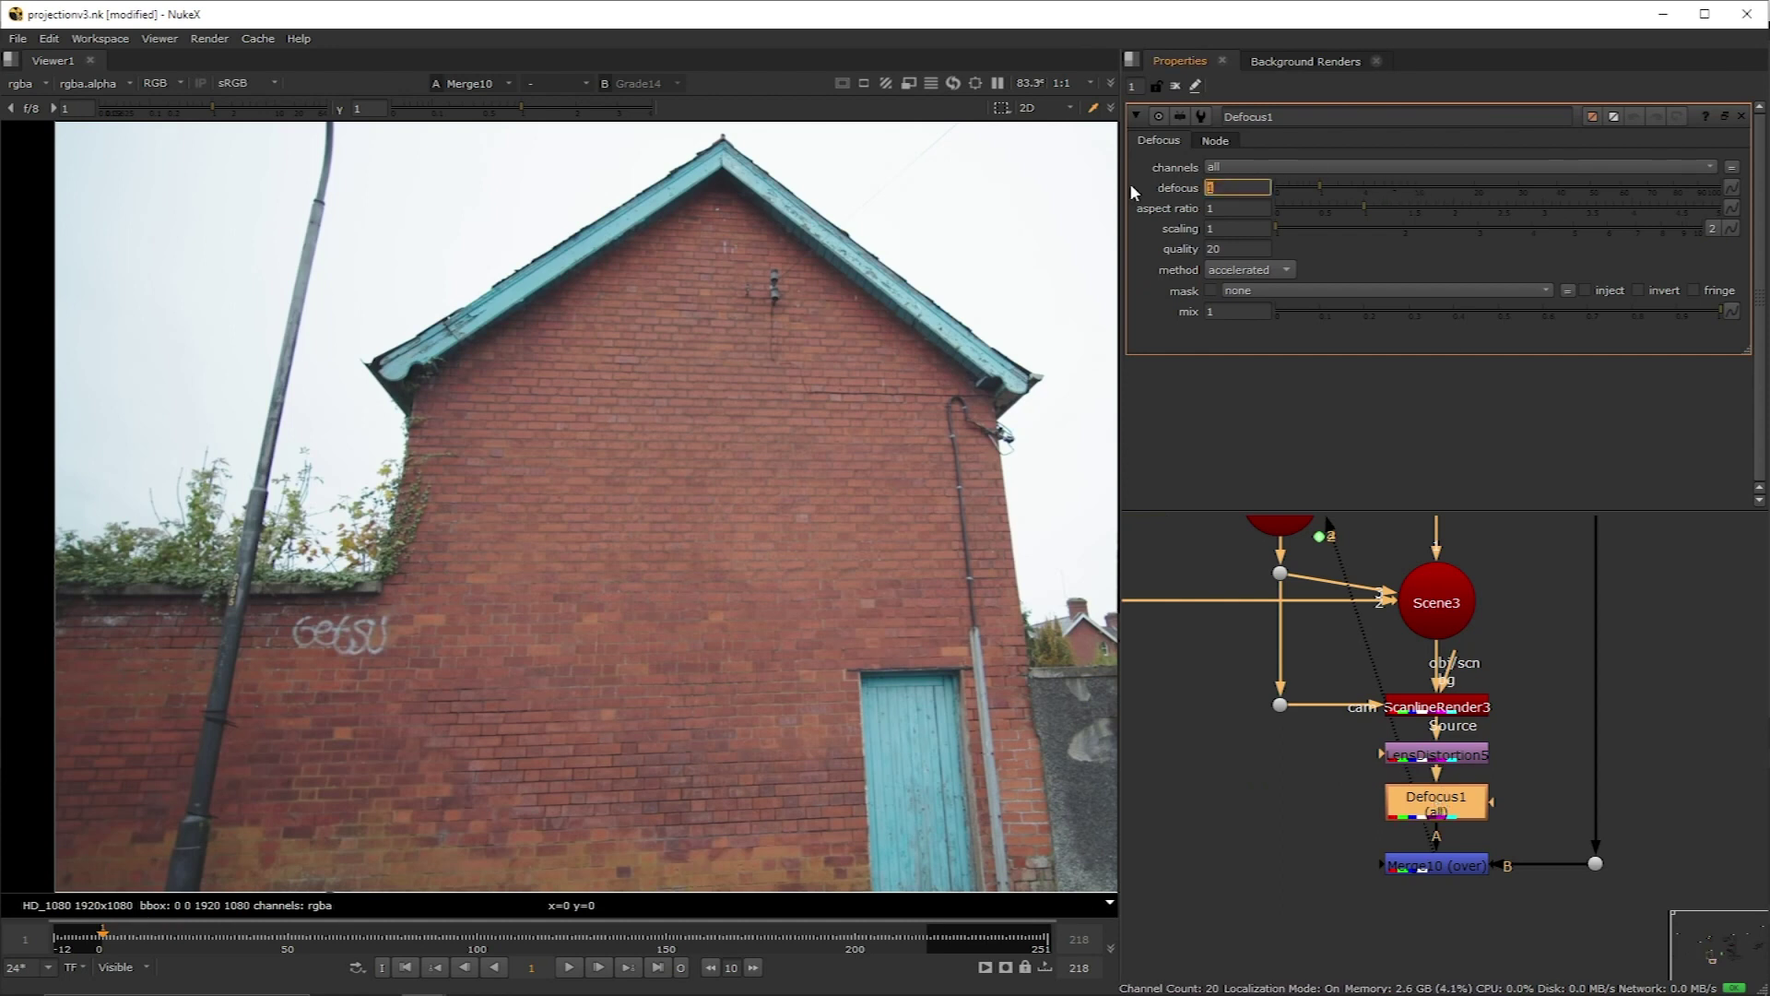
{"action": "type", "text": "0.1"}
{"action": "key", "text": "Return"}
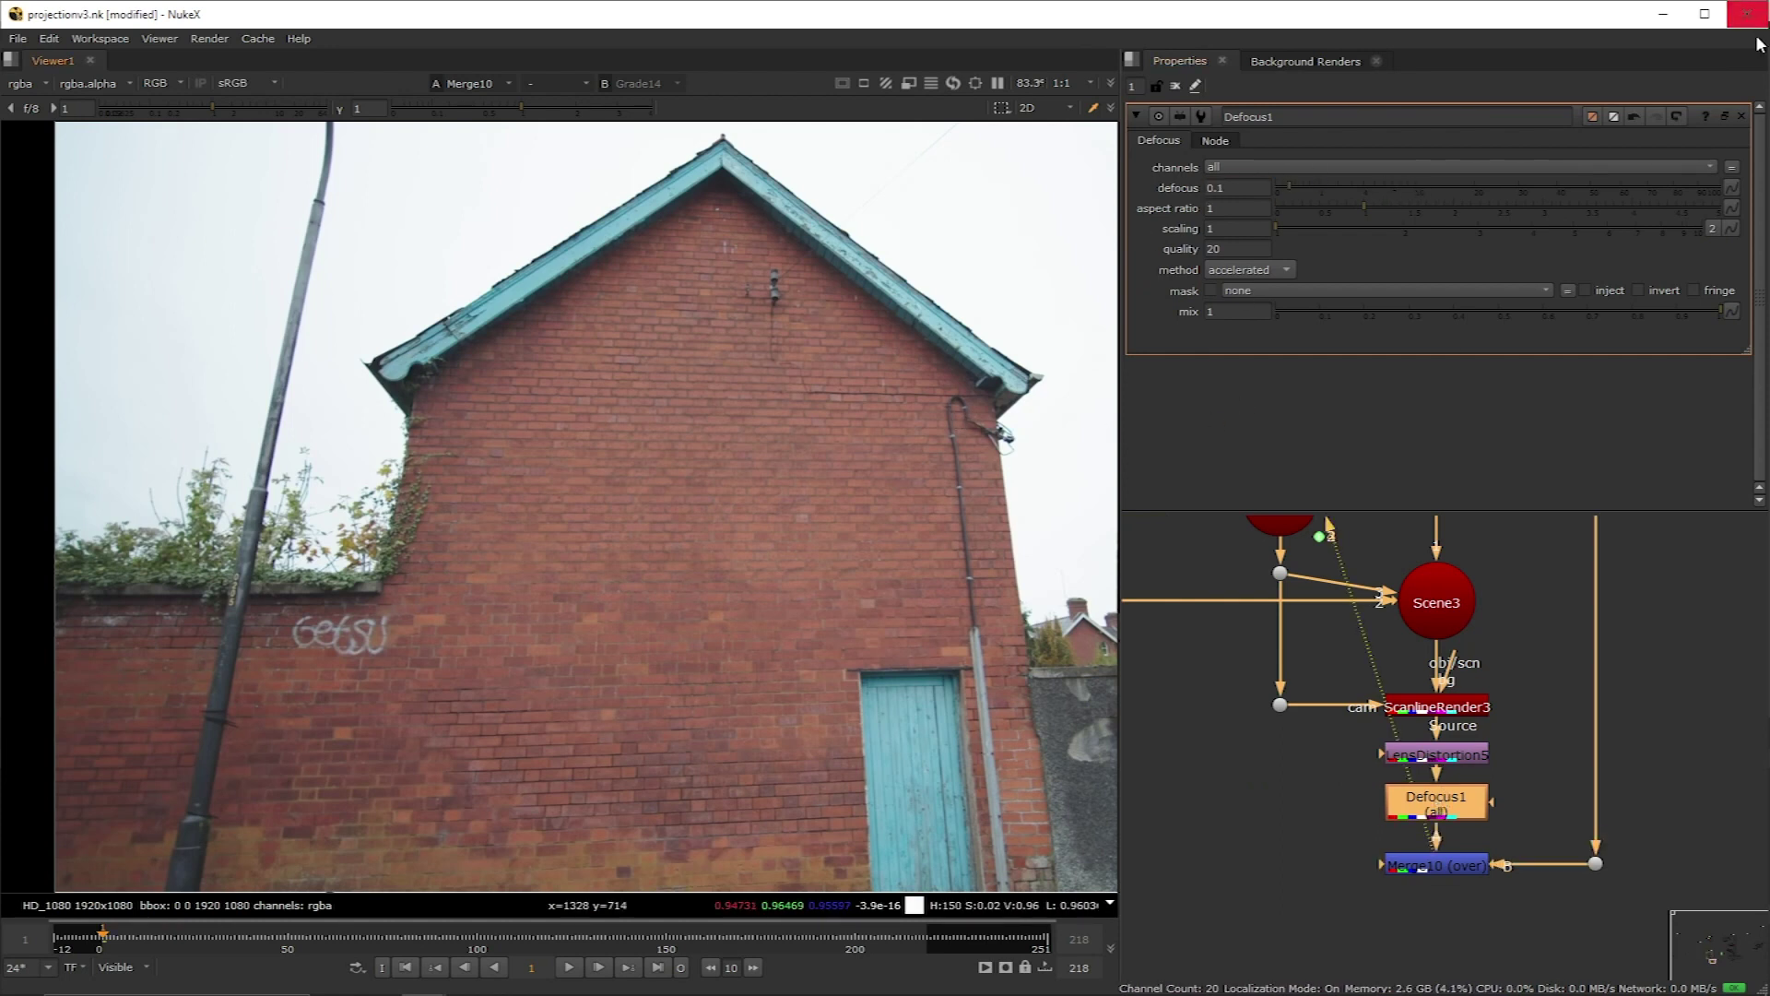
{"action": "right_click", "coordinate": [1732, 187]}
{"action": "left_click", "coordinate": [1726, 198]}
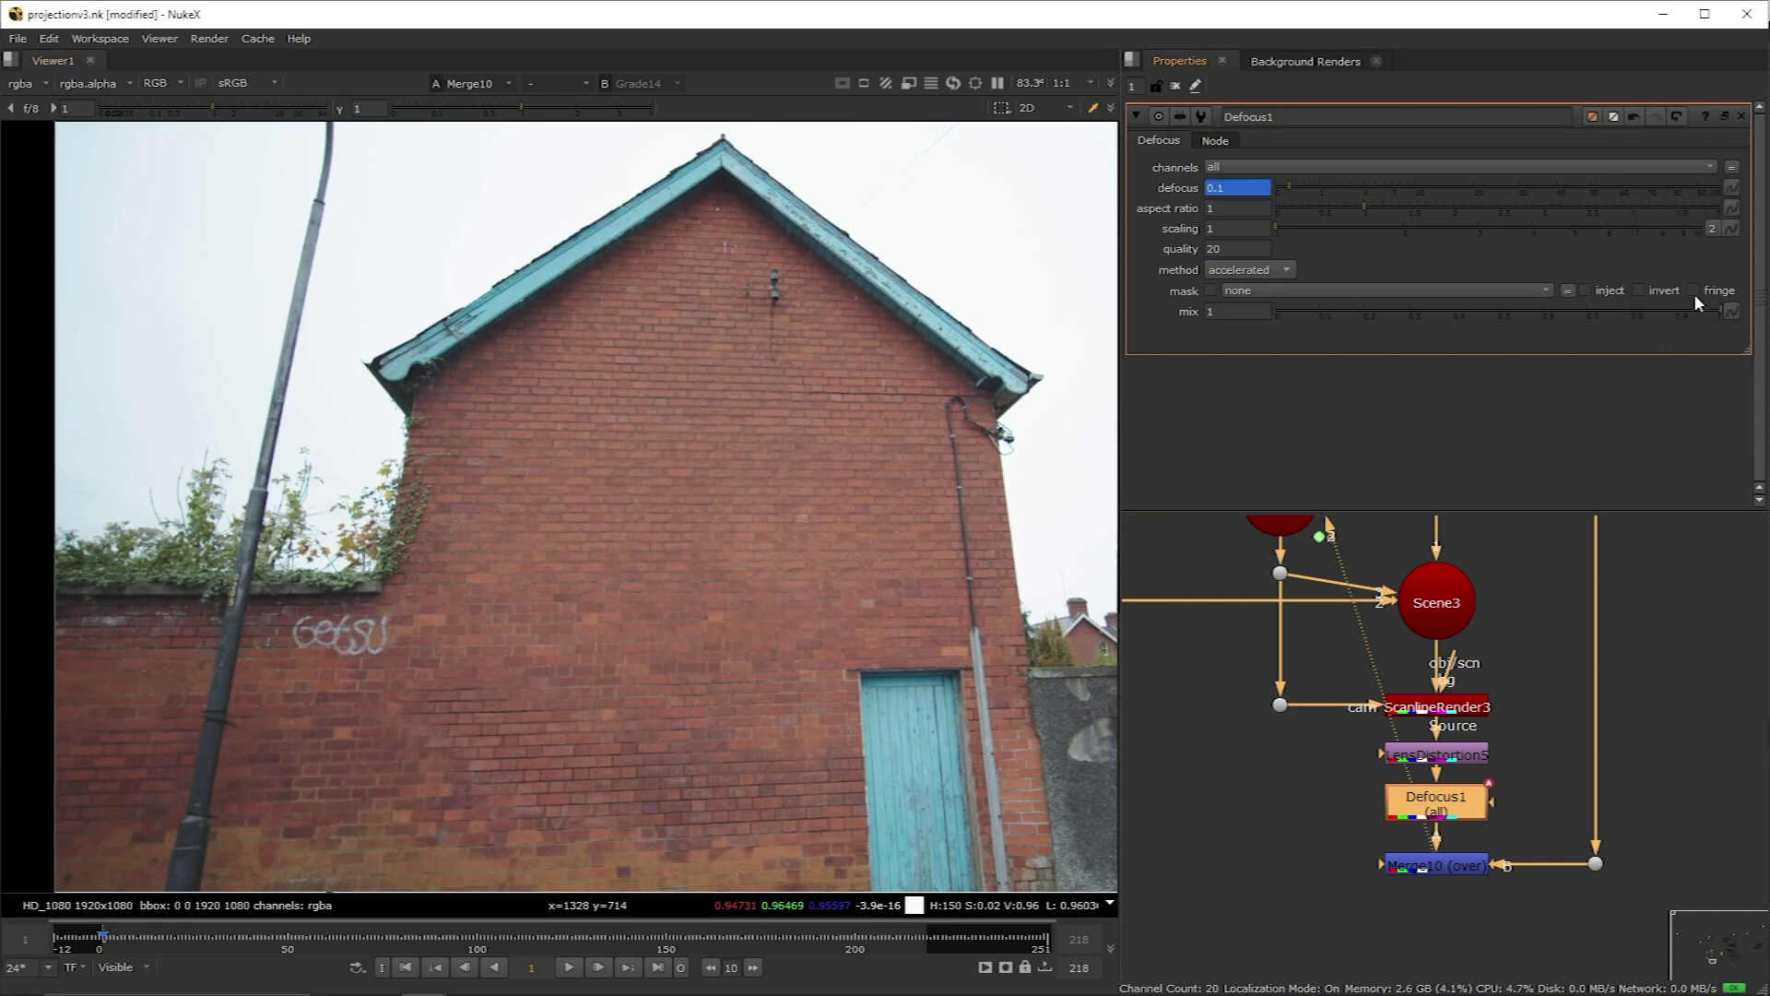
Step: Key defocus to 0 at frame 218, then play the shot from frame 1
{"action": "left_click", "coordinate": [923, 934]}
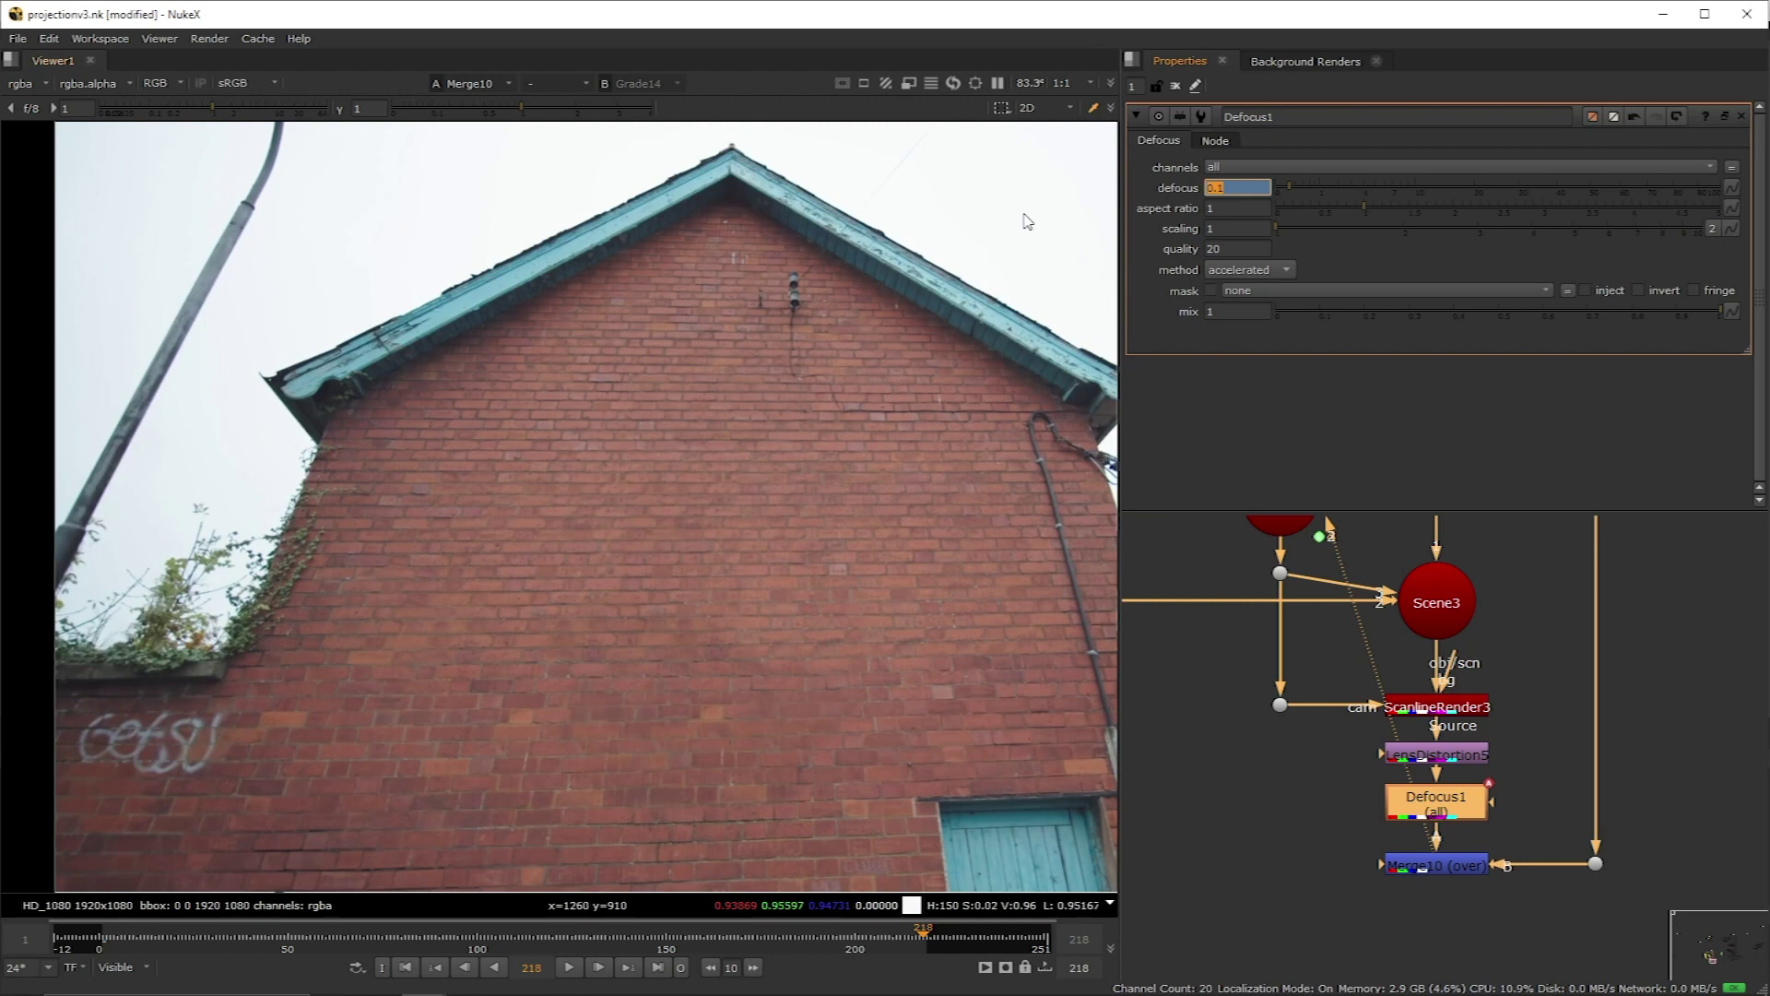
{"action": "type", "text": "0"}
{"action": "key", "text": "Return"}
{"action": "left_click", "coordinate": [222, 936]}
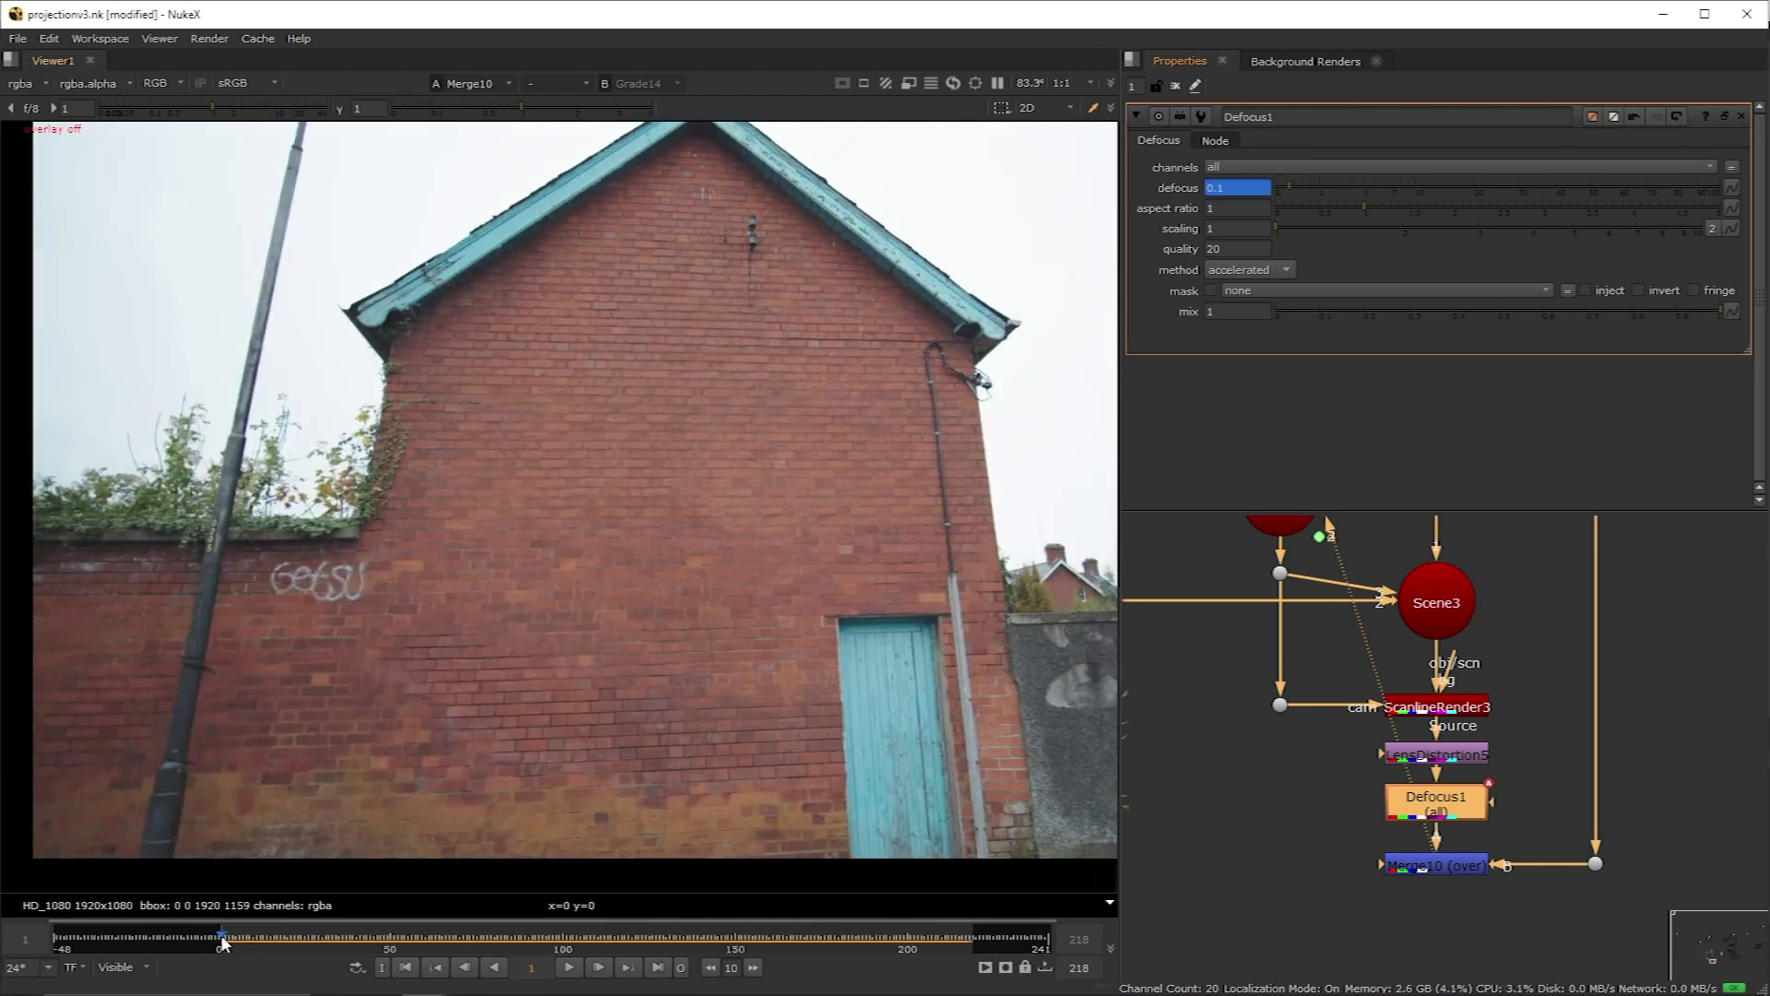
{"action": "left_click", "coordinate": [570, 969]}
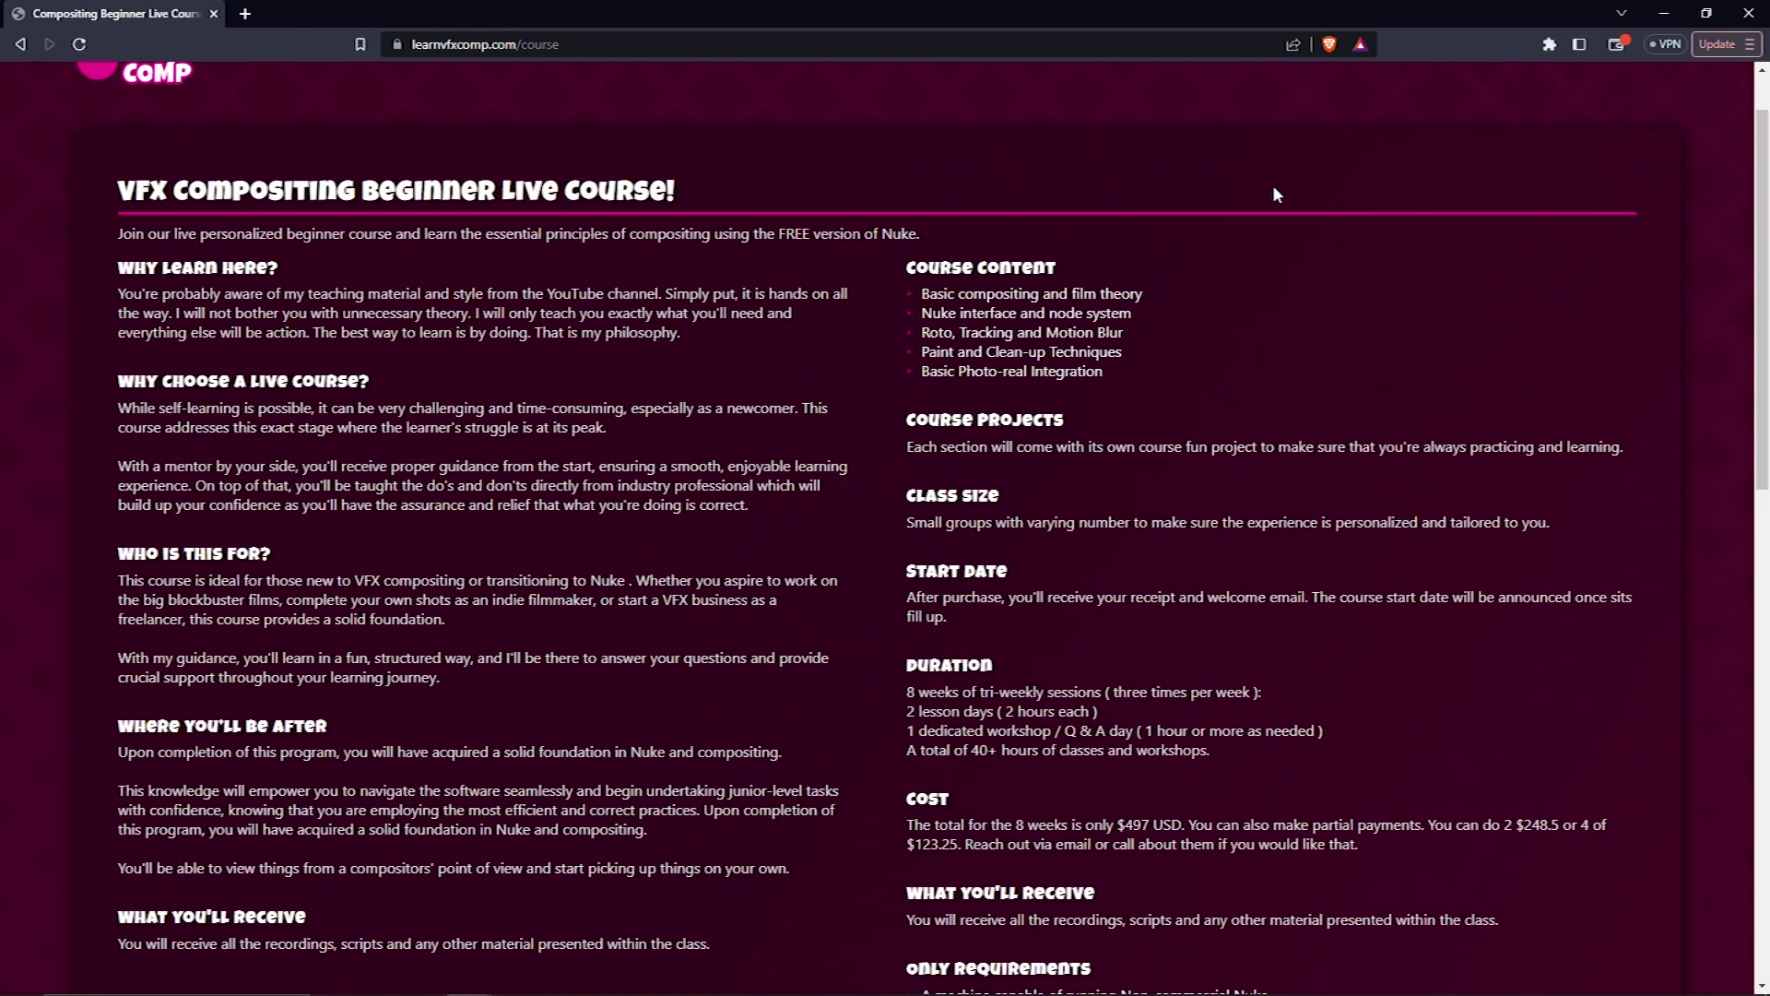
Step: Sign up for the Learn VFX Comp newsletter with an e-mail address
{"action": "scroll", "coordinate": [1275, 188], "scroll_direction": "down", "scroll_amount": 8}
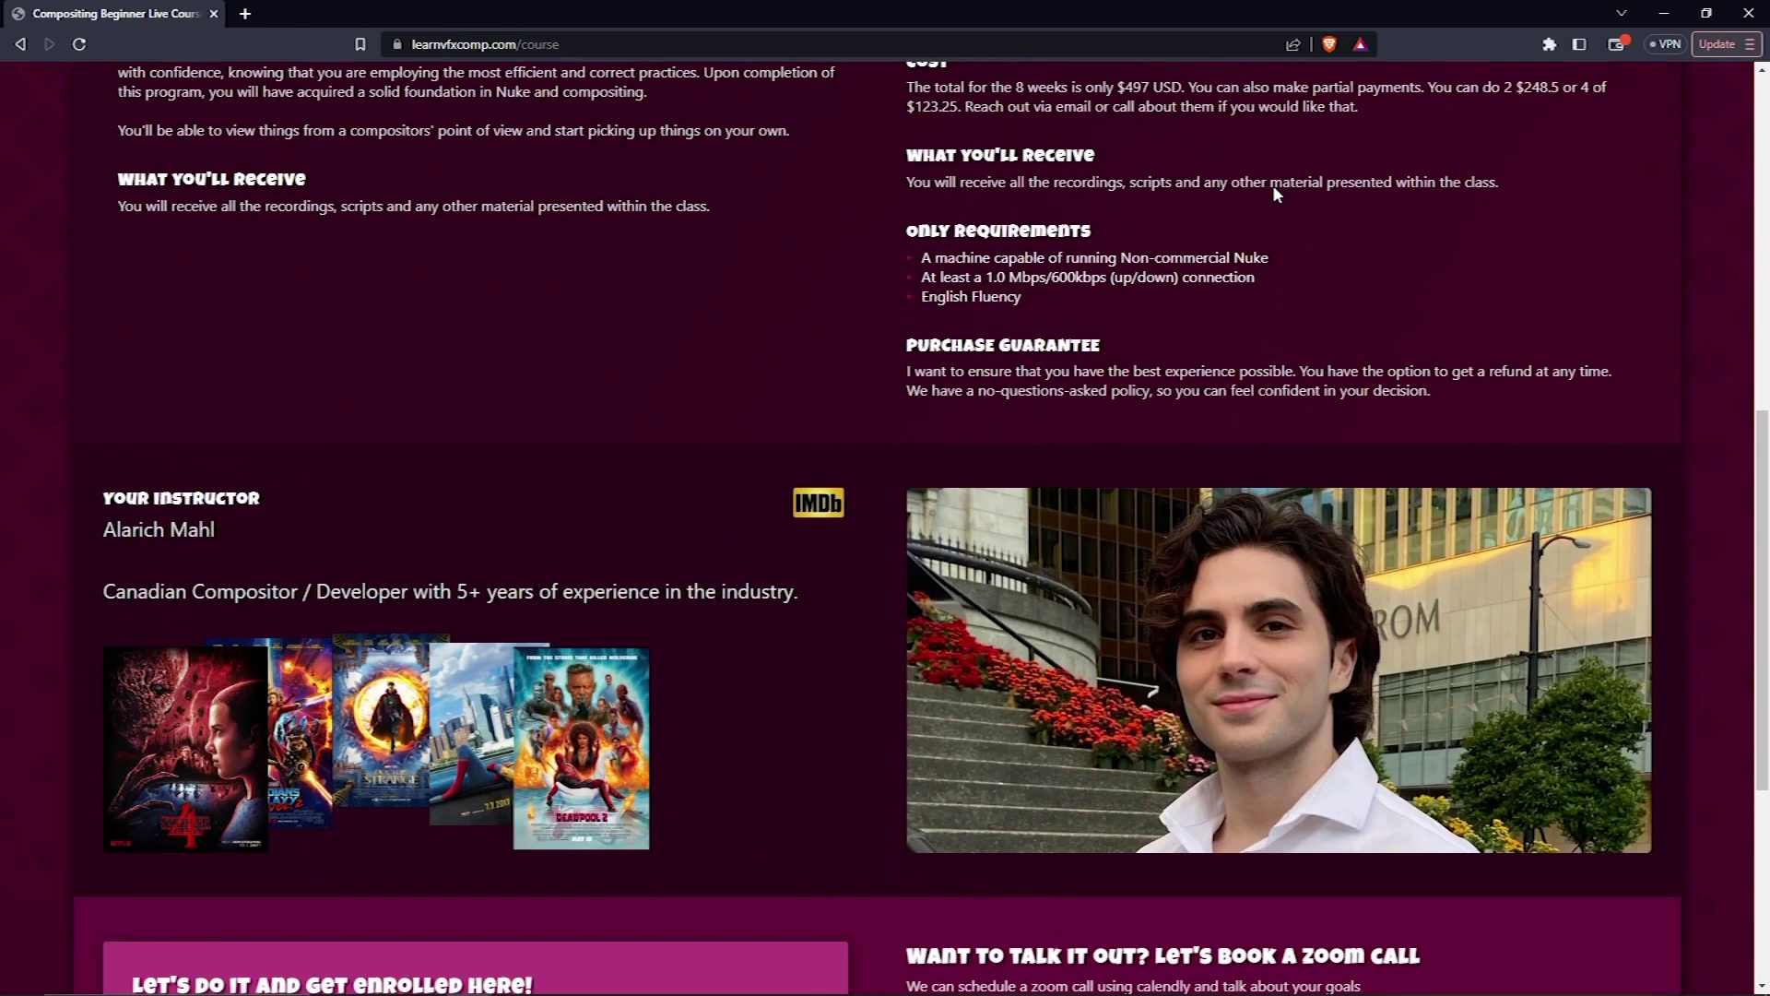
{"action": "scroll", "coordinate": [1274, 192], "scroll_direction": "down", "scroll_amount": 5}
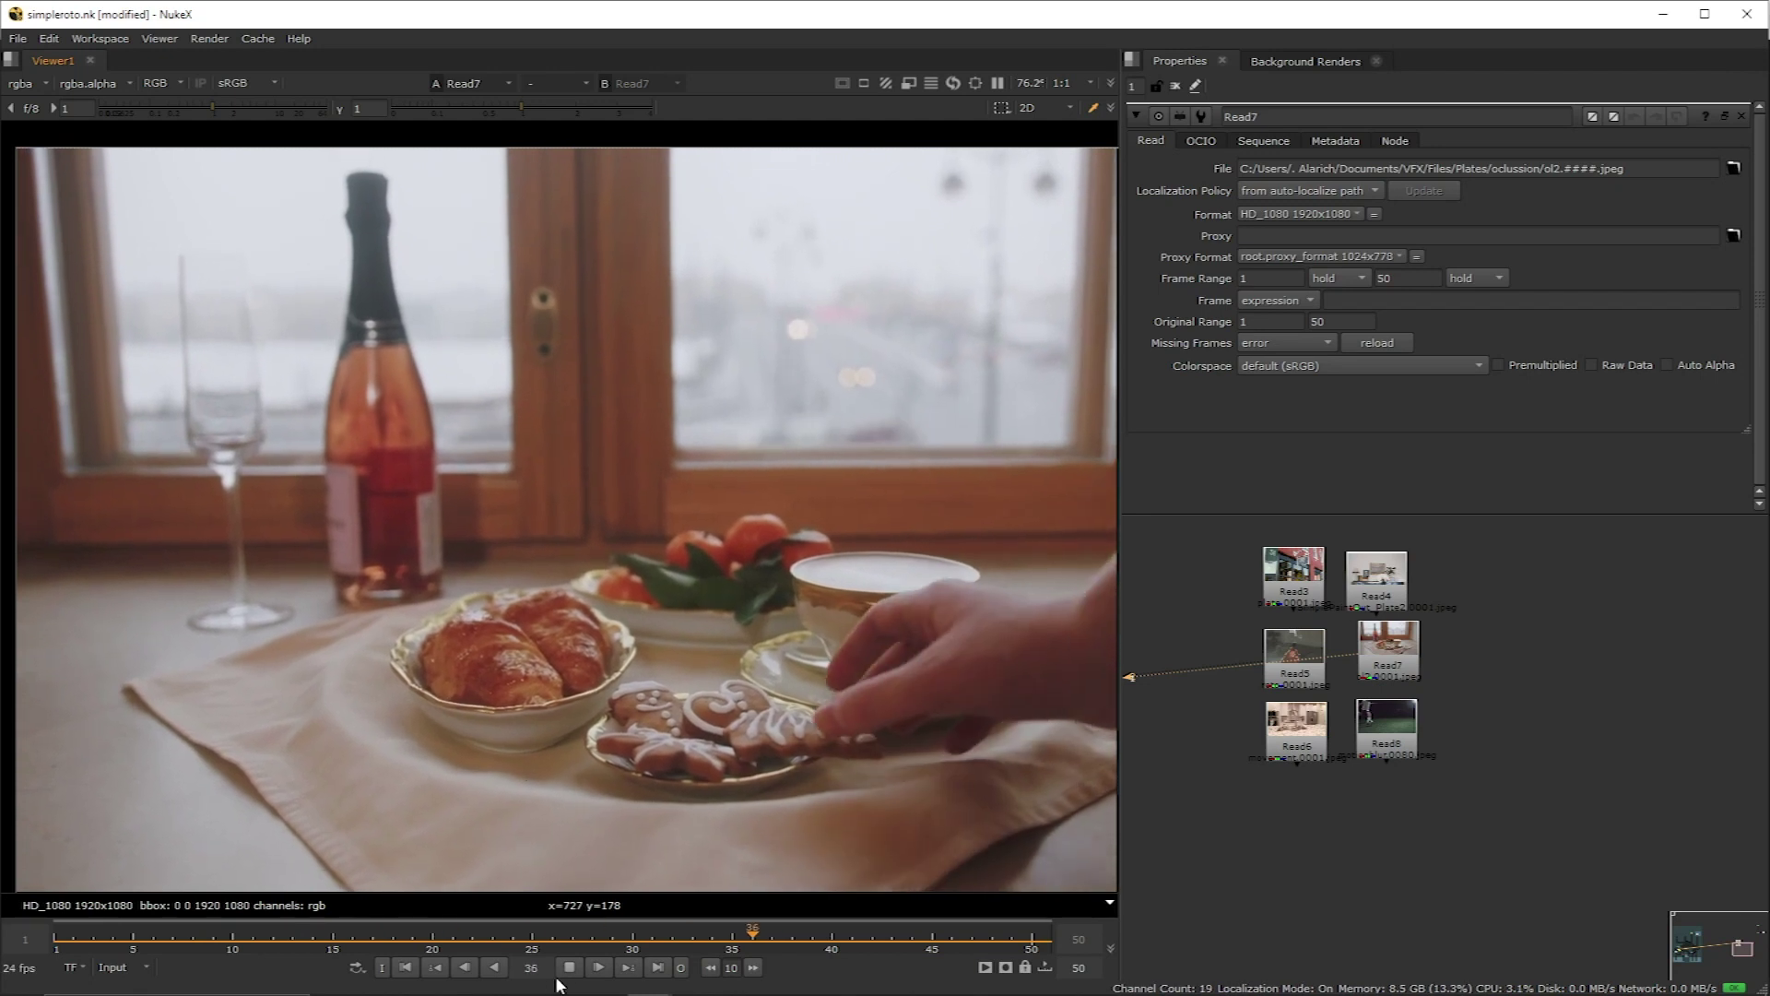
{"action": "key", "text": "2"}
{"action": "key", "text": "3"}
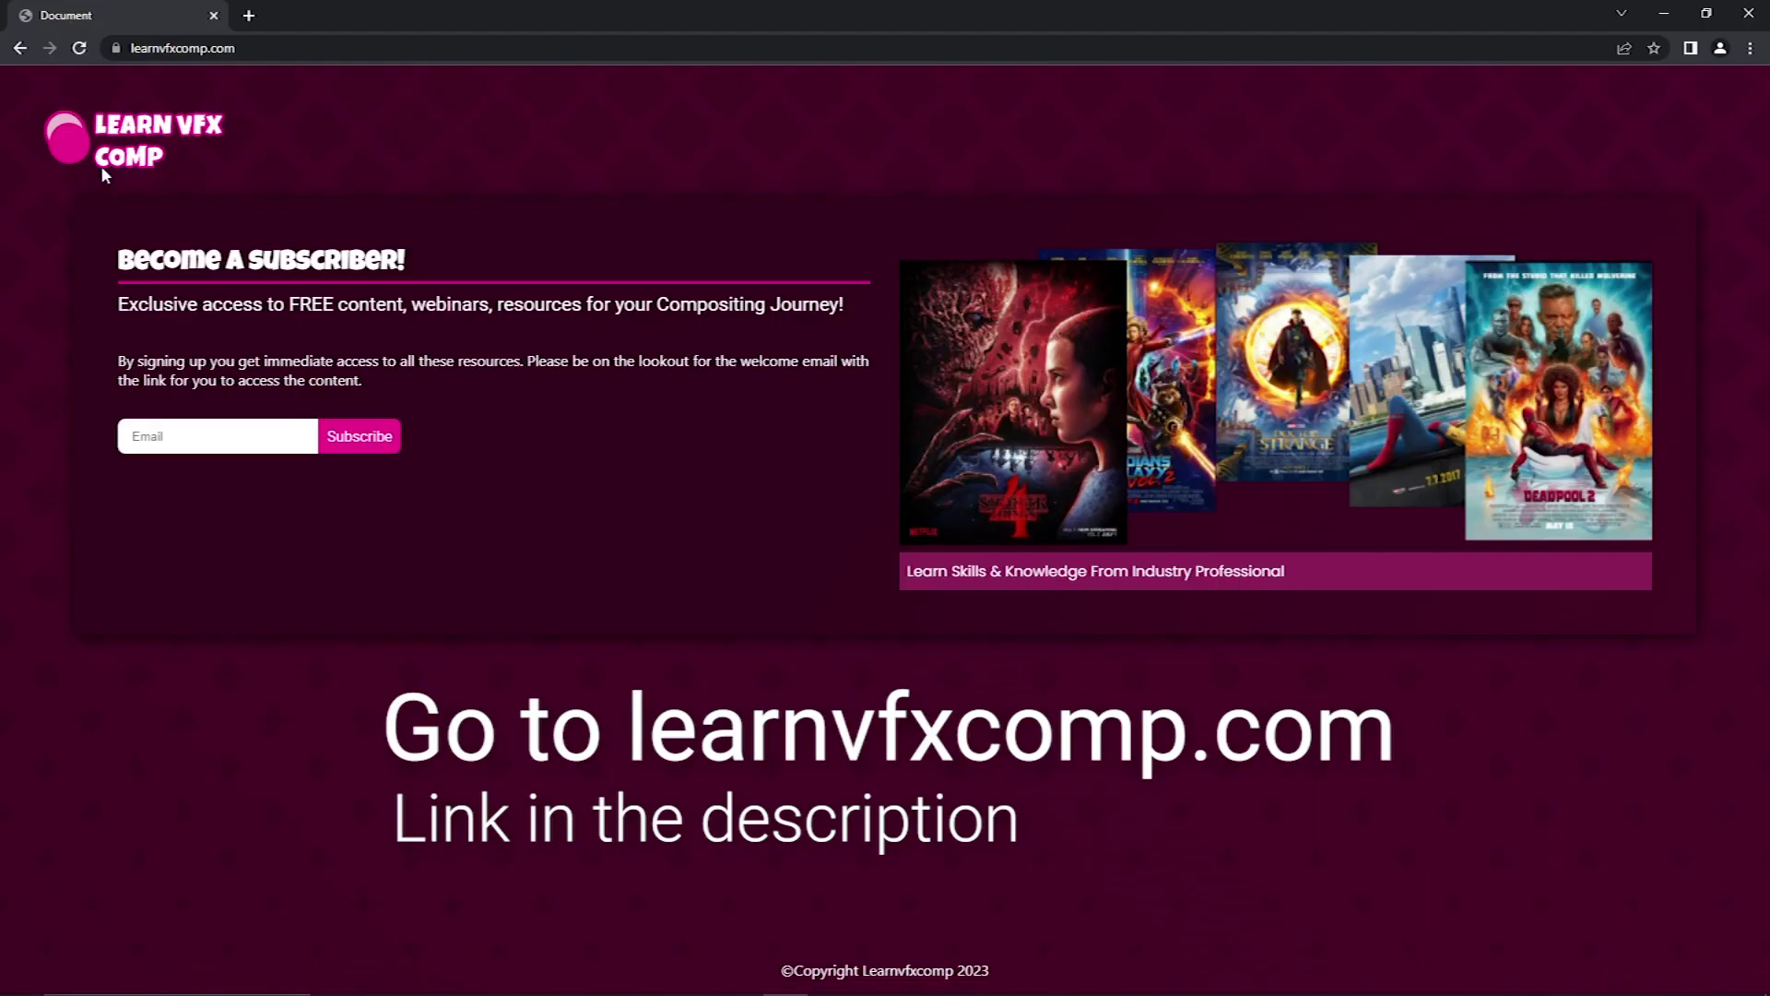
{"action": "left_click", "coordinate": [151, 442]}
{"action": "left_click", "coordinate": [359, 439]}
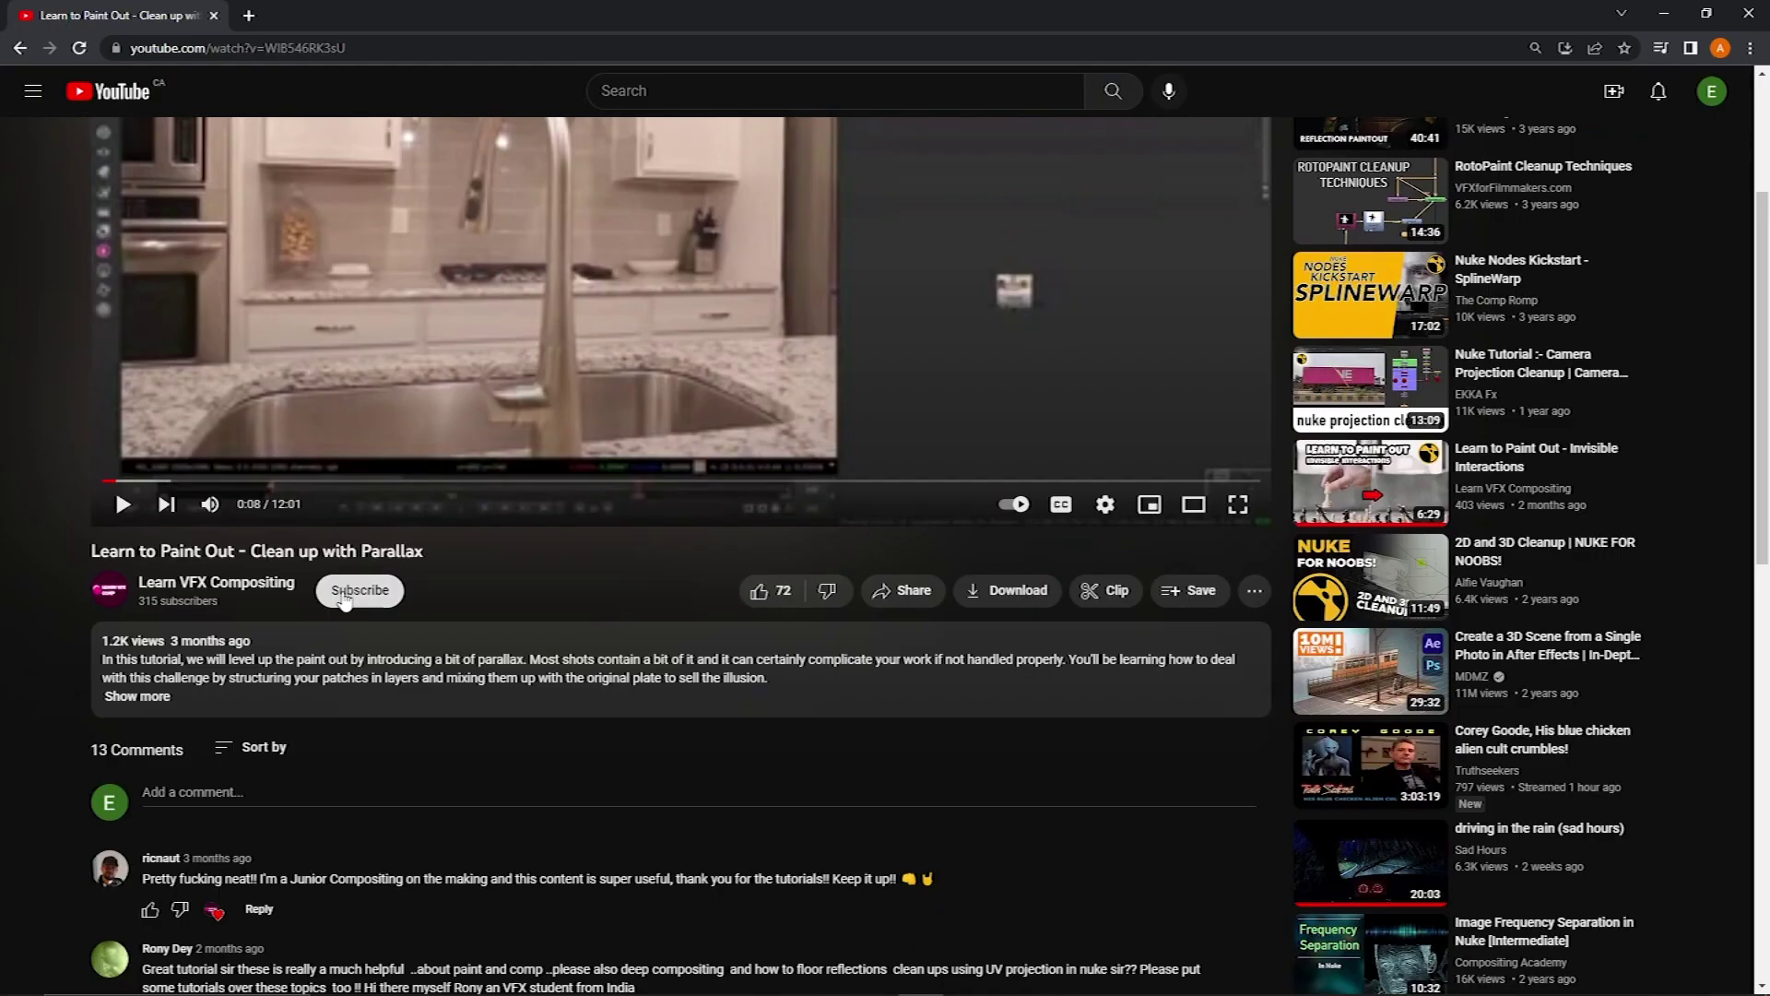
Step: Subscribe to the YouTube channel, like the tutorial, and start a comment reading 'I liked it'
{"action": "left_click", "coordinate": [359, 590]}
{"action": "left_click", "coordinate": [770, 592]}
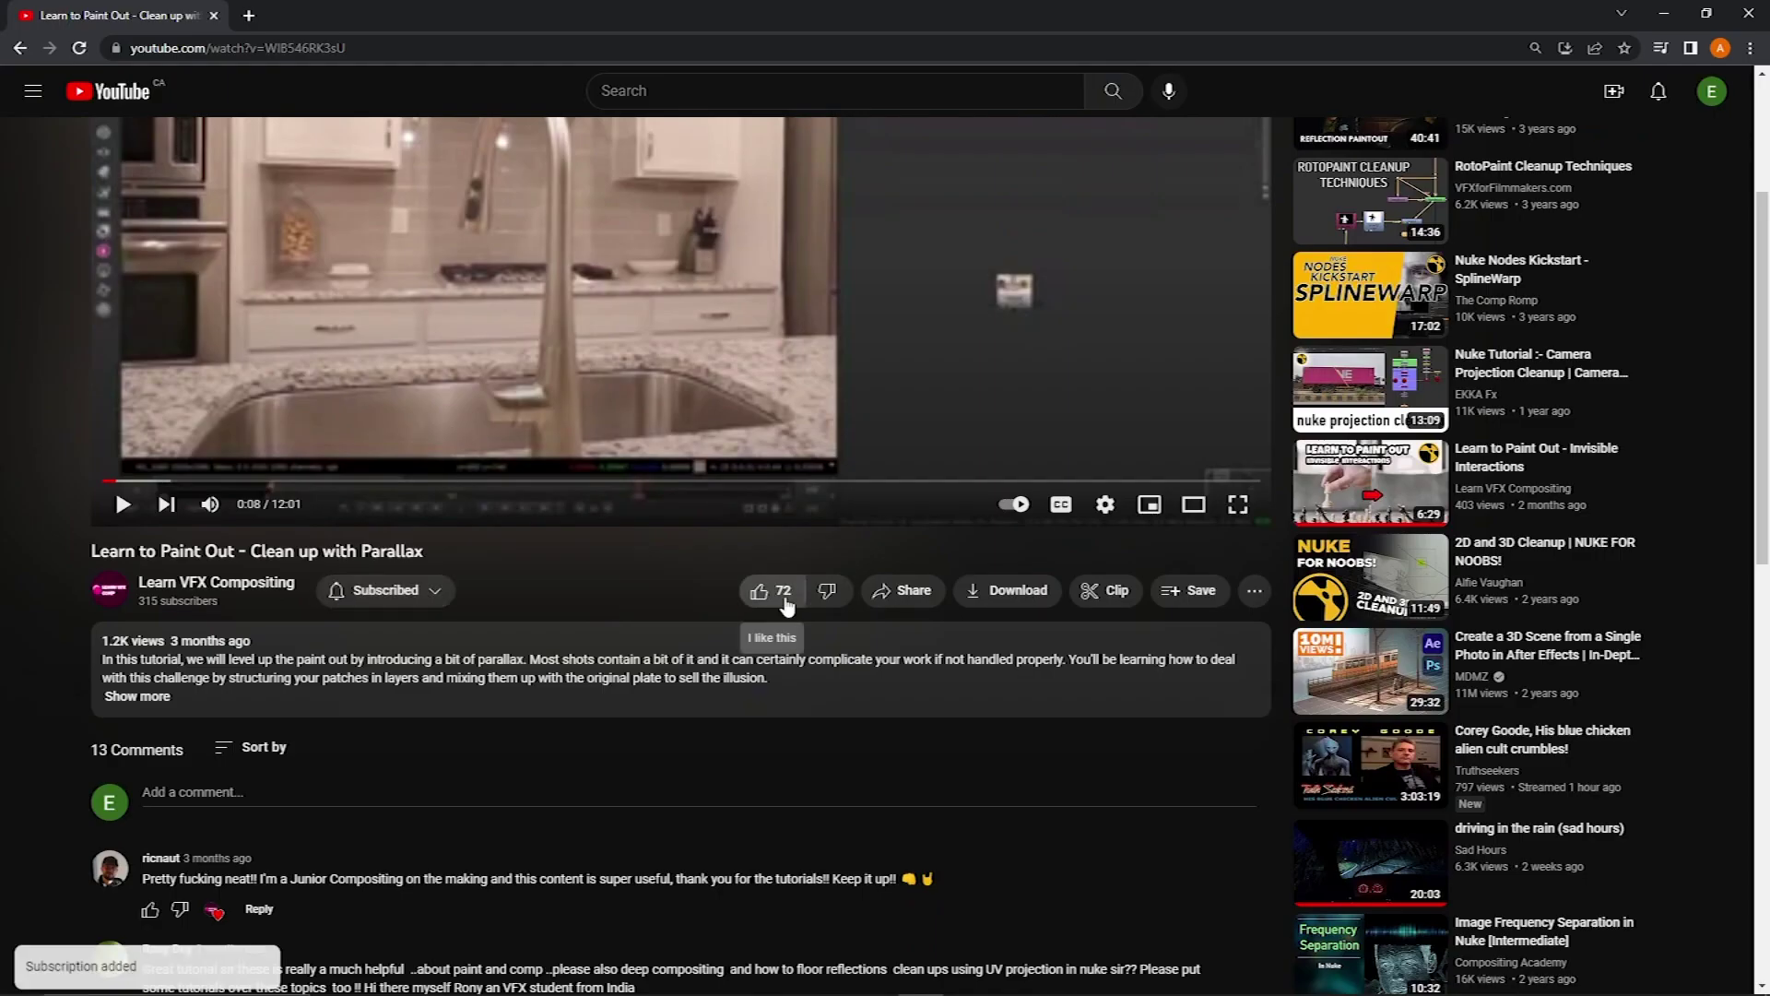
{"action": "scroll", "coordinate": [784, 606], "scroll_direction": "down", "scroll_amount": 3}
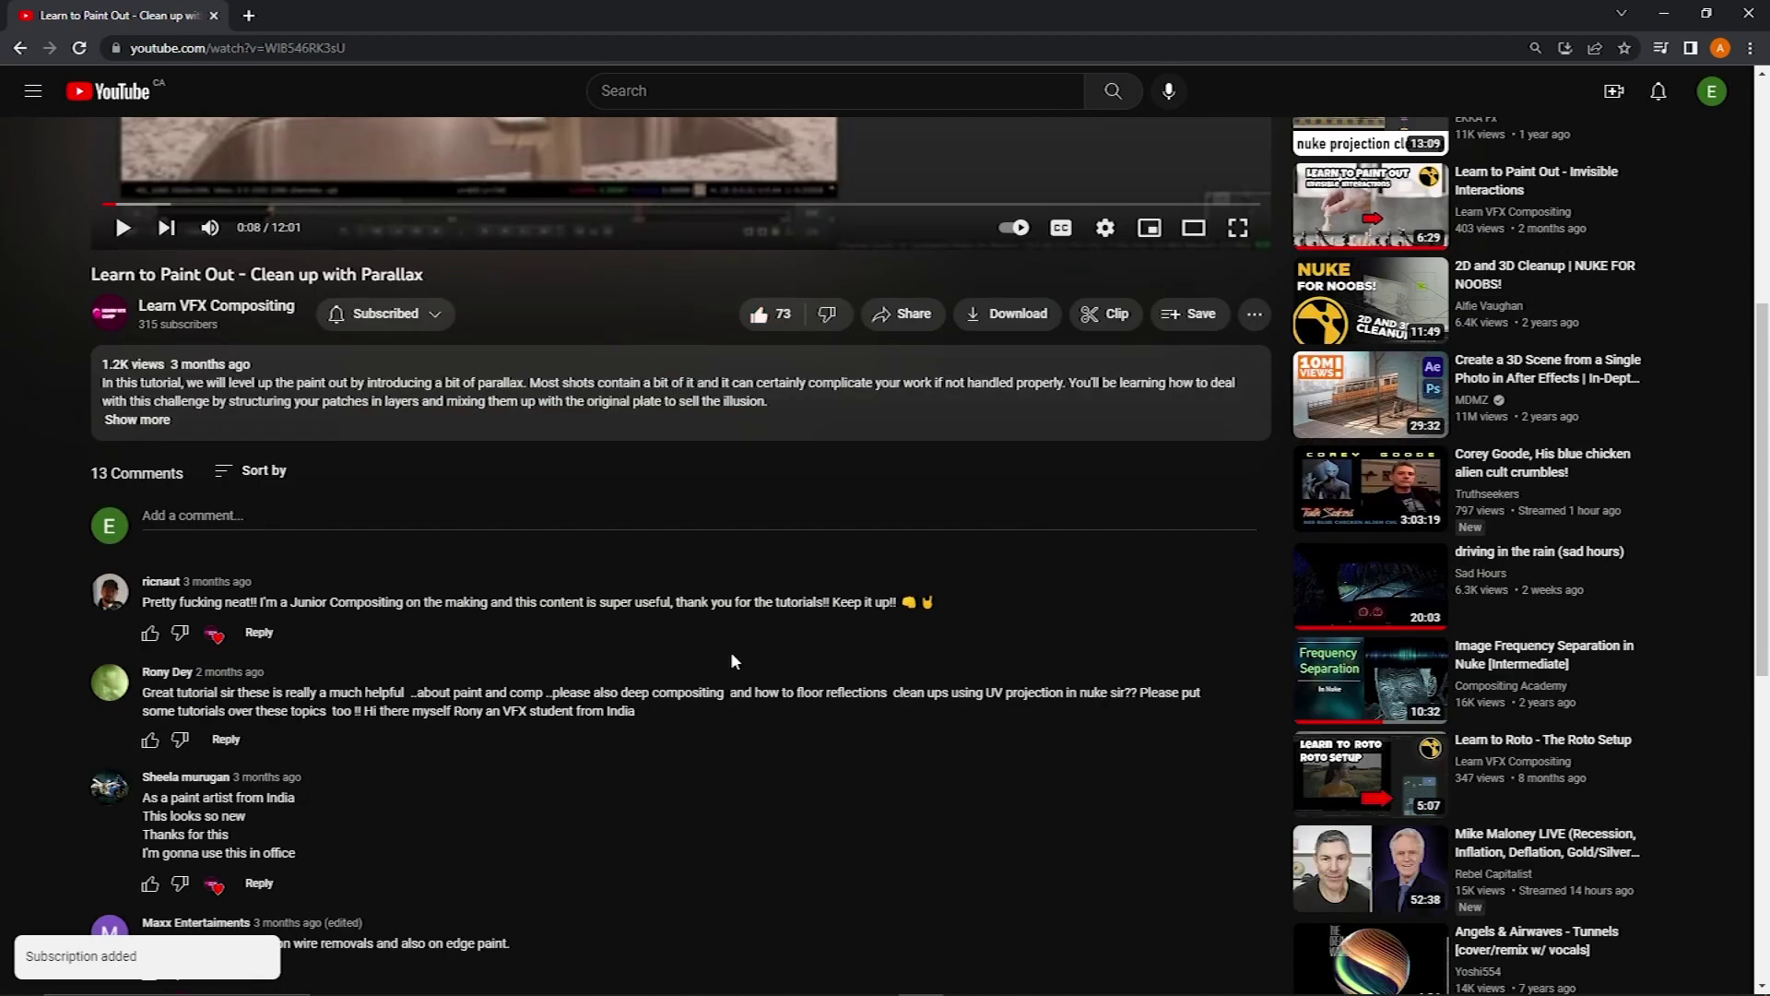
{"action": "left_click", "coordinate": [214, 517]}
{"action": "type", "text": "I liked it"}
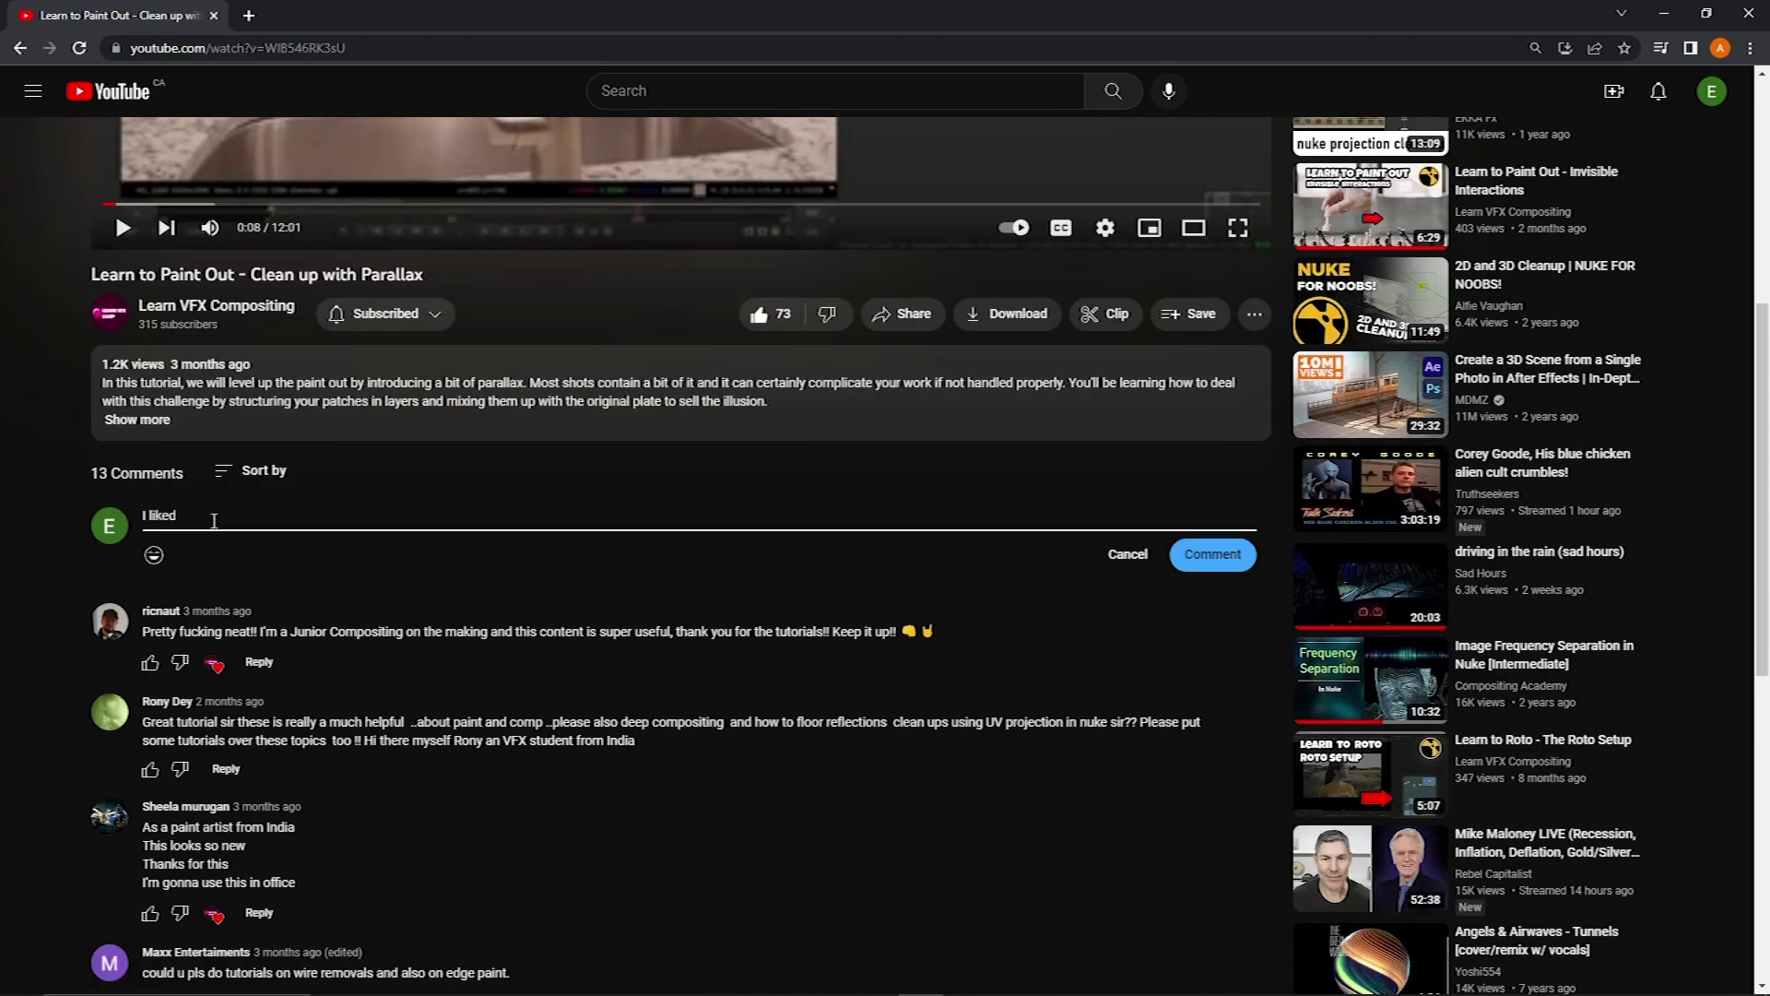